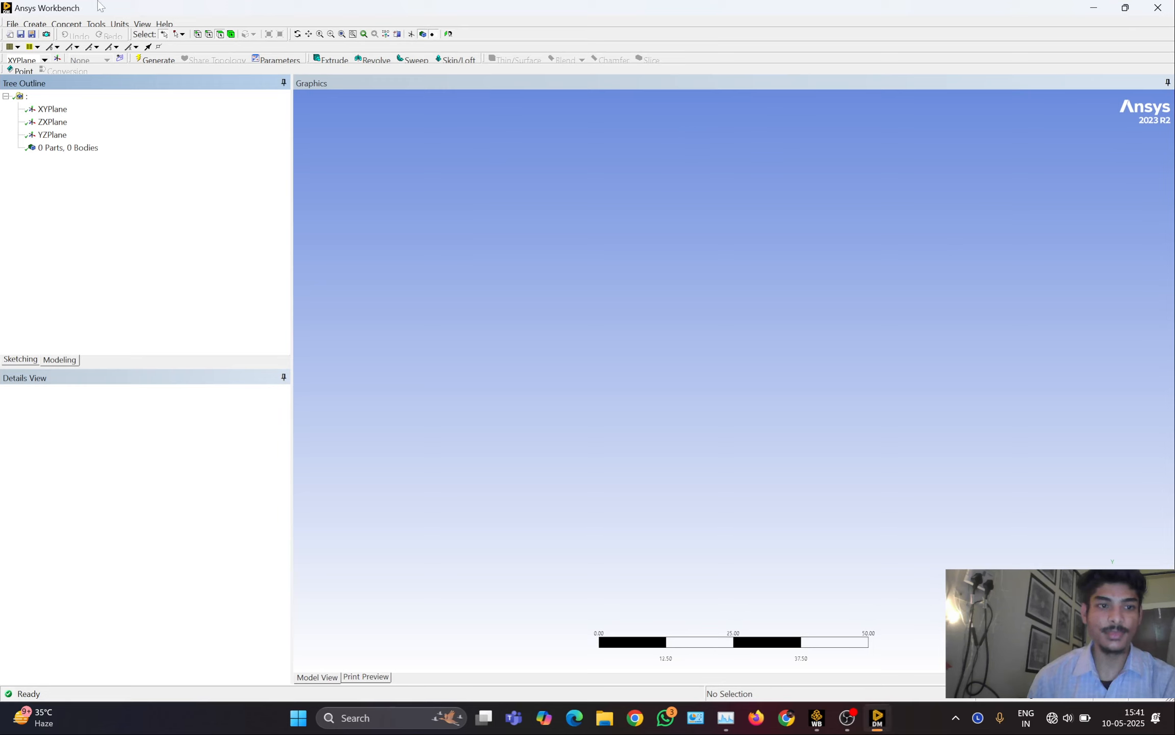
# Create a cylinder primitive on the XY plane with a 5 m radius and a Z axis component of 30 m
pyautogui.click(37, 25)
pyautogui.moveTo(68, 262)
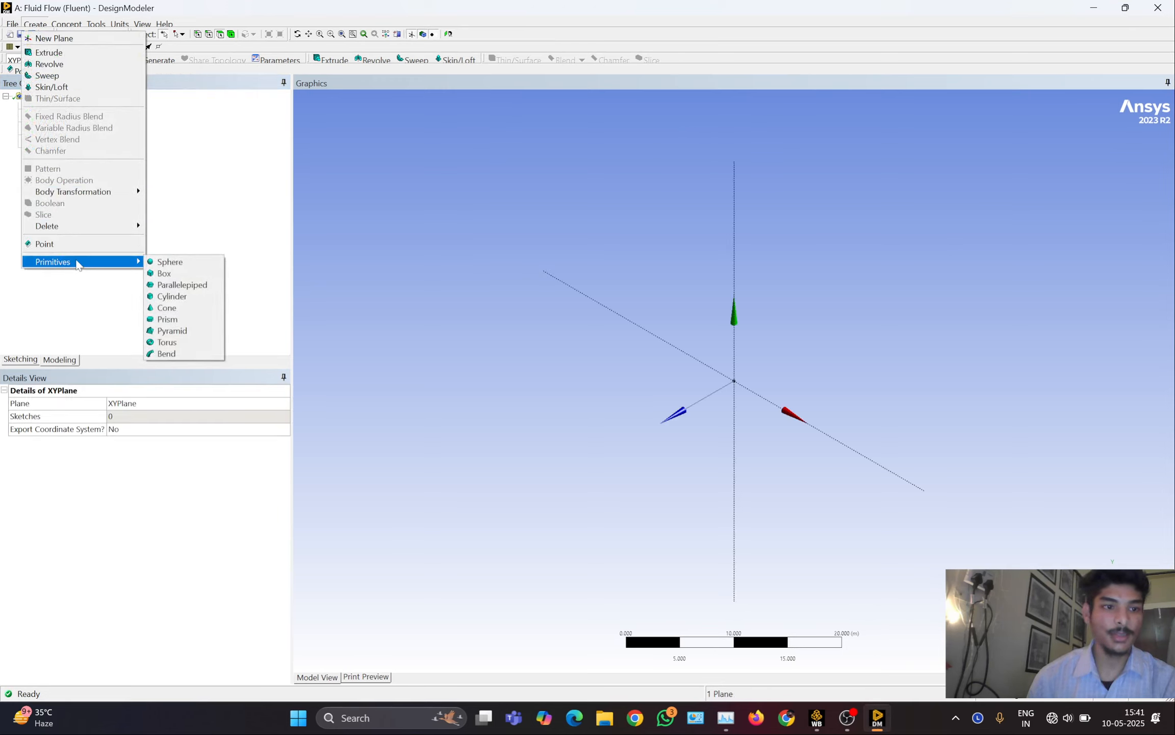
pyautogui.click(187, 297)
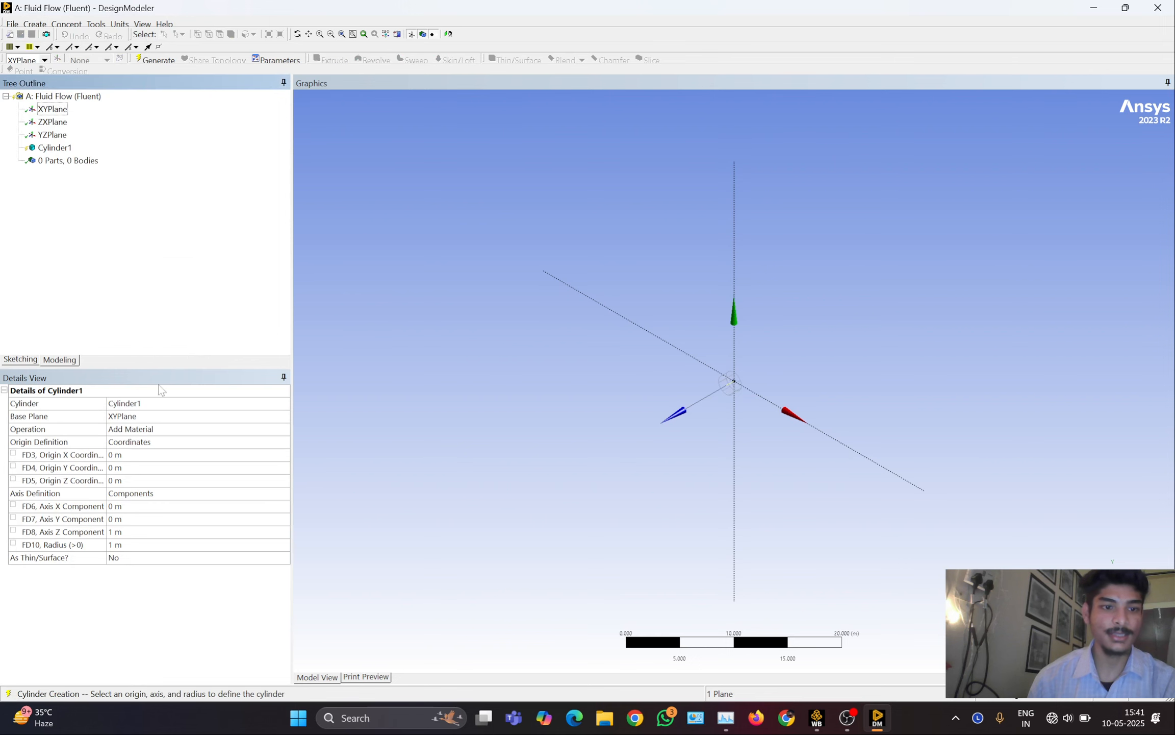
pyautogui.click(135, 544)
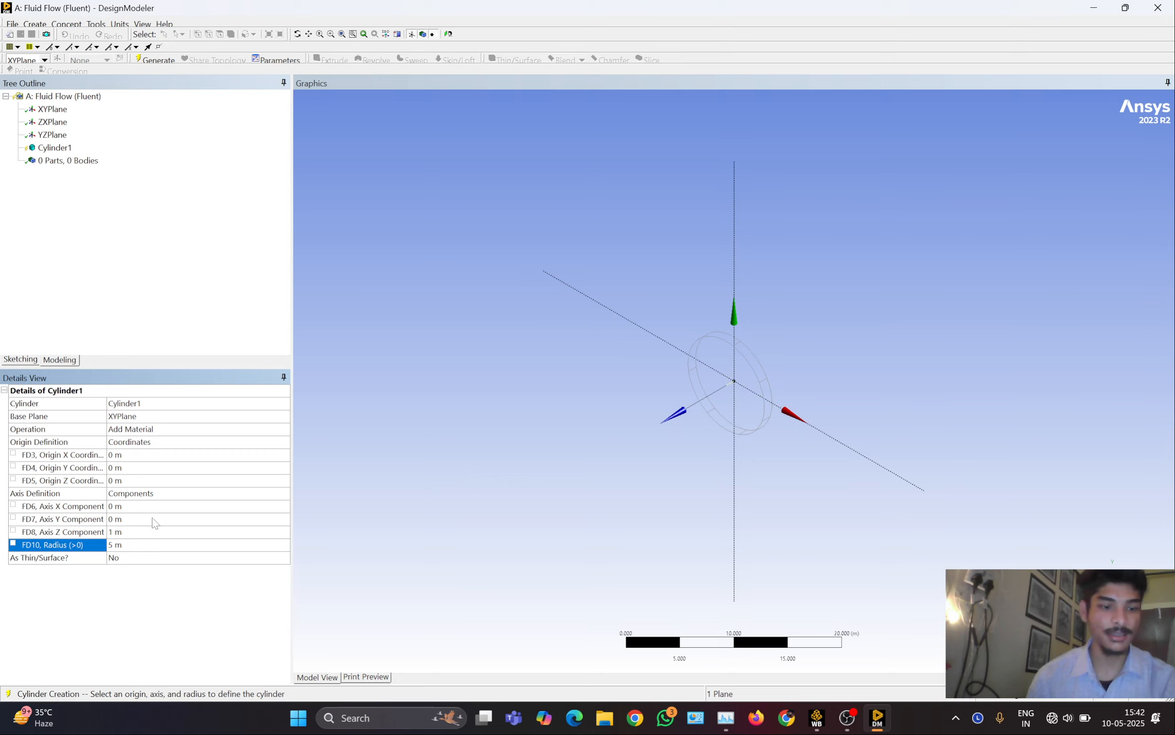
pyautogui.click(153, 531)
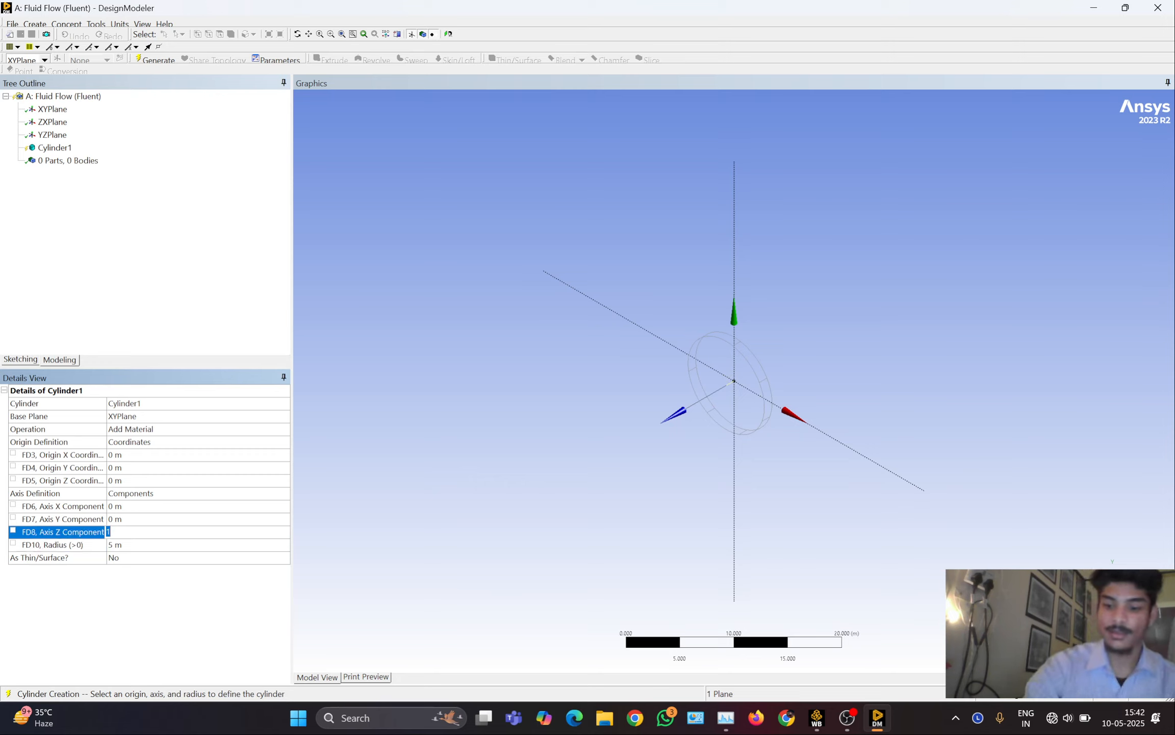
pyautogui.write('30')
pyautogui.press('Return')
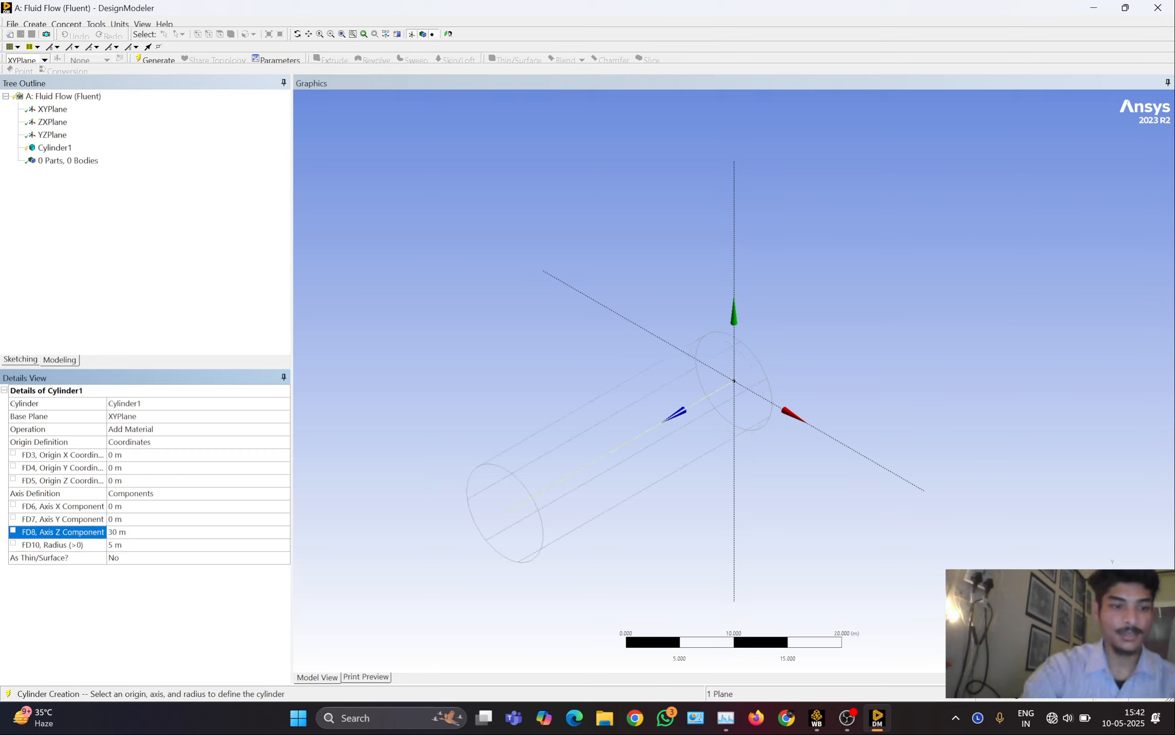
# Make the cylinder thin-walled with an inner thickness of 0.4 m and generate it
pyautogui.click(177, 558)
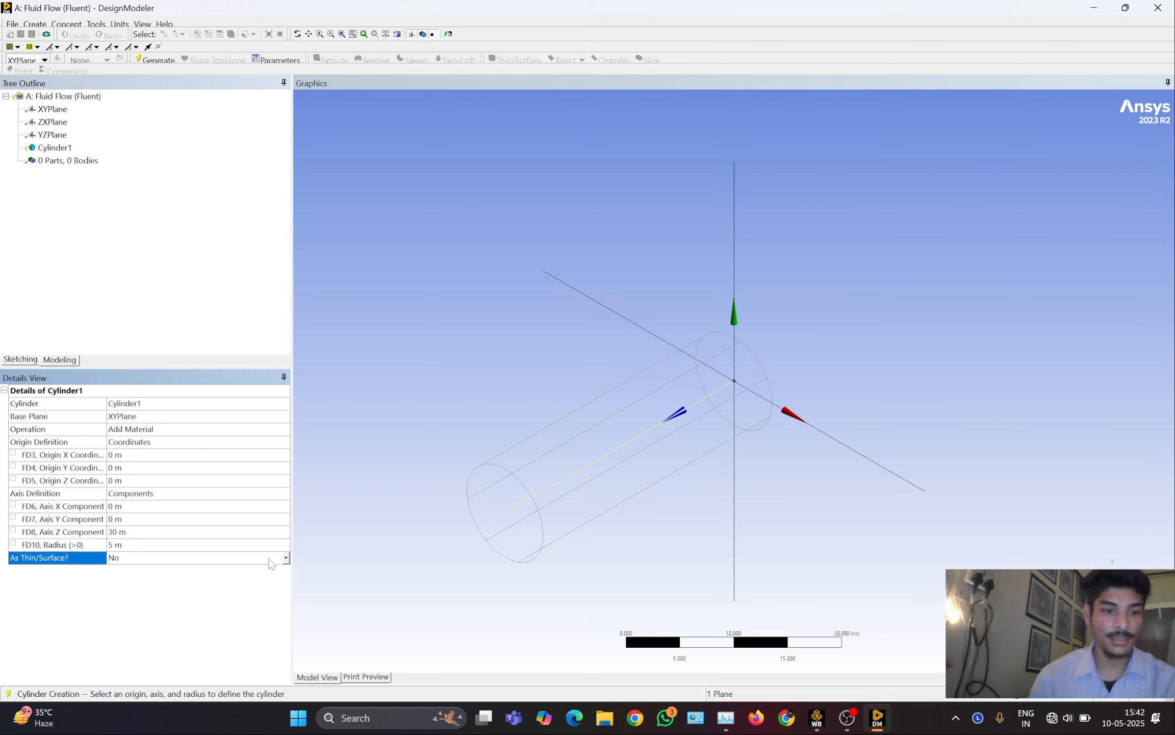
pyautogui.click(286, 557)
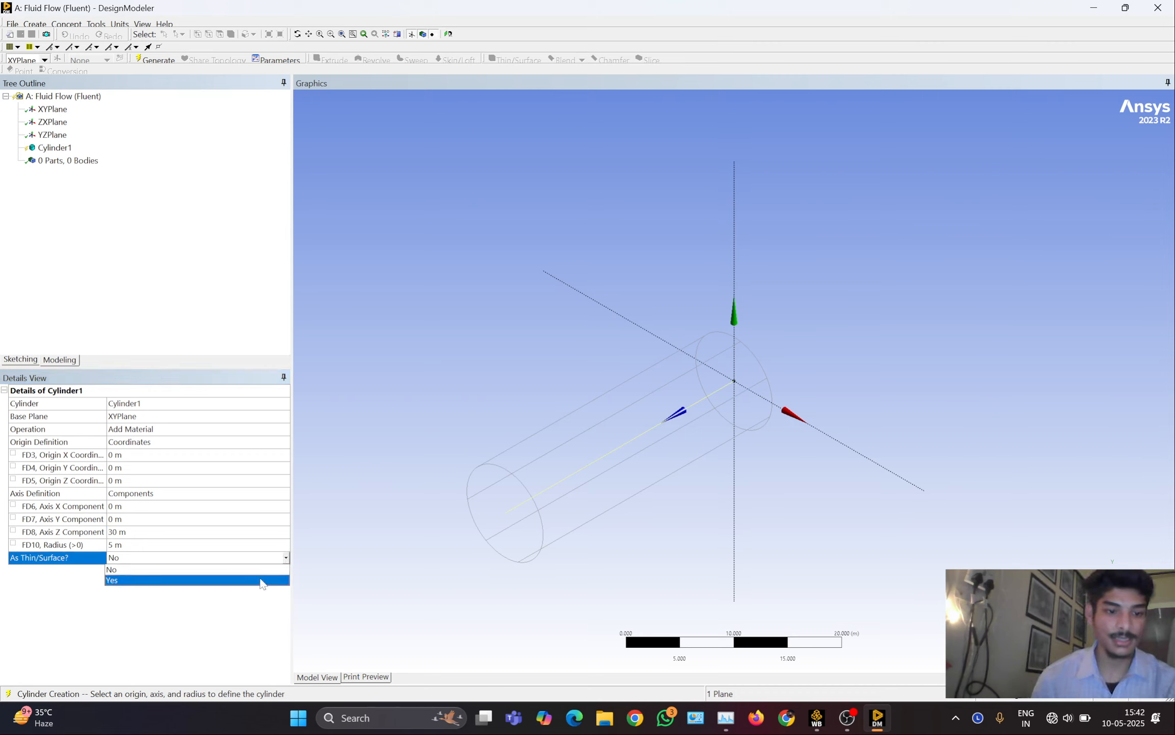
pyautogui.click(261, 581)
pyautogui.click(166, 572)
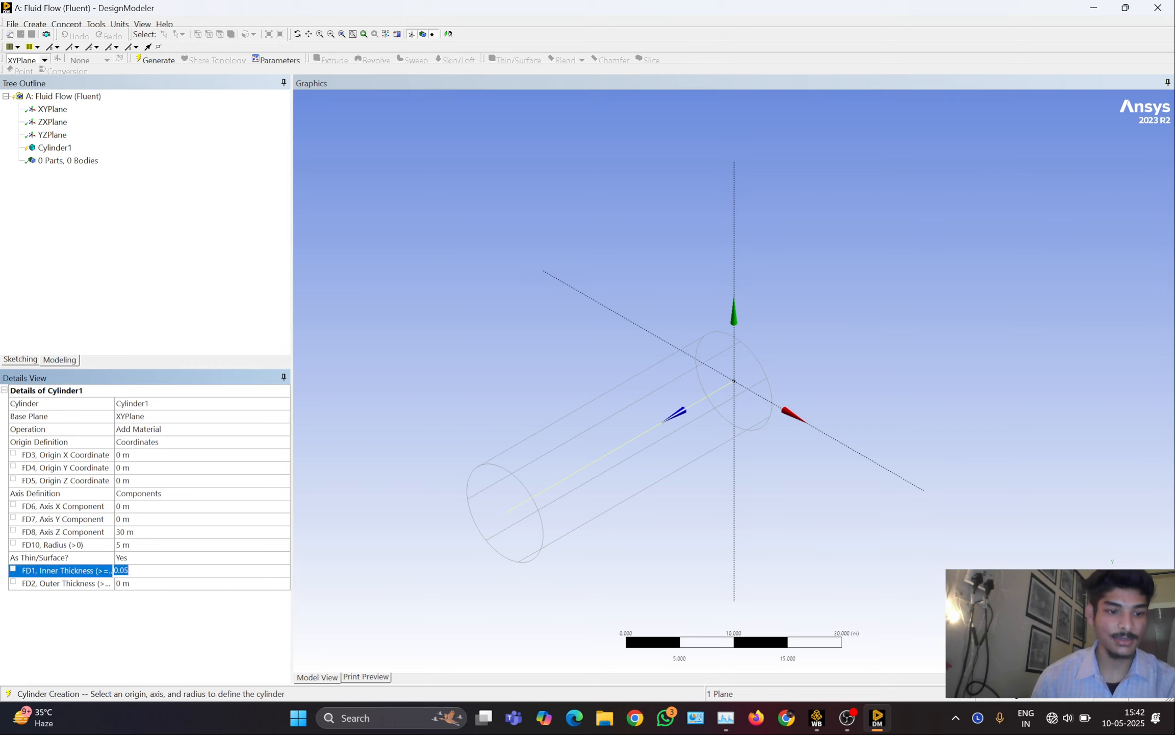
pyautogui.write('0.')
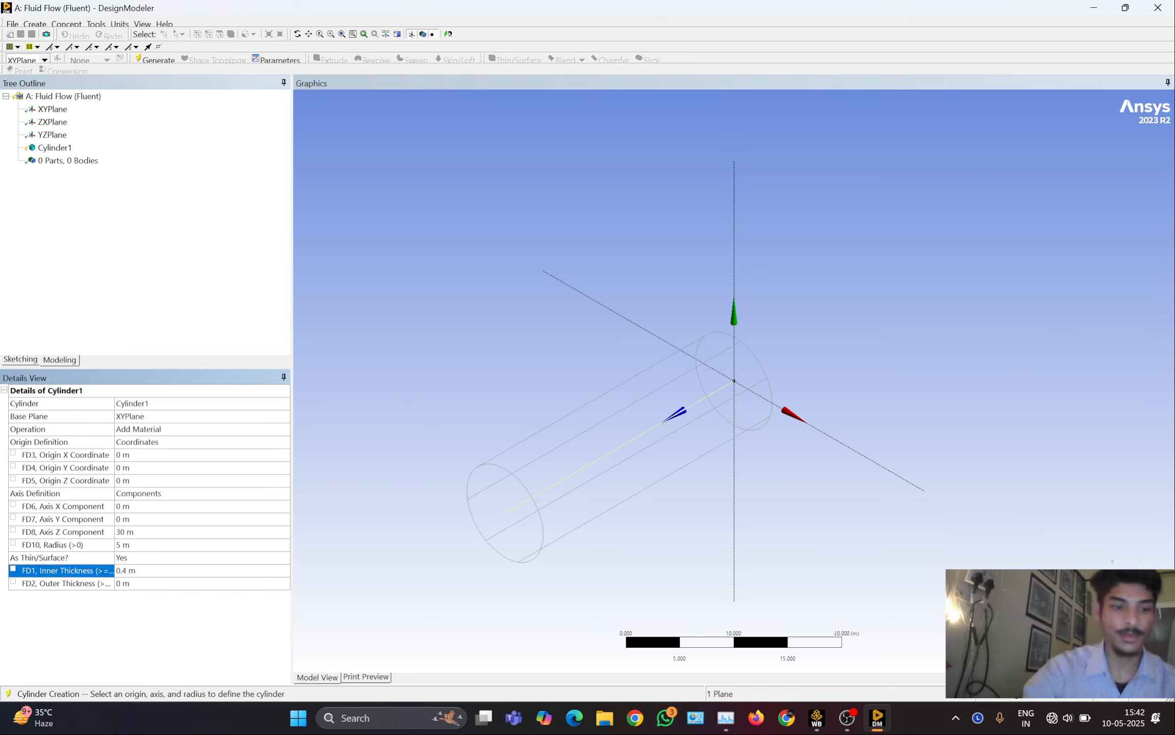
pyautogui.click(163, 59)
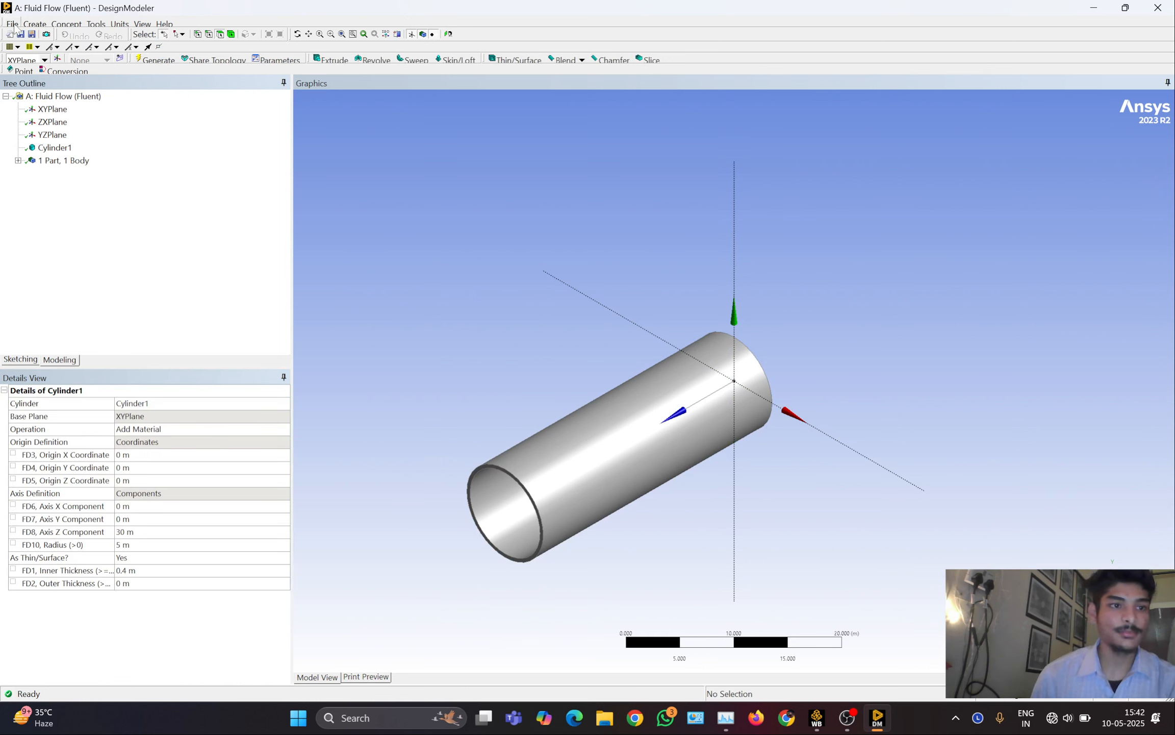
# Add a box primitive on the XY plane with diagonal components of 30 m in X, Y and Z
pyautogui.click(36, 26)
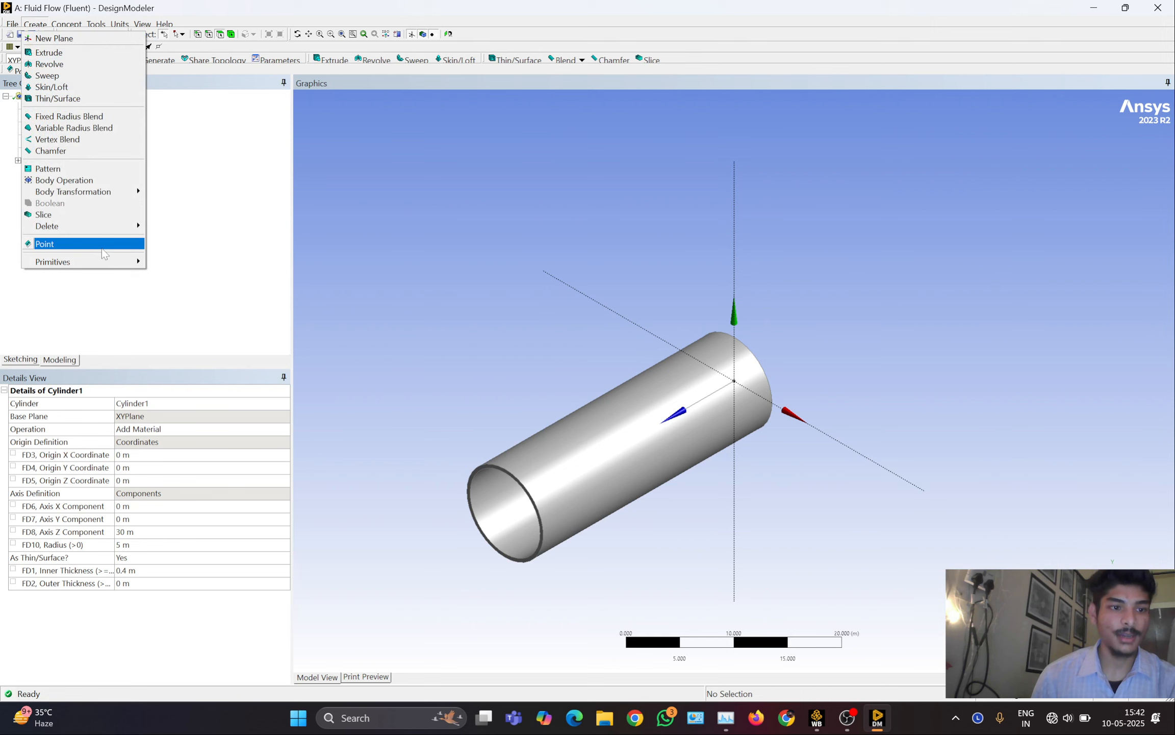
pyautogui.moveTo(103, 263)
pyautogui.click(165, 274)
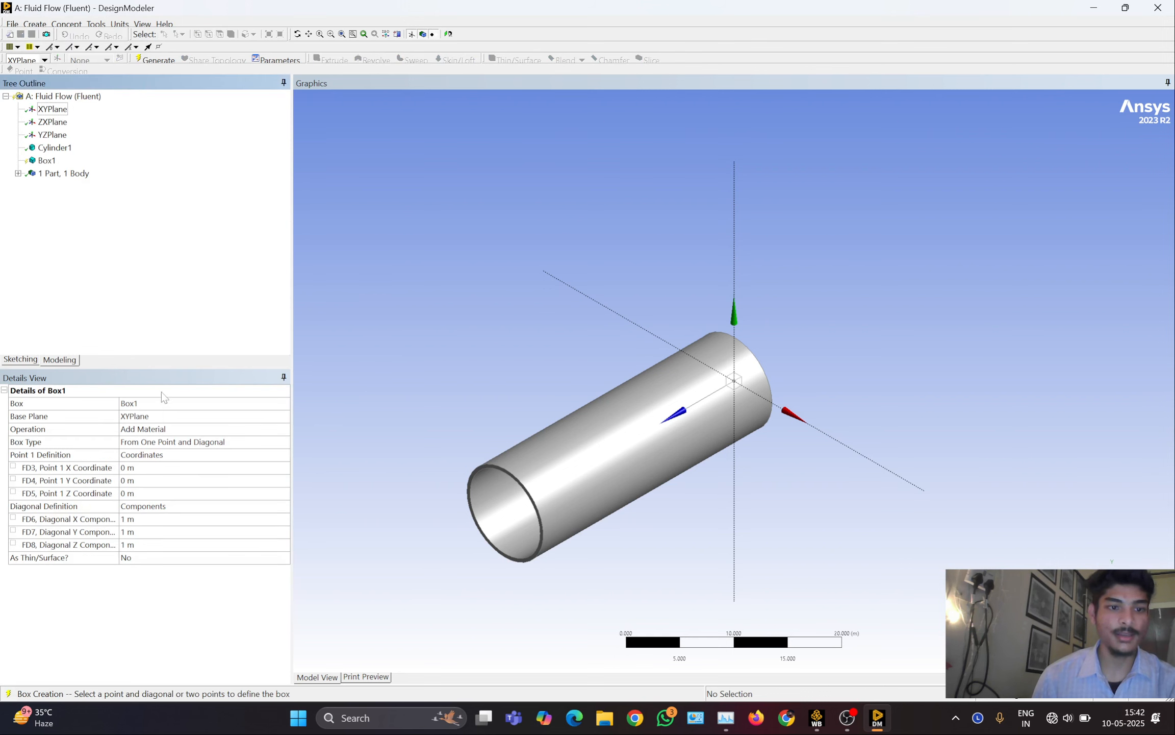
pyautogui.click(170, 520)
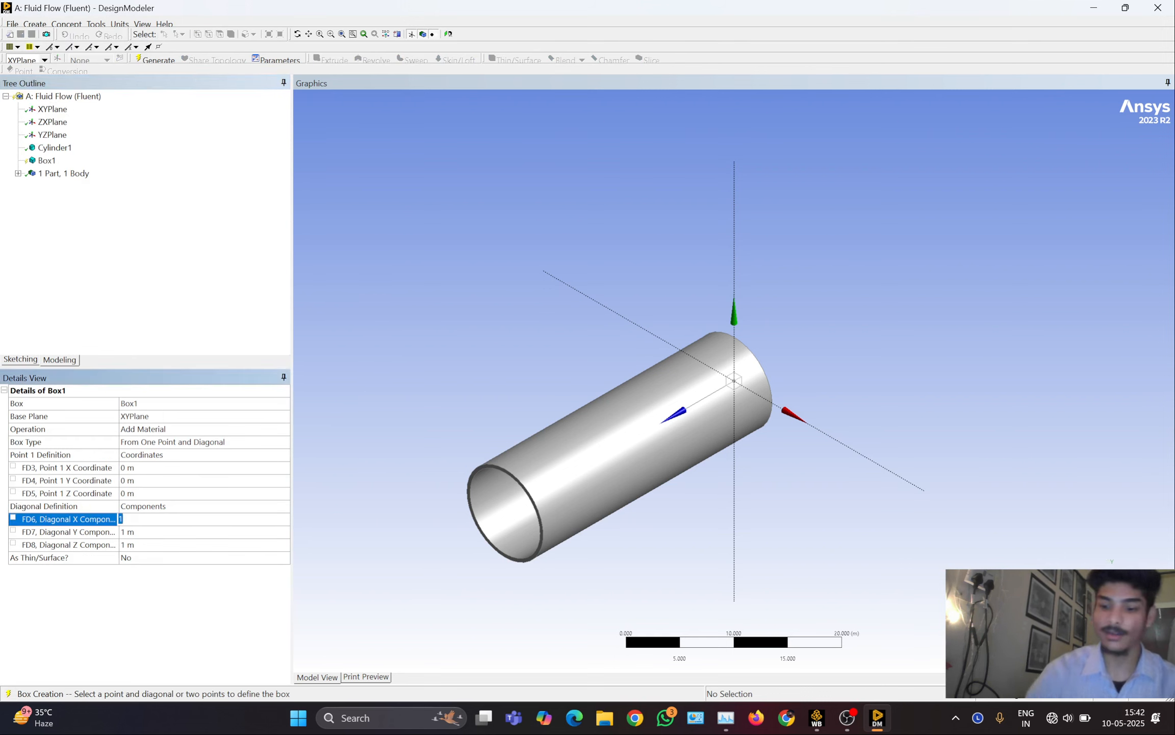
pyautogui.write('30')
pyautogui.press('Return')
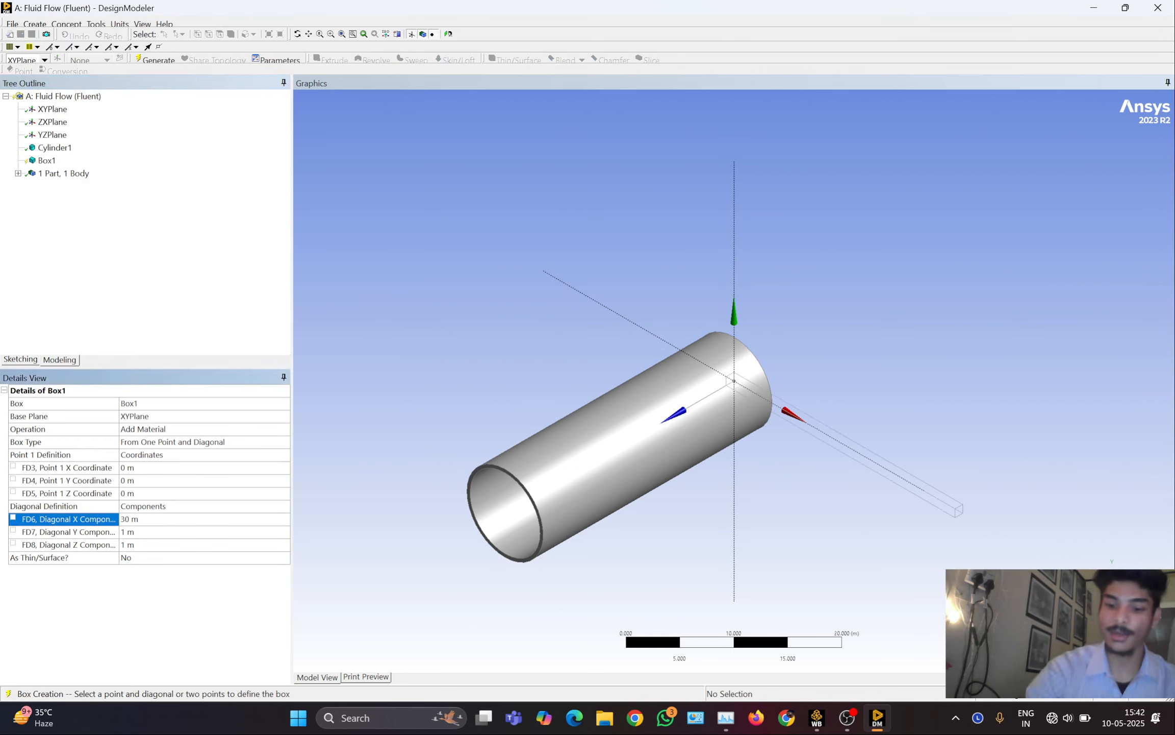
pyautogui.click(179, 532)
pyautogui.write('30')
pyautogui.press('Return')
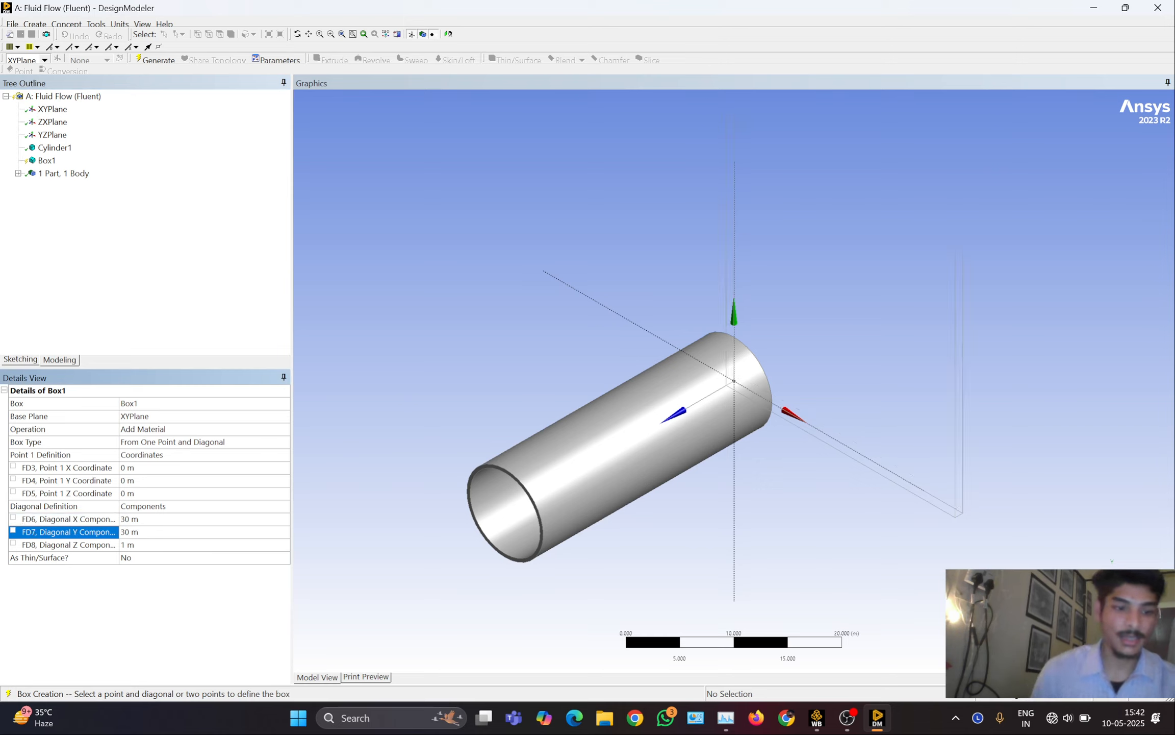
pyautogui.click(170, 545)
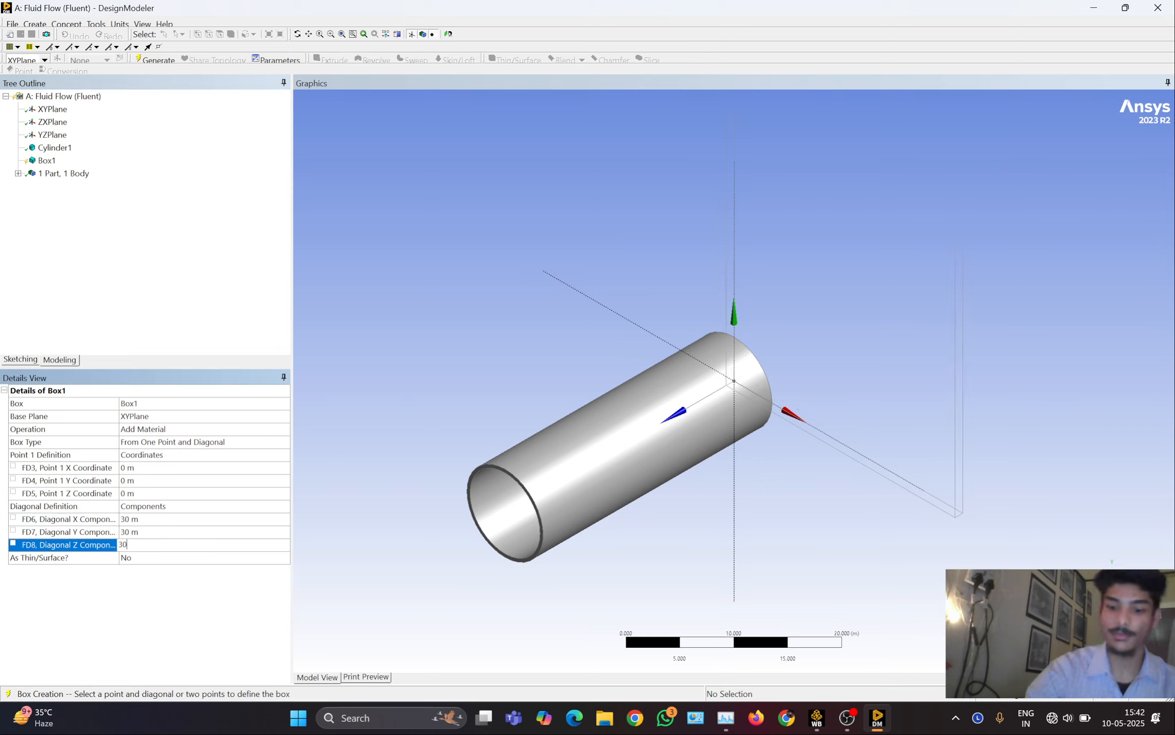
pyautogui.write('30')
pyautogui.press('Return')
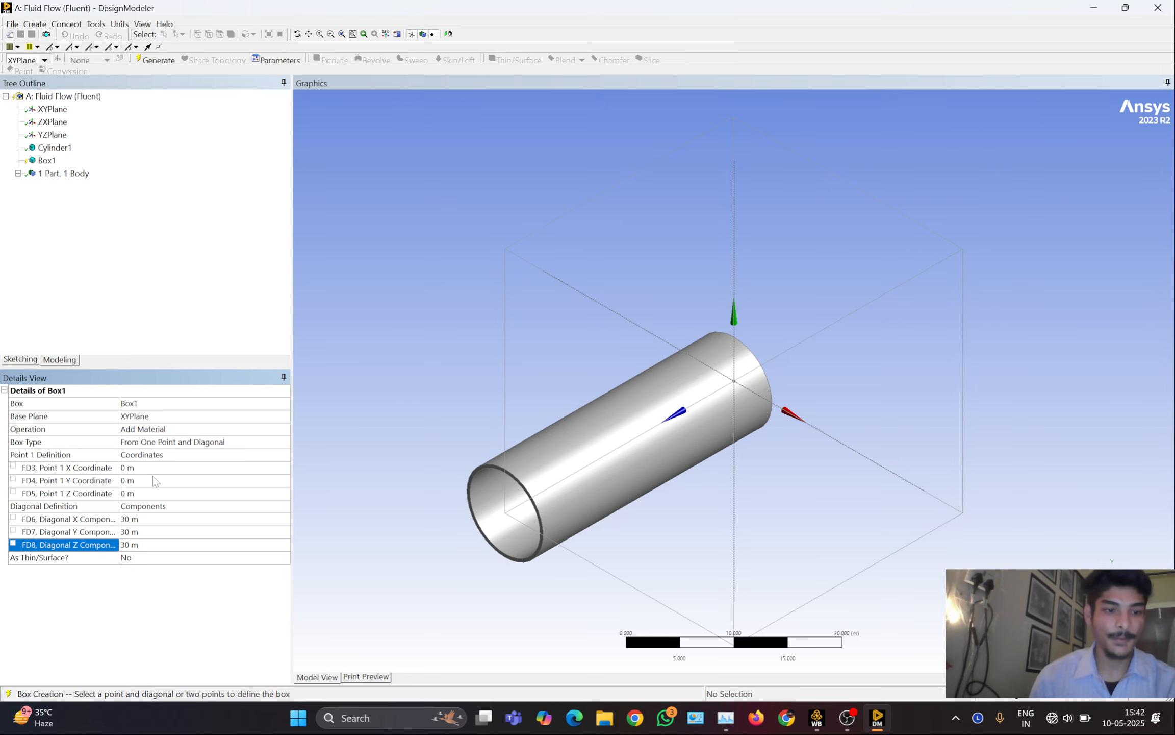
# Set the box's first point to -15 m in both X and Y, and generate the box around the pipe
pyautogui.moveTo(687, 452); pyautogui.dragTo(749, 432, button='middle')
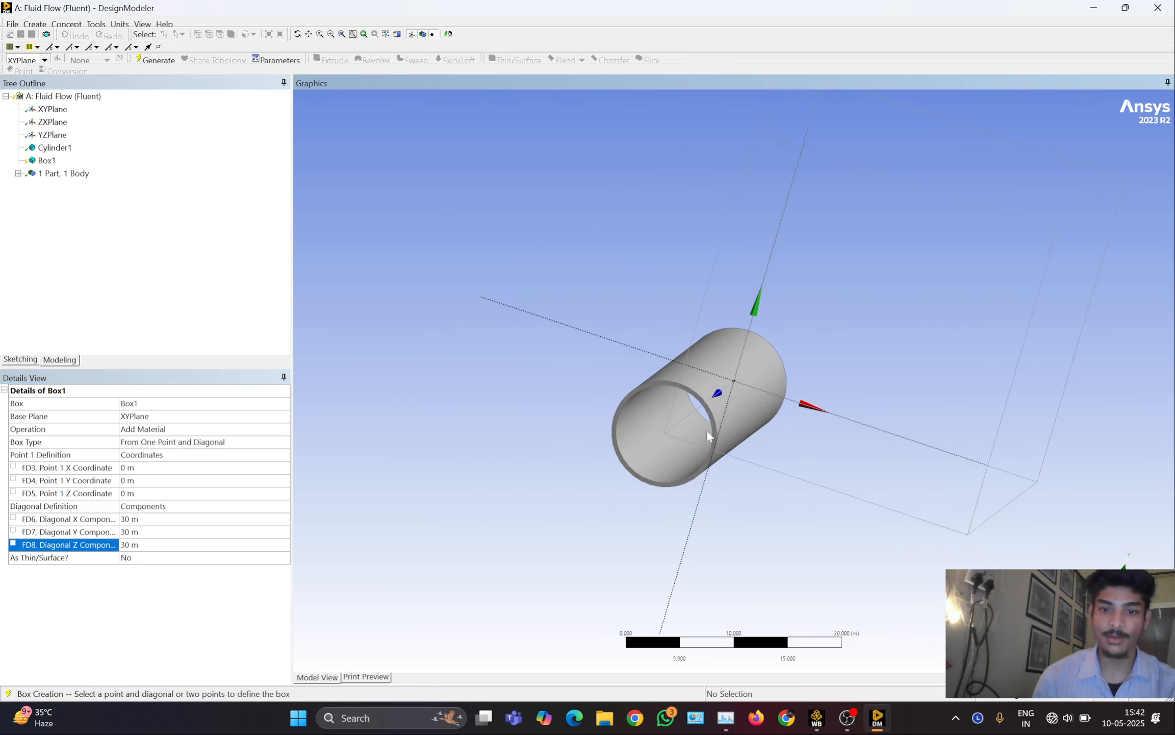
pyautogui.click(172, 467)
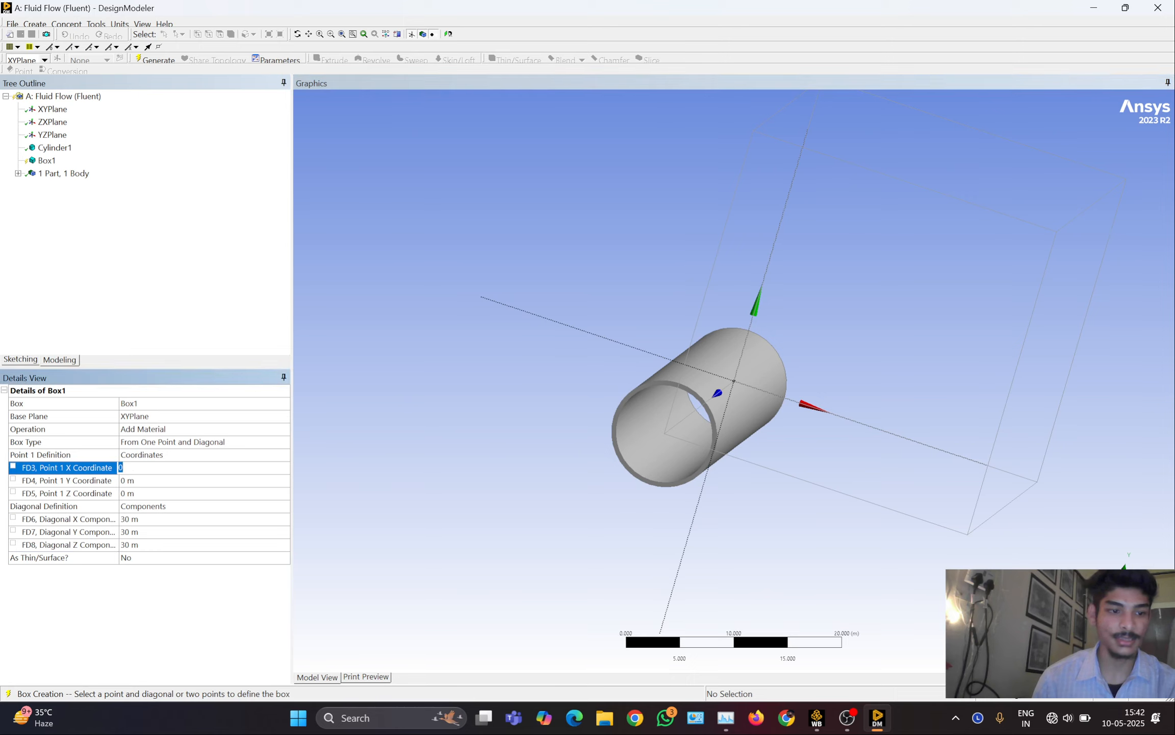
pyautogui.write('-5')
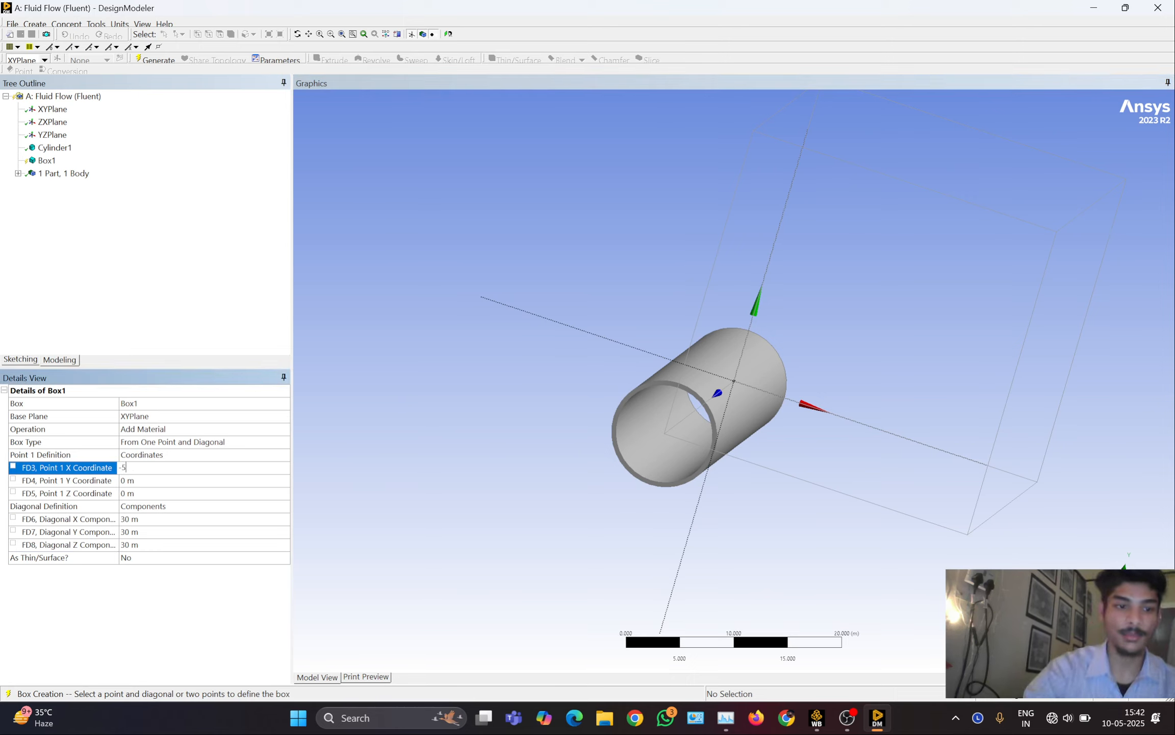
pyautogui.press('BackSpace')
pyautogui.write('15')
pyautogui.press('Return')
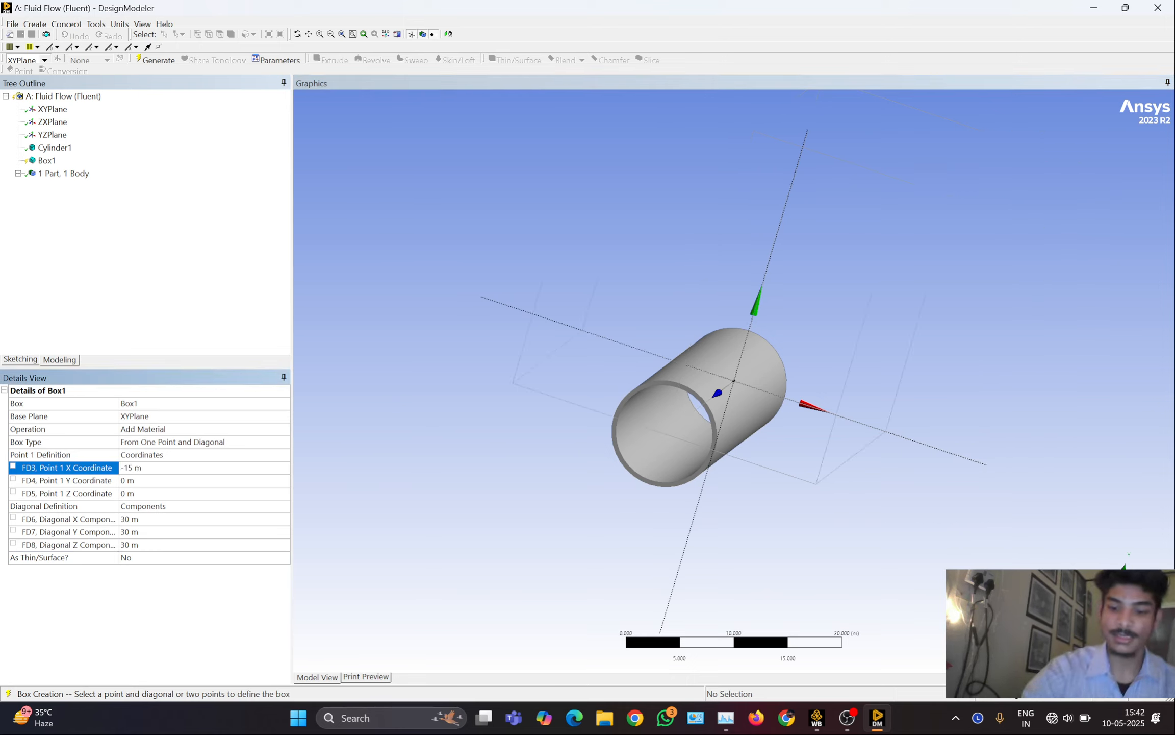
pyautogui.click(164, 480)
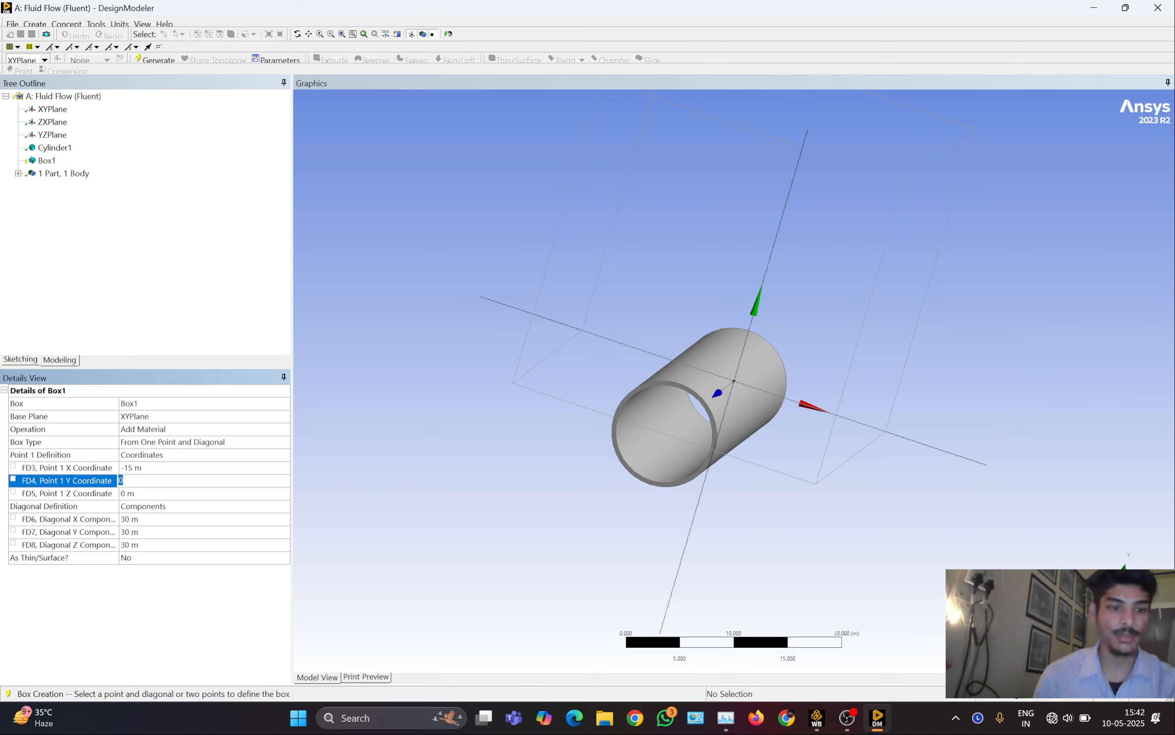
pyautogui.write('-15')
pyautogui.press('Return')
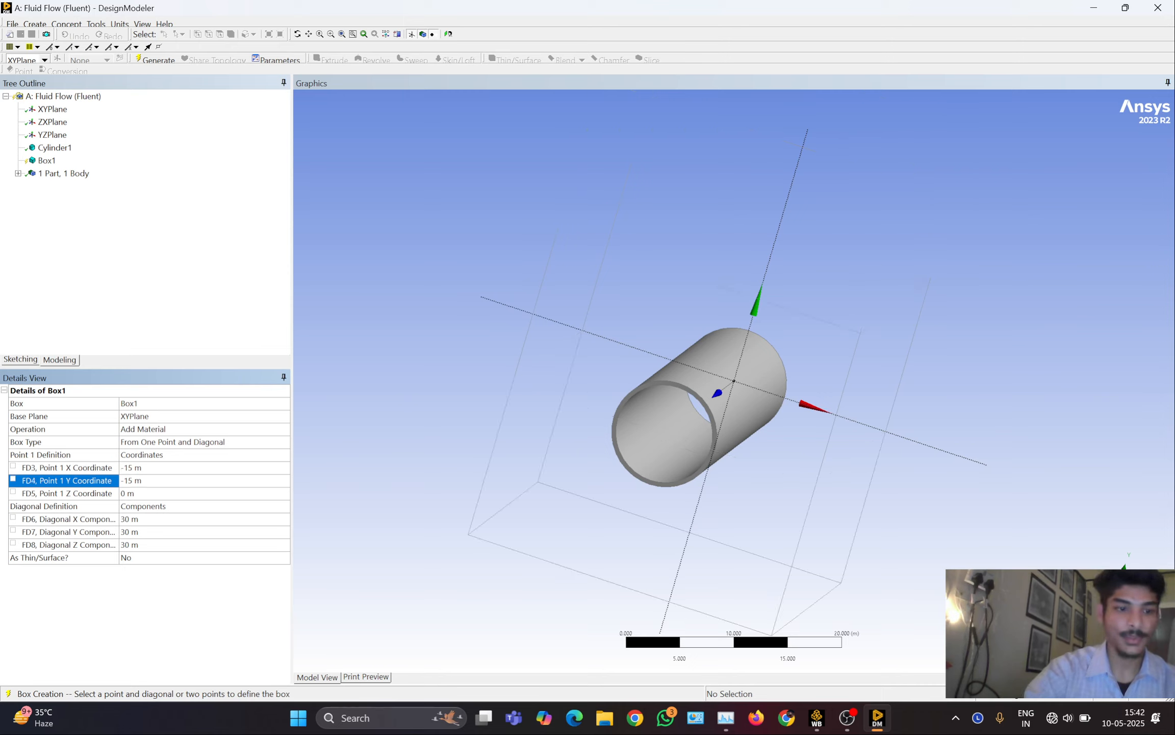
pyautogui.click(169, 63)
# Change the cylinder feature's operation to Add Frozen
pyautogui.moveTo(682, 273); pyautogui.dragTo(514, 252, button='middle')
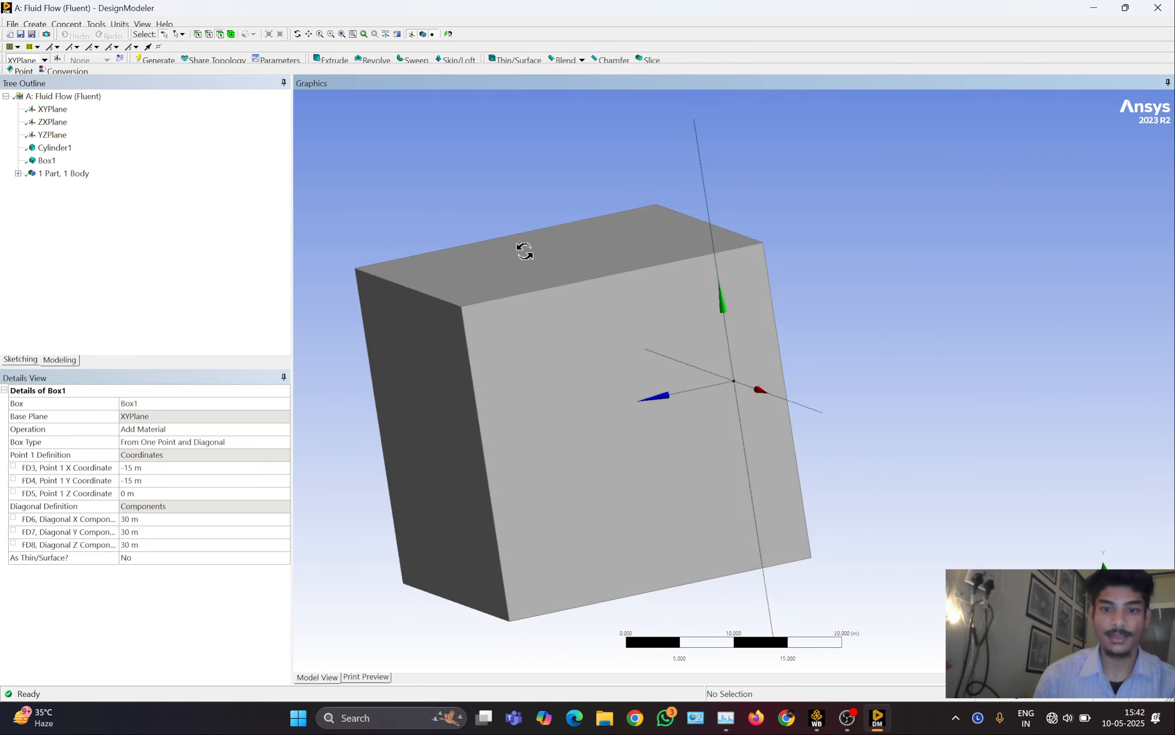
pyautogui.click(34, 148)
pyautogui.rightClick(34, 147)
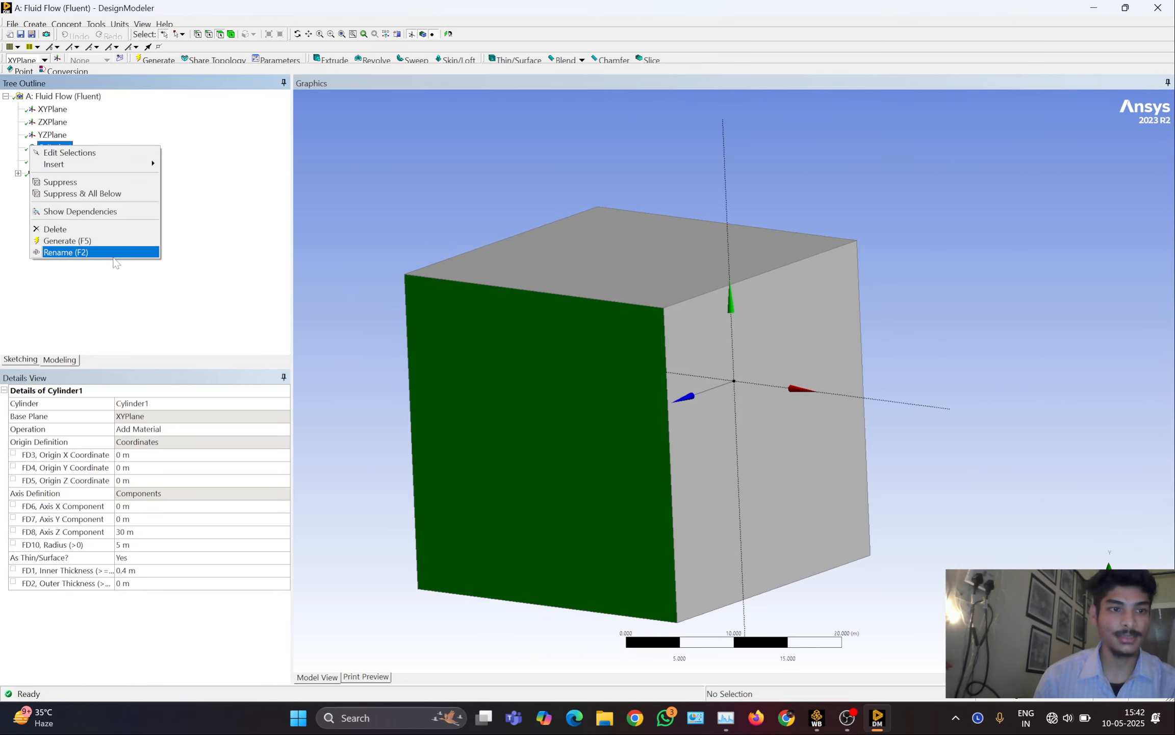
pyautogui.click(179, 430)
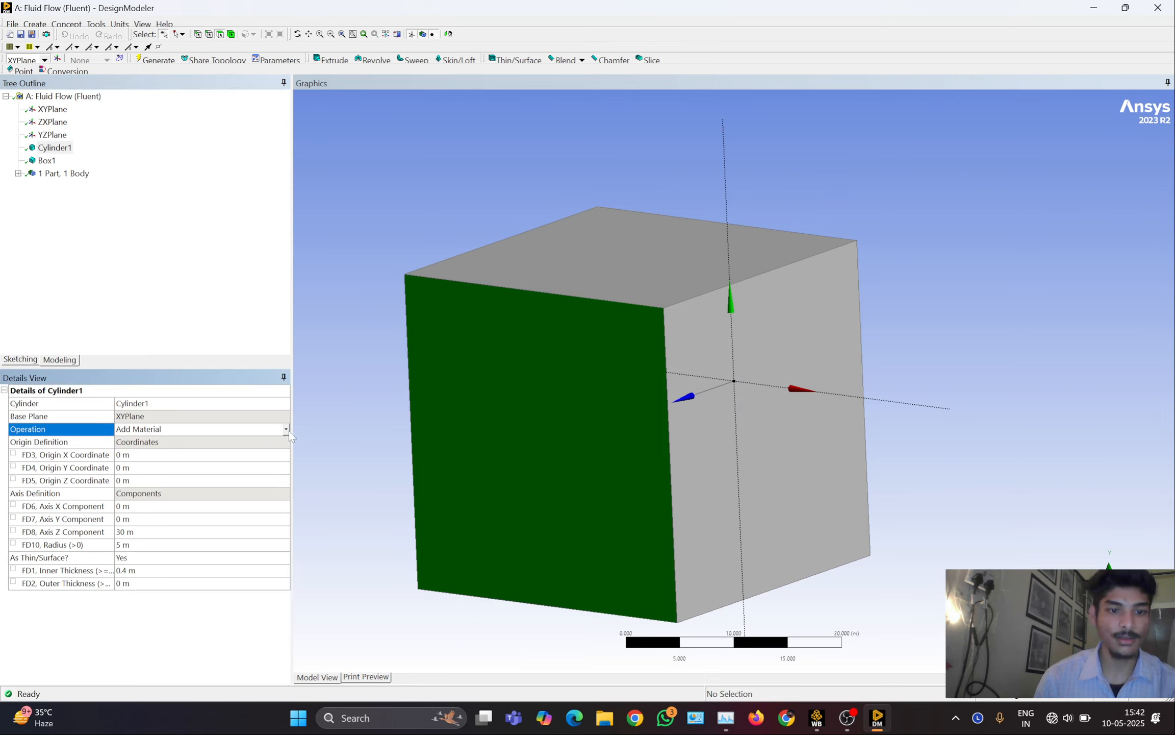
pyautogui.click(286, 429)
pyautogui.click(254, 453)
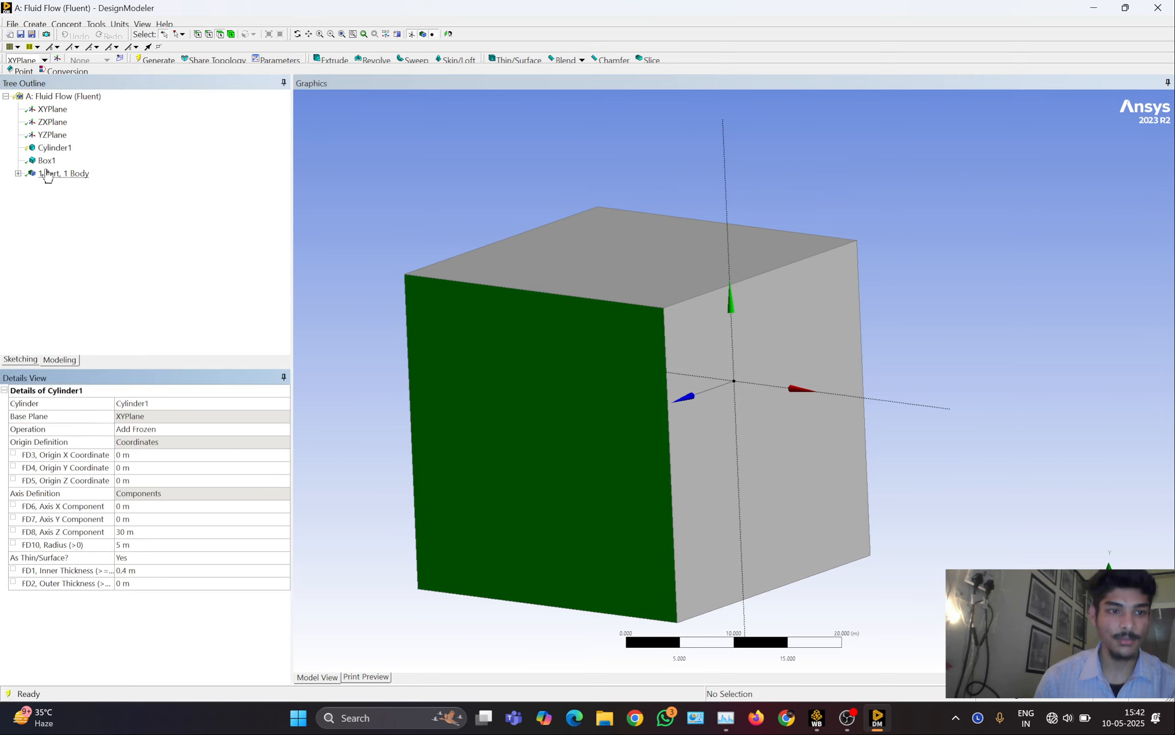
# Change the box feature's operation to Add Frozen and regenerate the model
pyautogui.click(46, 161)
pyautogui.click(259, 429)
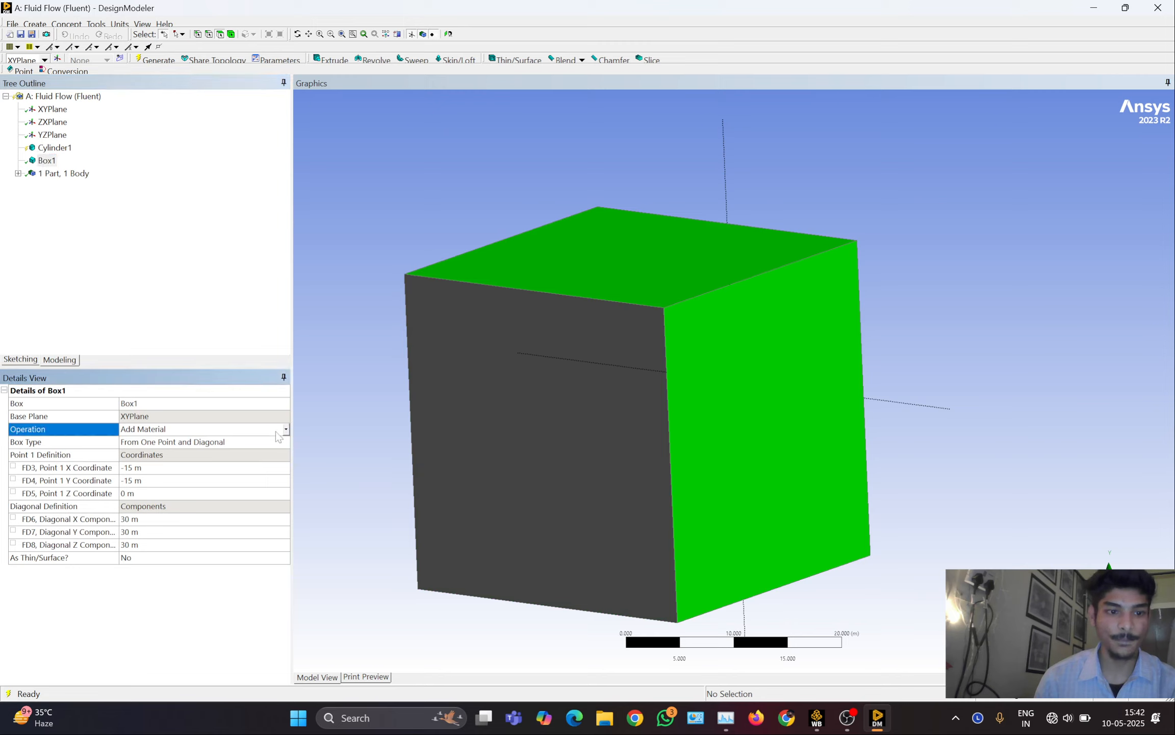
pyautogui.click(285, 429)
pyautogui.click(210, 453)
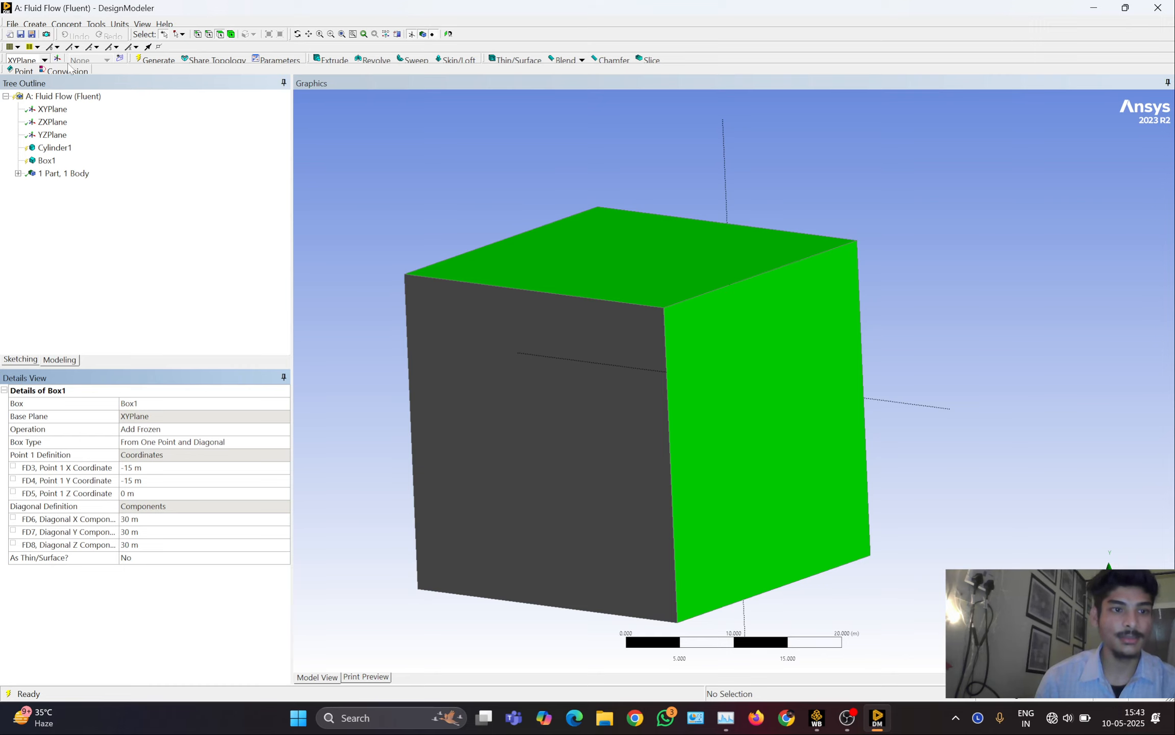
pyautogui.click(145, 60)
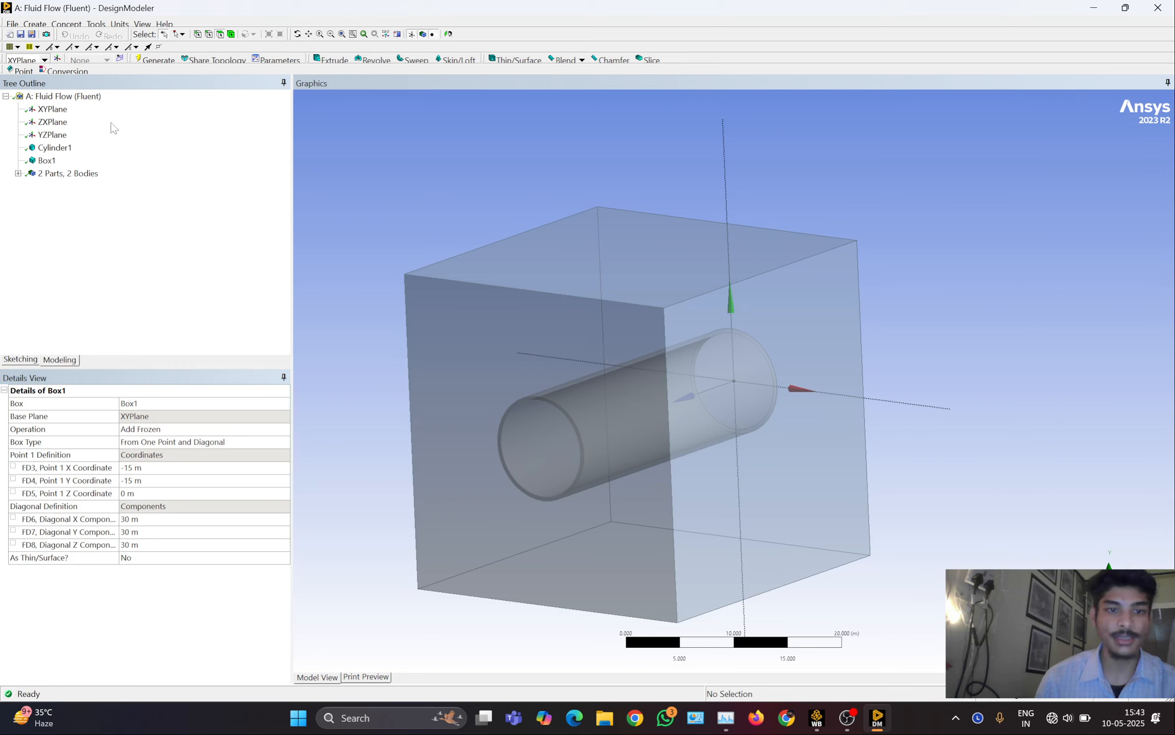
# Add a Boolean feature and set its operation to Subtract
pyautogui.click(38, 24)
pyautogui.click(38, 23)
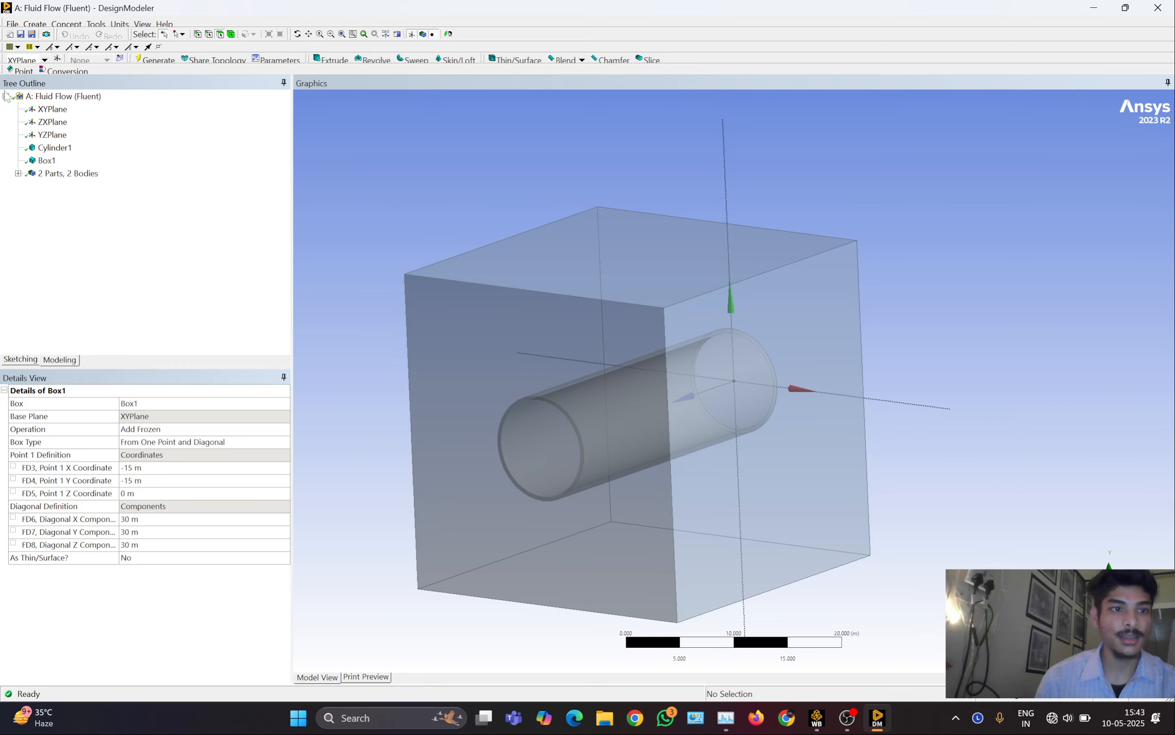
pyautogui.click(43, 24)
pyautogui.click(51, 202)
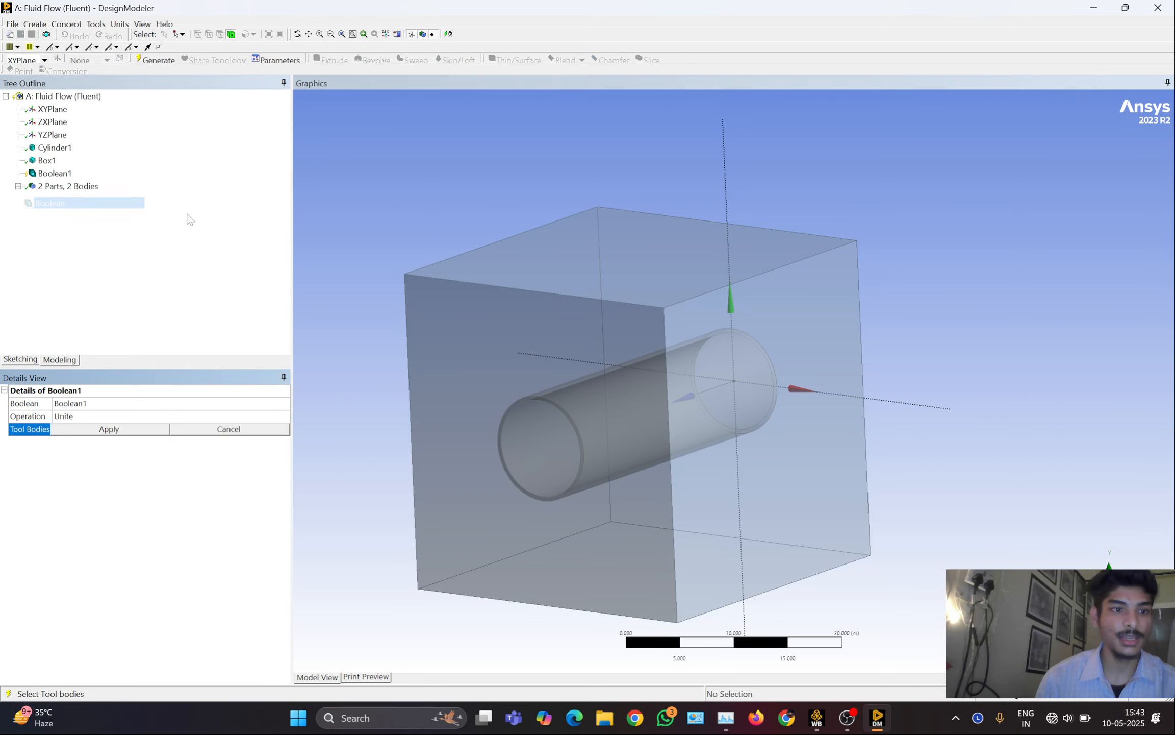
pyautogui.click(91, 403)
pyautogui.click(234, 416)
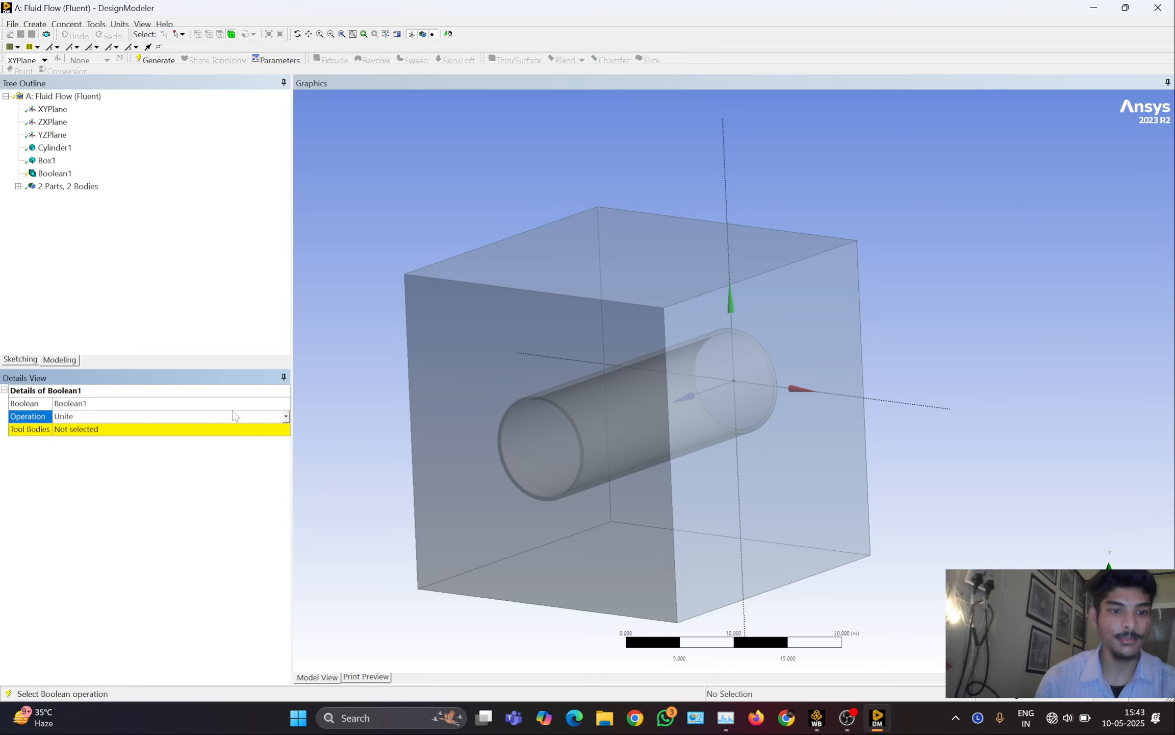
pyautogui.click(285, 417)
pyautogui.click(164, 438)
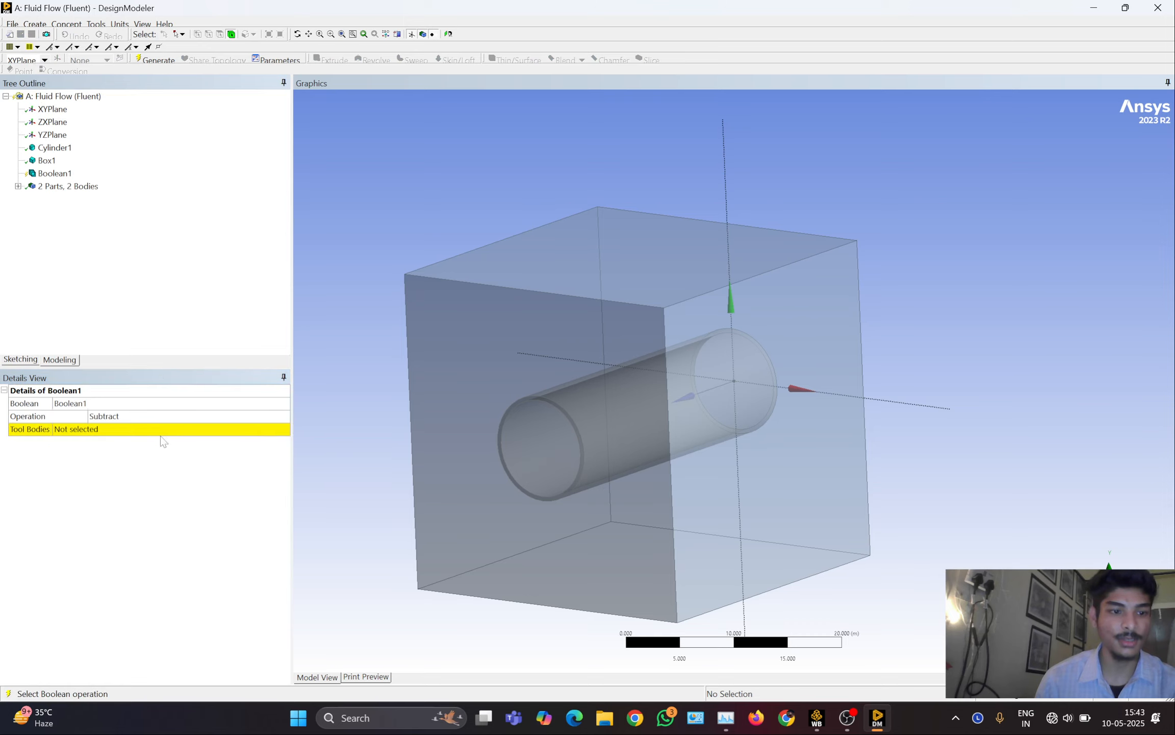
# Assign the box as the Boolean's target body and the first solid, the pipe wall, as its tool body
pyautogui.click(147, 431)
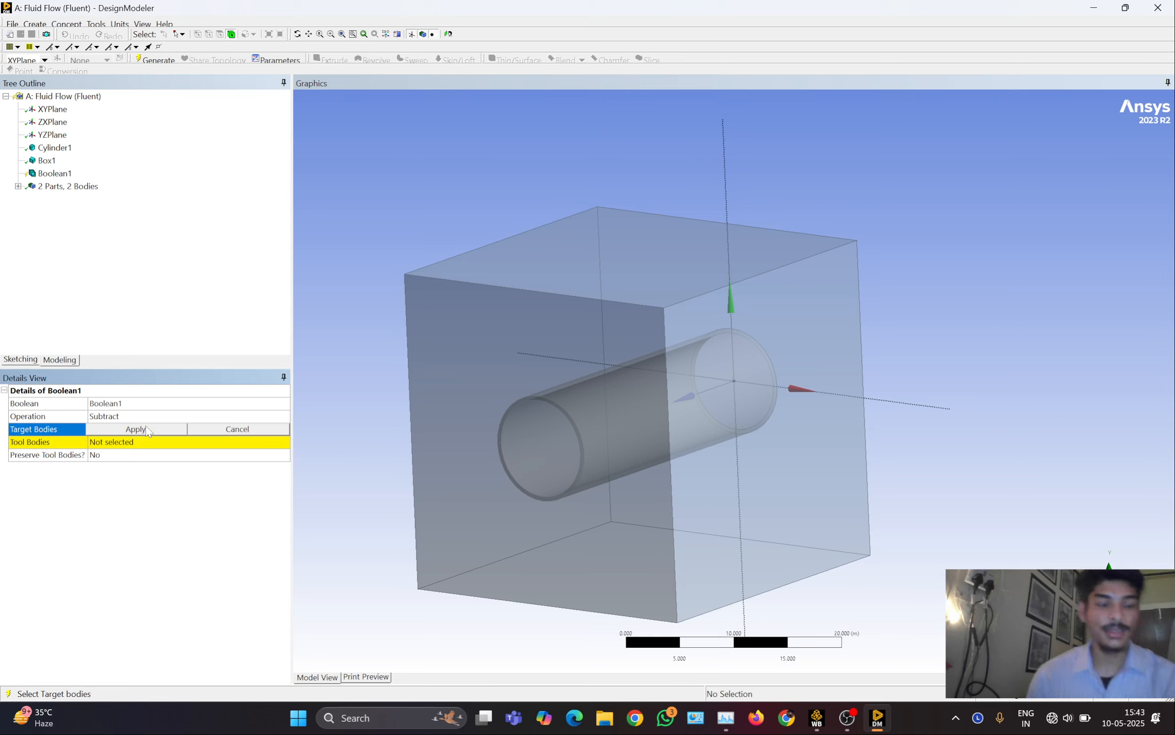
pyautogui.click(128, 428)
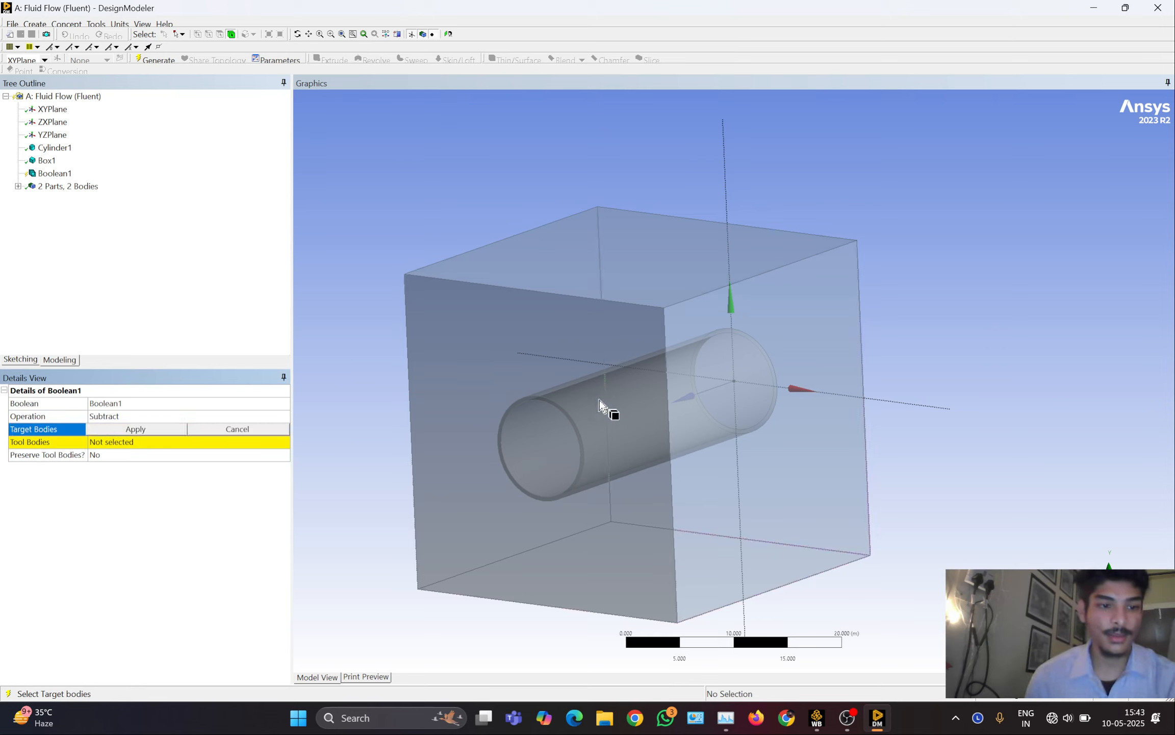
pyautogui.click(545, 321)
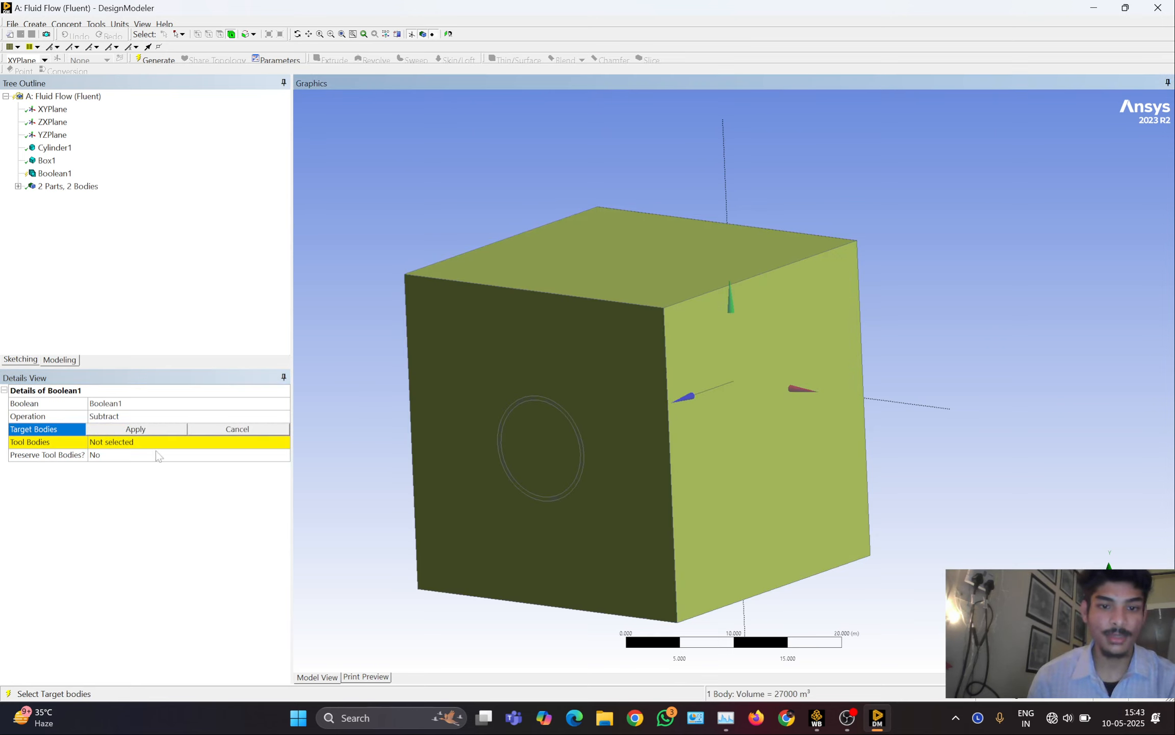
pyautogui.click(128, 428)
pyautogui.click(128, 443)
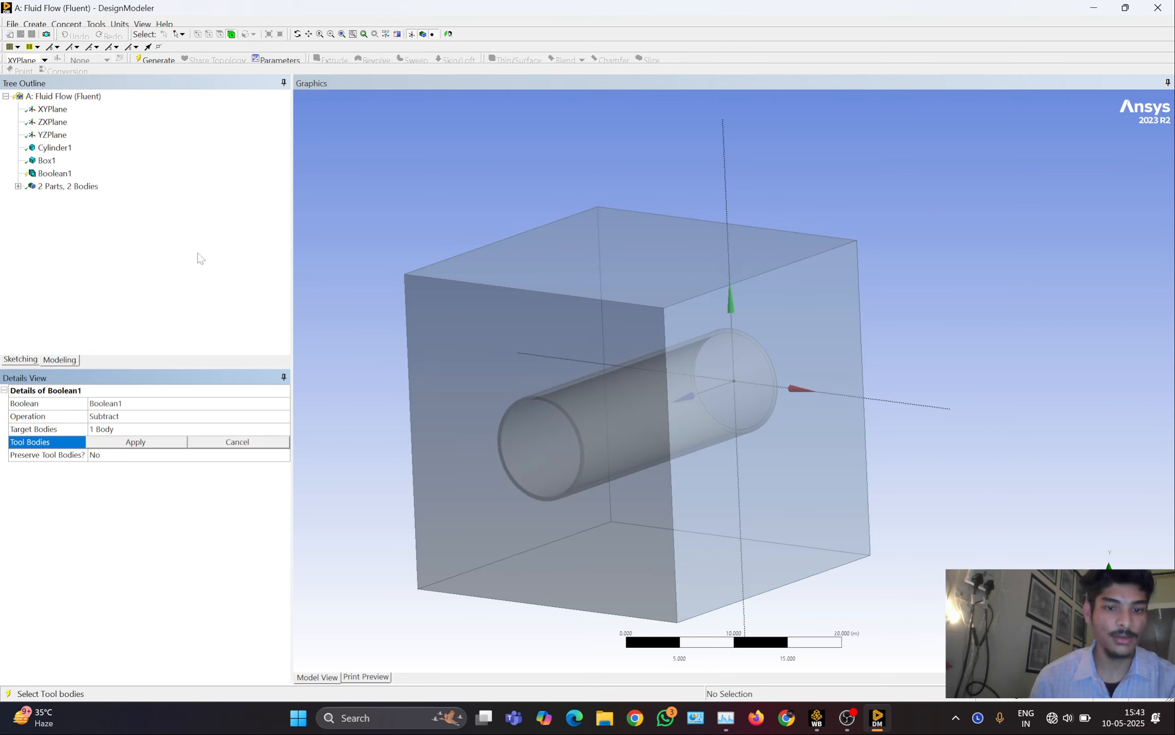
pyautogui.click(18, 186)
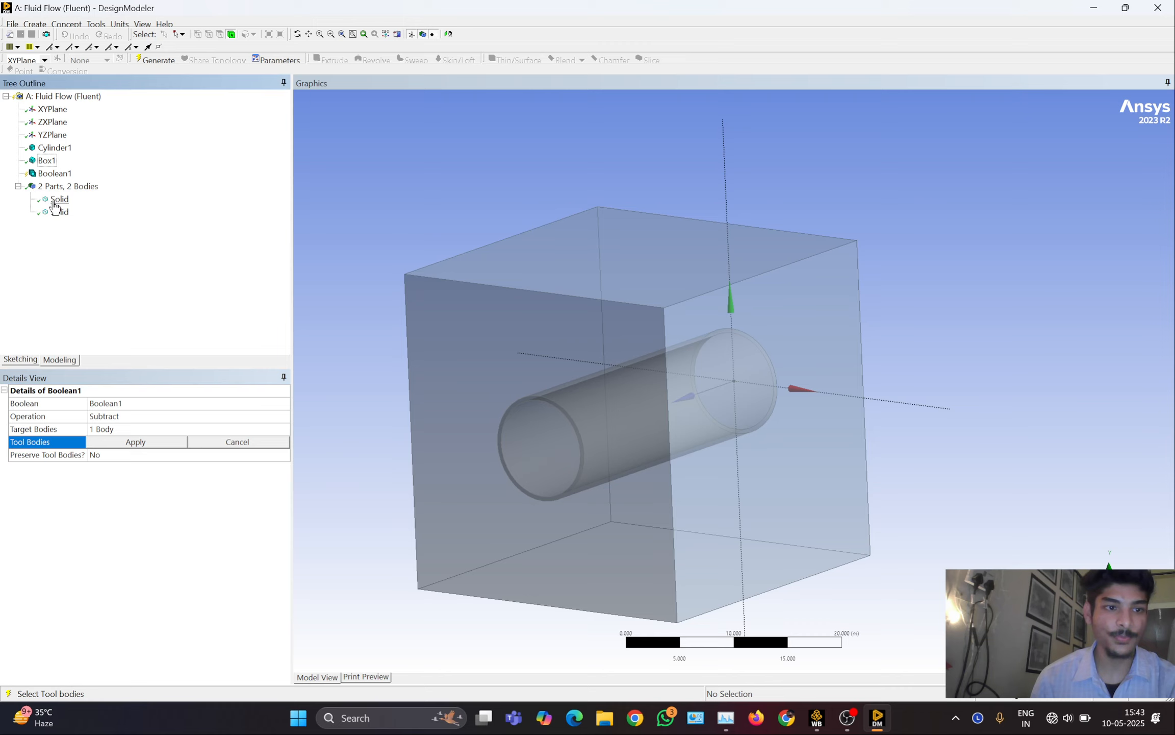
pyautogui.click(57, 200)
pyautogui.click(135, 442)
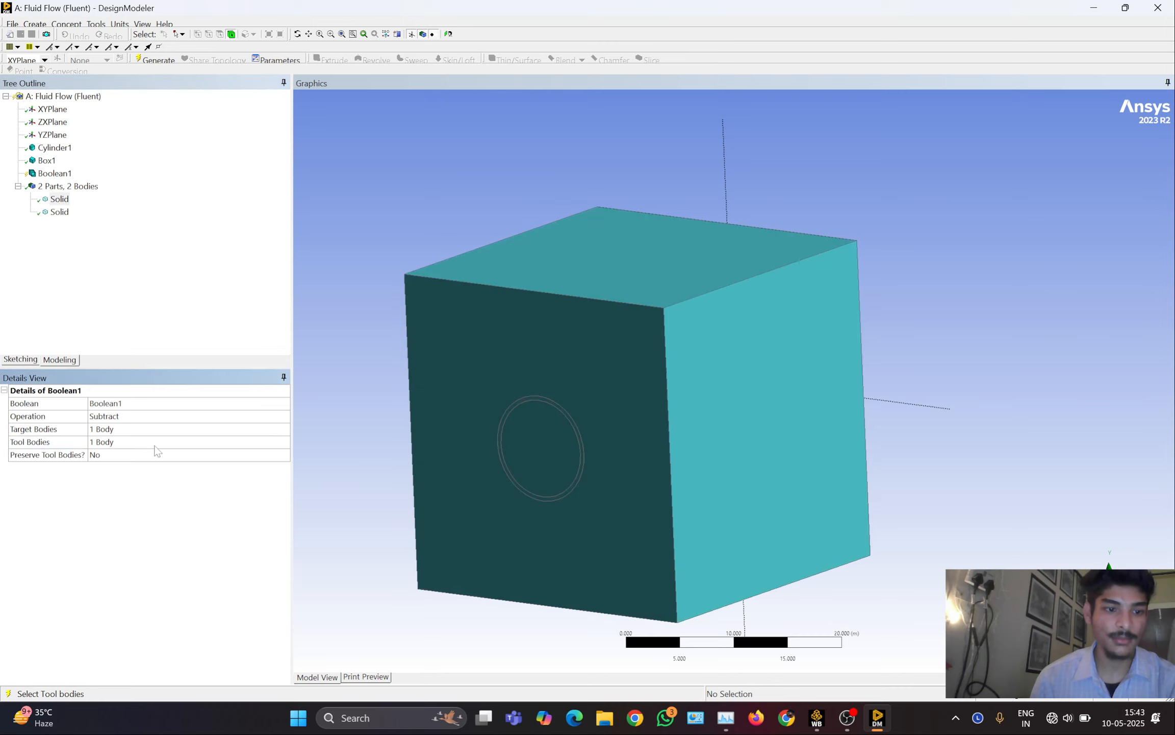
# Set the Boolean's Preserve Tool Bodies option to Yes and generate the subtraction
pyautogui.click(102, 457)
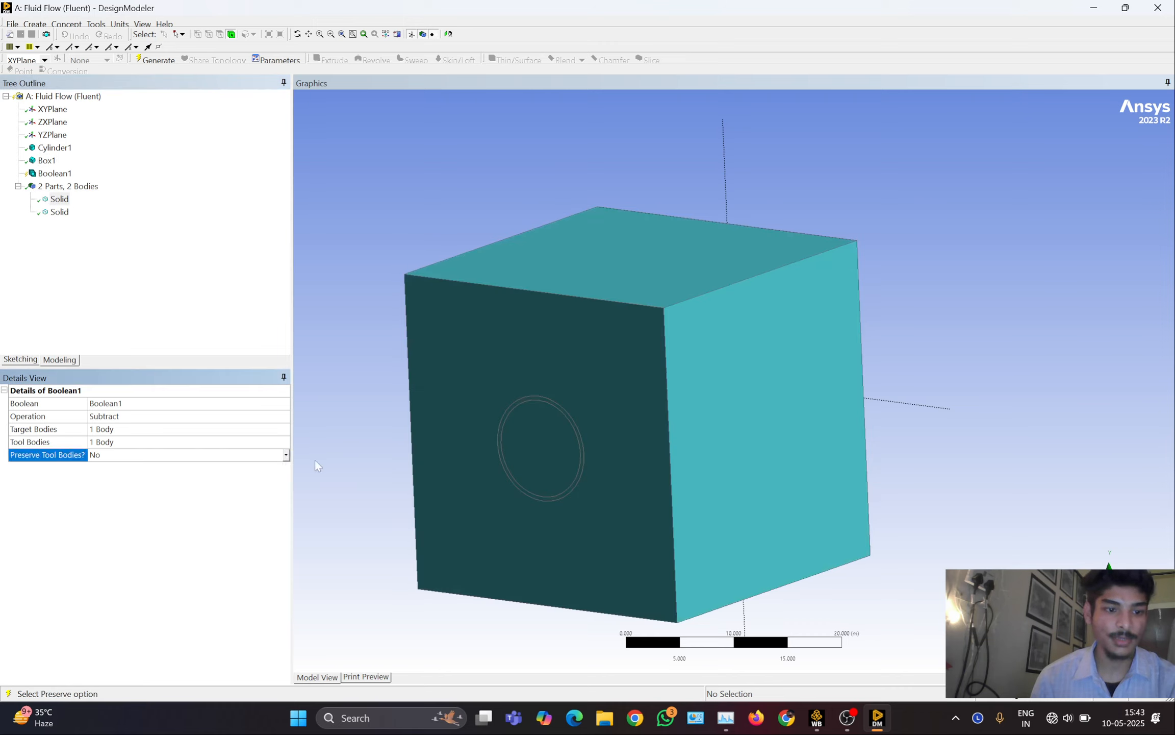
pyautogui.click(286, 454)
pyautogui.click(188, 479)
pyautogui.click(153, 60)
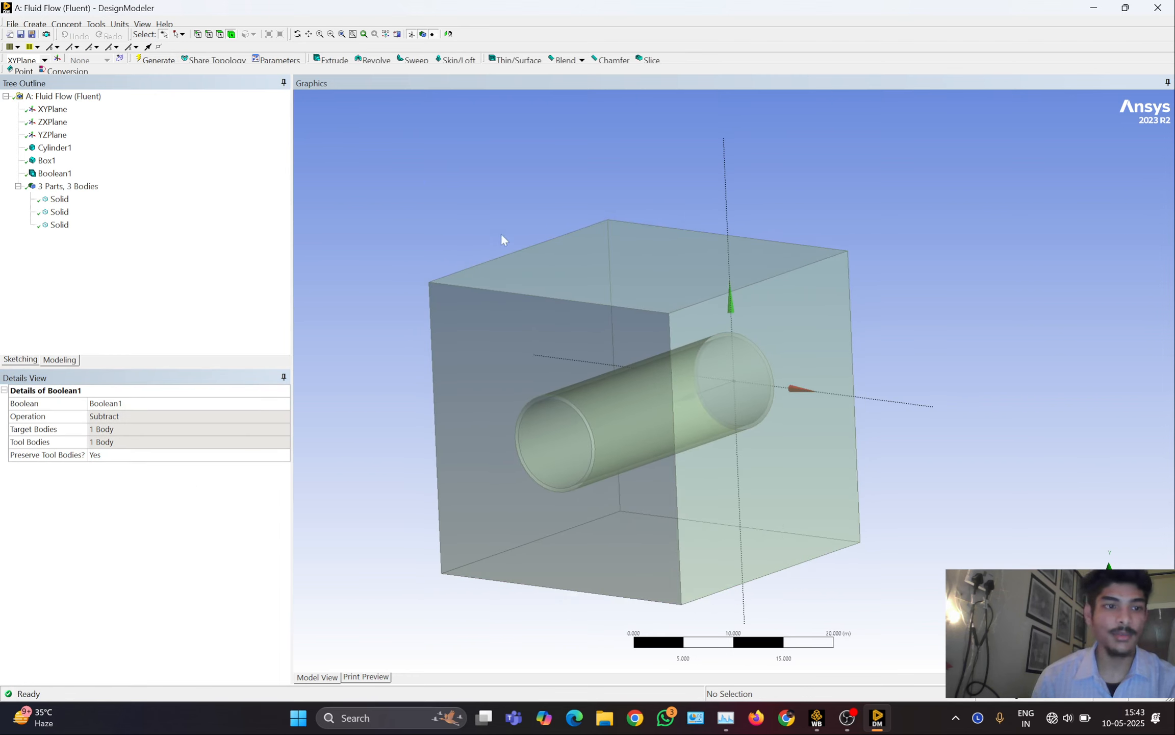
# Rename the solid cylinder body inside the pipe as fluid
pyautogui.click(60, 211)
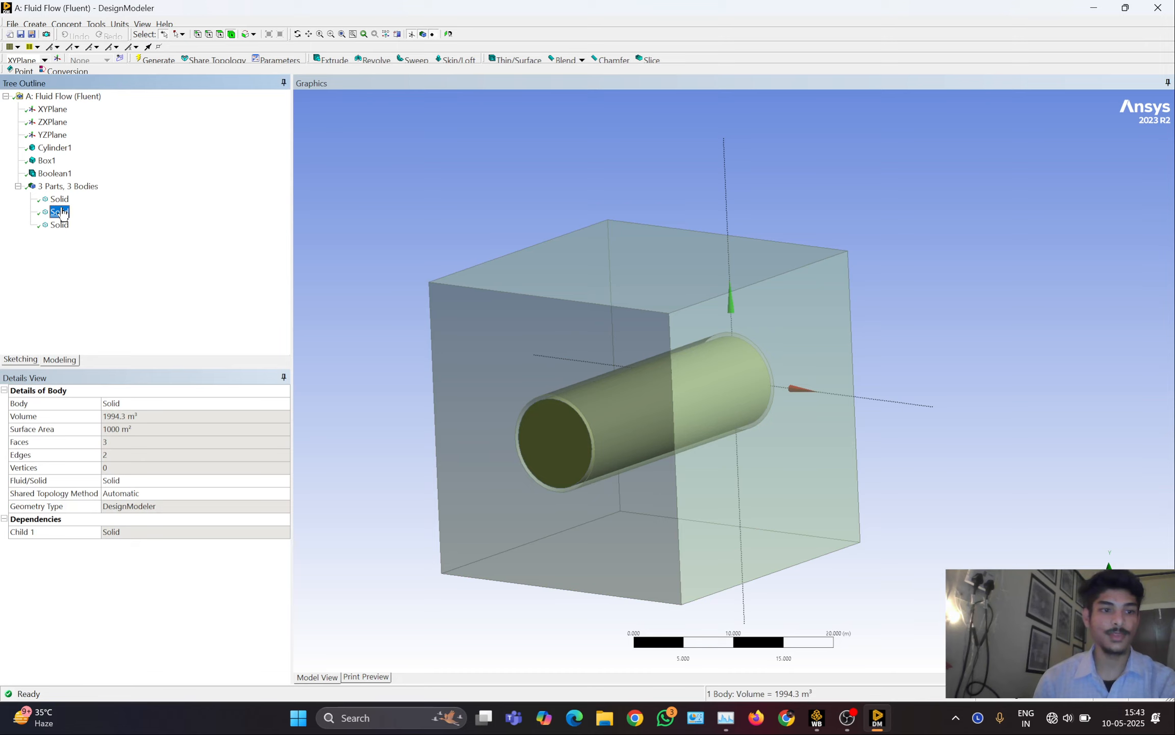
pyautogui.rightClick(62, 213)
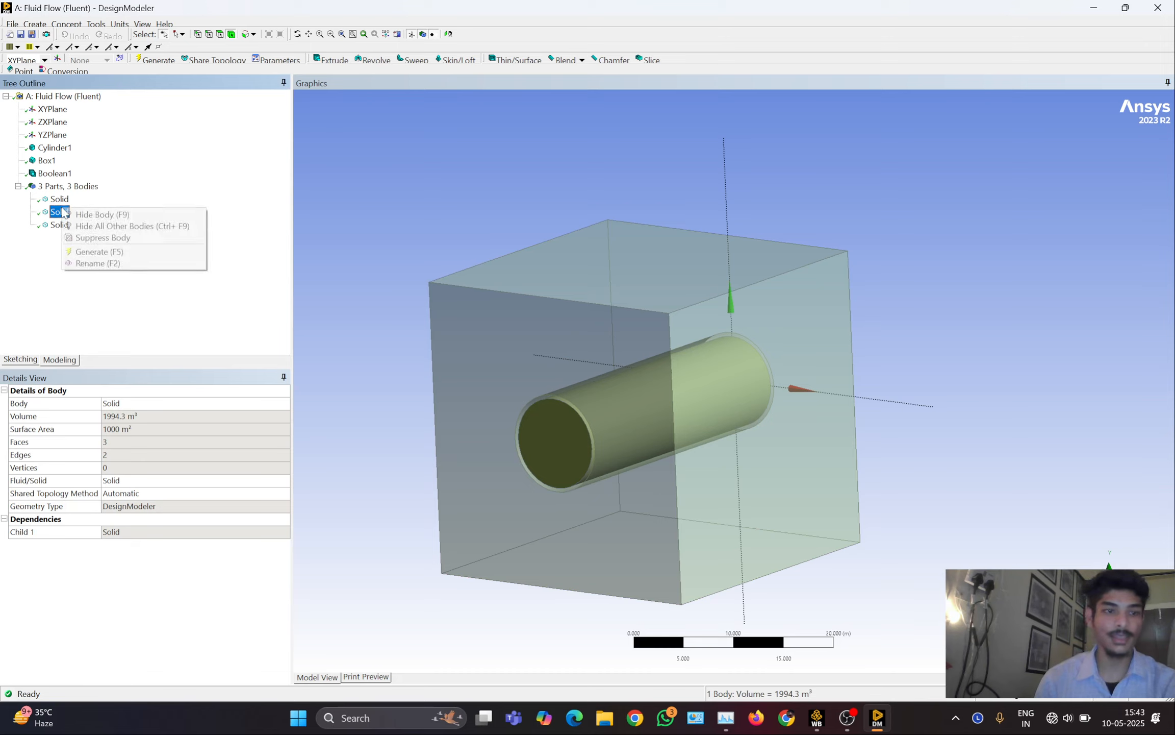
pyautogui.click(82, 260)
pyautogui.write('f')
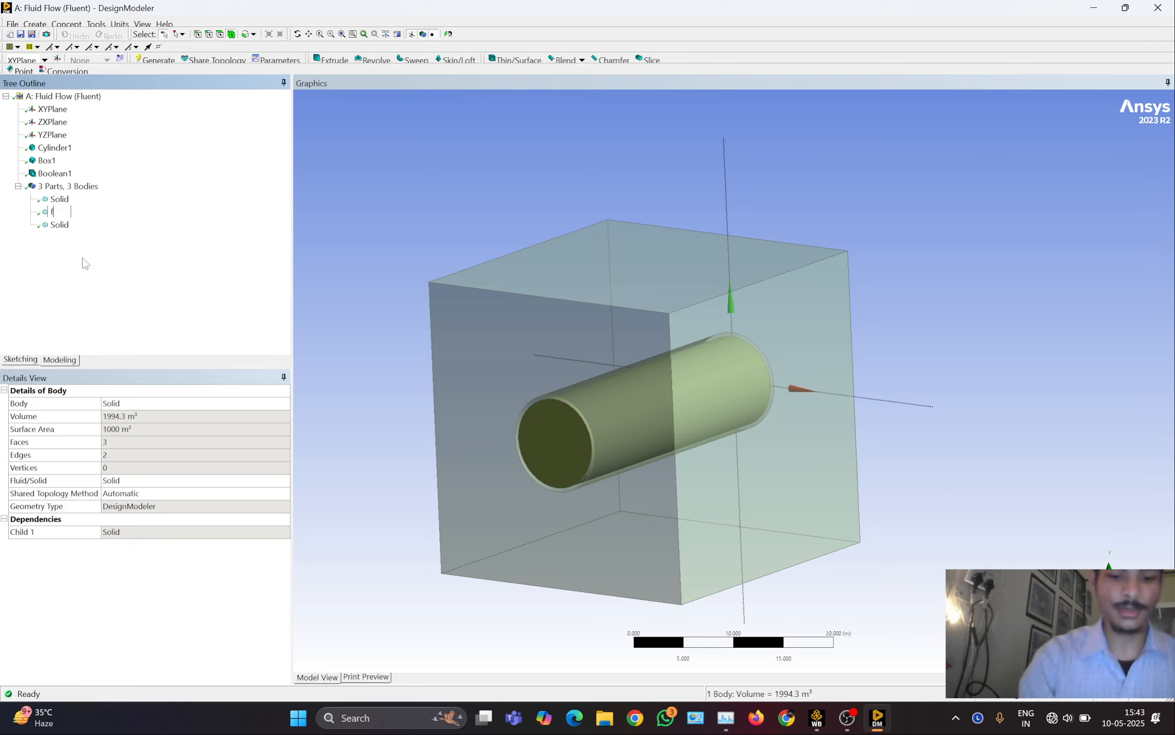
pyautogui.write('luid')
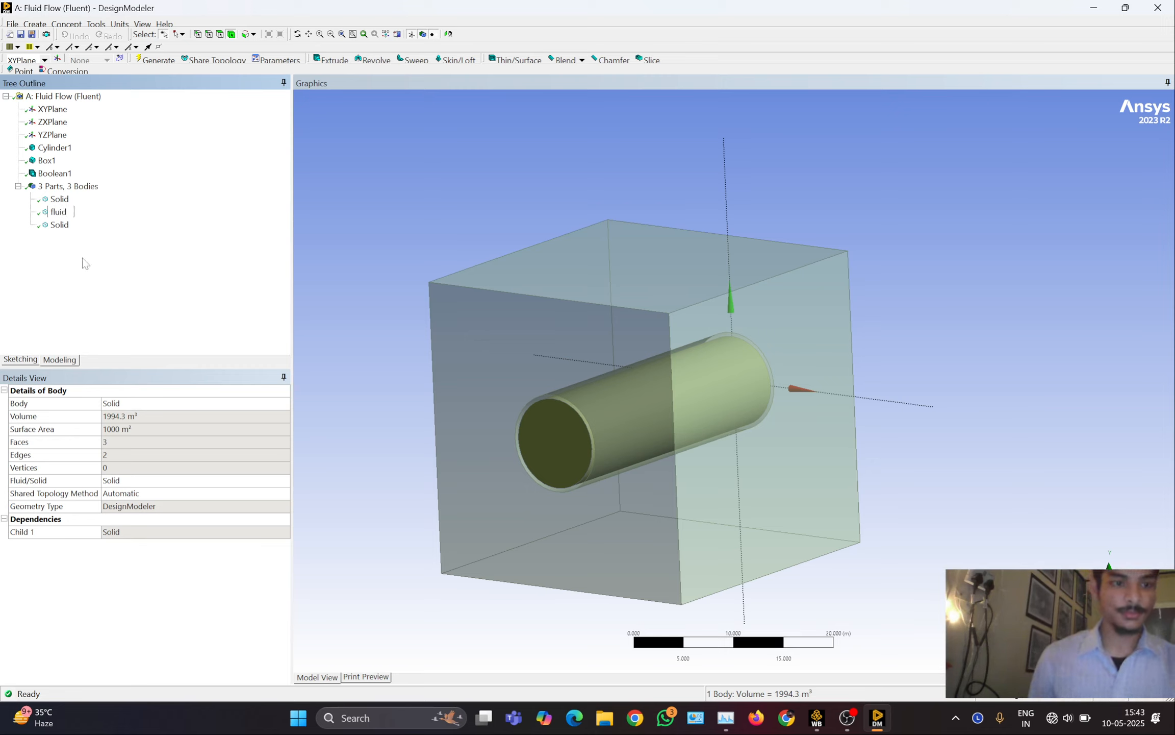
pyautogui.press('Return')
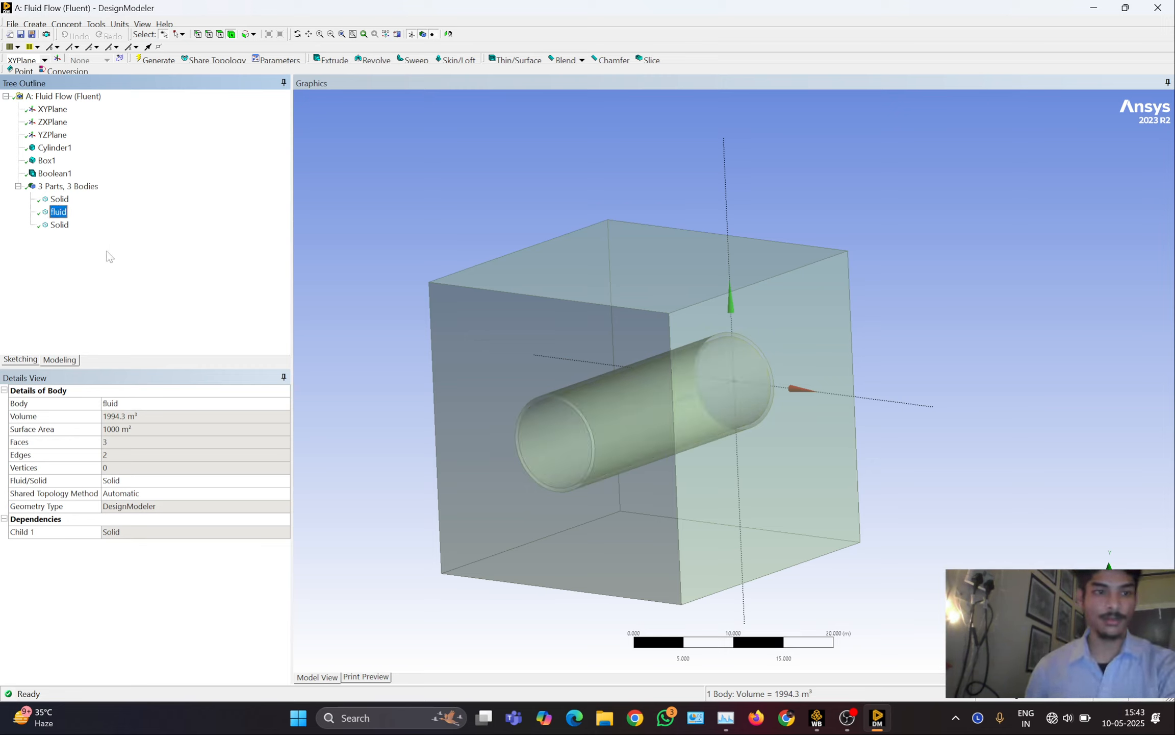
# Examine the outer box, fluid and pipe wall bodies individually and from different angles
pyautogui.click(58, 225)
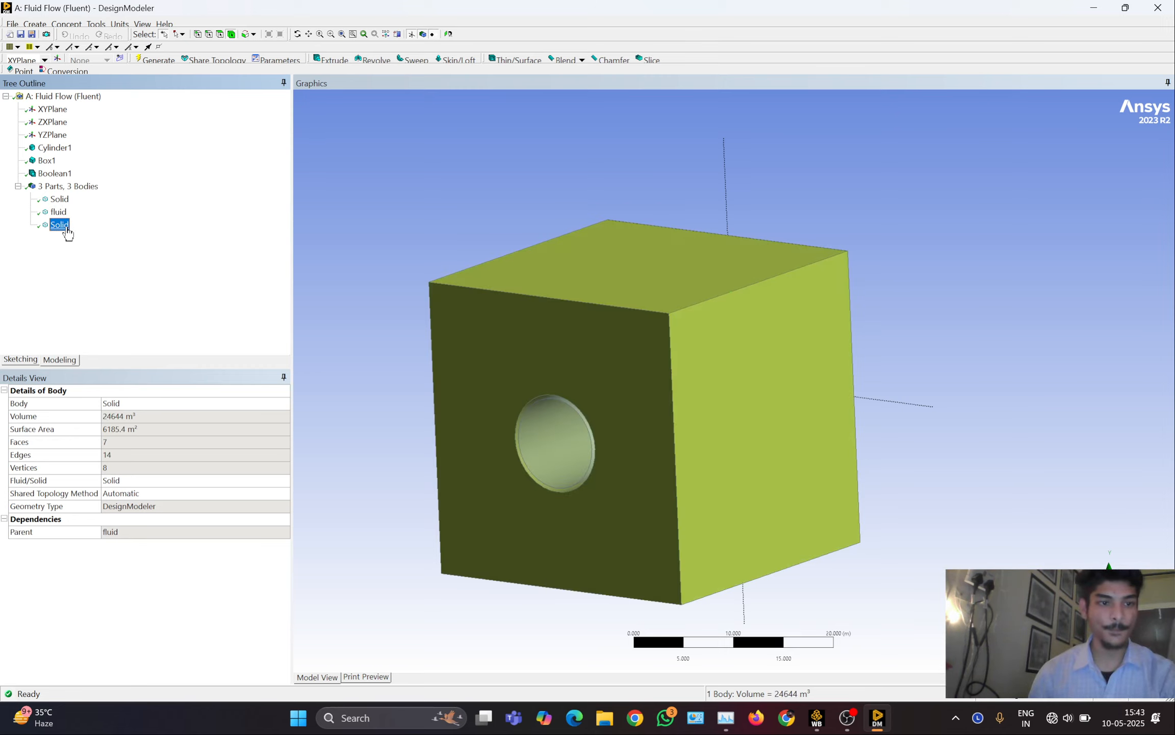
pyautogui.click(160, 59)
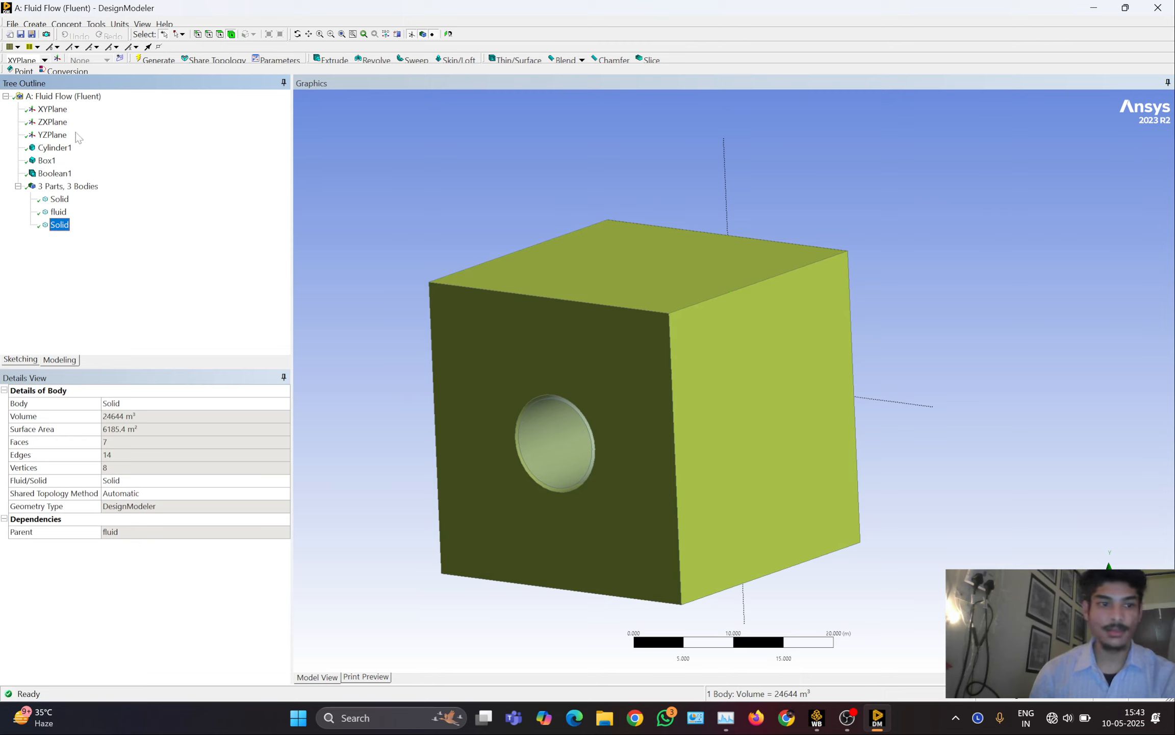
pyautogui.moveTo(785, 266); pyautogui.dragTo(514, 255, button='middle')
pyautogui.click(58, 212)
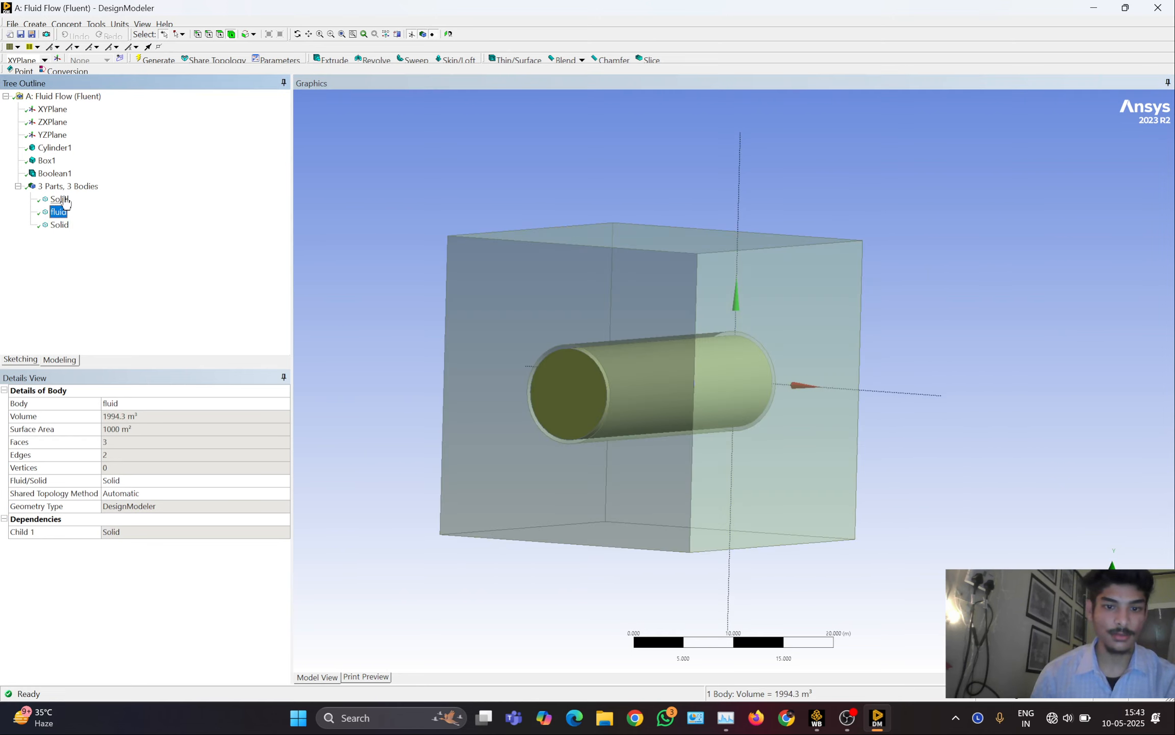
pyautogui.click(63, 200)
pyautogui.click(388, 271)
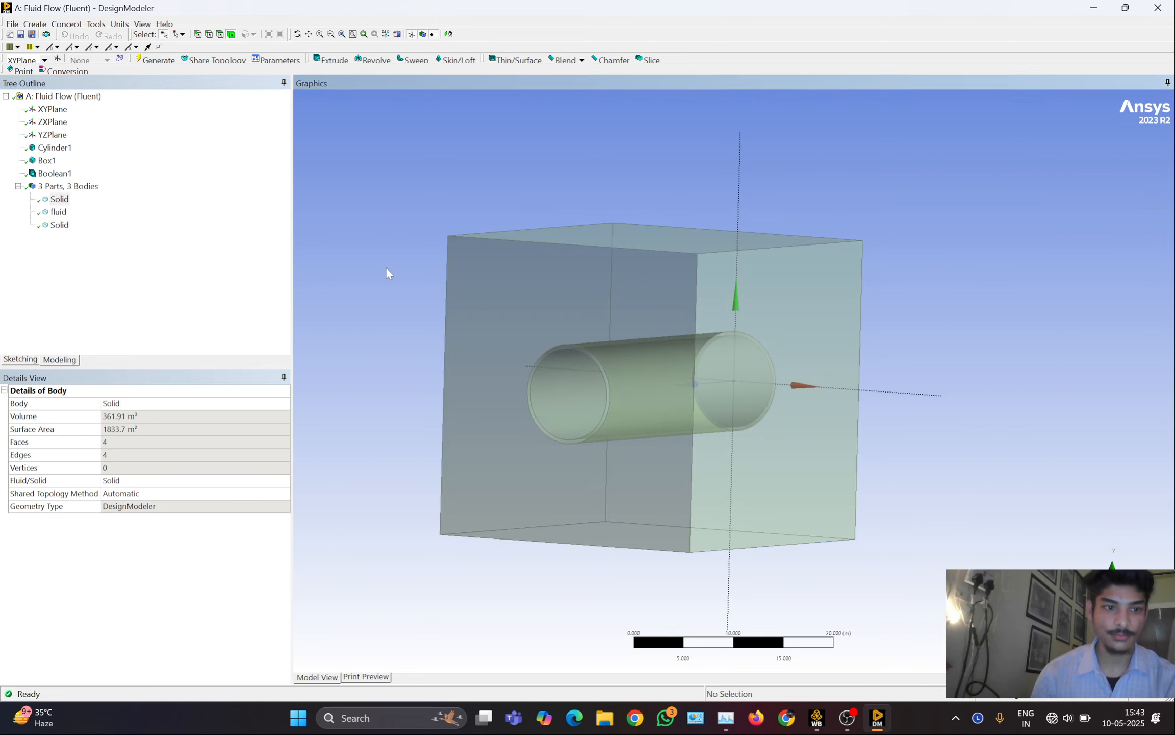
pyautogui.moveTo(388, 270); pyautogui.dragTo(569, 294, button='middle')
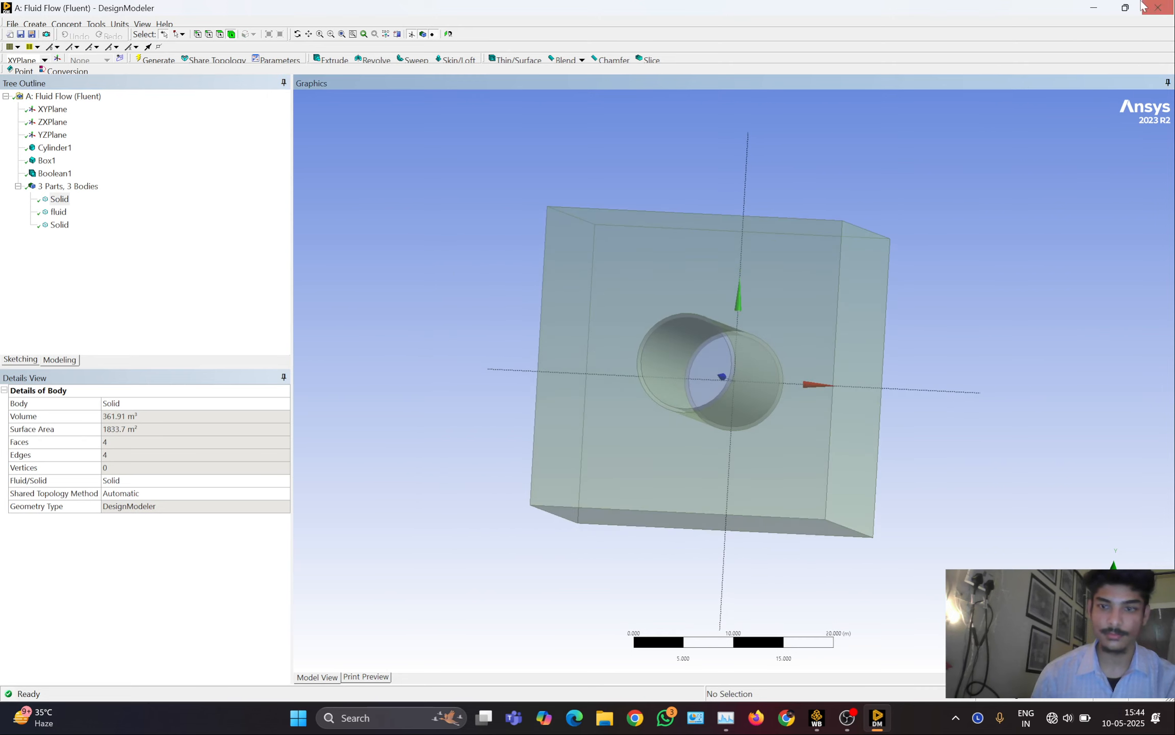
# Switch to Workbench and open the Mesh cell of the Fluid Flow (Fluent) system in Meshing
pyautogui.click(1093, 7)
pyautogui.click(244, 137)
pyautogui.rightClick(243, 137)
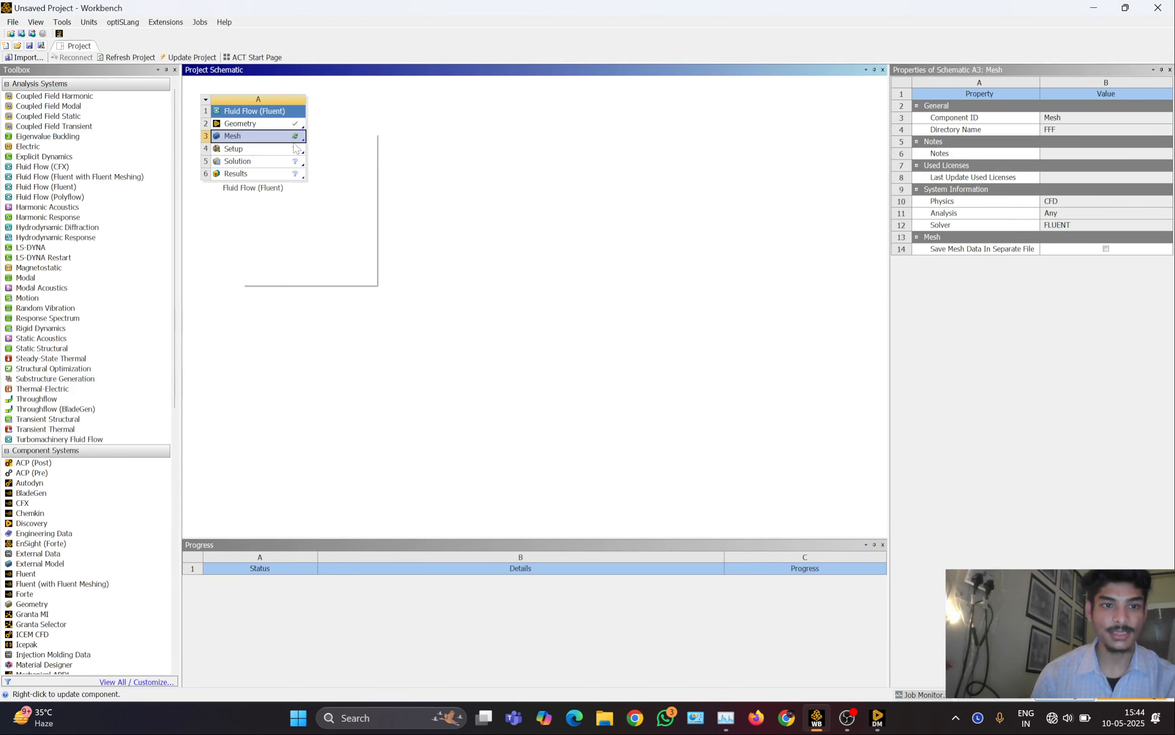
pyautogui.click(309, 141)
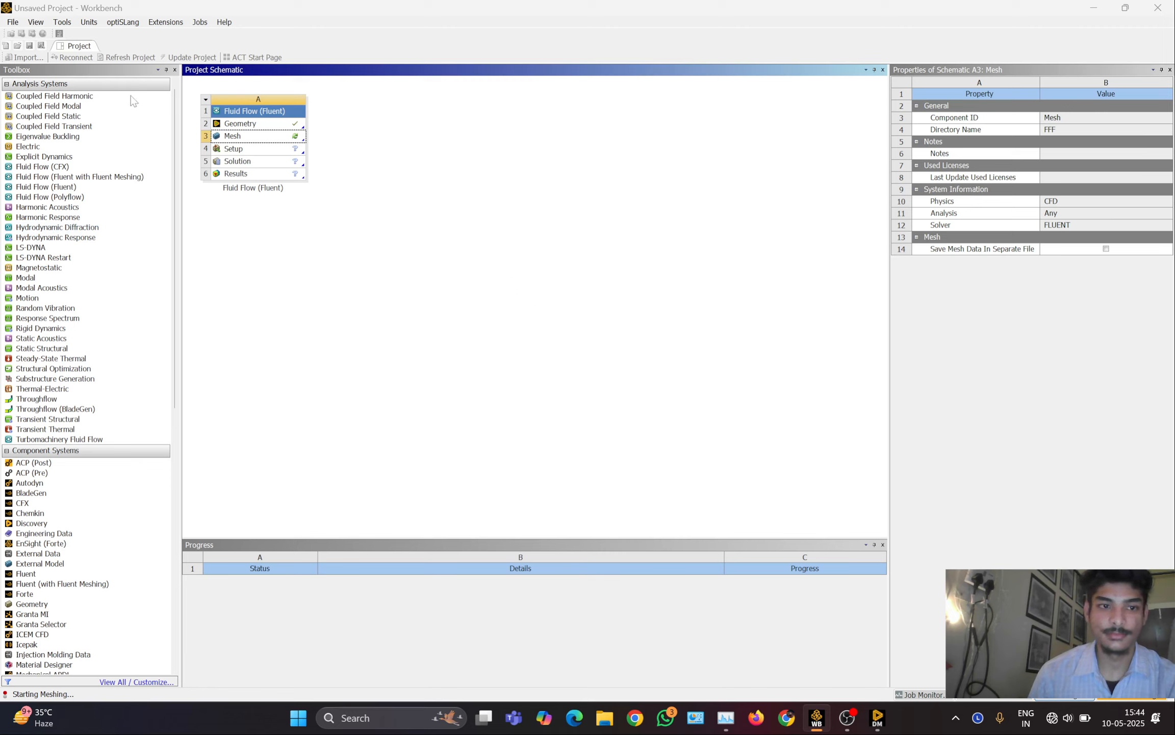
pyautogui.rightClick(278, 139)
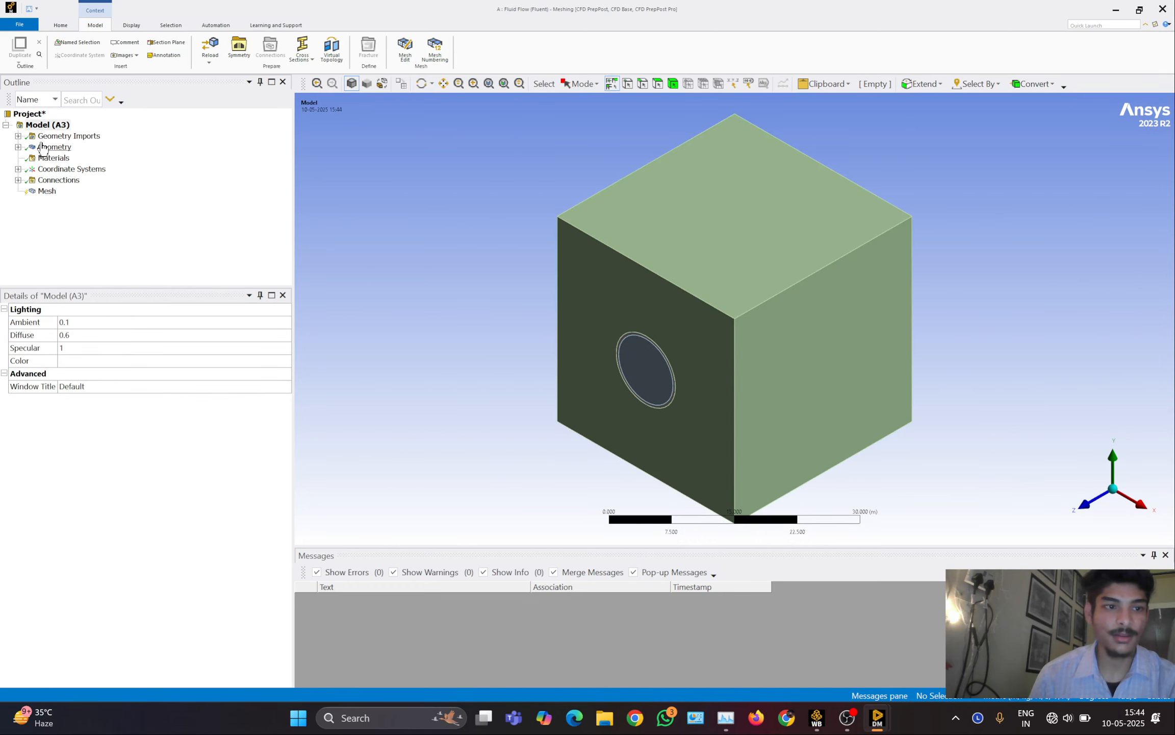
# Hide the outer box body, the last solid under Geometry, to expose the pipe
pyautogui.click(18, 147)
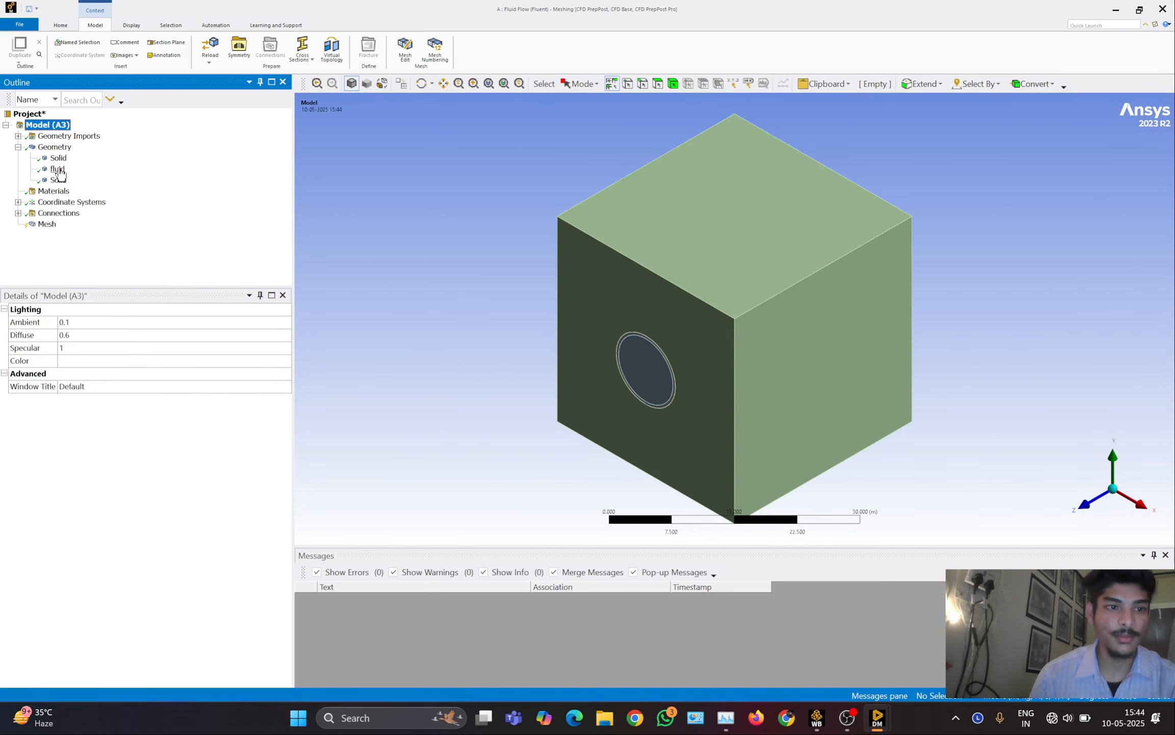
pyautogui.click(58, 179)
pyautogui.rightClick(60, 181)
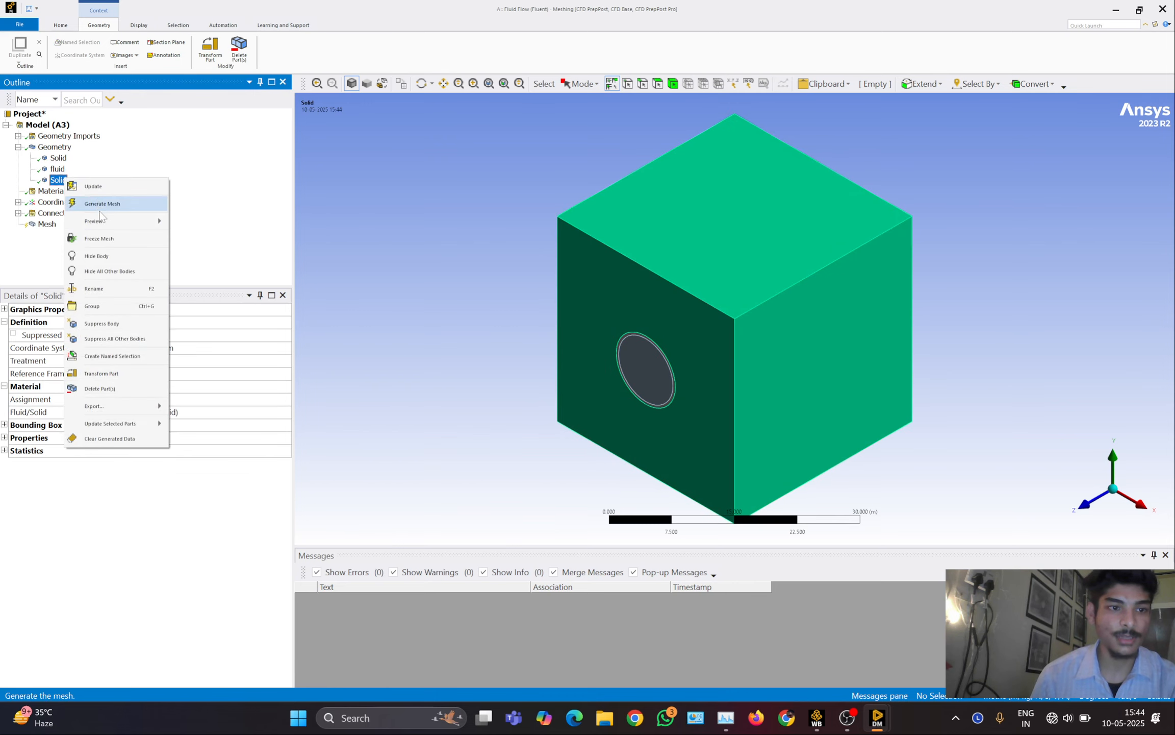
pyautogui.click(96, 256)
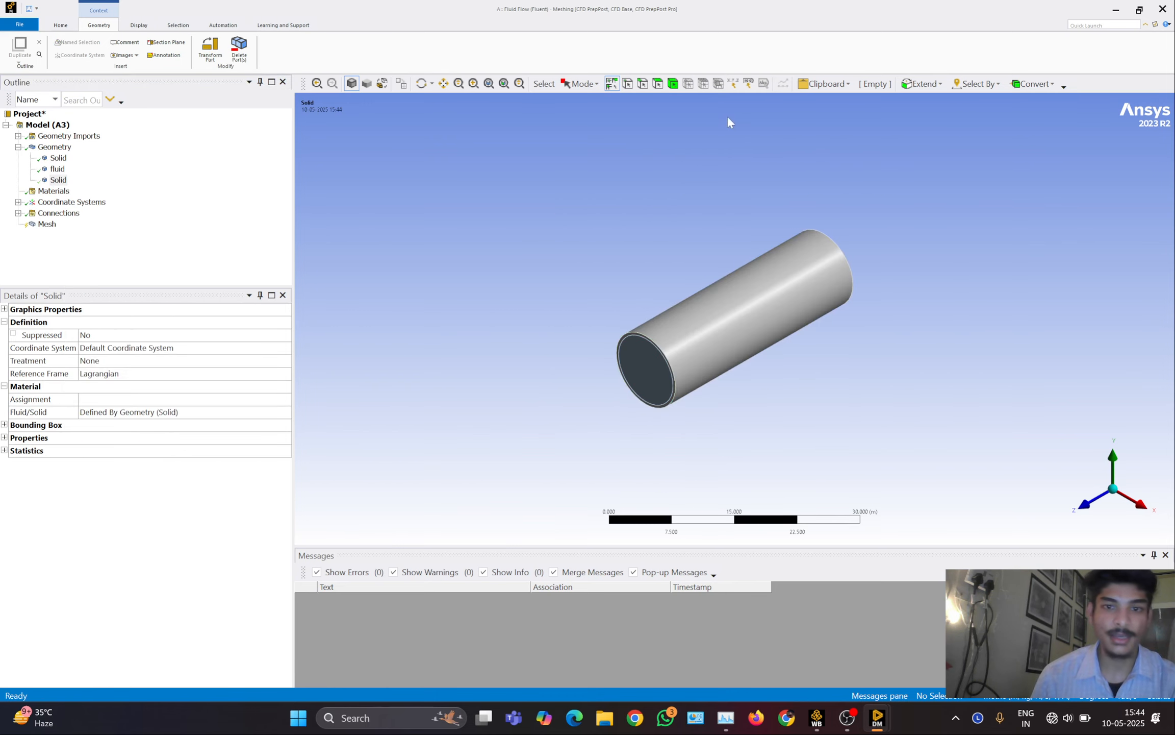
# Create a named selection called inlet on the fluid body's circular end face facing the positive Z direction
pyautogui.click(658, 84)
pyautogui.click(650, 374)
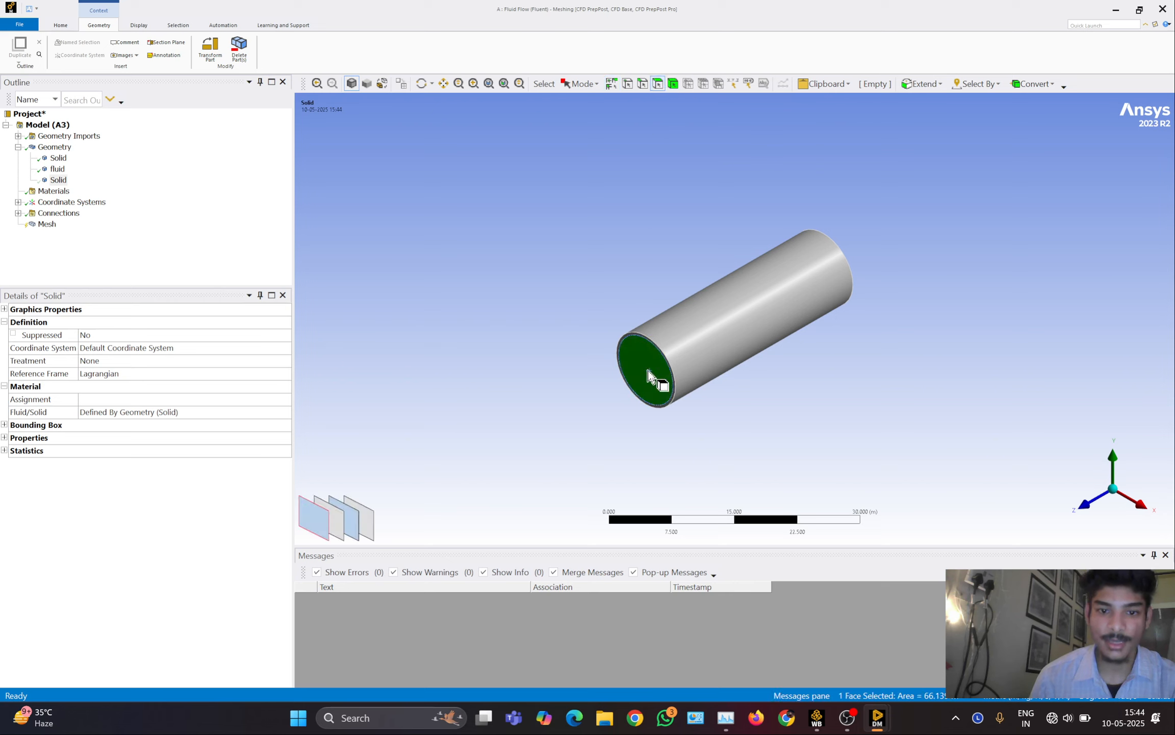
pyautogui.moveTo(648, 371); pyautogui.dragTo(669, 349, button='middle')
pyautogui.rightClick(664, 351)
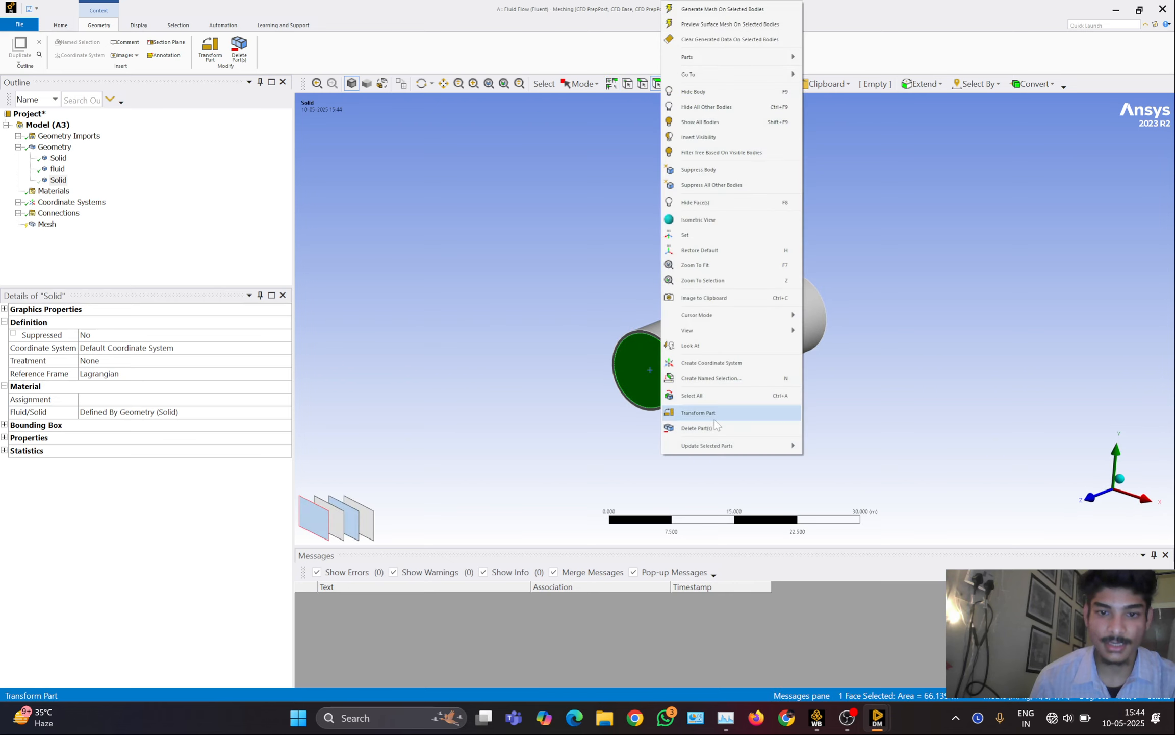
pyautogui.click(713, 383)
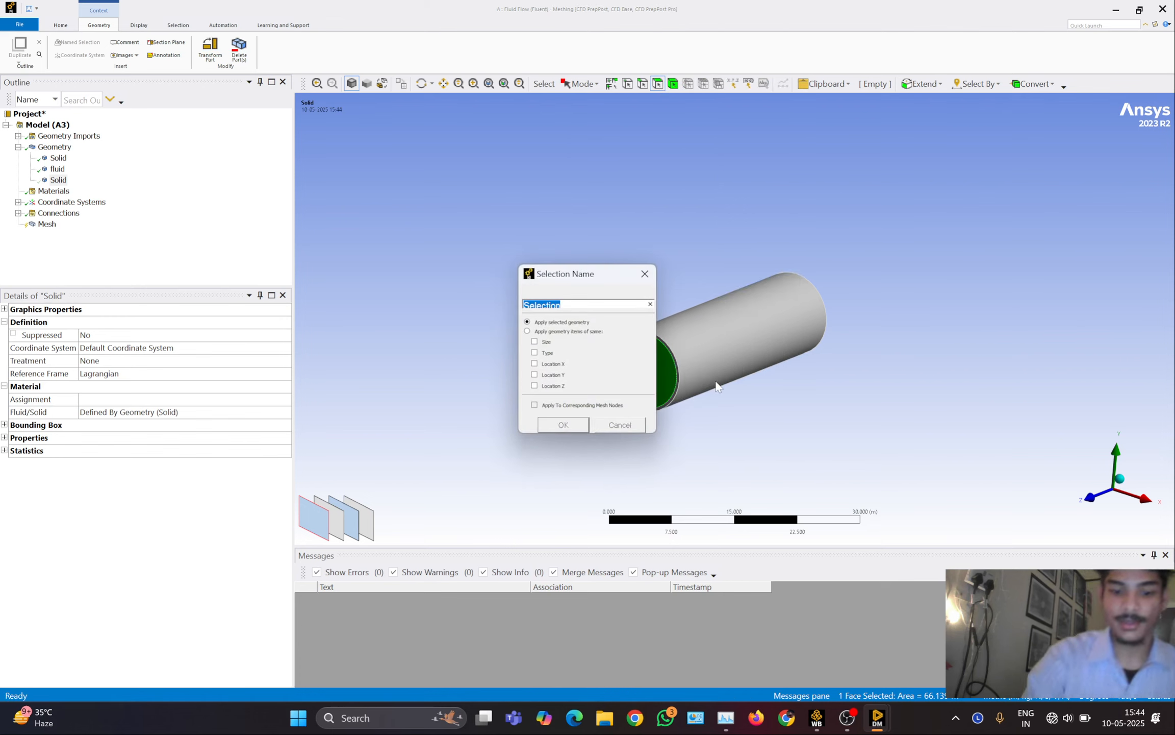
pyautogui.write('inlet')
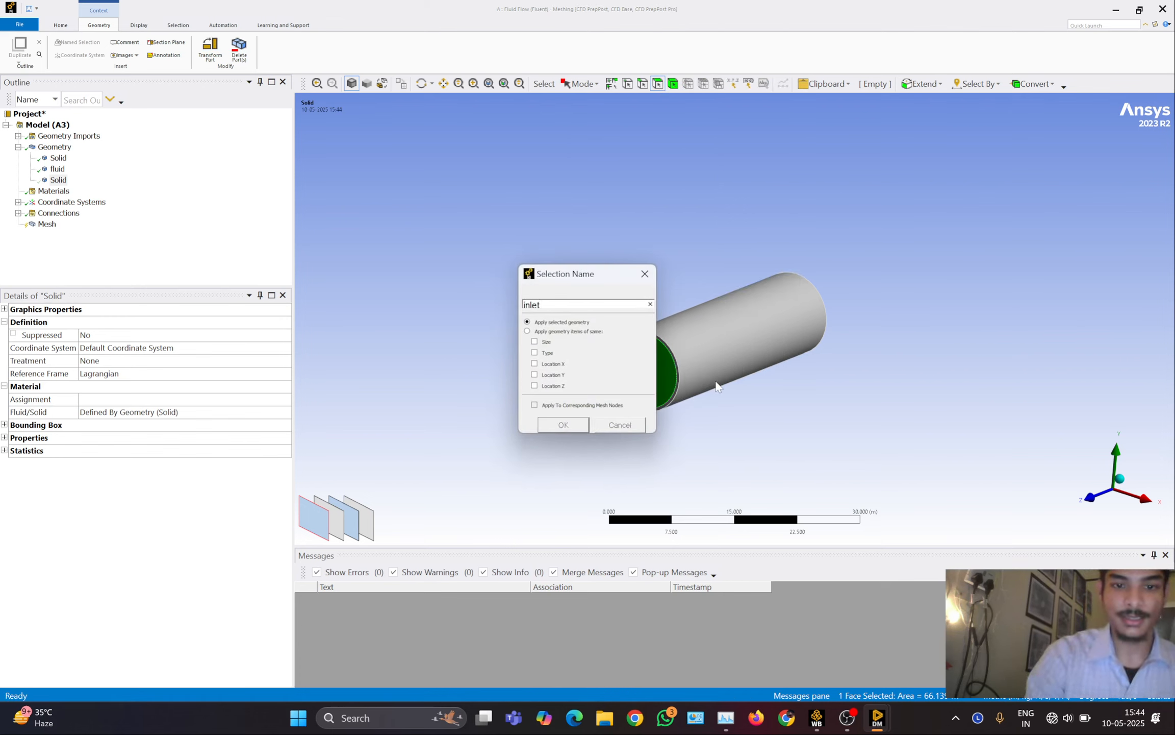
pyautogui.press('Return')
# Create a named selection called outlet on the fluid body's circular end face opposite the inlet
pyautogui.moveTo(846, 343); pyautogui.dragTo(785, 346, button='middle')
pyautogui.click(823, 296)
pyautogui.rightClick(824, 296)
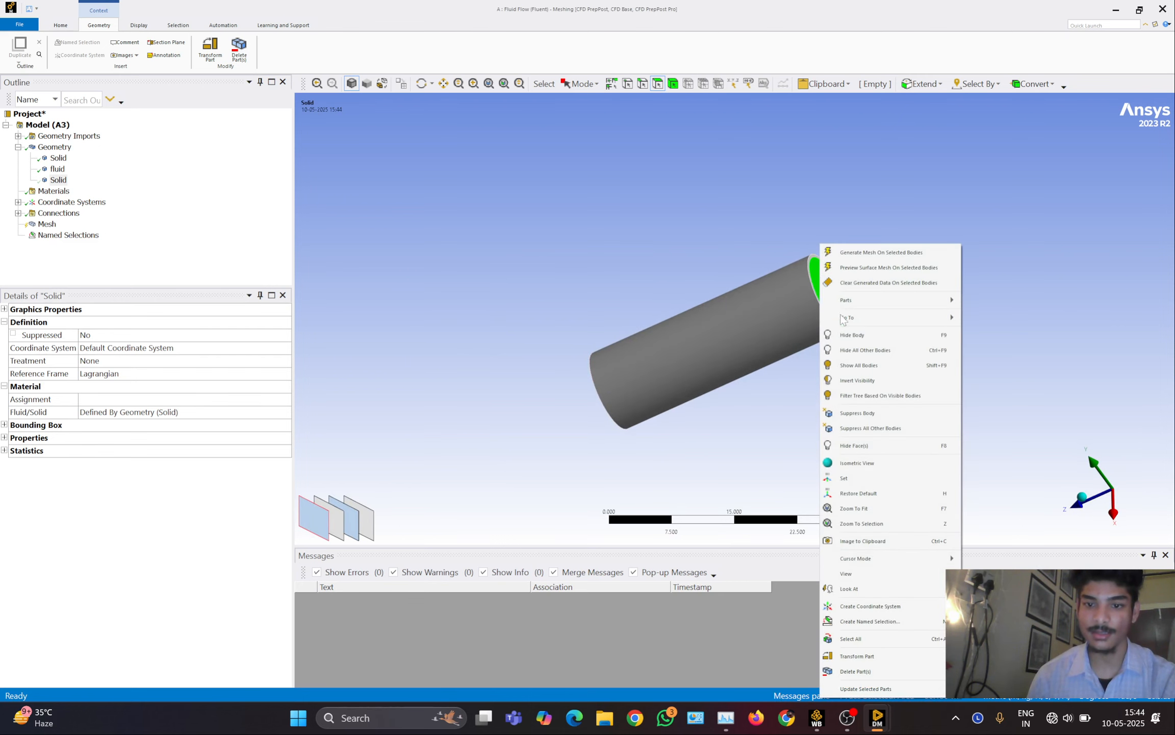
pyautogui.click(860, 622)
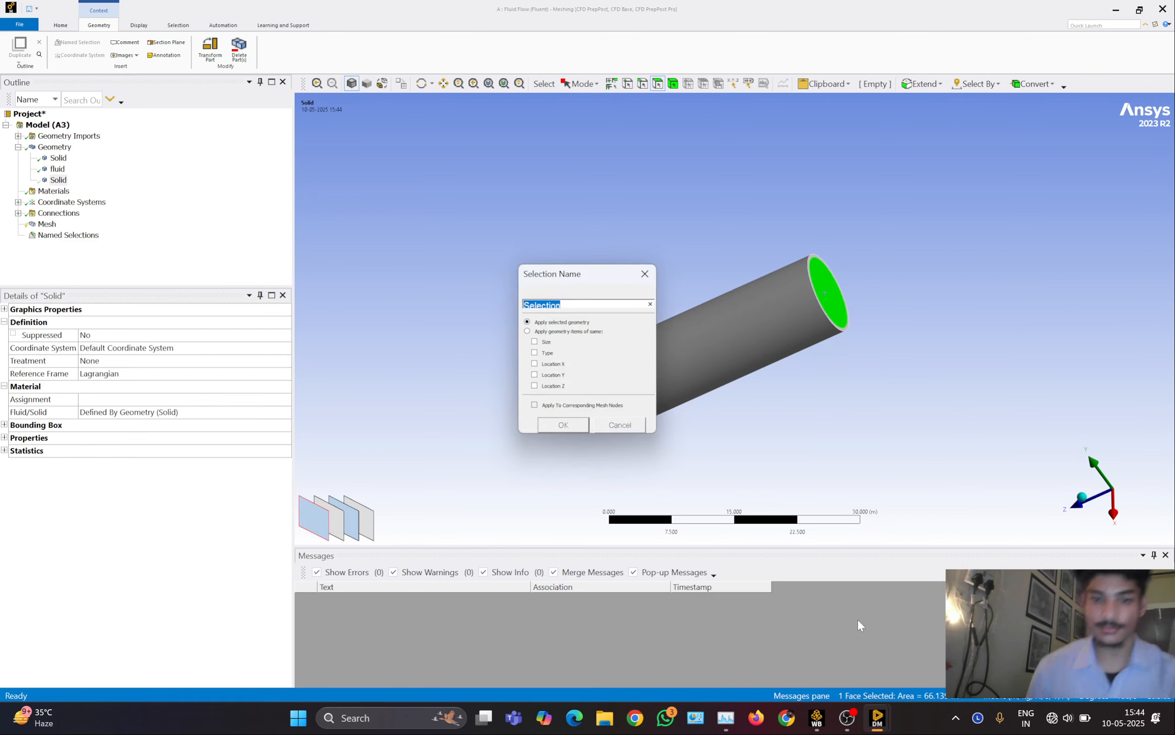
pyautogui.write('outlet')
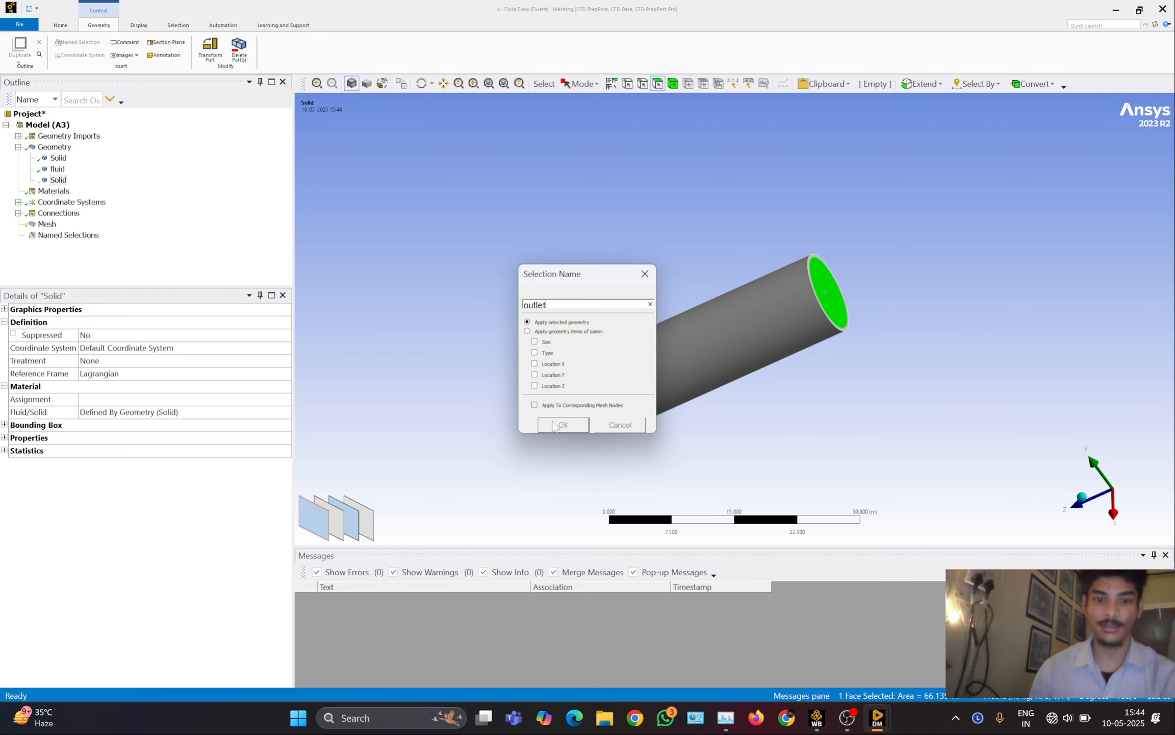
pyautogui.click(556, 425)
# Create a named selection called fluid for the whole inner fluid body
pyautogui.click(673, 84)
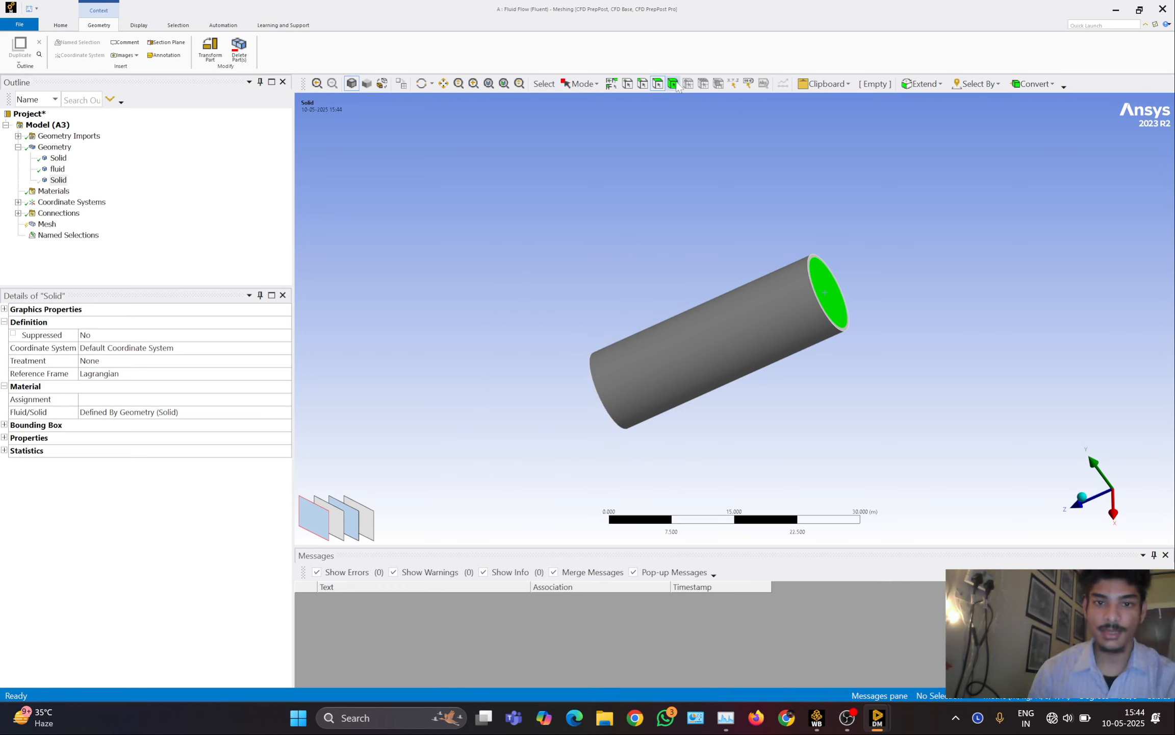
pyautogui.moveTo(918, 238); pyautogui.dragTo(855, 264, button='middle')
pyautogui.click(808, 326)
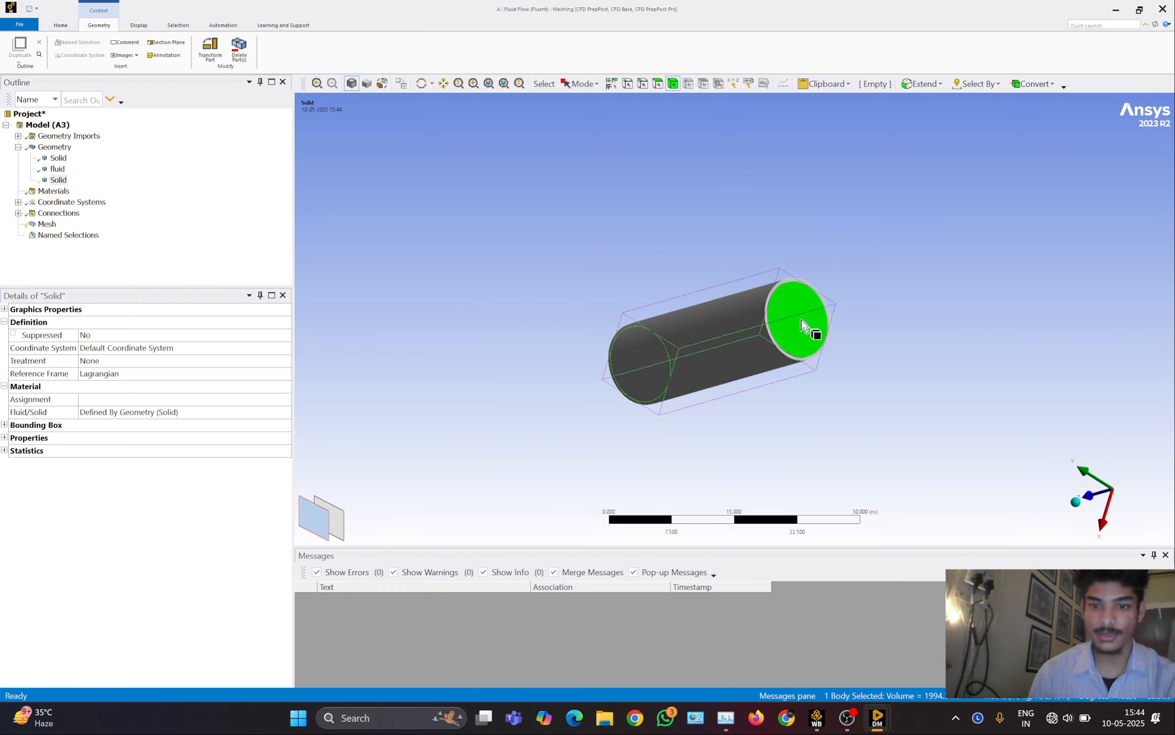
pyautogui.rightClick(801, 329)
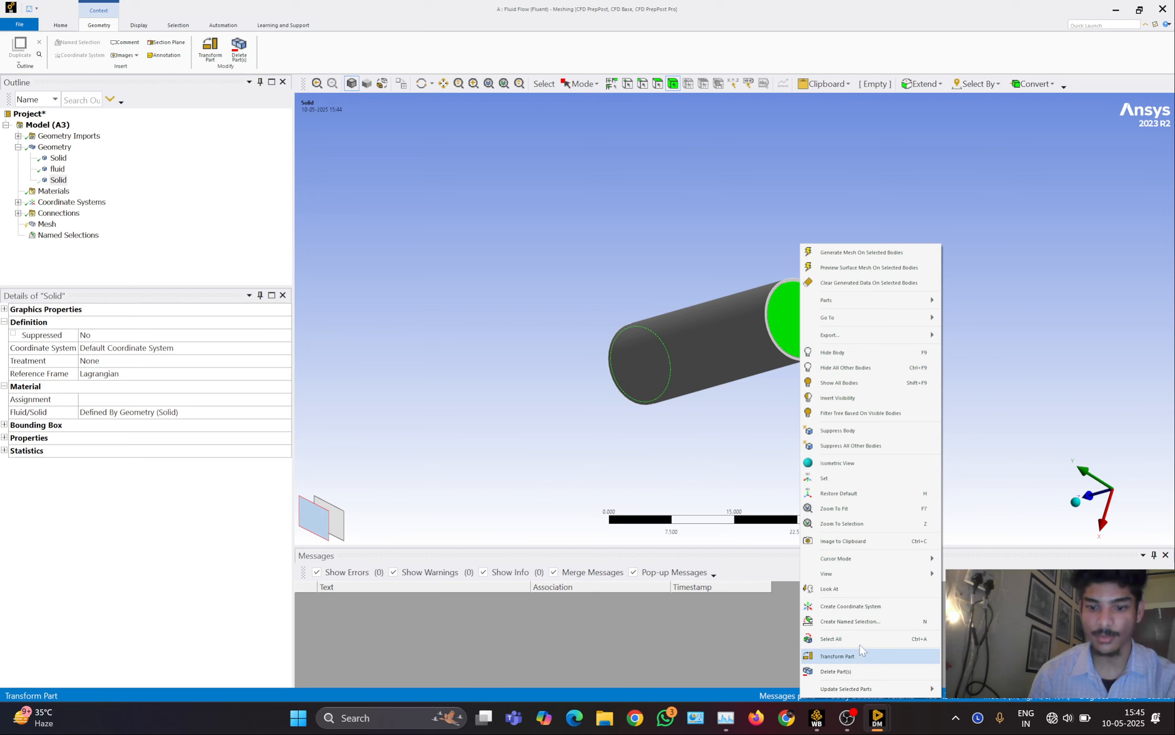
pyautogui.click(864, 621)
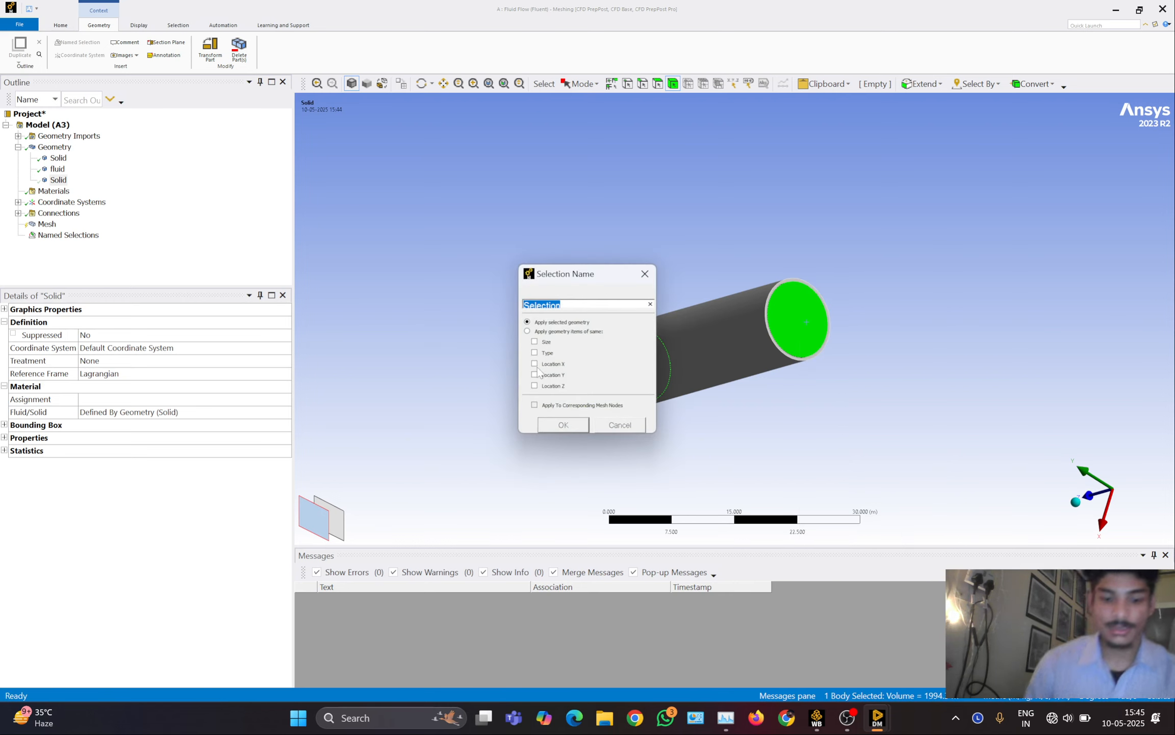
pyautogui.write('fluid')
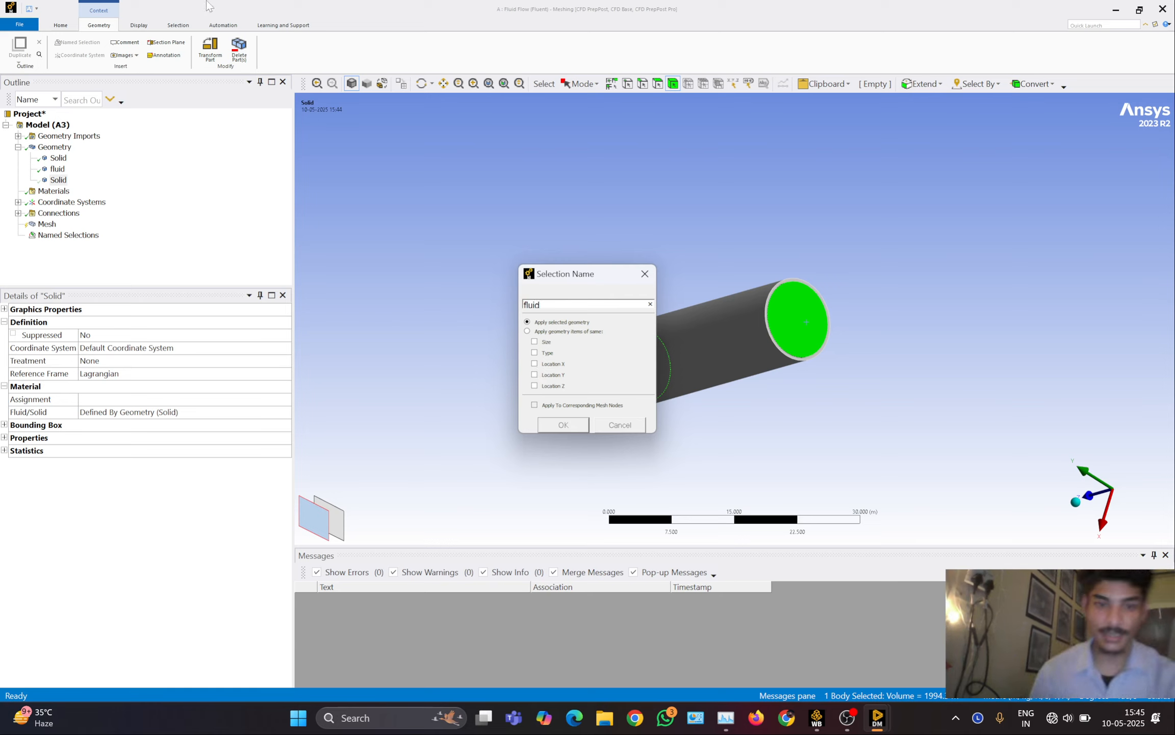
pyautogui.click(563, 424)
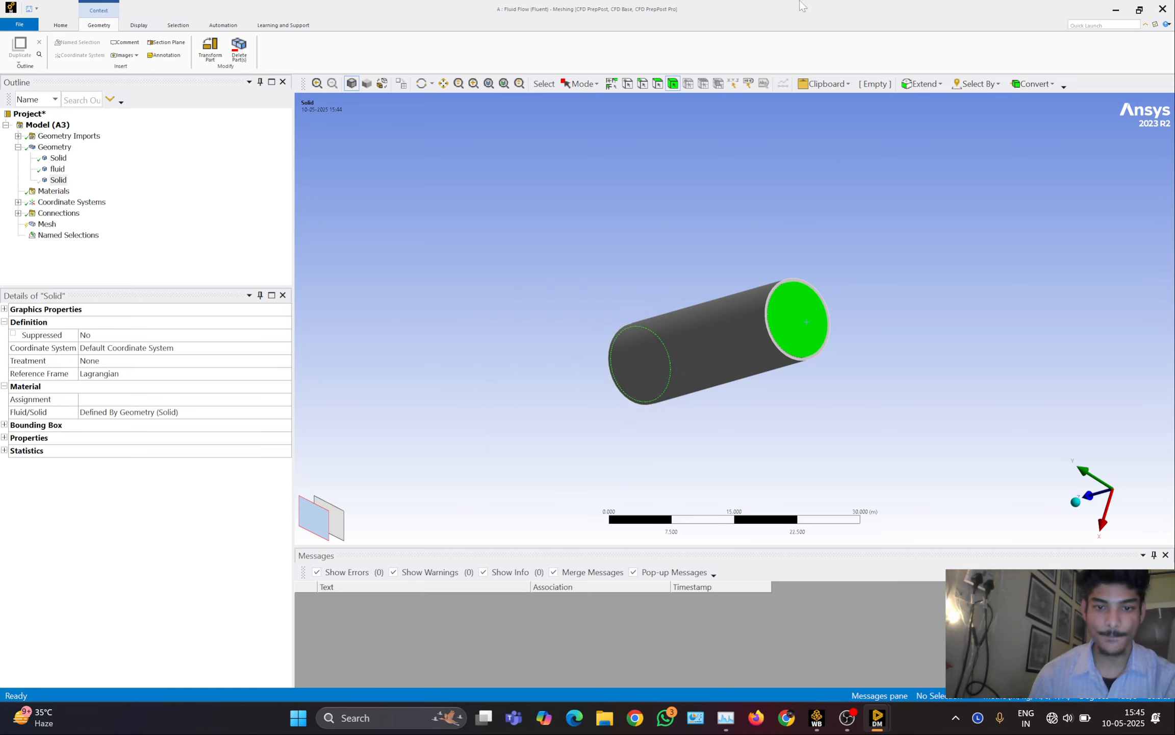
# Create a named selection called pipe_domin for the pipe wall body surrounding the fluid
pyautogui.click(712, 333)
pyautogui.rightClick(712, 332)
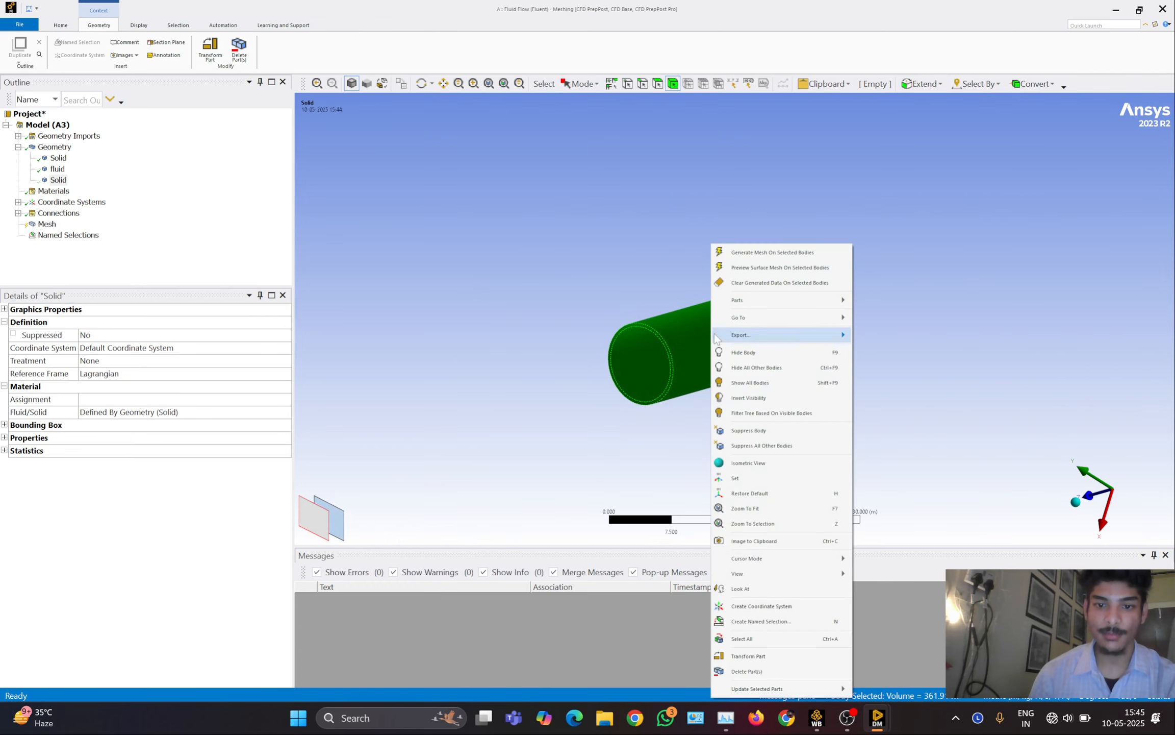
pyautogui.press('n')
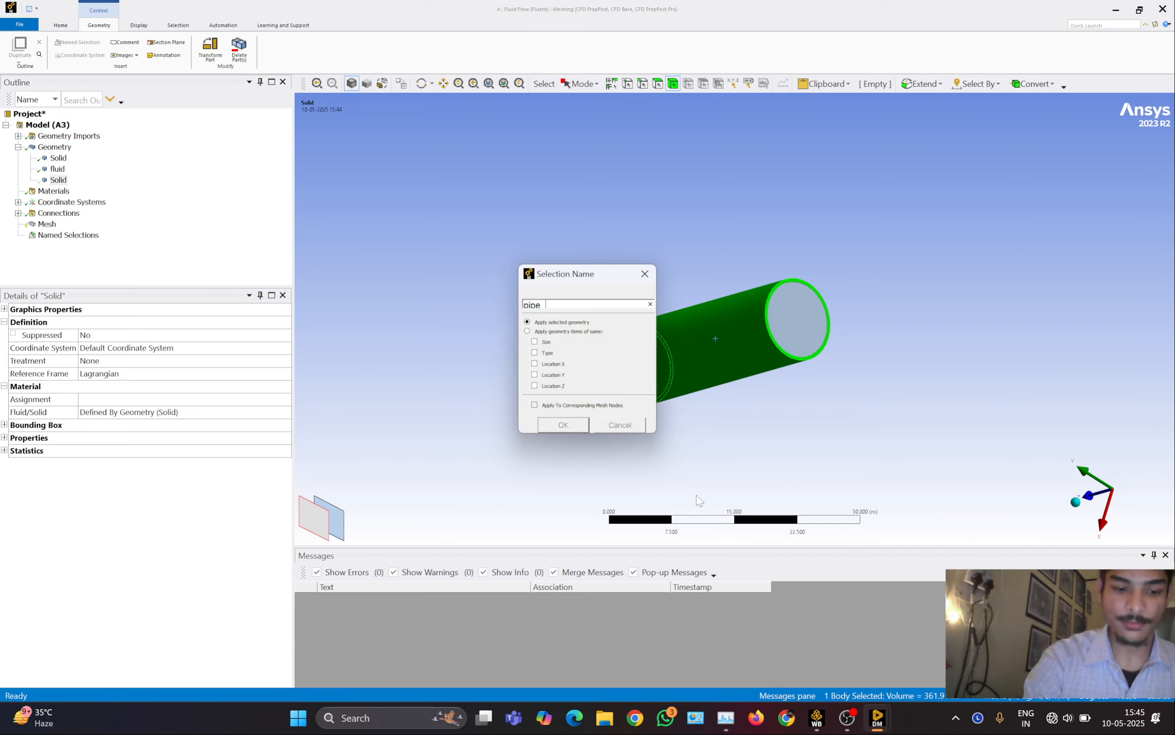
pyautogui.write('pipe_domin')
pyautogui.press('Return')
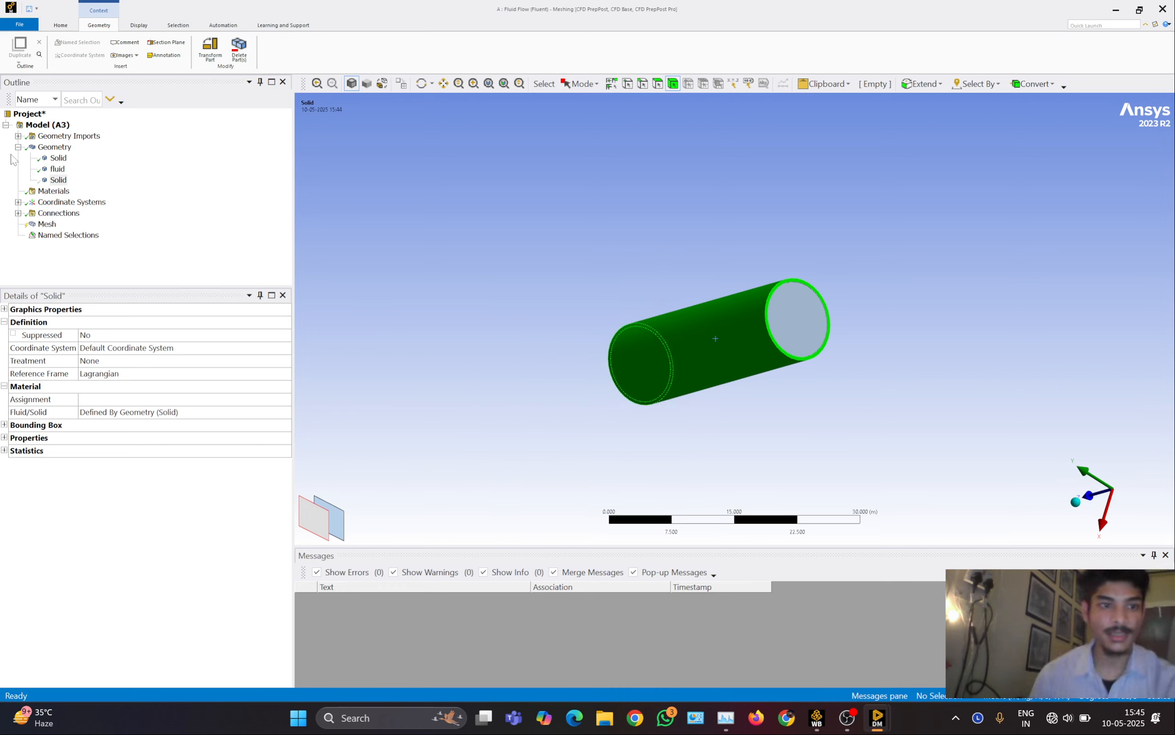
# Hide the pipe wall and fluid bodies, and show the outer box body, the last solid under Geometry
pyautogui.rightClick(56, 159)
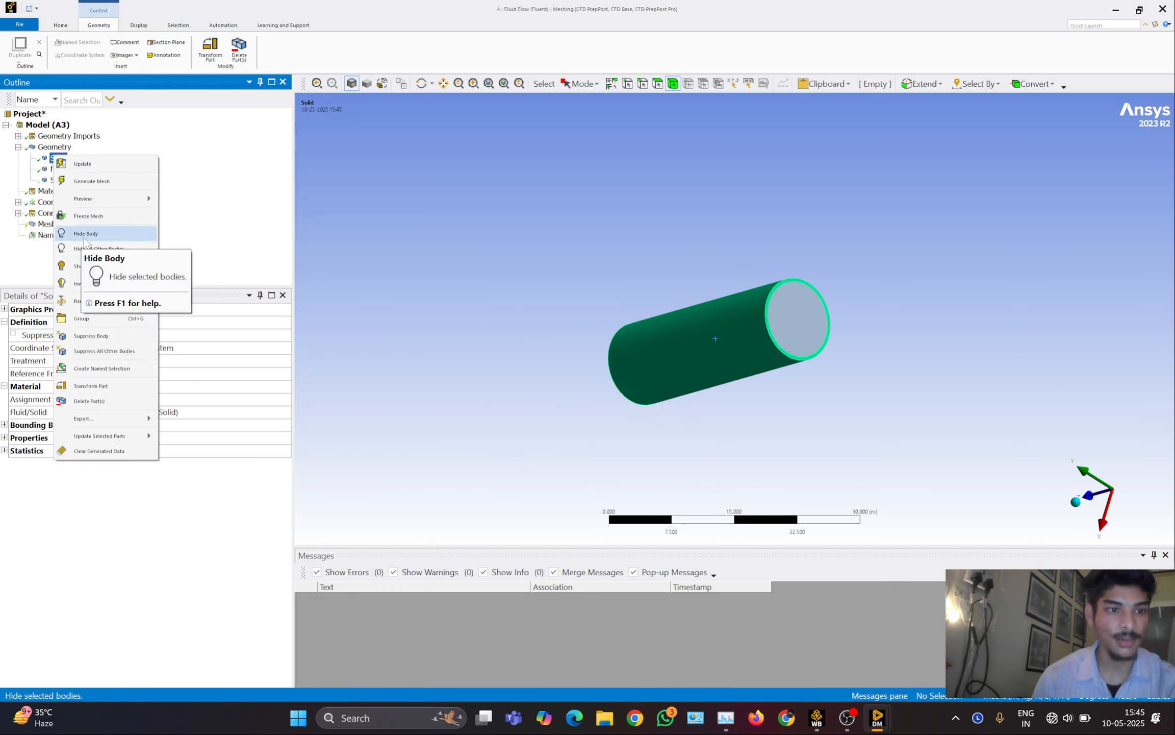
pyautogui.click(87, 234)
pyautogui.click(57, 169)
pyautogui.rightClick(57, 168)
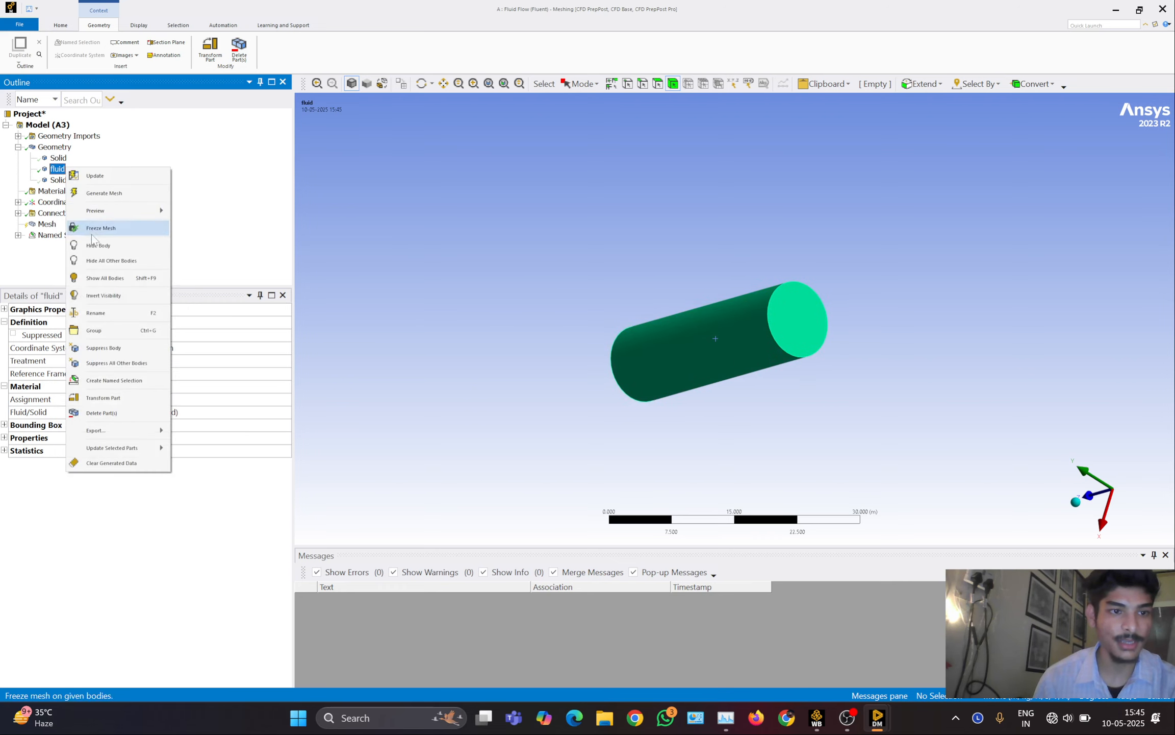
pyautogui.click(86, 245)
pyautogui.click(57, 180)
pyautogui.rightClick(58, 180)
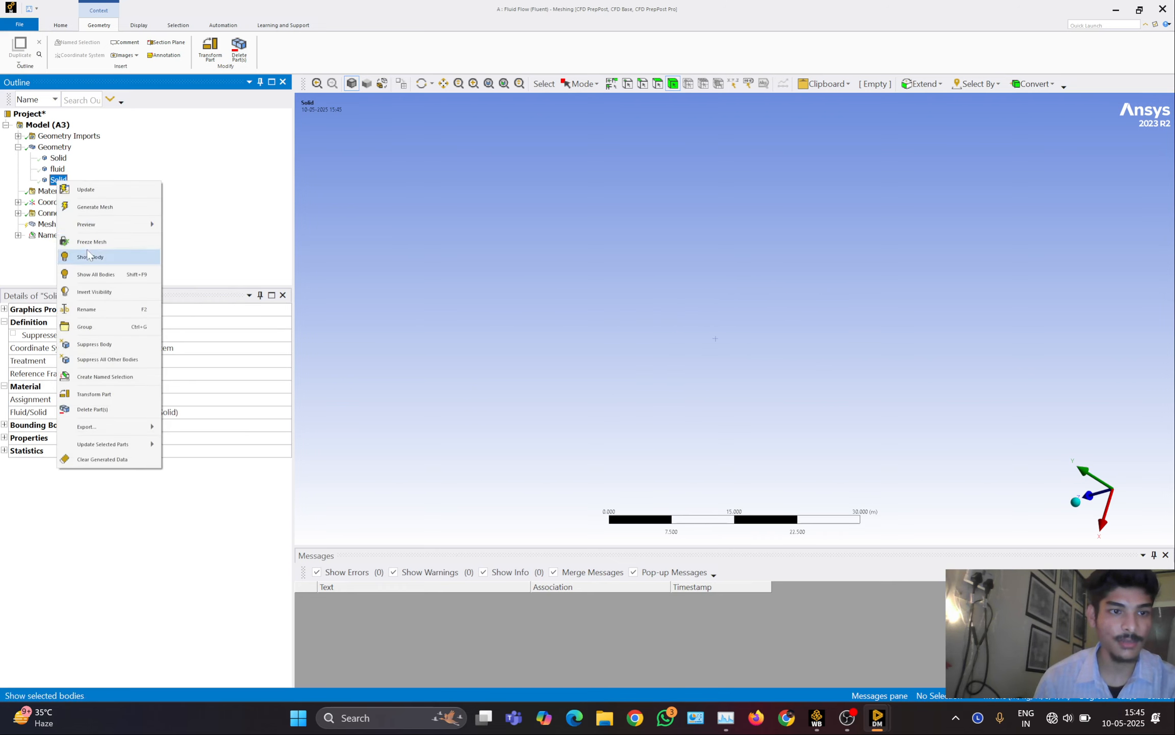
pyautogui.moveTo(98, 230)
pyautogui.click(98, 257)
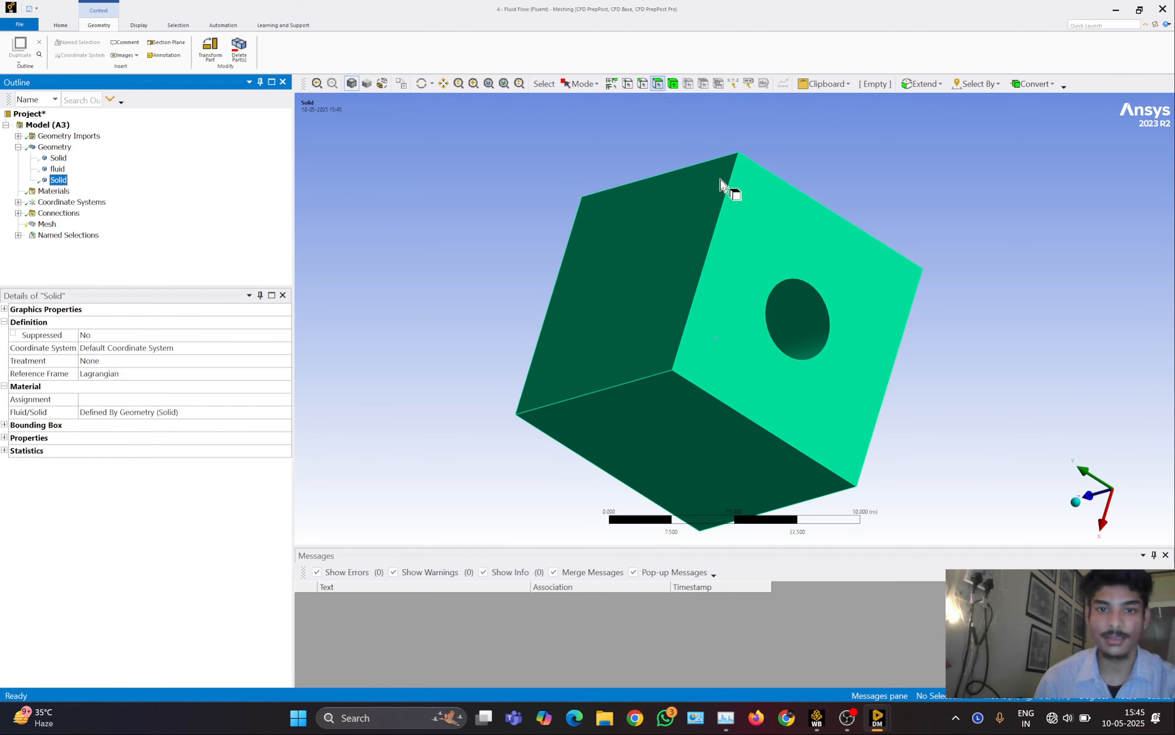
# Create a named selection called interface on the cylindrical face of the hole through the outer box
pyautogui.click(789, 314)
pyautogui.rightClick(792, 310)
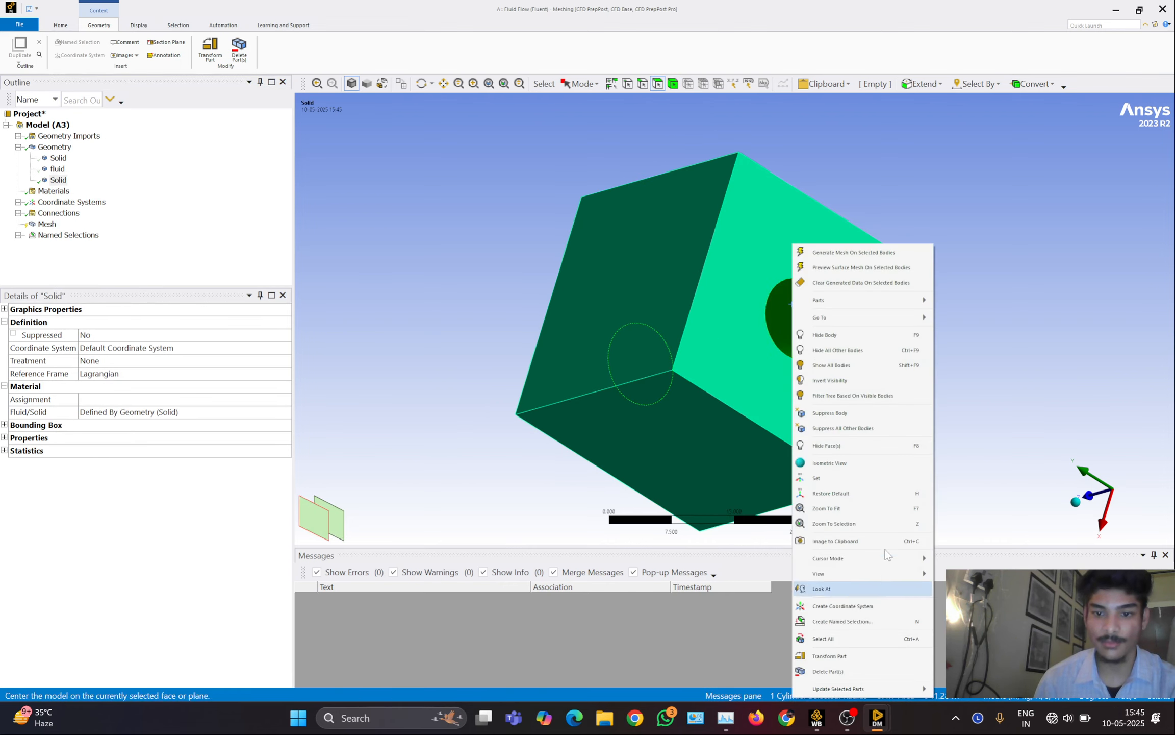
pyautogui.click(864, 621)
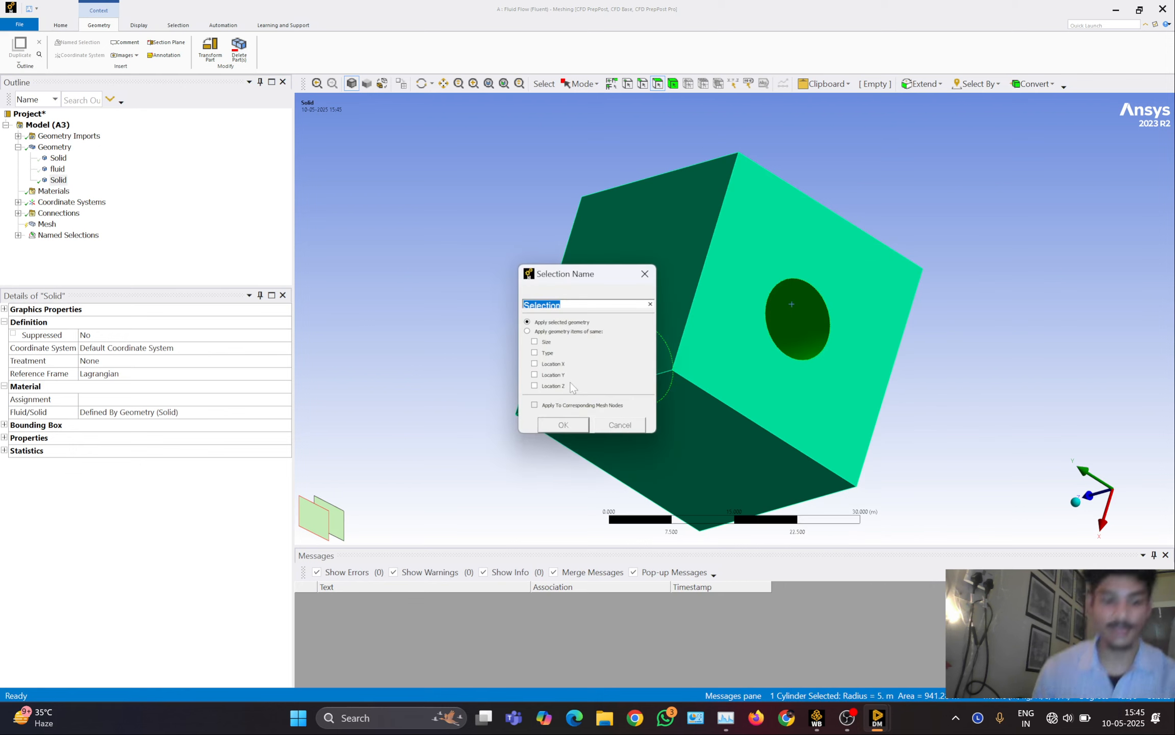
pyautogui.write('inter')
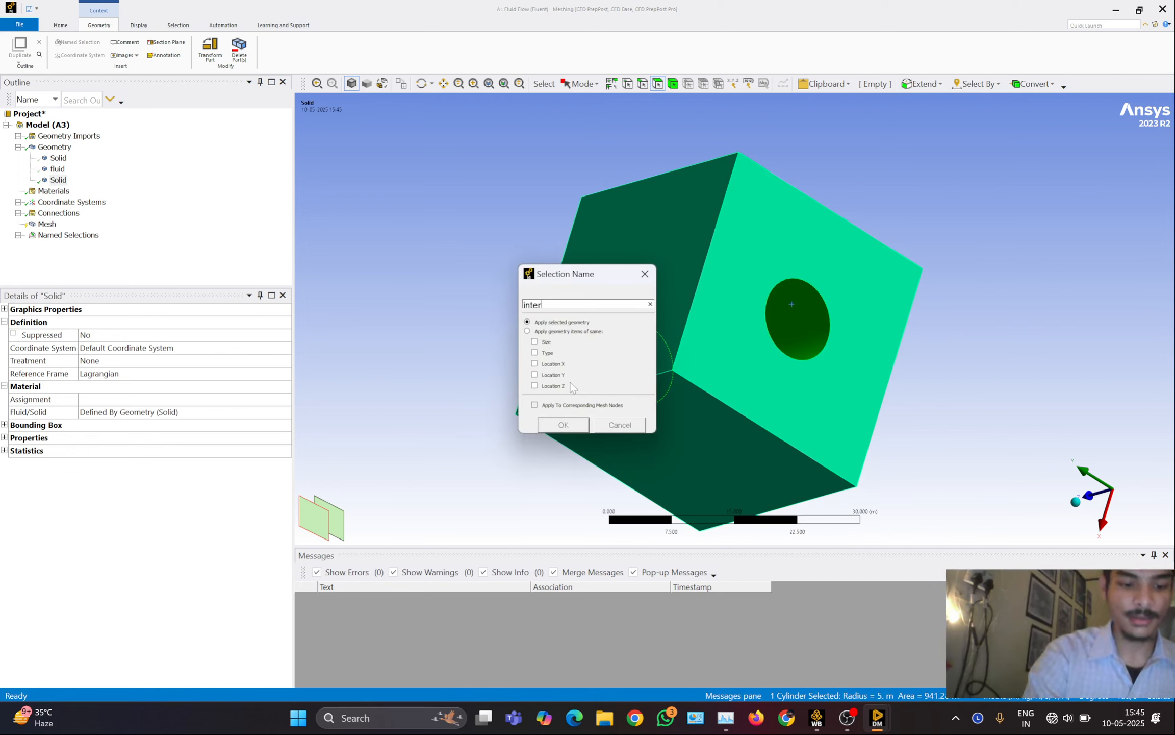
pyautogui.write('face')
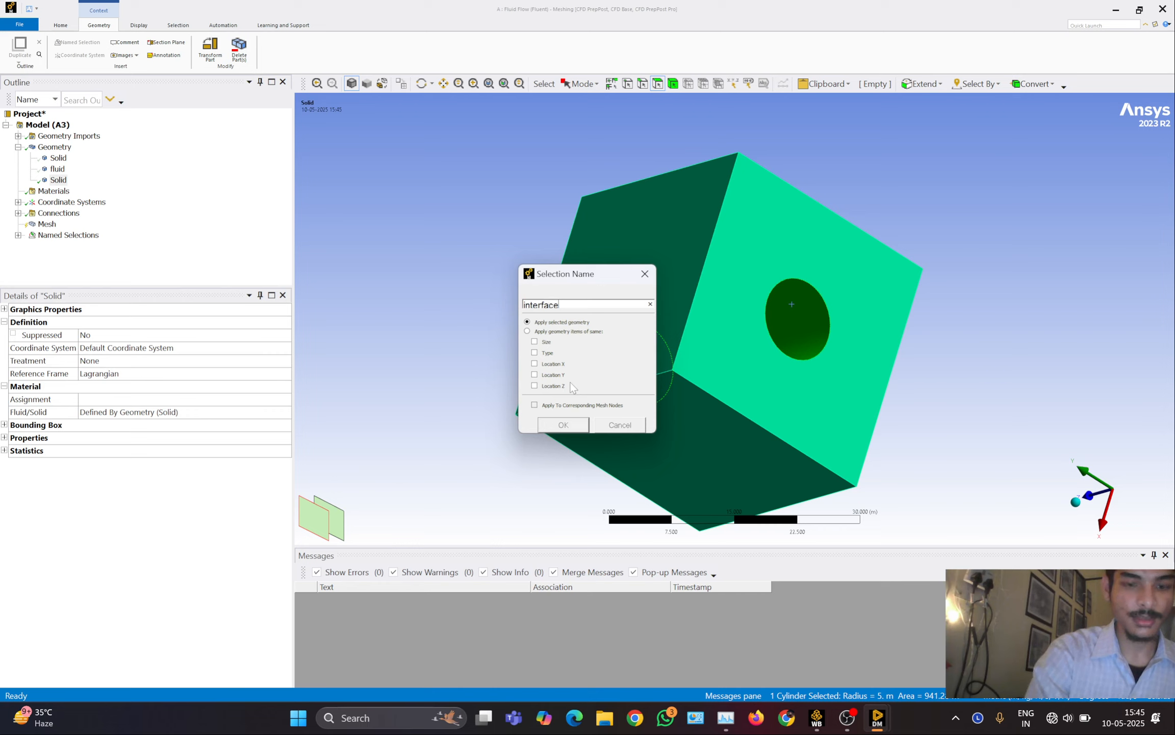
pyautogui.click(554, 425)
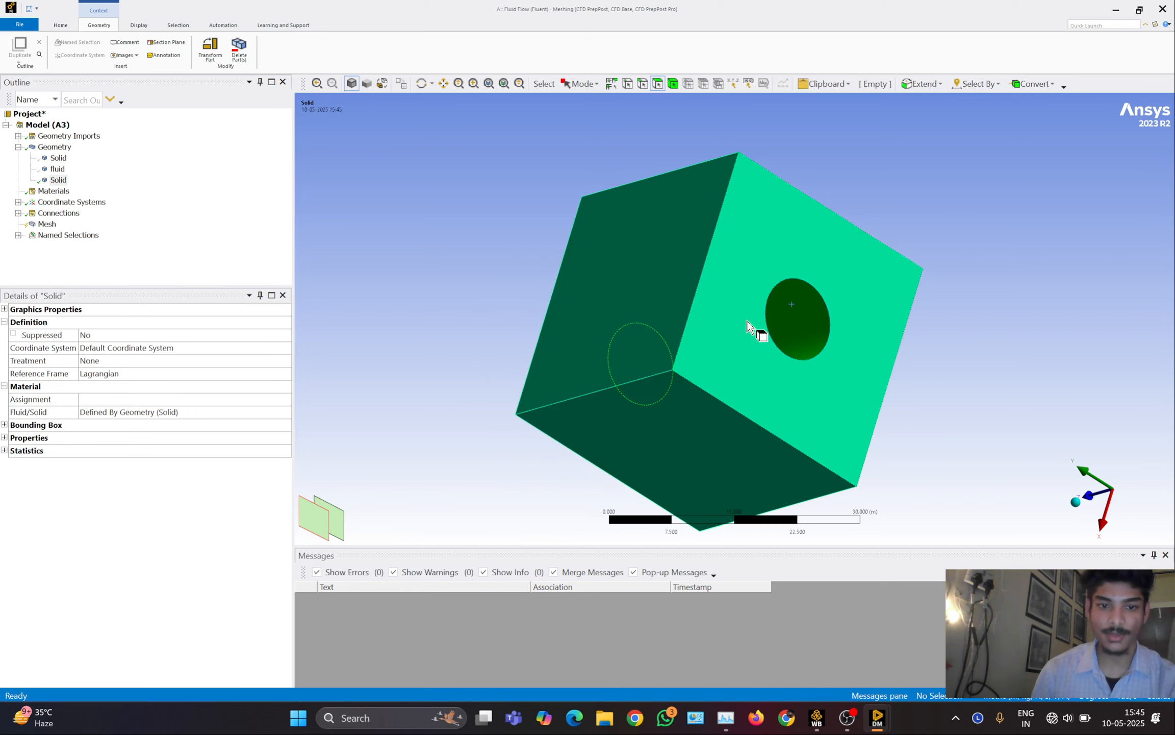
# Create a named selection called solid_domin for the whole outer box body
pyautogui.click(775, 220)
pyautogui.rightClick(770, 216)
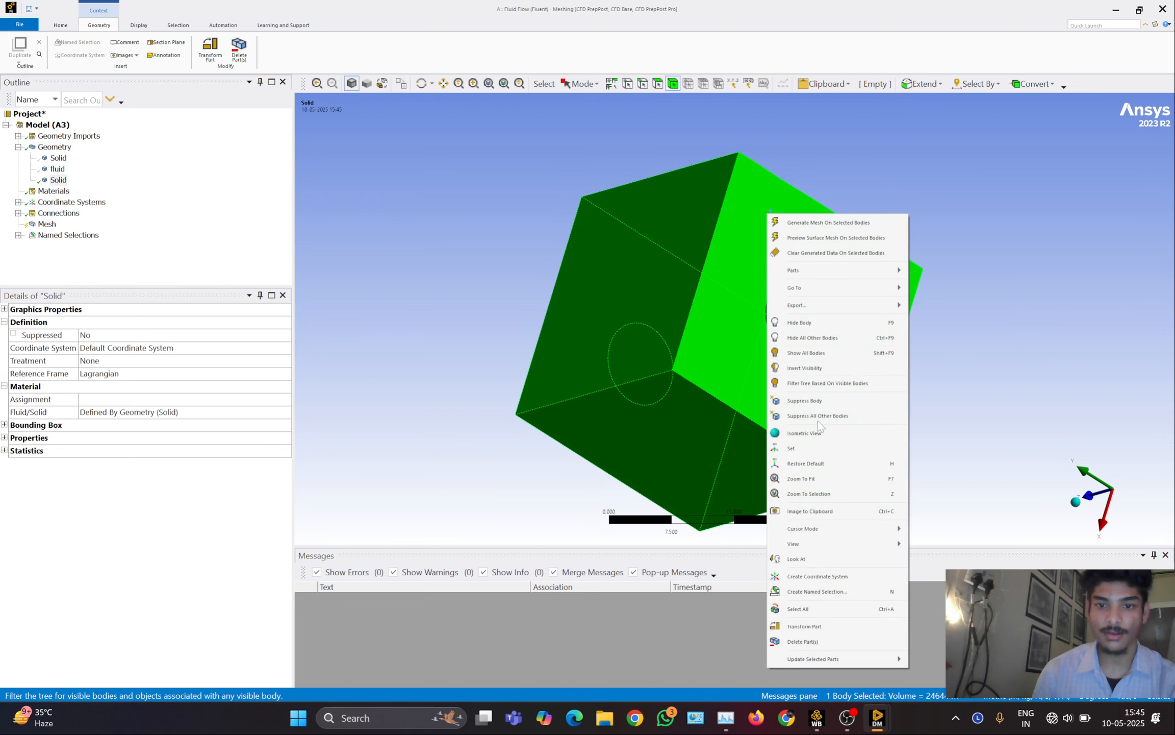
pyautogui.click(822, 591)
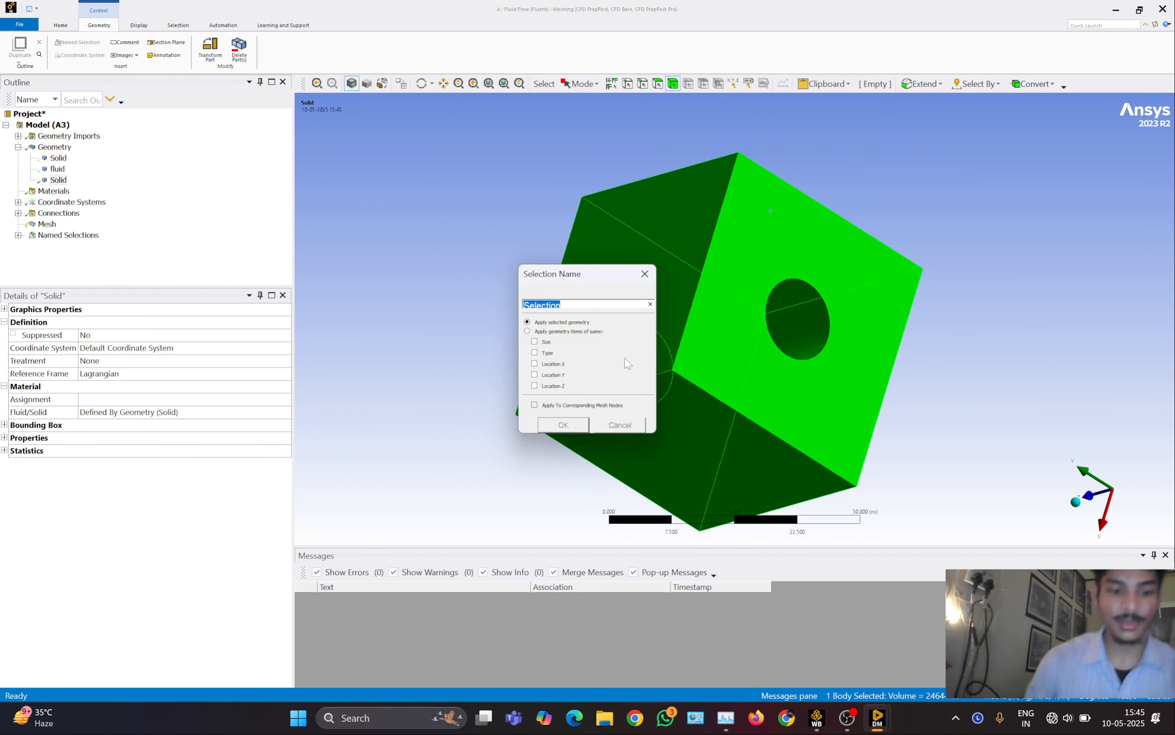
pyautogui.write('solid_domin')
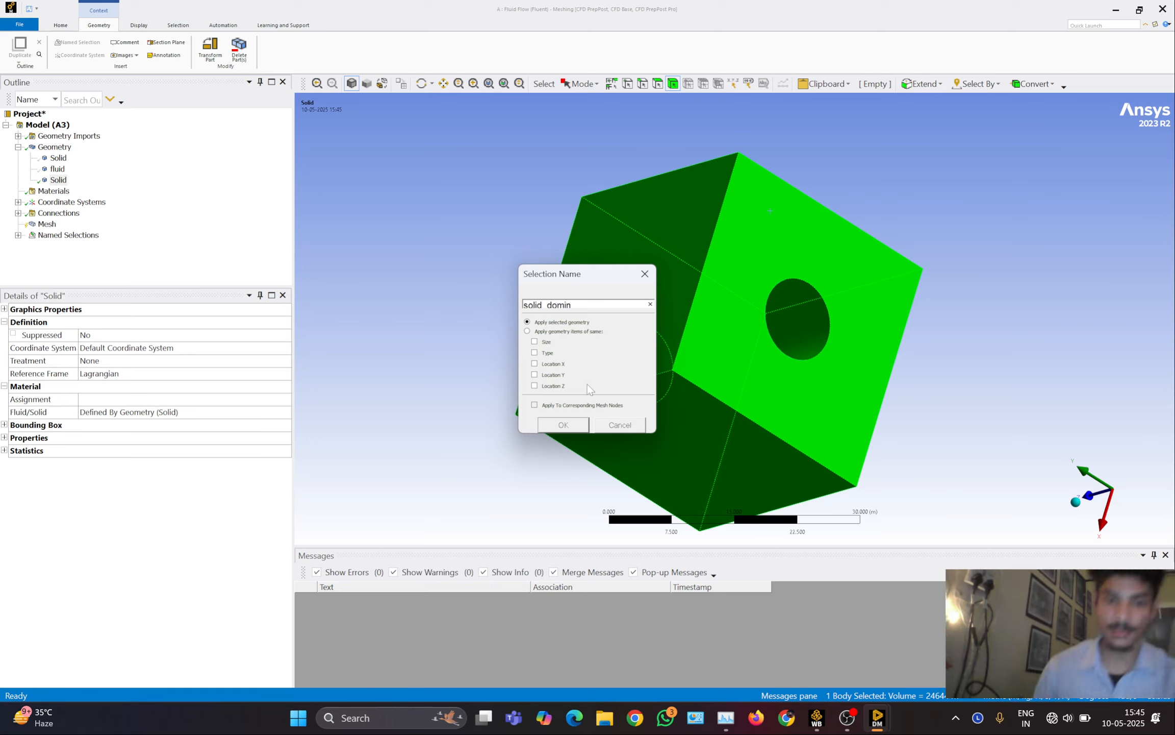
pyautogui.click(560, 425)
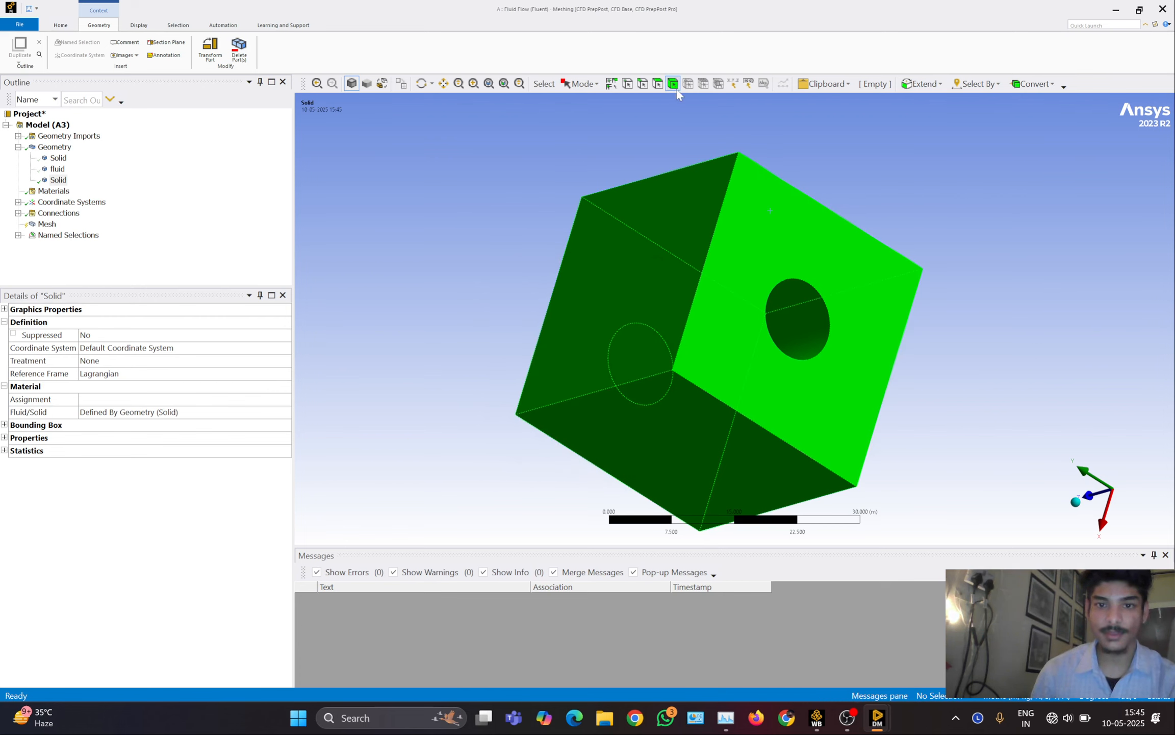
# Create a named selection called outer_wall on all six outer faces of the box, excluding the hole's cylindrical face
pyautogui.click(657, 84)
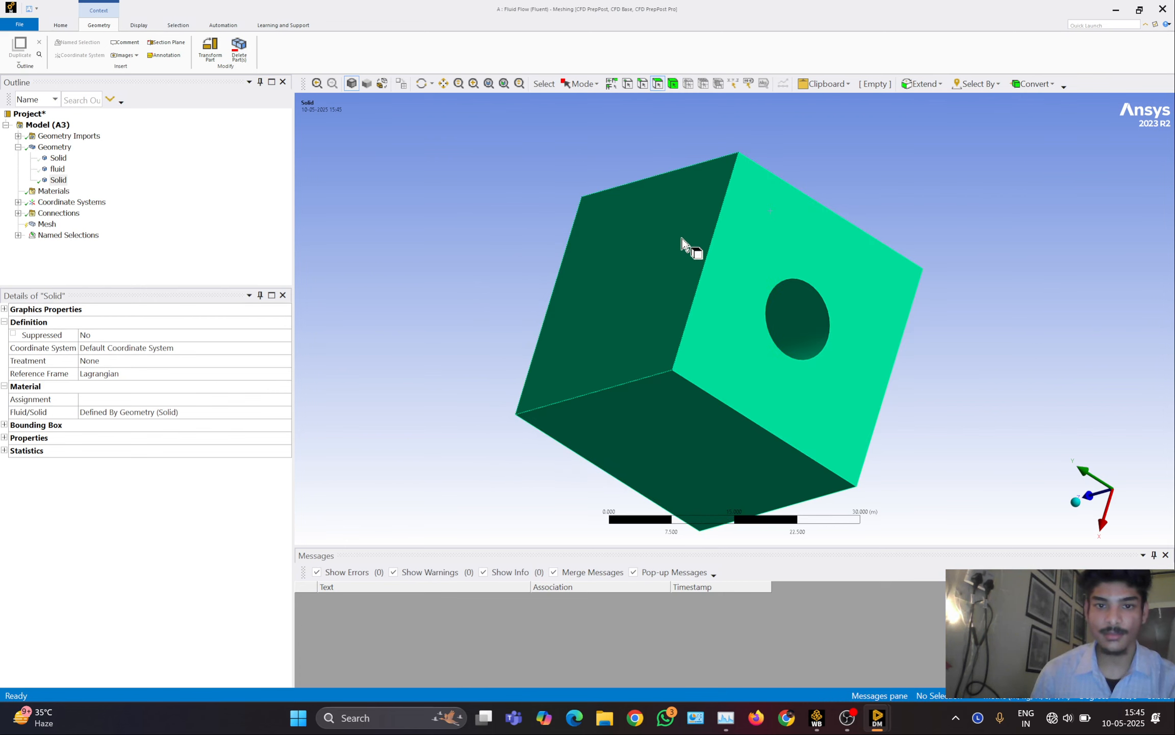
pyautogui.click(651, 306)
pyautogui.keyDown('ctrl'); pyautogui.click(679, 403); pyautogui.keyUp('ctrl')
pyautogui.keyDown('ctrl'); pyautogui.click(739, 373); pyautogui.keyUp('ctrl')
pyautogui.moveTo(769, 375); pyautogui.dragTo(518, 146, button='middle')
pyautogui.keyDown('ctrl'); pyautogui.click(726, 257); pyautogui.keyUp('ctrl')
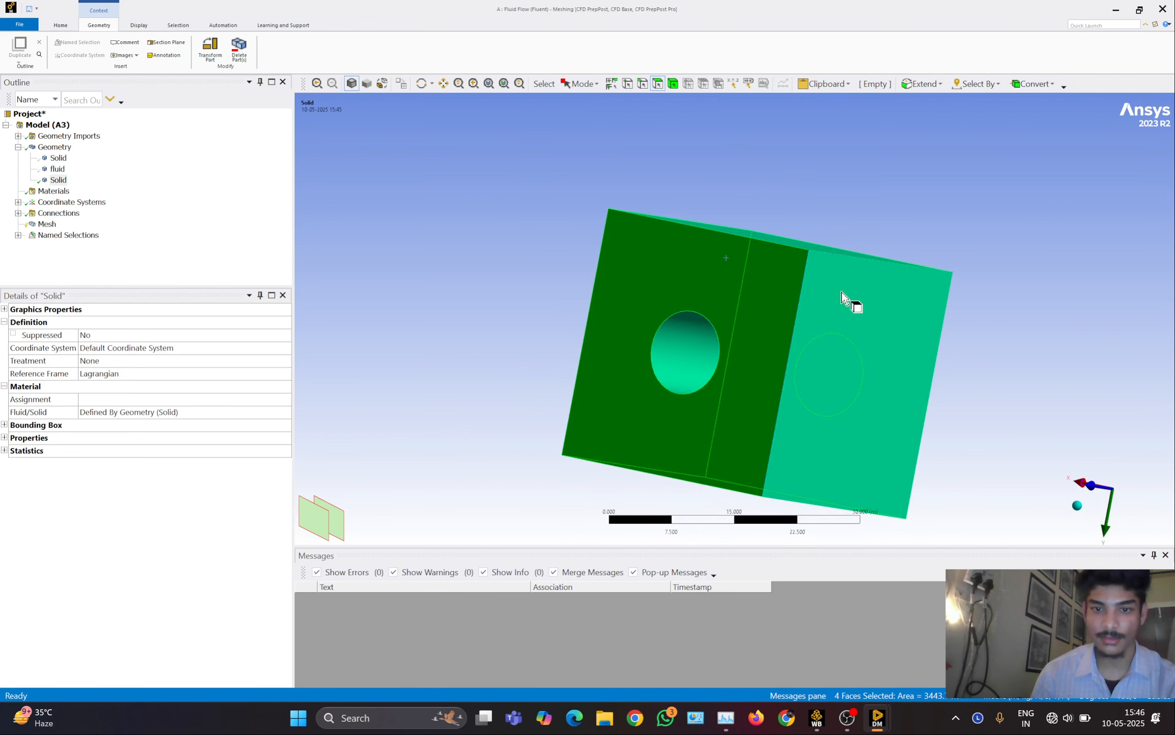
pyautogui.keyDown('ctrl'); pyautogui.click(845, 292); pyautogui.keyUp('ctrl')
pyautogui.keyDown('ctrl'); pyautogui.moveTo(818, 253); pyautogui.dragTo(815, 296, button='middle'); pyautogui.keyUp('ctrl')
pyautogui.keyDown('ctrl'); pyautogui.click(808, 203); pyautogui.keyUp('ctrl')
pyautogui.rightClick(768, 262)
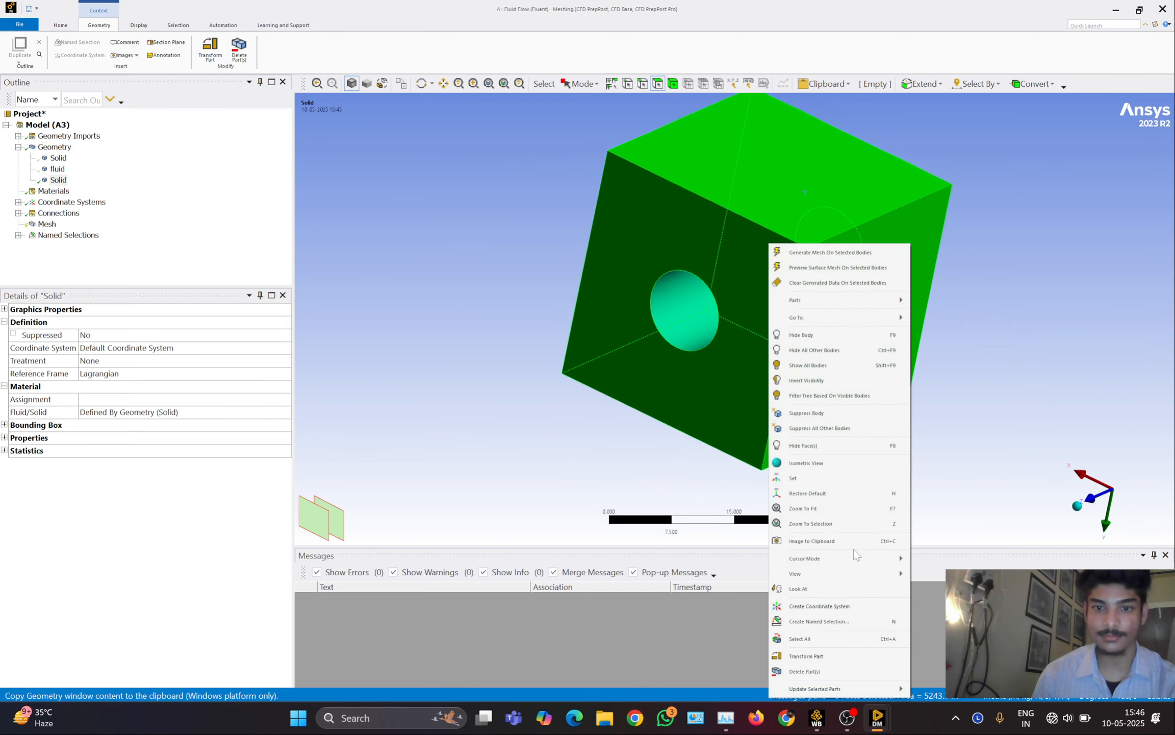
pyautogui.click(821, 621)
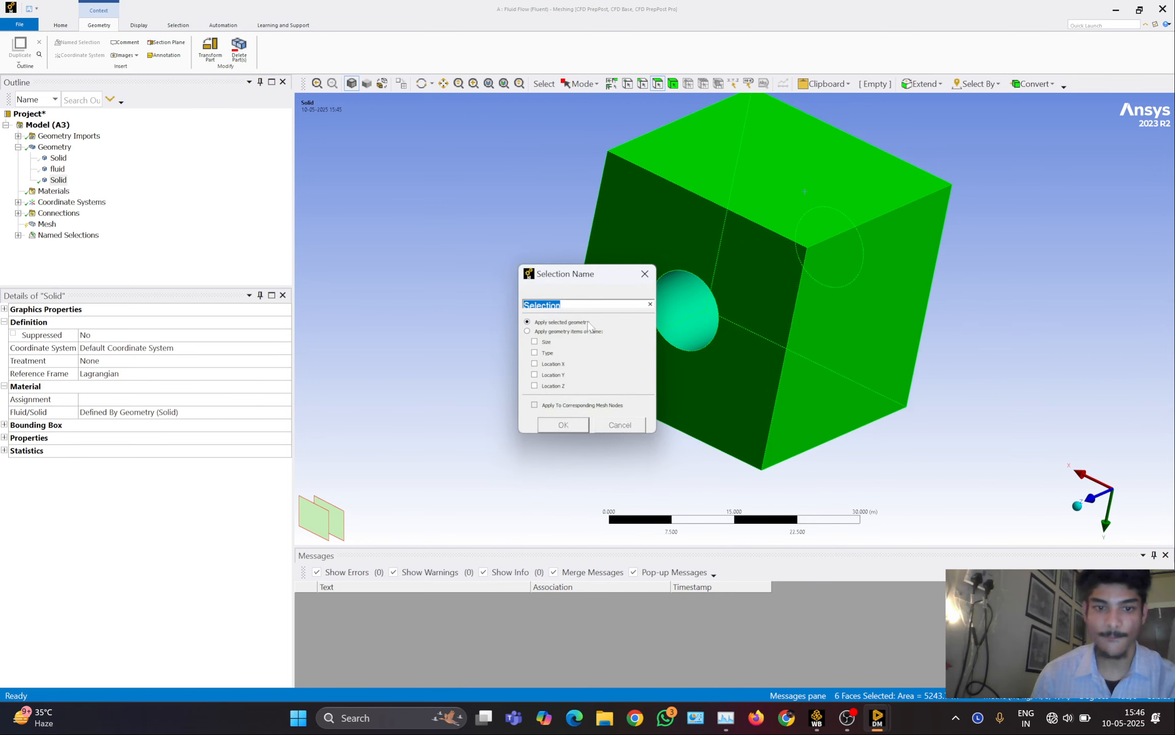
pyautogui.write('outer_wall')
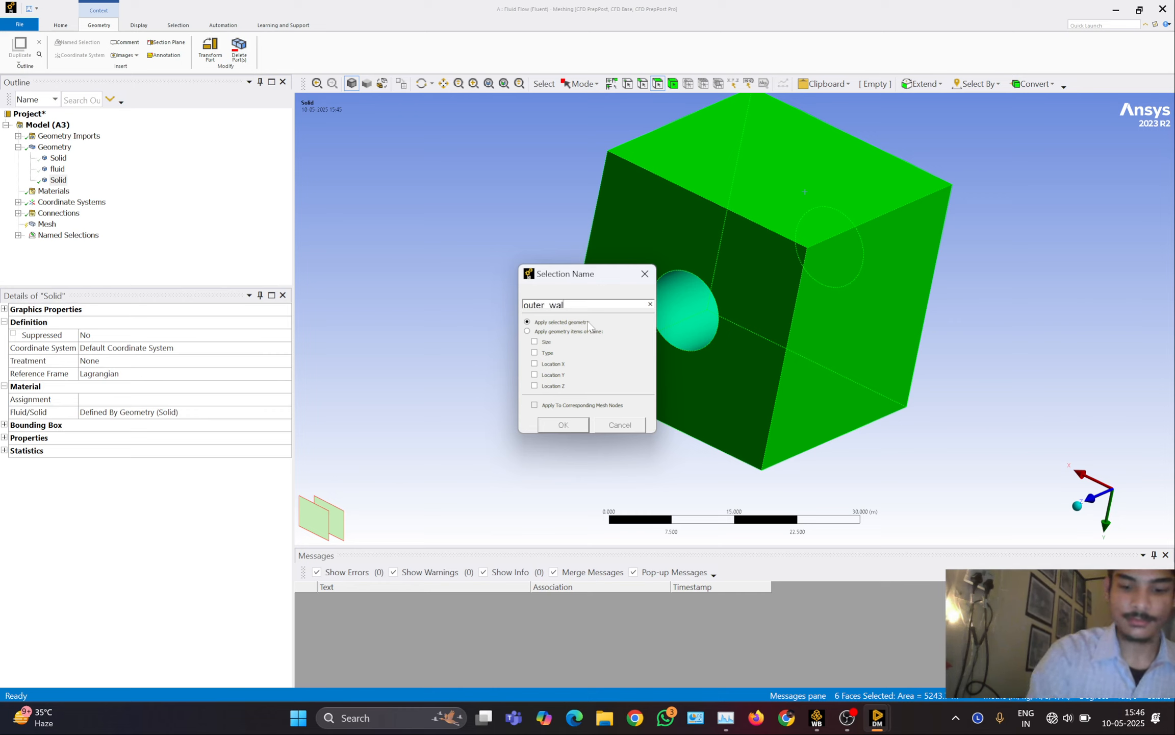
pyautogui.click(561, 425)
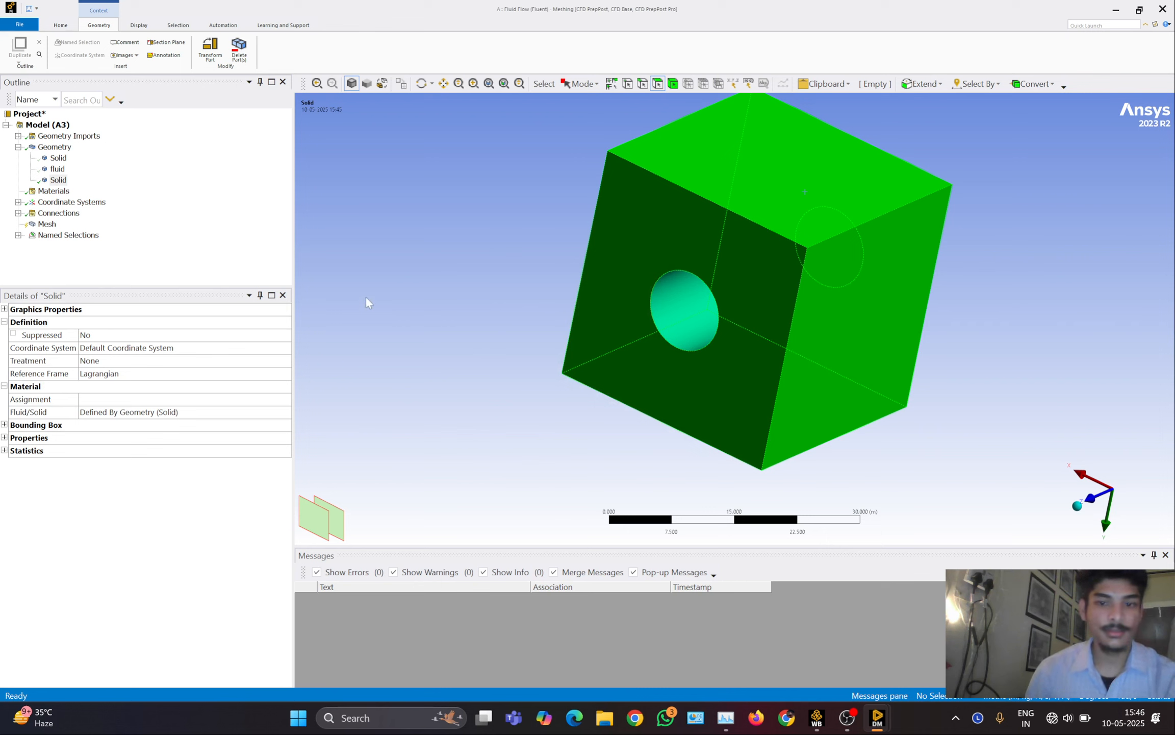
# Generate the mesh for the model with the default mesh settings
pyautogui.click(44, 224)
pyautogui.rightClick(45, 225)
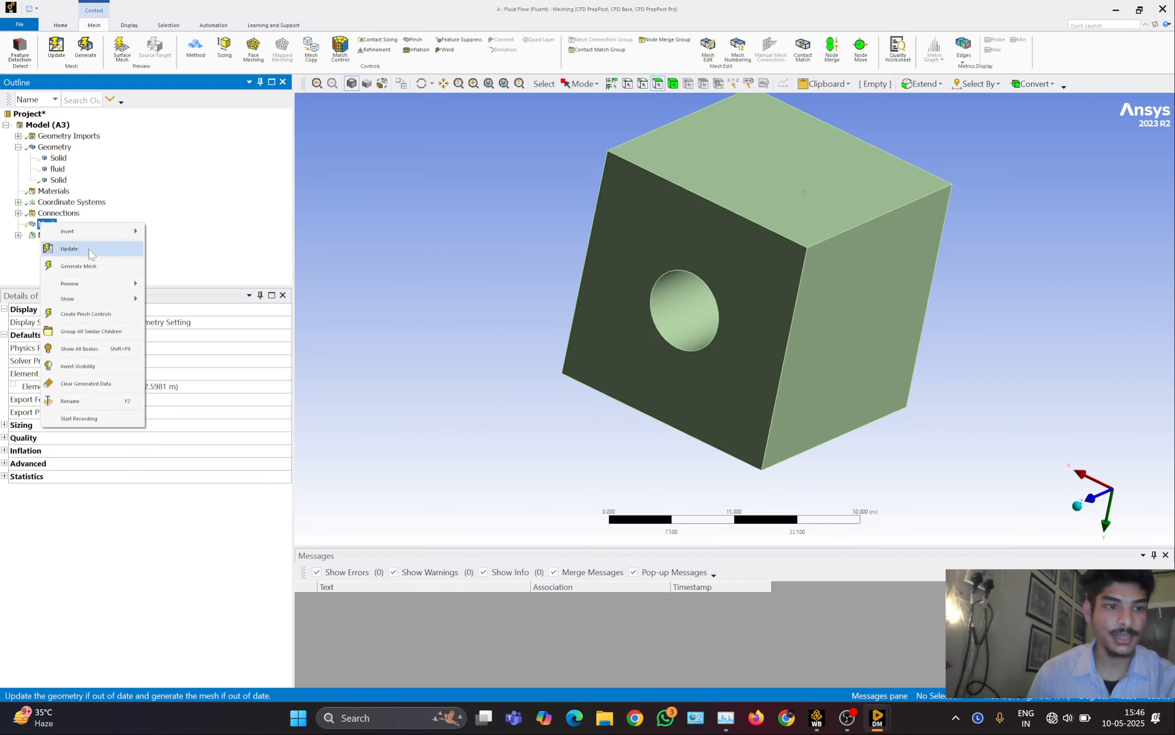
pyautogui.moveTo(95, 289)
pyautogui.click(82, 266)
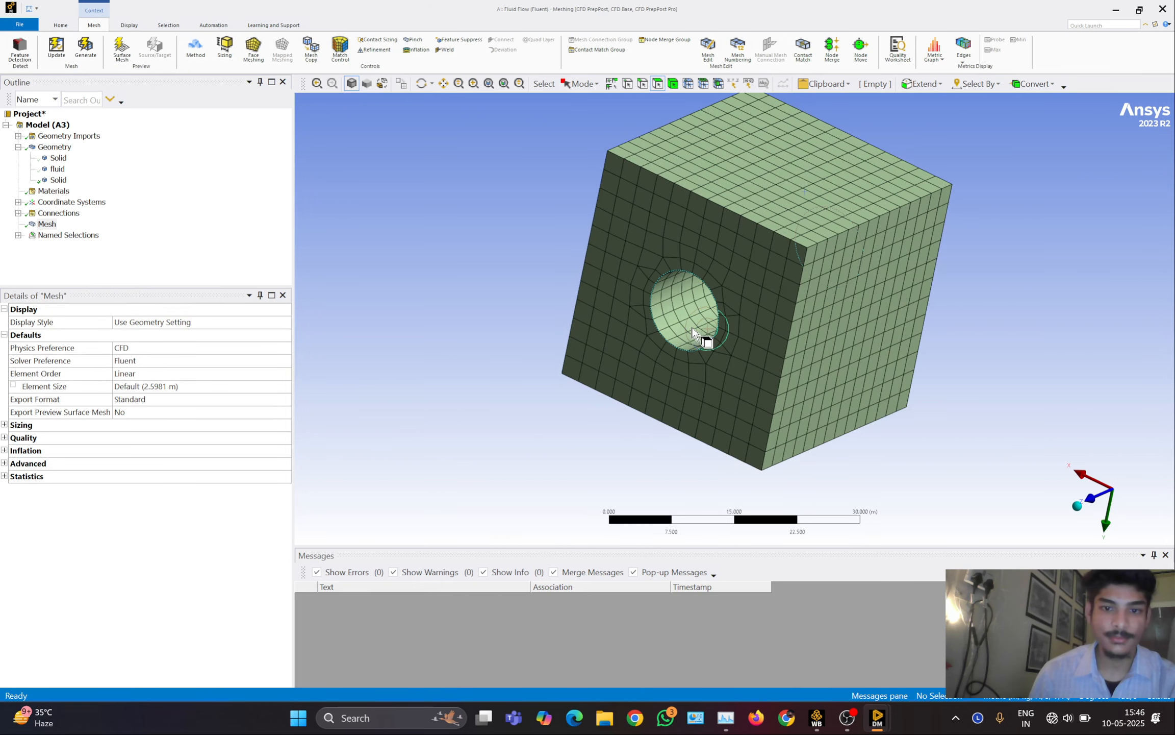
# Show the hidden fluid body inside the outer box again
pyautogui.click(55, 169)
pyautogui.rightClick(53, 172)
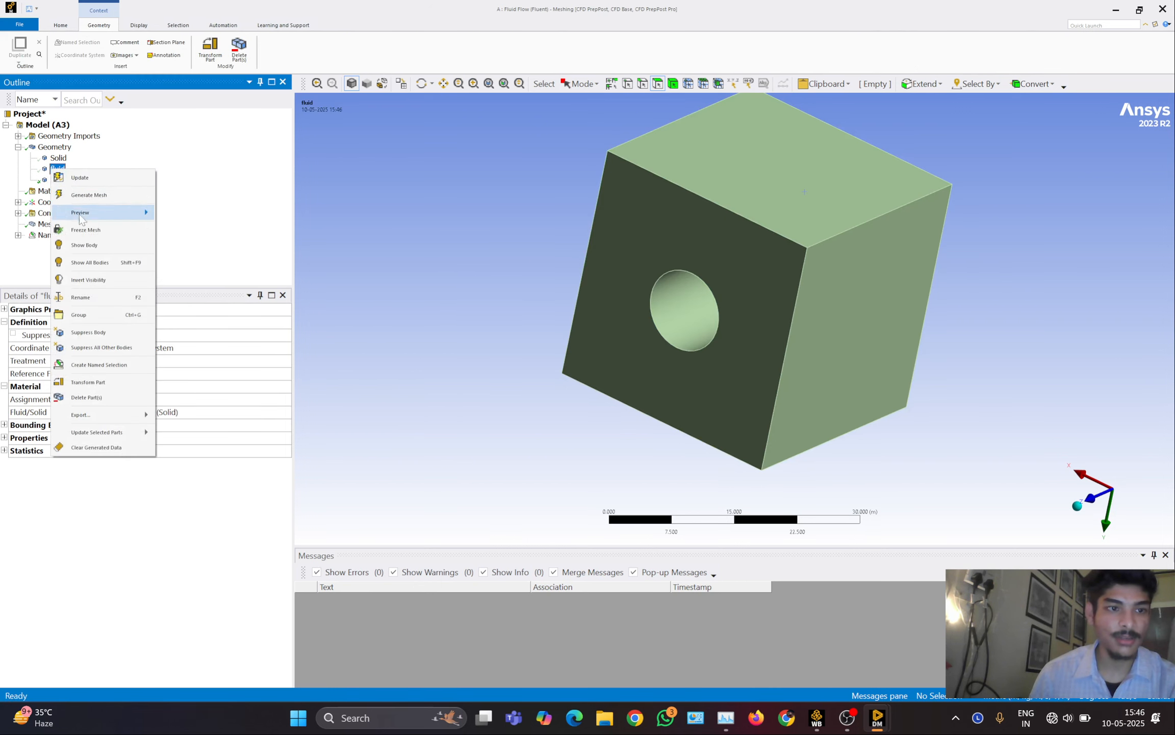
pyautogui.click(88, 248)
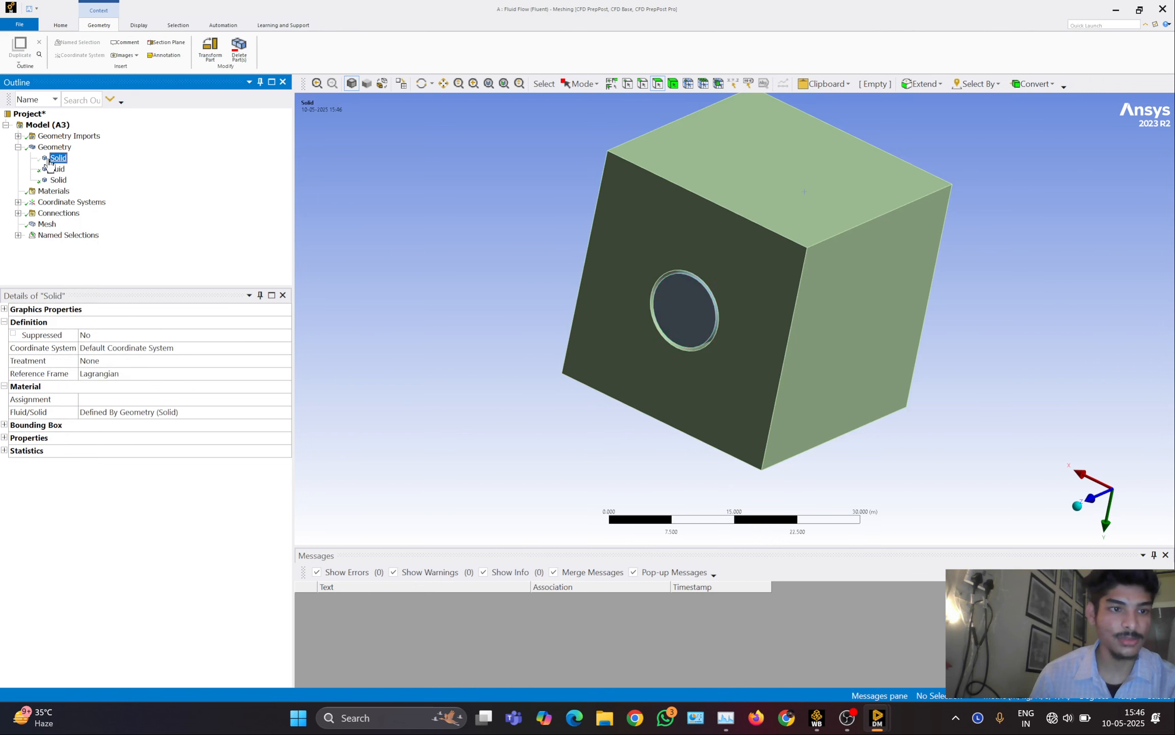
# Show the hidden pipe solid body again and display the mesh of the whole model
pyautogui.rightClick(49, 161)
pyautogui.click(88, 237)
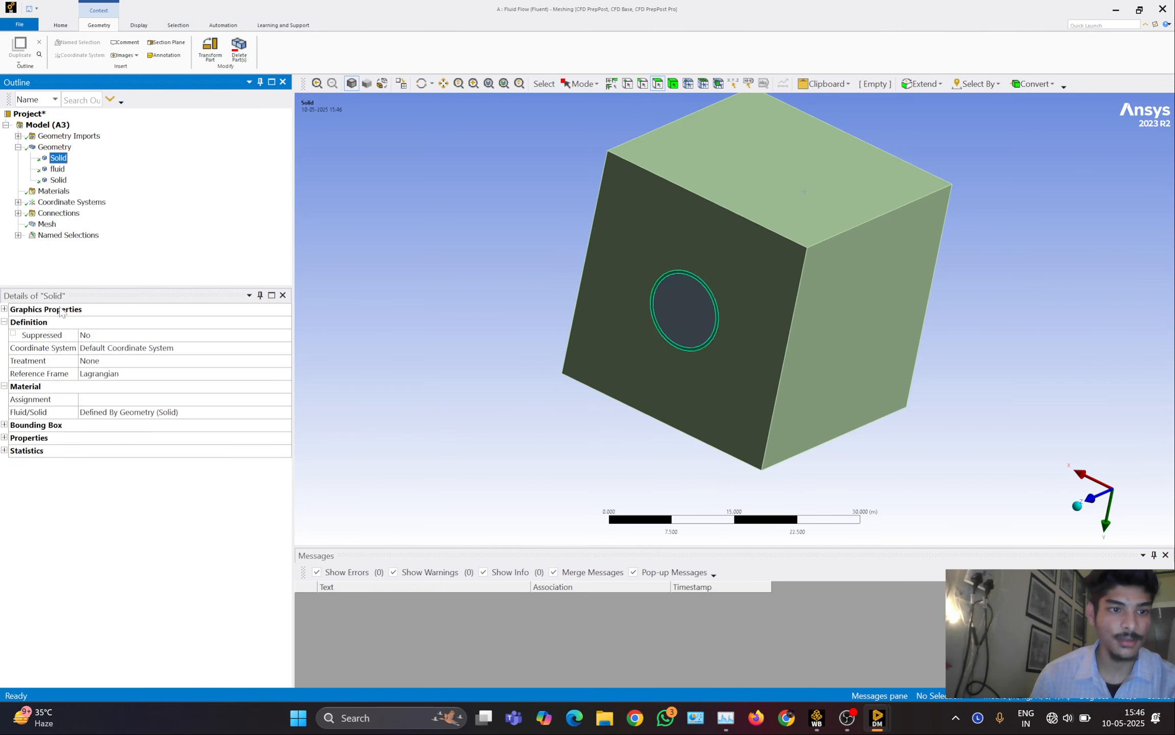
pyautogui.click(46, 224)
pyautogui.moveTo(648, 278); pyautogui.dragTo(694, 278, button='middle')
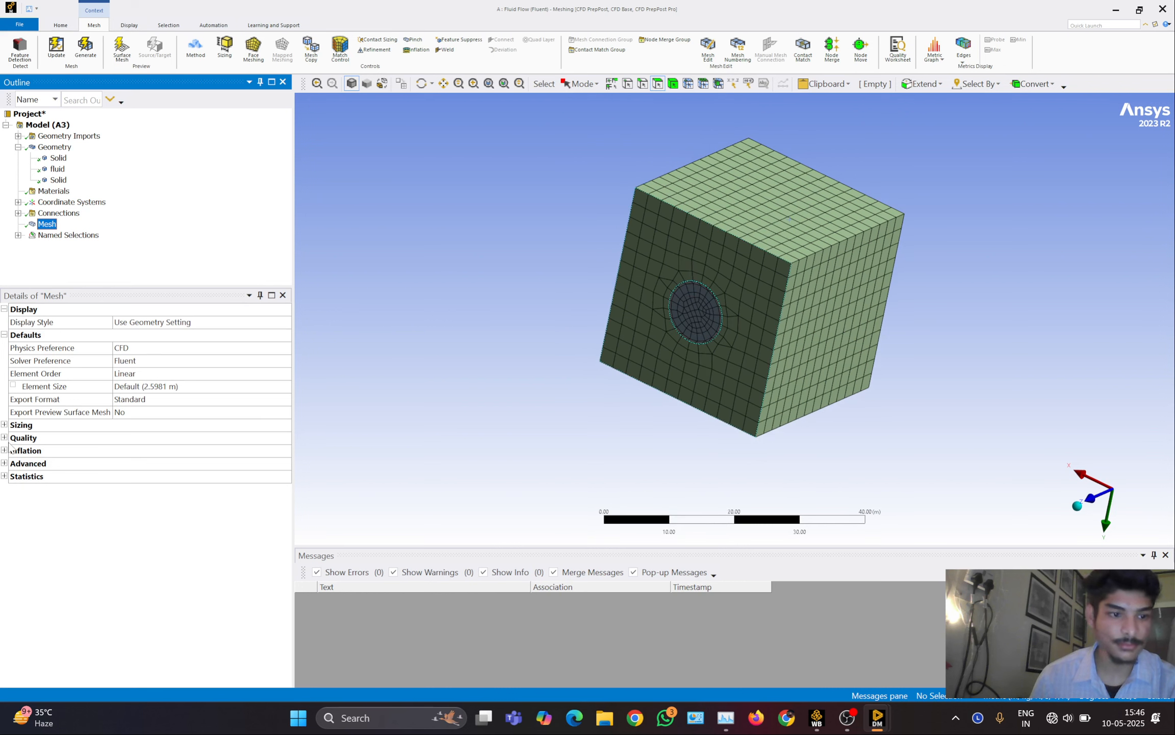
# Set the global mesh element size to 2 m and regenerate the mesh
pyautogui.click(11, 439)
pyautogui.click(4, 438)
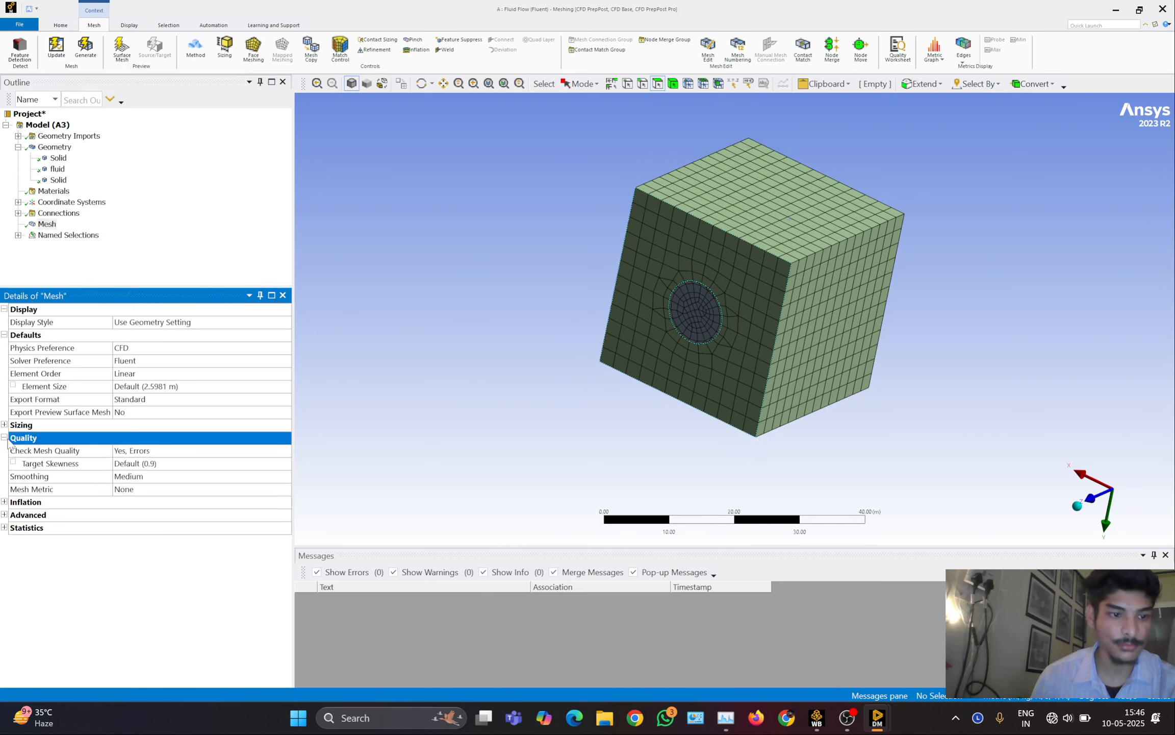
pyautogui.click(4, 425)
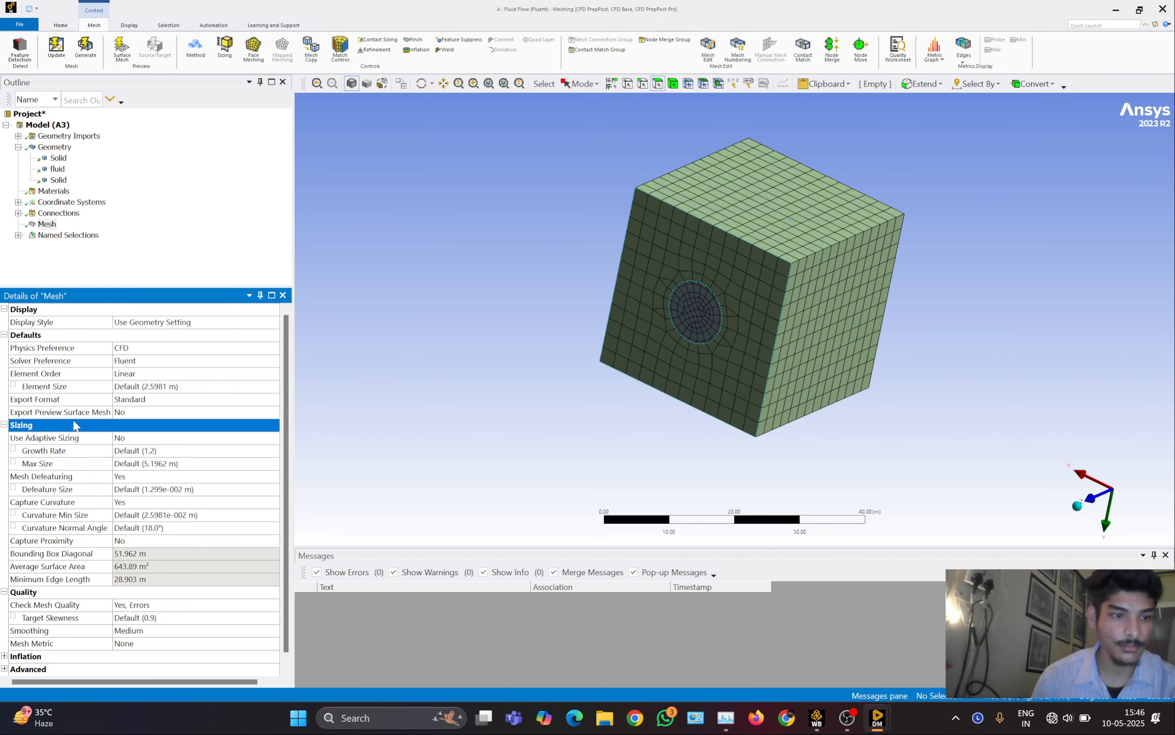
pyautogui.click(128, 387)
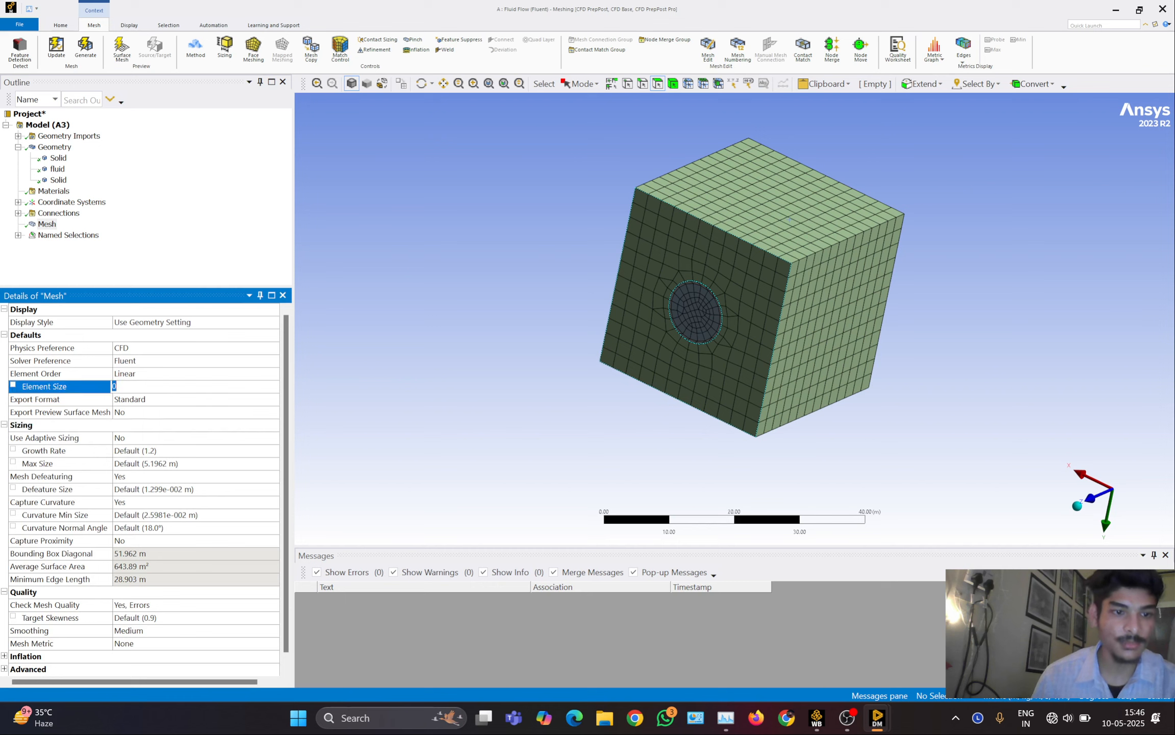
pyautogui.write('2')
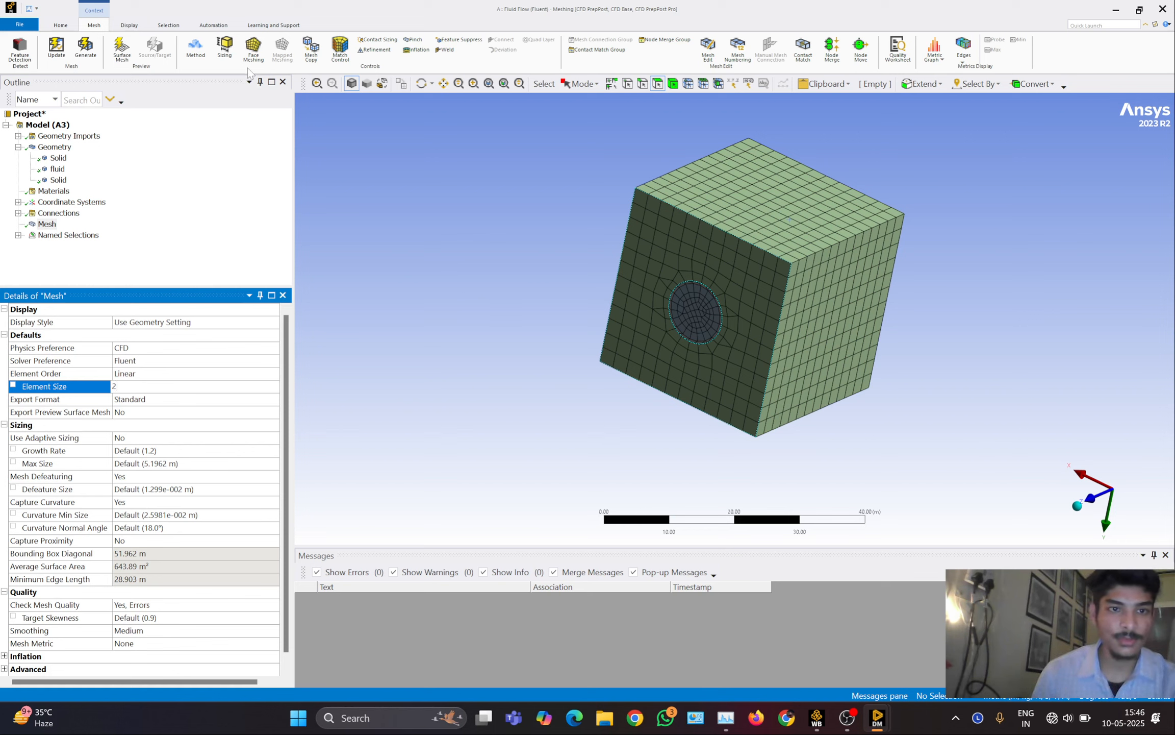
pyautogui.click(85, 49)
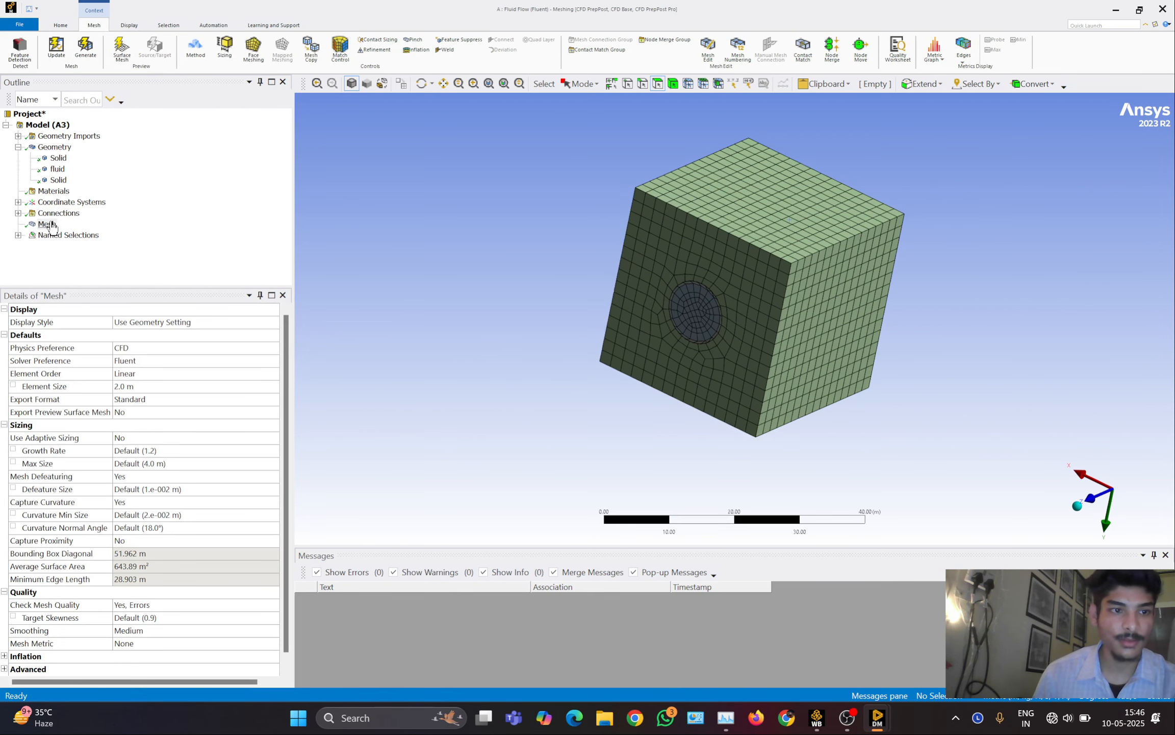
# Update the mesh data for Fluent and switch back to the Workbench project
pyautogui.click(48, 225)
pyautogui.click(57, 48)
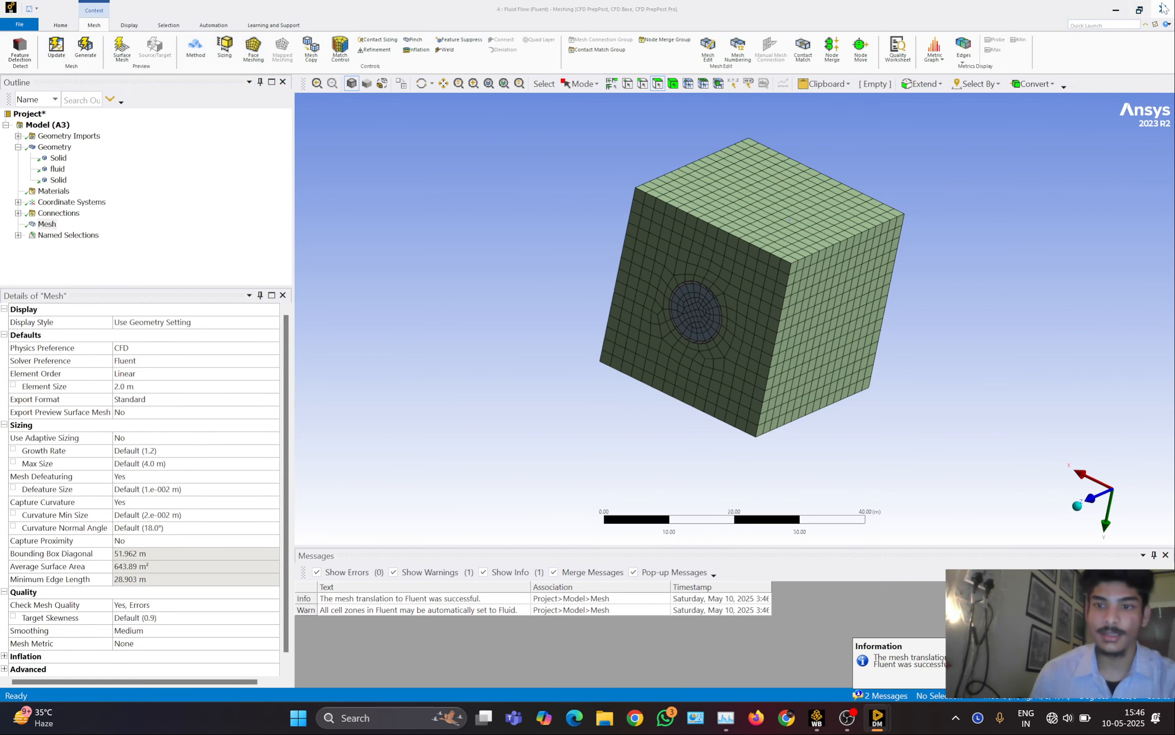
pyautogui.click(1116, 10)
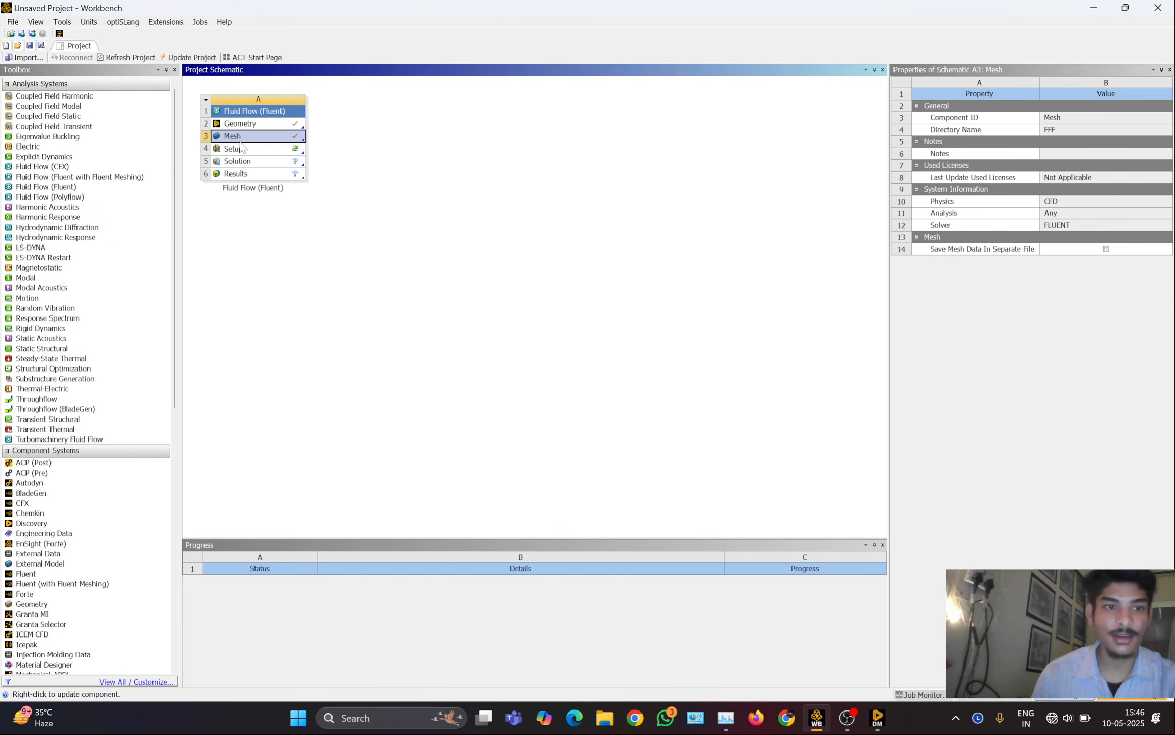
# Launch Fluent from the project's Setup cell with 4 solver processes, maximize its window and dismiss the Key Behavioral Changes notice
pyautogui.click(242, 151)
pyautogui.rightClick(284, 153)
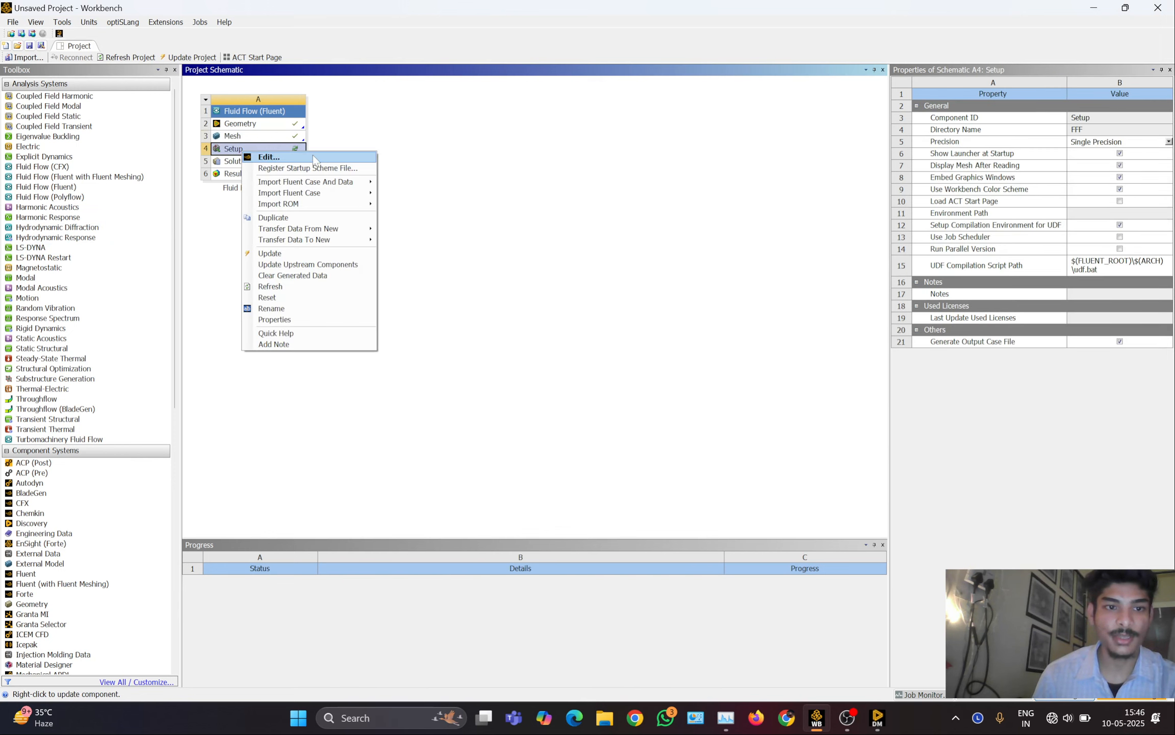
pyautogui.click(313, 157)
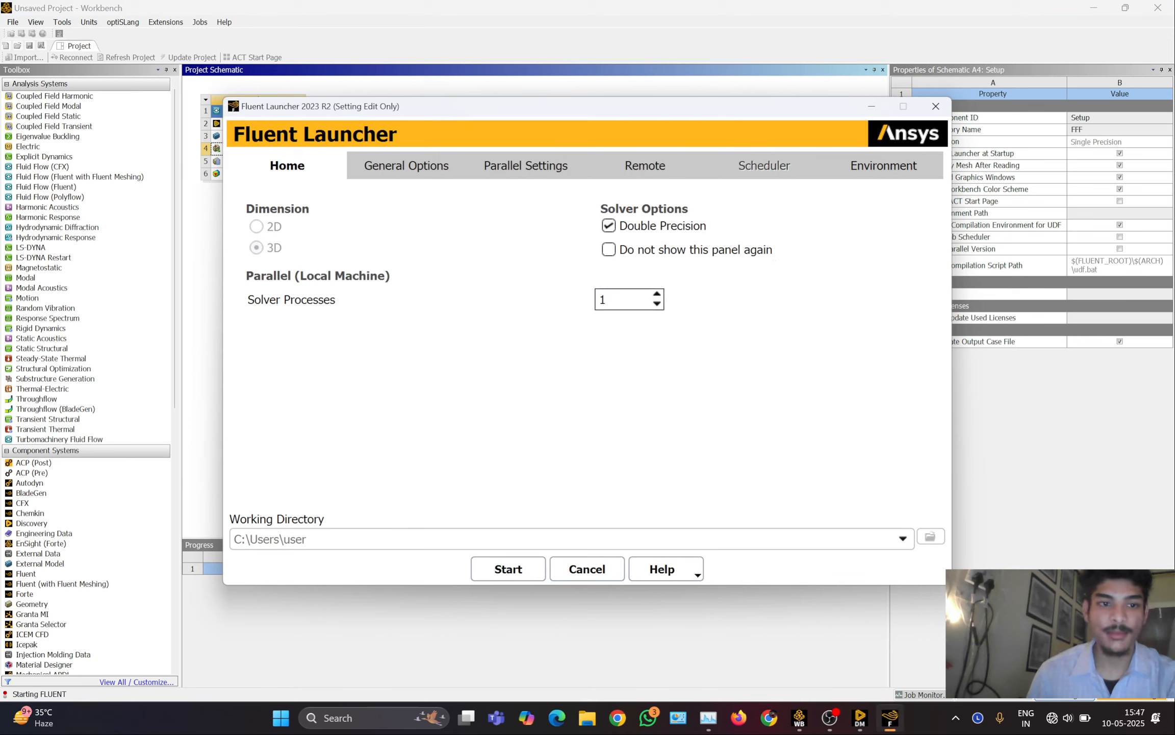
pyautogui.click(658, 295)
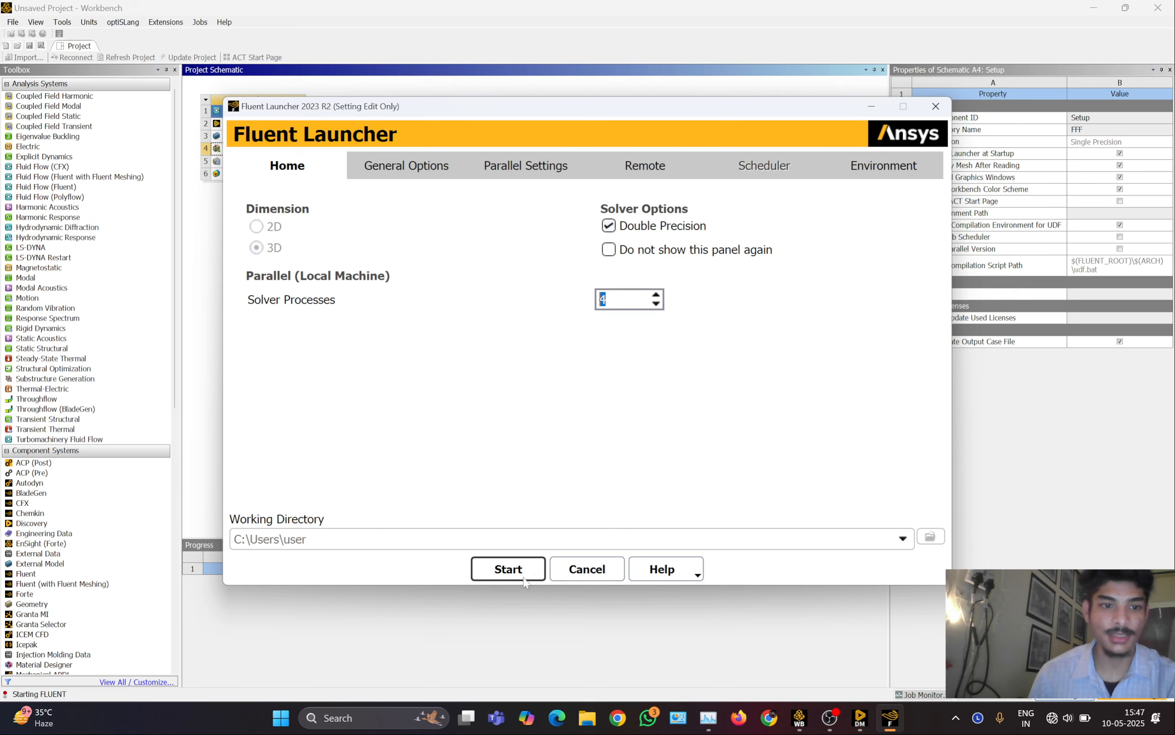
pyautogui.click(524, 579)
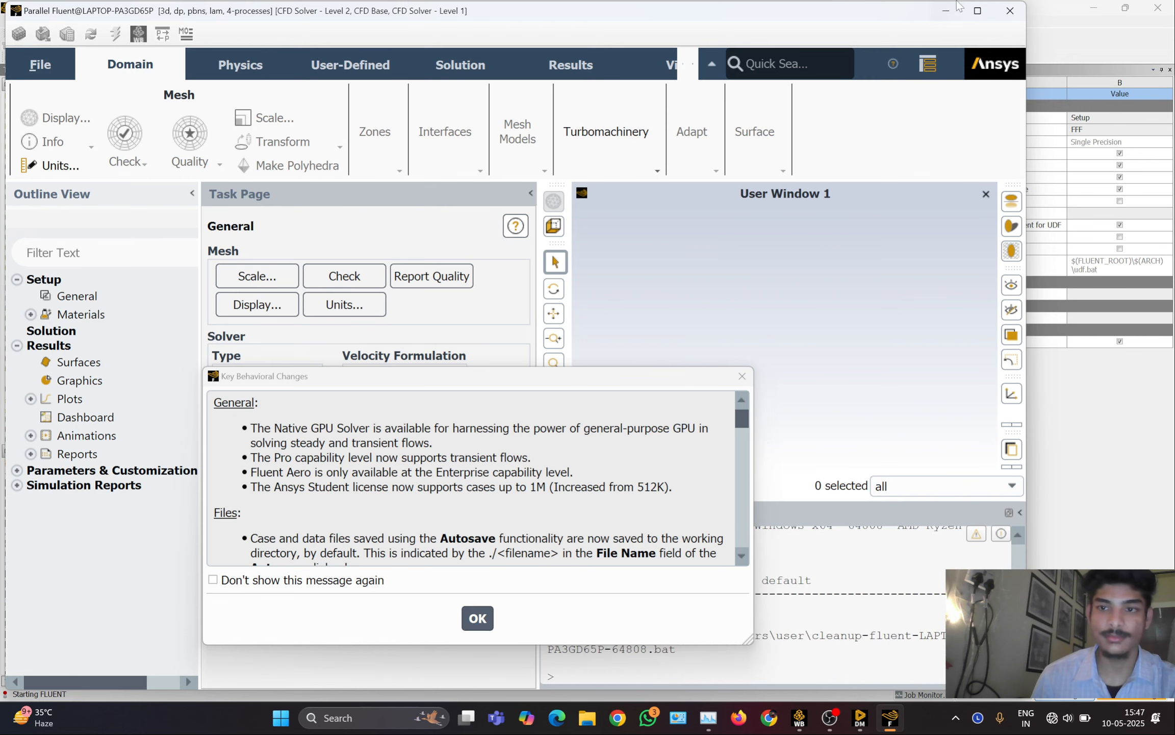
pyautogui.click(978, 10)
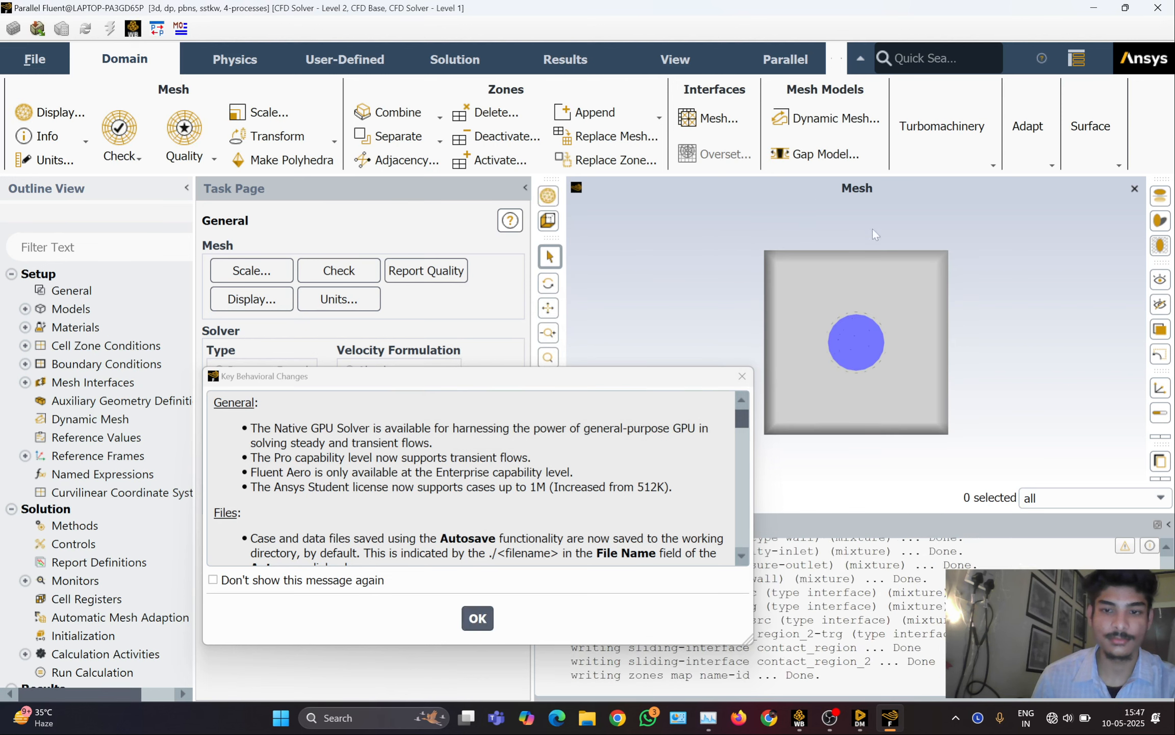
pyautogui.click(479, 617)
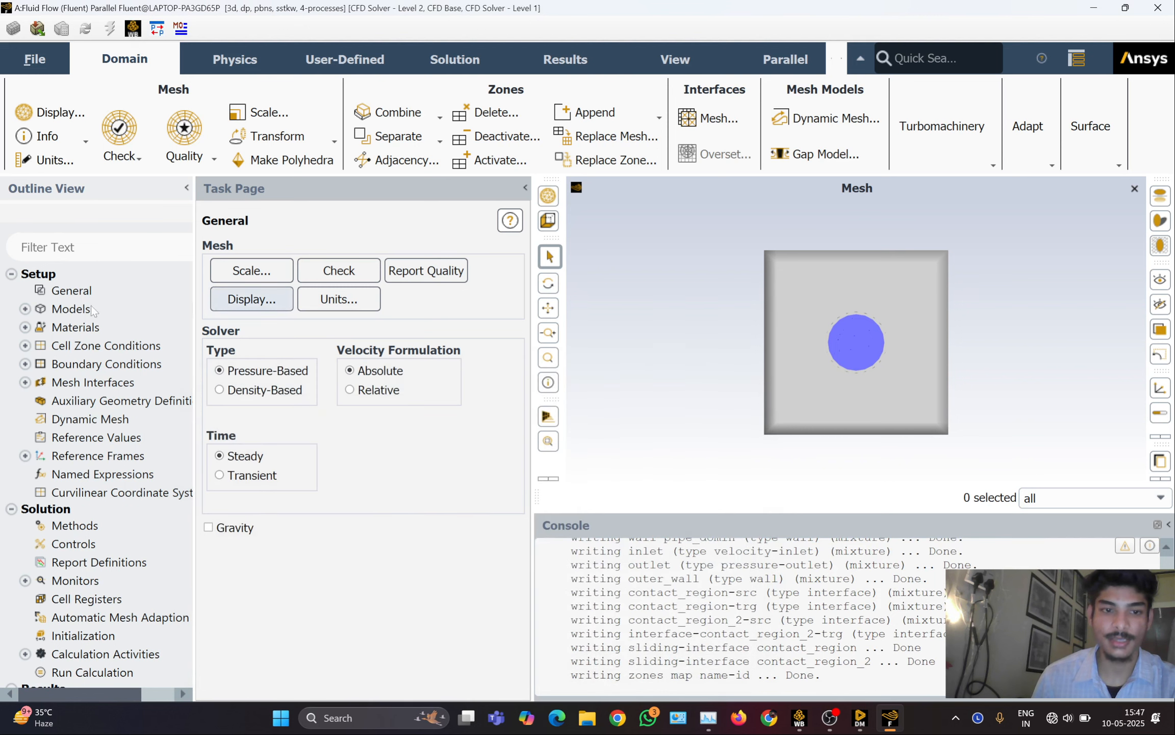
# Enable the Energy Equation in the physics models
pyautogui.doubleClick(75, 310)
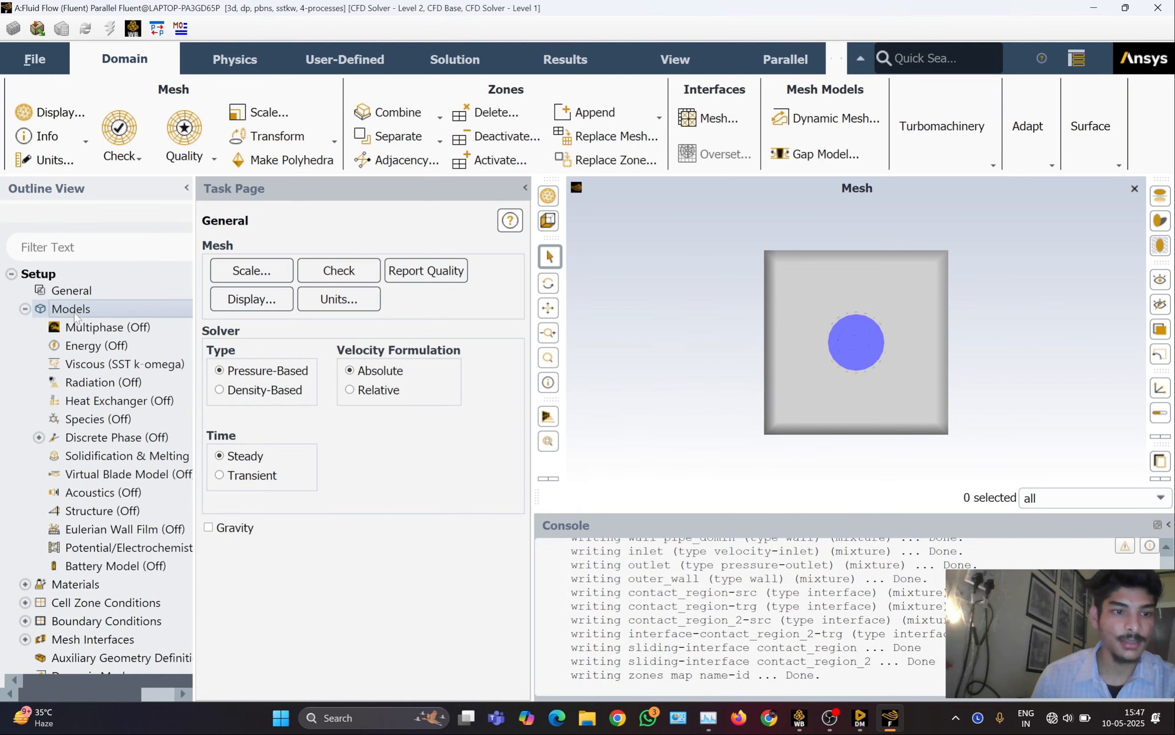
pyautogui.doubleClick(261, 284)
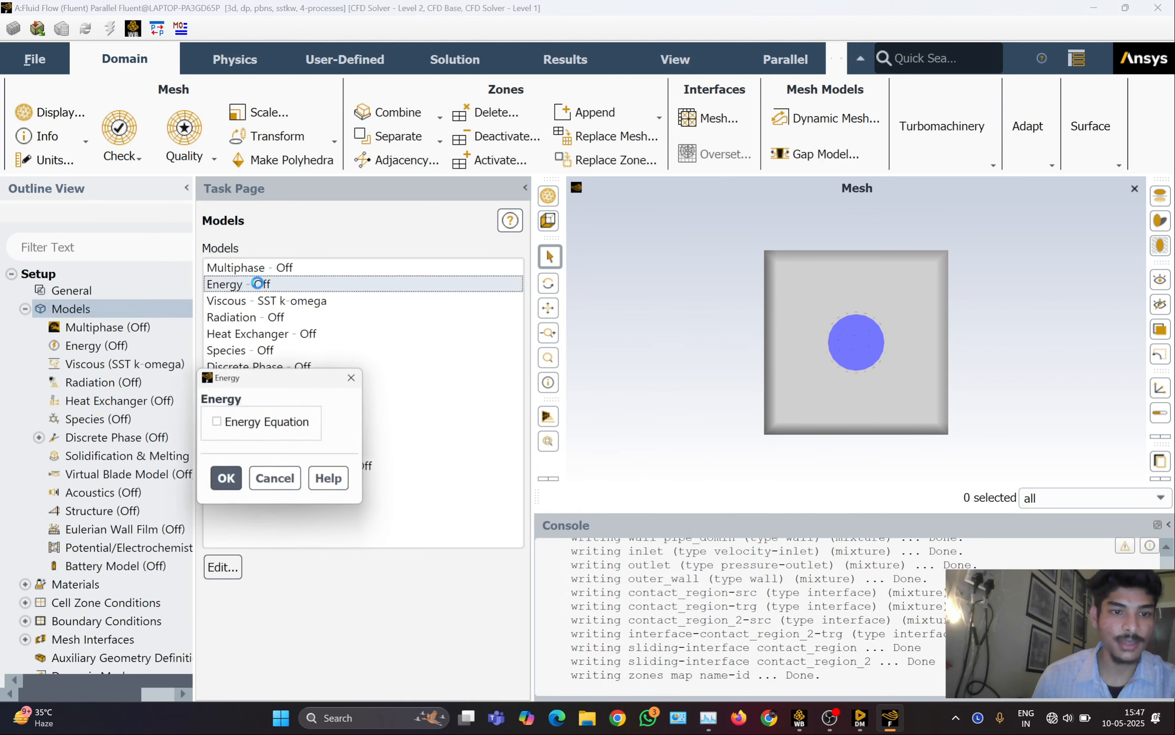
pyautogui.click(217, 421)
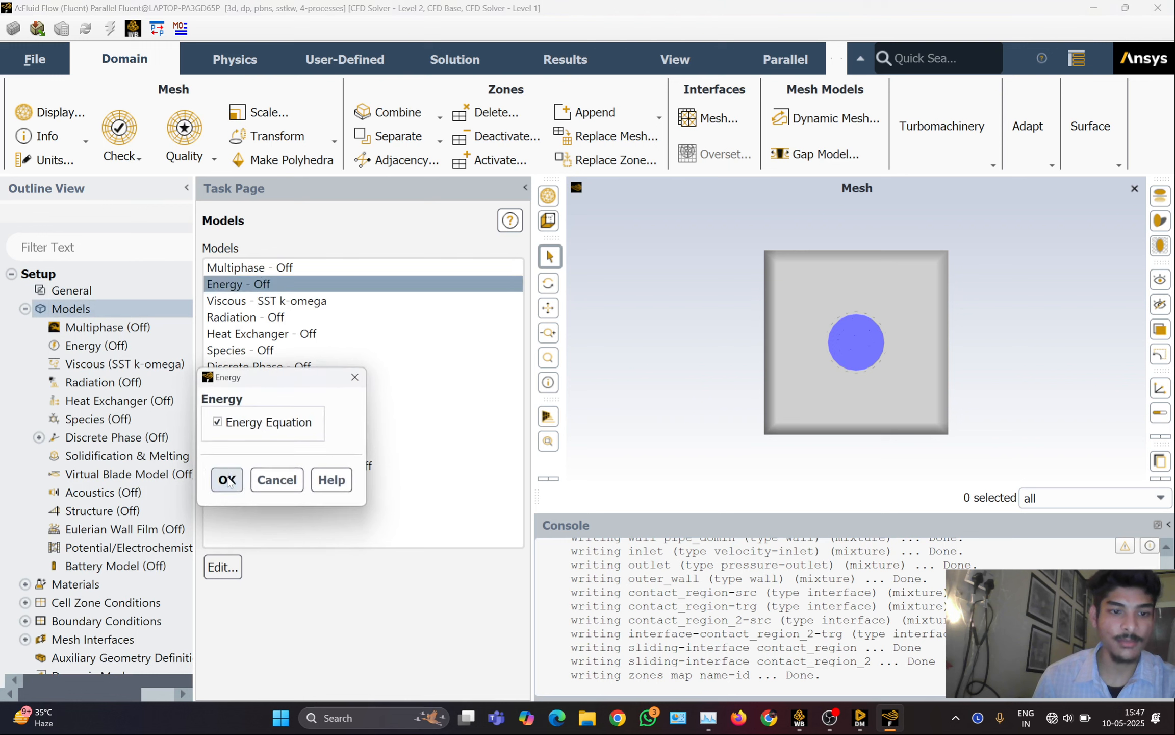
pyautogui.click(227, 480)
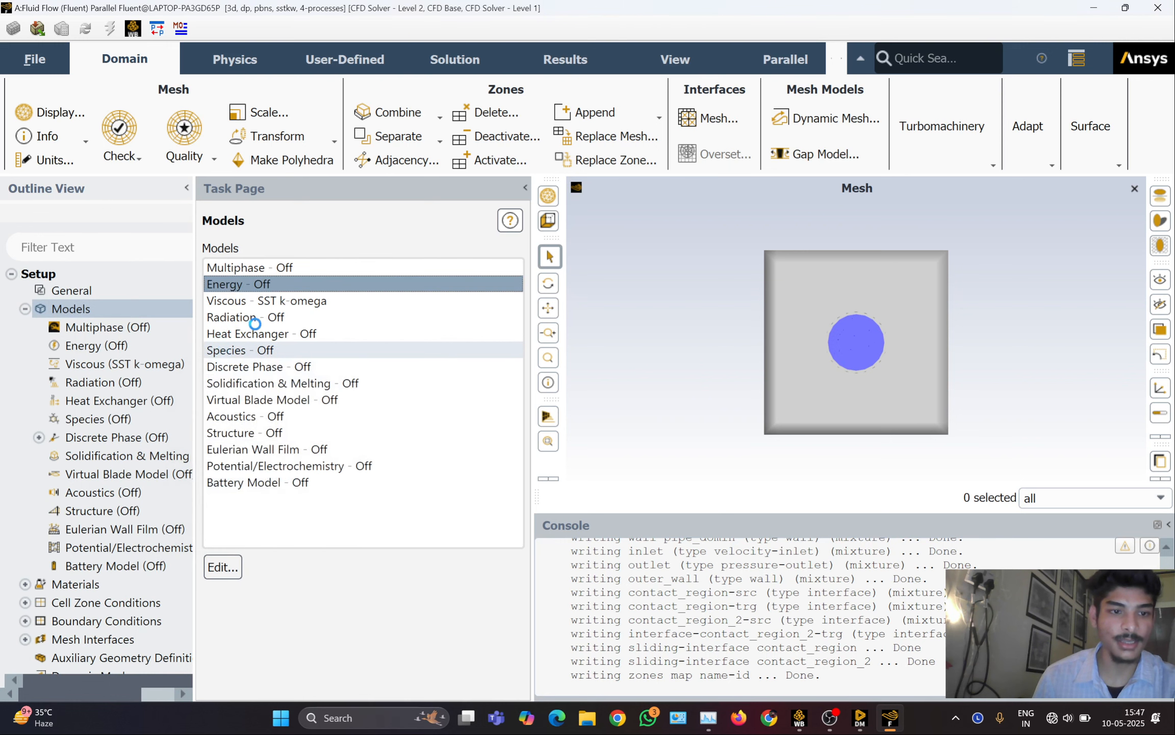
# Set the viscous model to Laminar
pyautogui.doubleClick(276, 302)
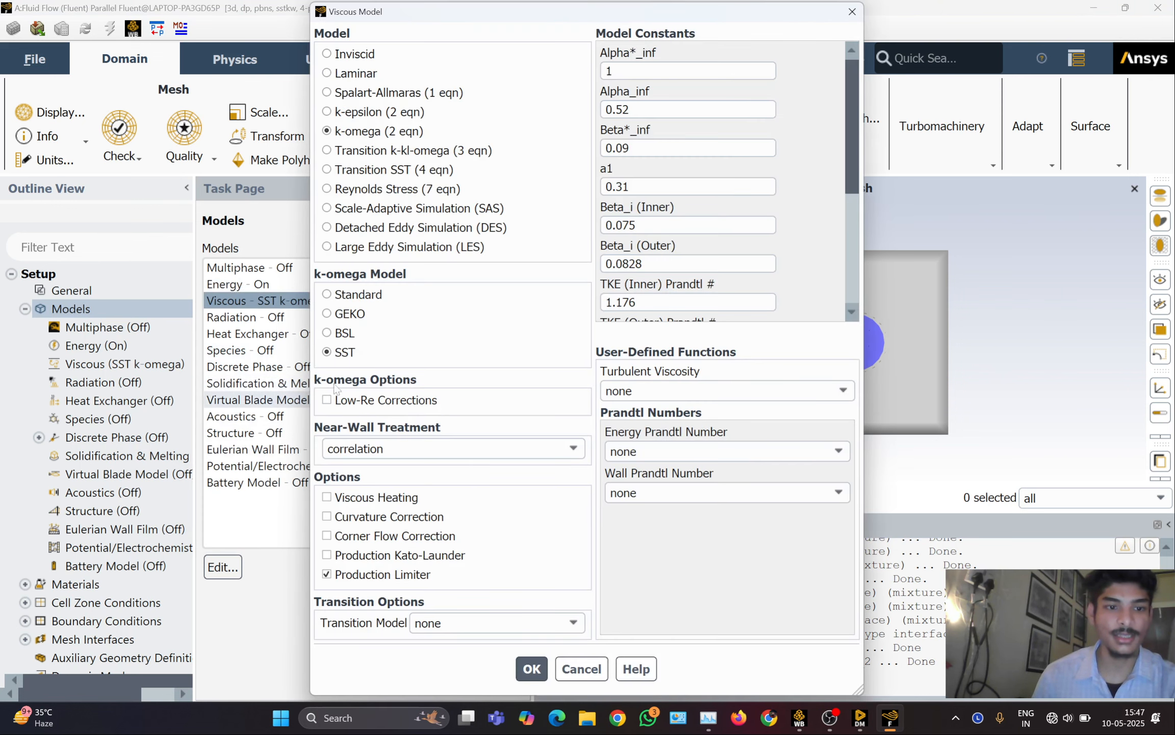
pyautogui.click(357, 72)
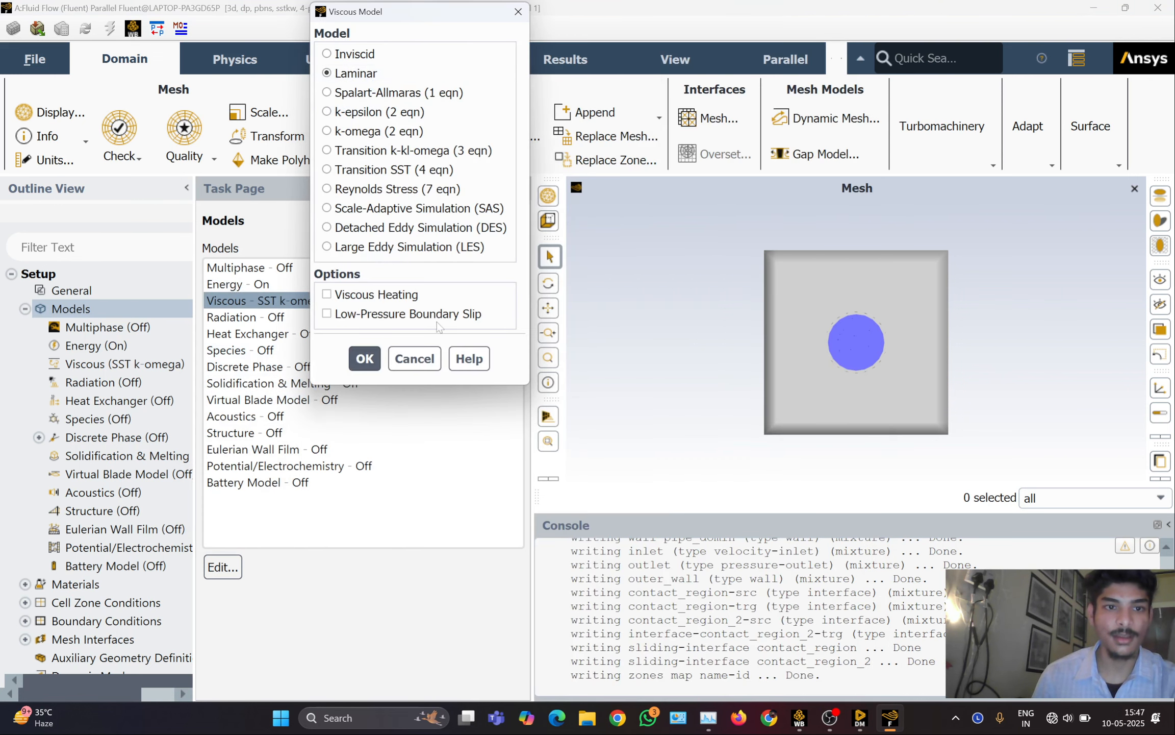
pyautogui.click(365, 359)
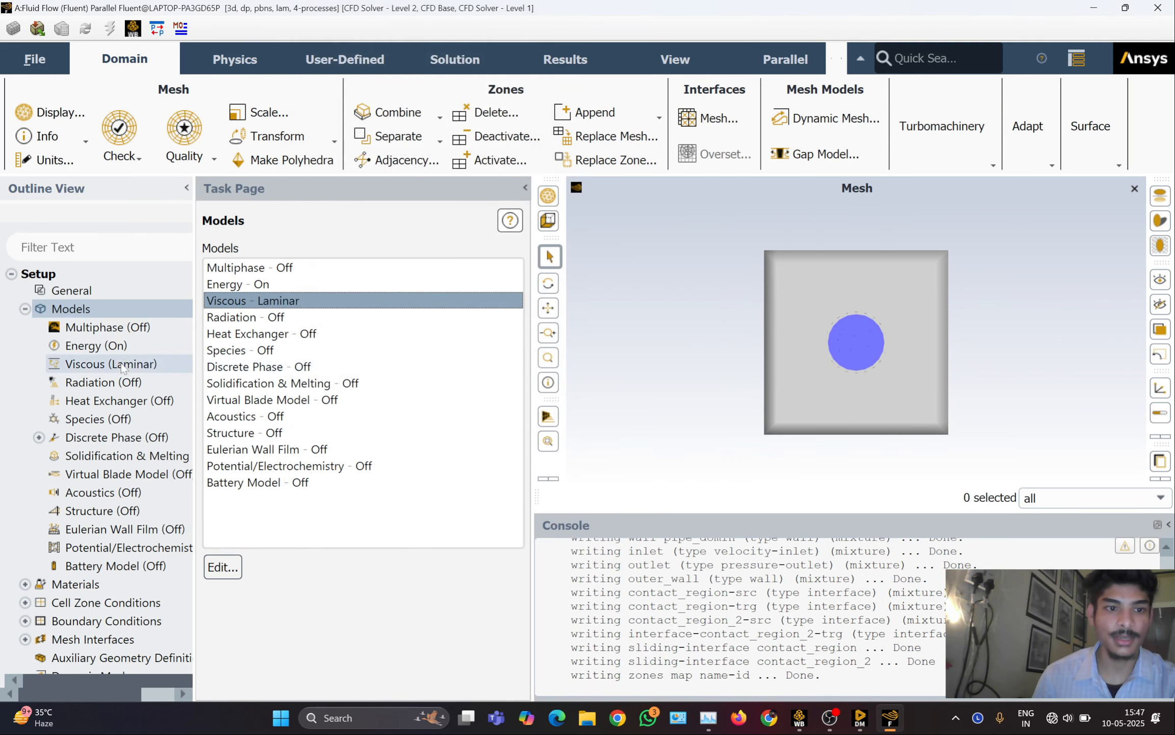
# Expand the fluid and solid material groups to check which materials are defined
pyautogui.scroll(-1, 102, 350)
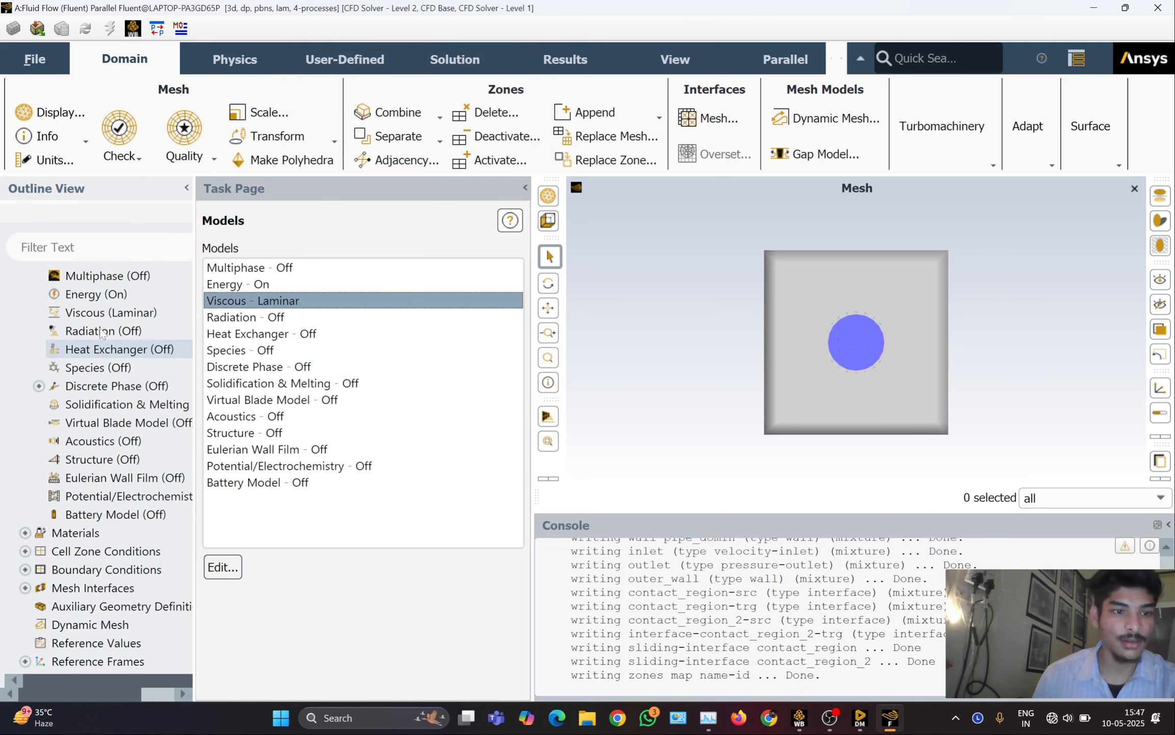
pyautogui.scroll(1, 102, 336)
pyautogui.scroll(-2, 110, 362)
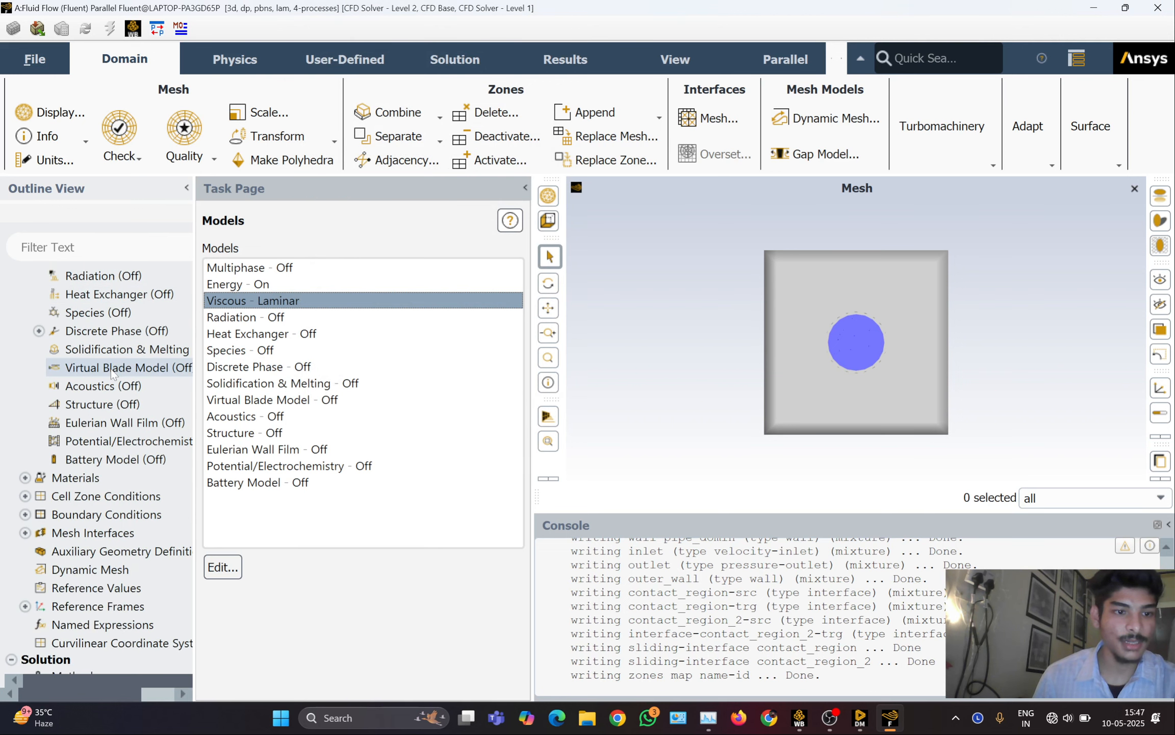
pyautogui.scroll(-3, 113, 374)
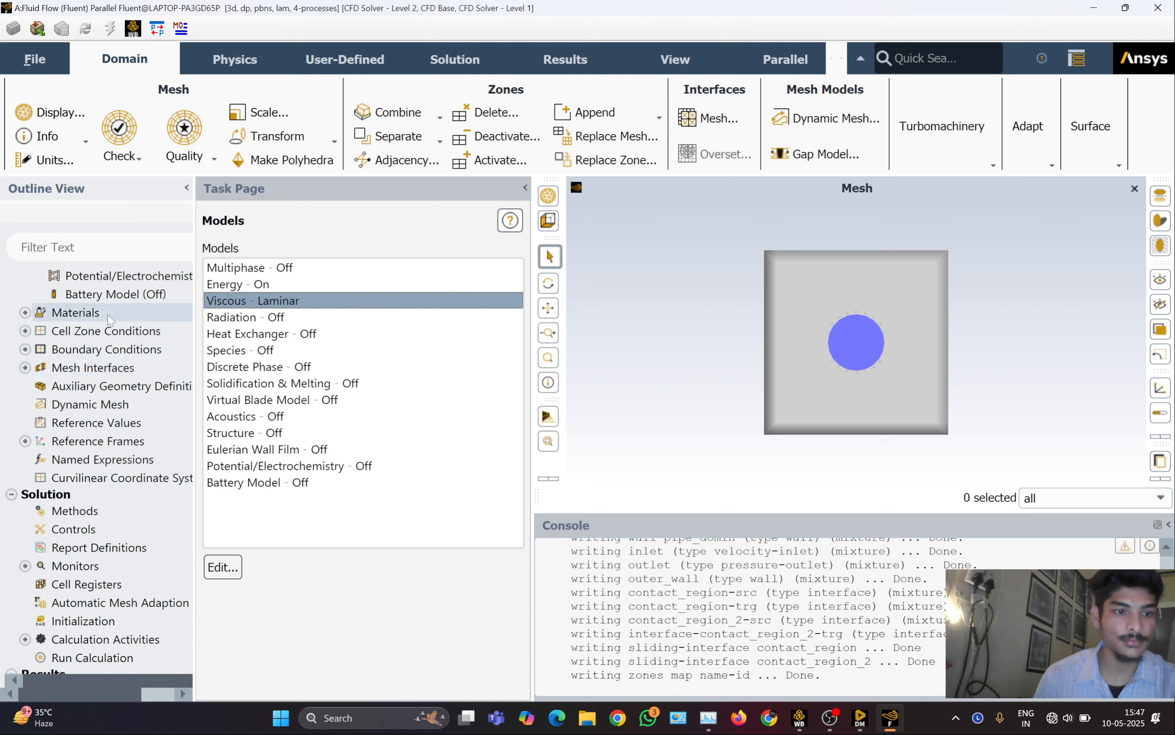
pyautogui.doubleClick(108, 314)
pyautogui.doubleClick(108, 331)
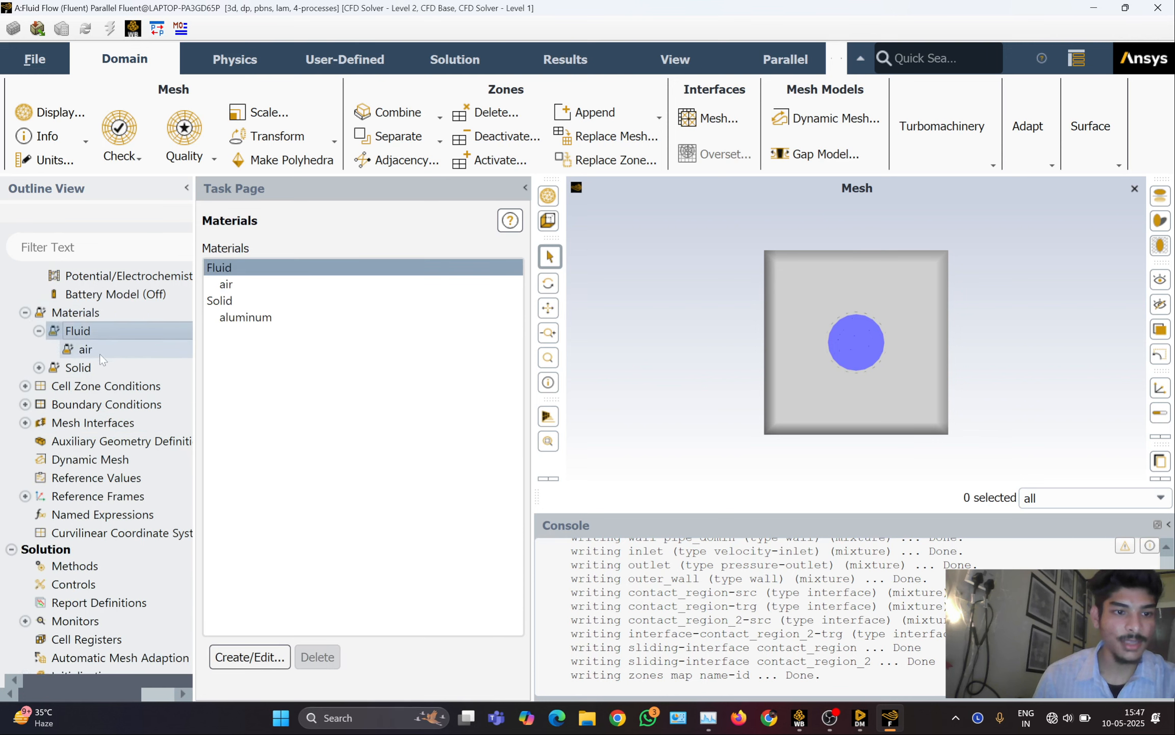
pyautogui.doubleClick(99, 367)
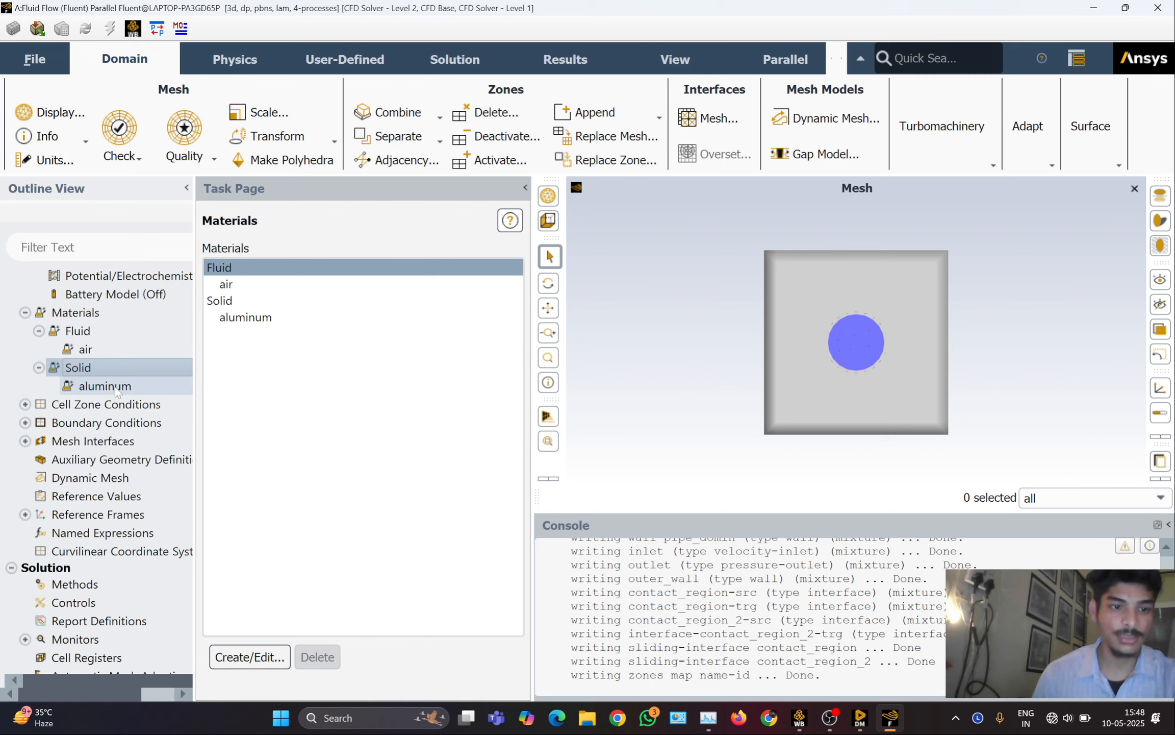
# Review the property values of the fluid material air and close the material editor without changes
pyautogui.scroll(-1, 101, 412)
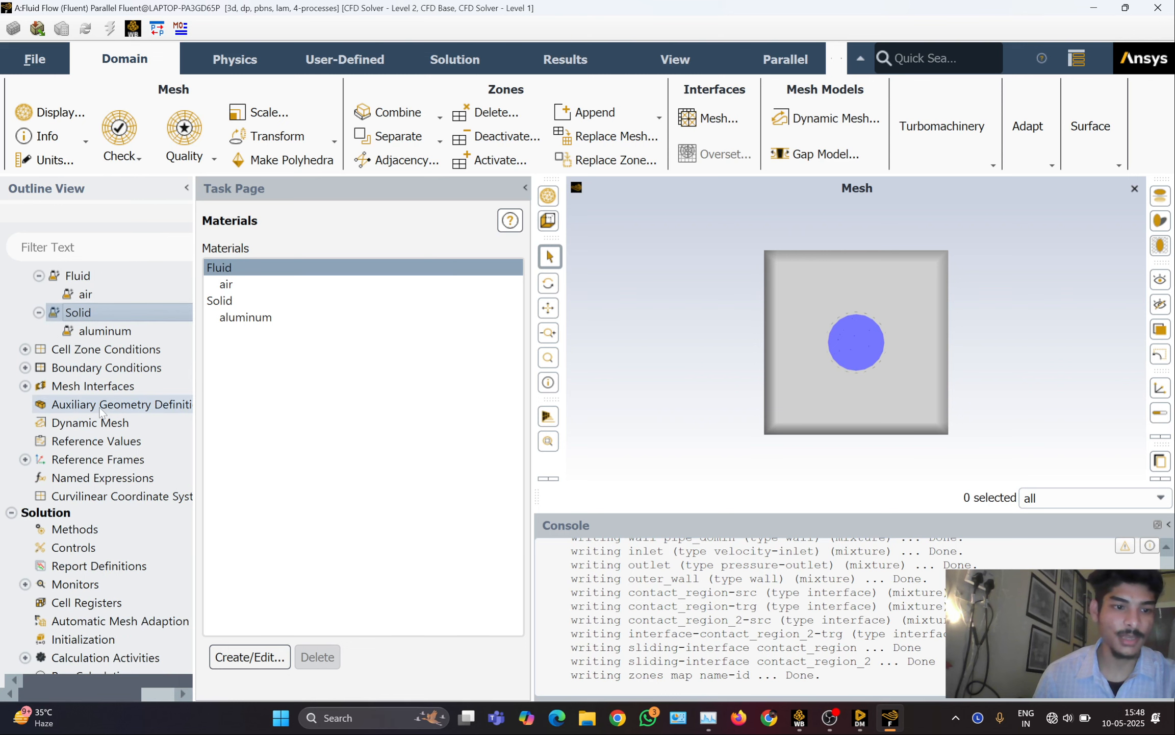
pyautogui.scroll(-1, 101, 411)
pyautogui.scroll(1, 102, 413)
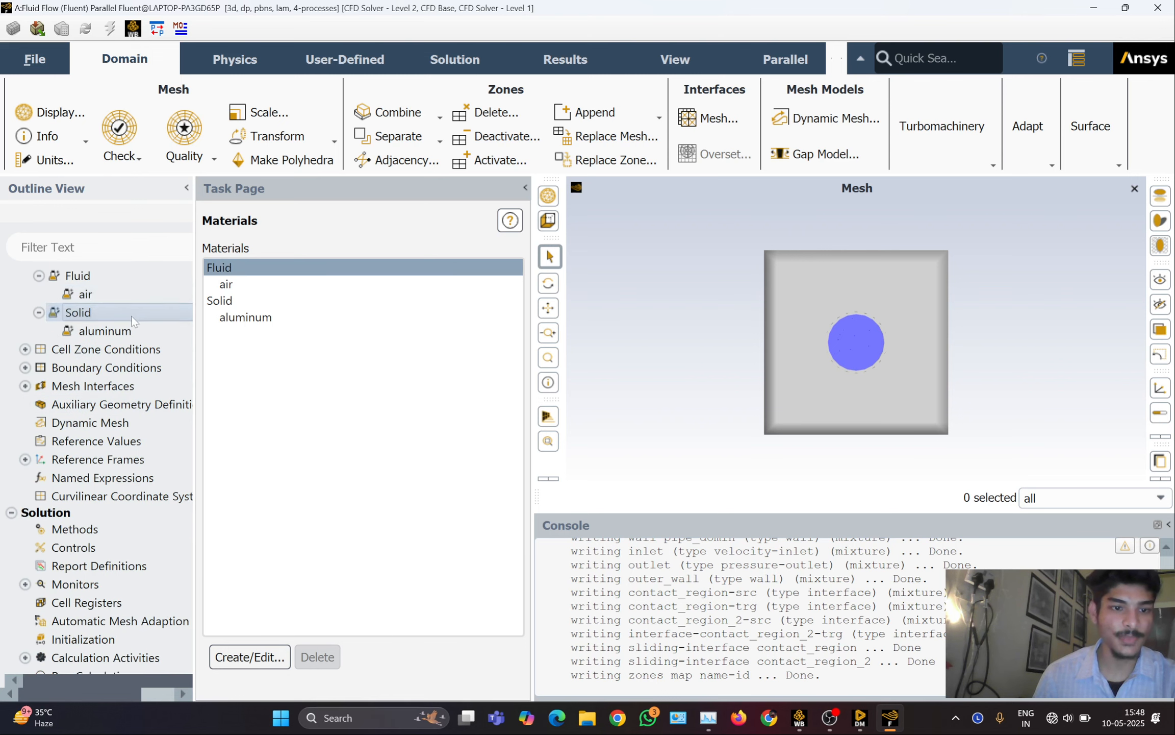
pyautogui.click(105, 295)
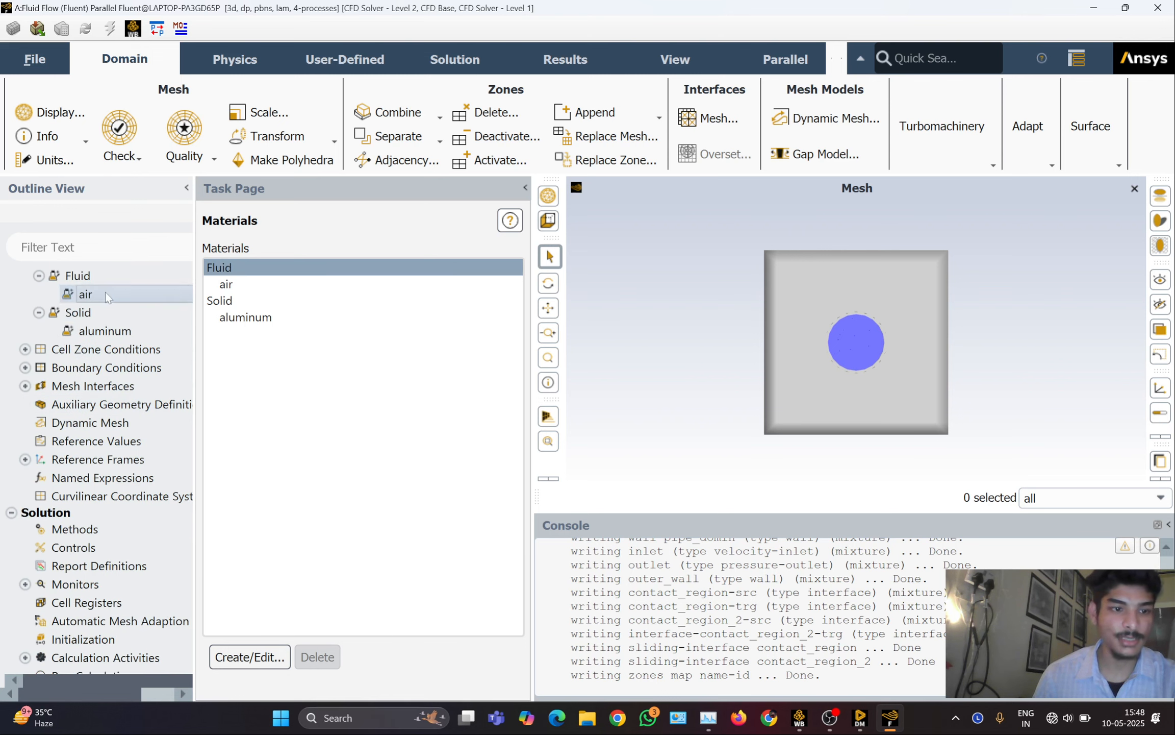
pyautogui.doubleClick(160, 300)
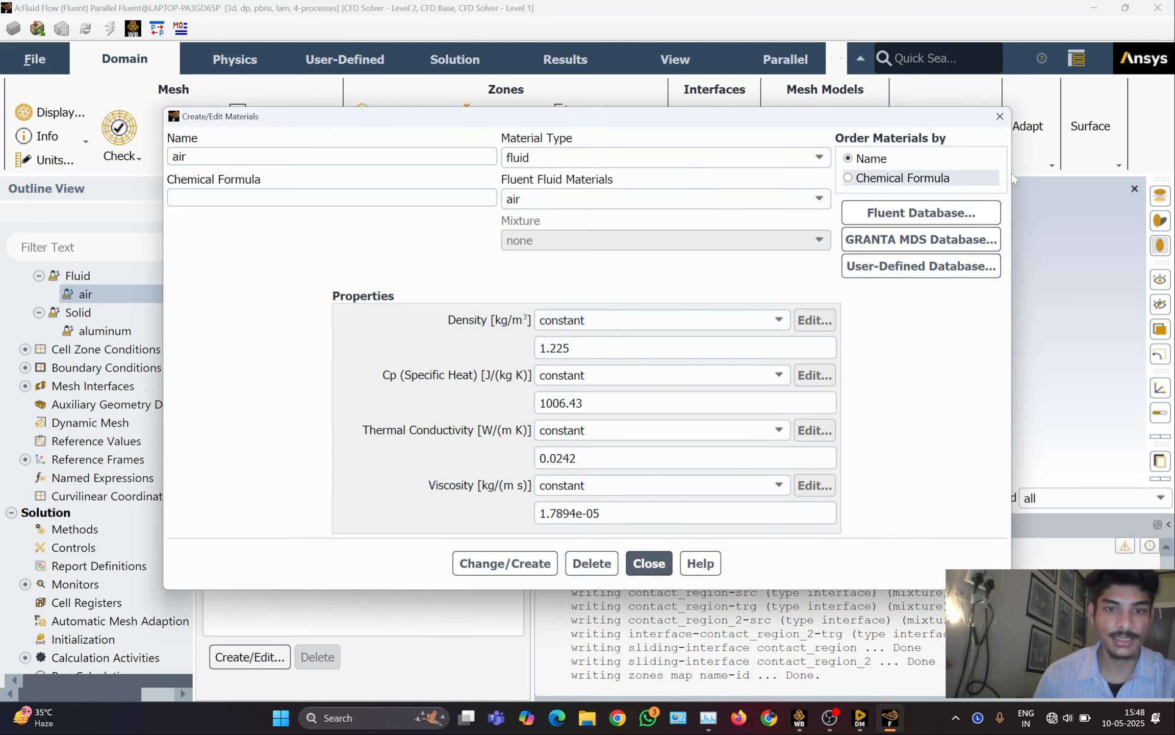
pyautogui.click(998, 117)
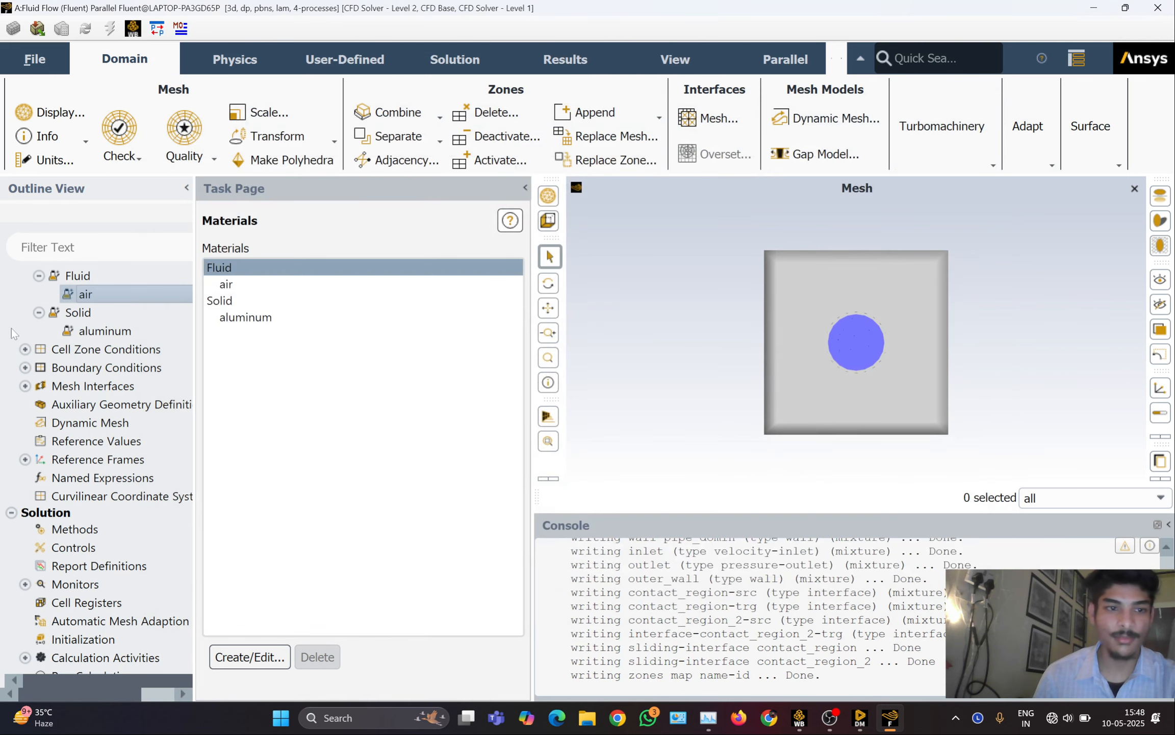
# Review the cell zone conditions of the fluid zone and close its settings without changes
pyautogui.doubleClick(92, 351)
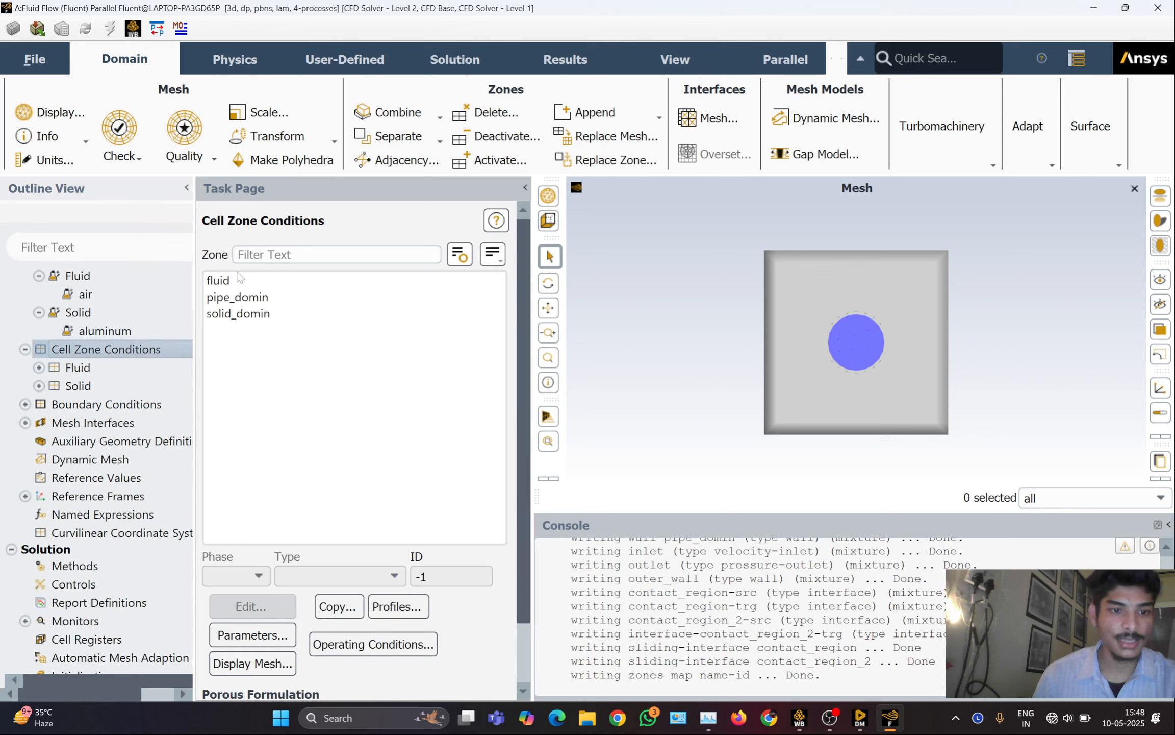
pyautogui.click(235, 279)
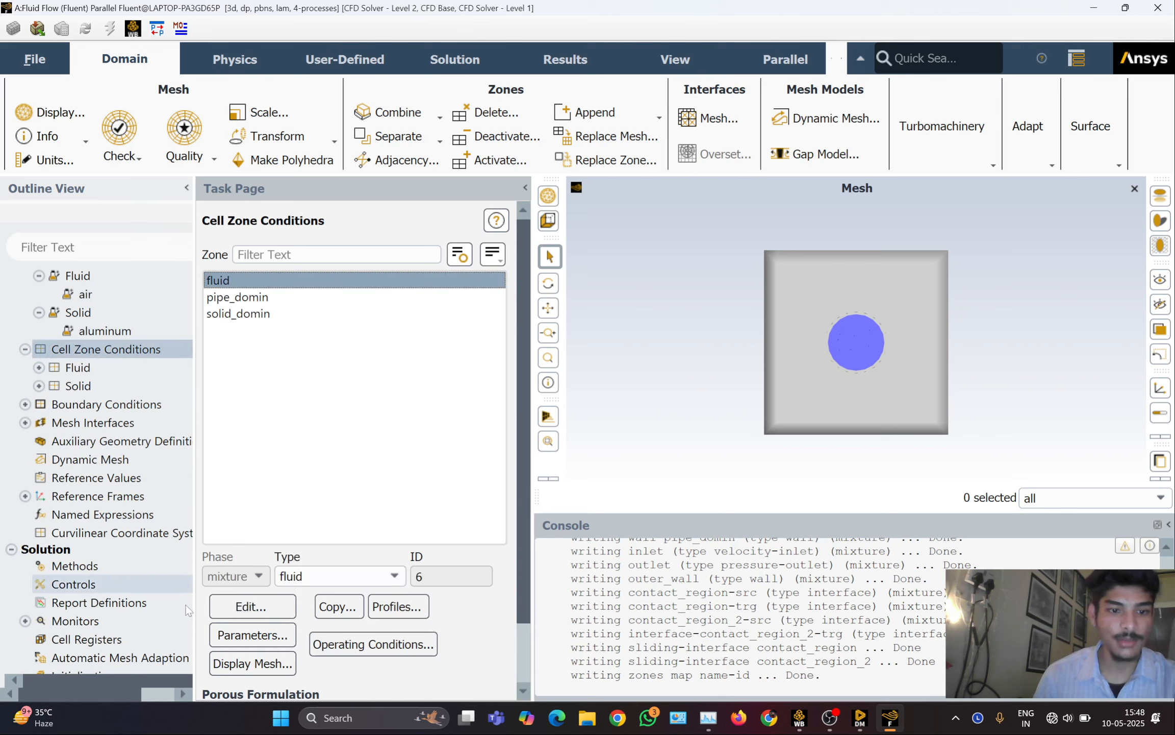
pyautogui.click(257, 594)
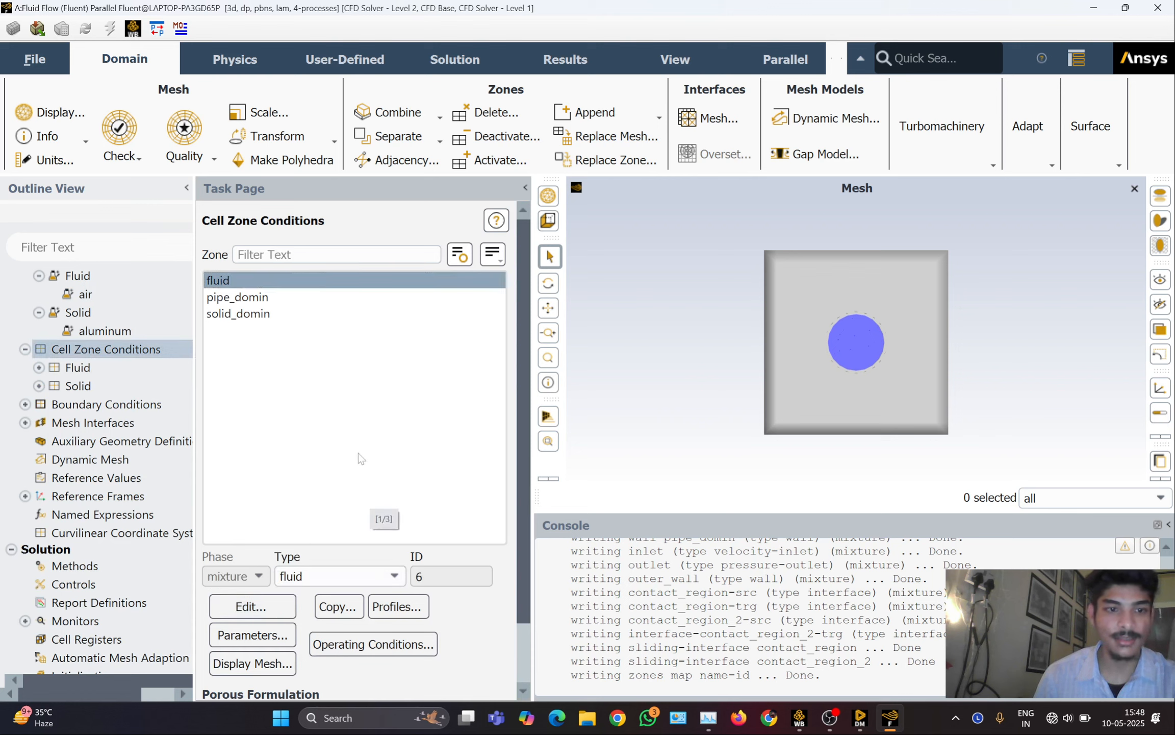
pyautogui.click(960, 186)
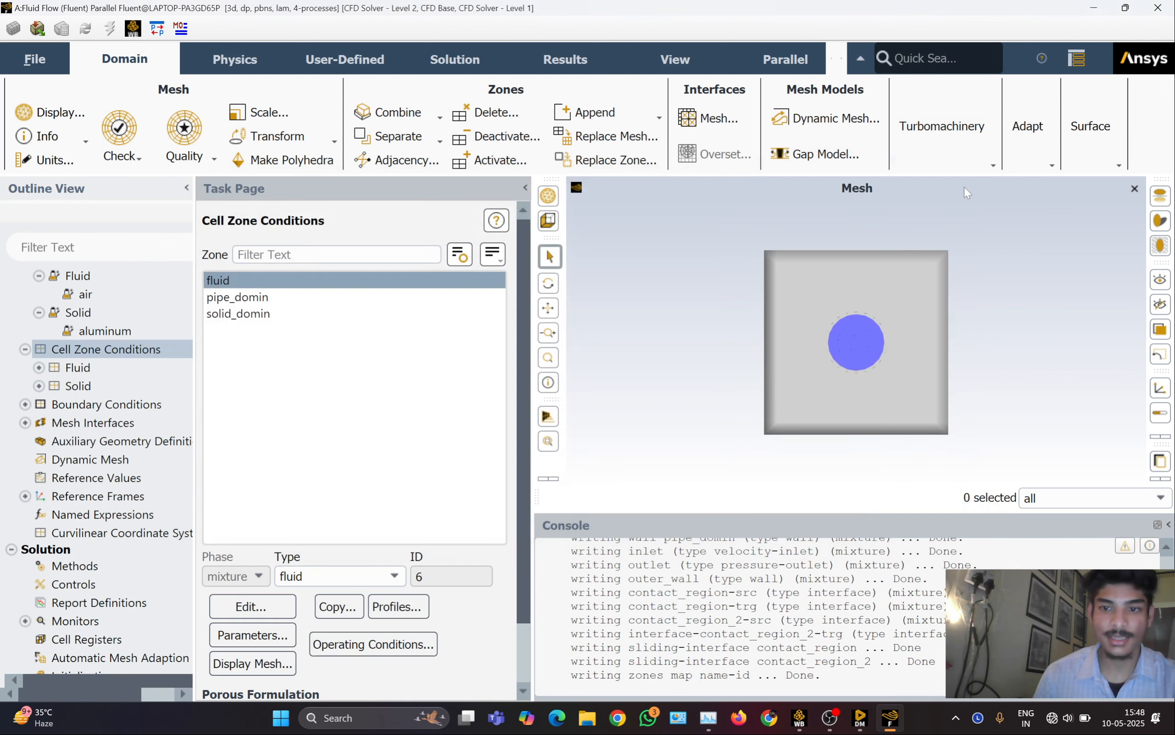
# Set the inlet boundary's velocity magnitude to 1 m/s and check its thermal condition
pyautogui.click(71, 410)
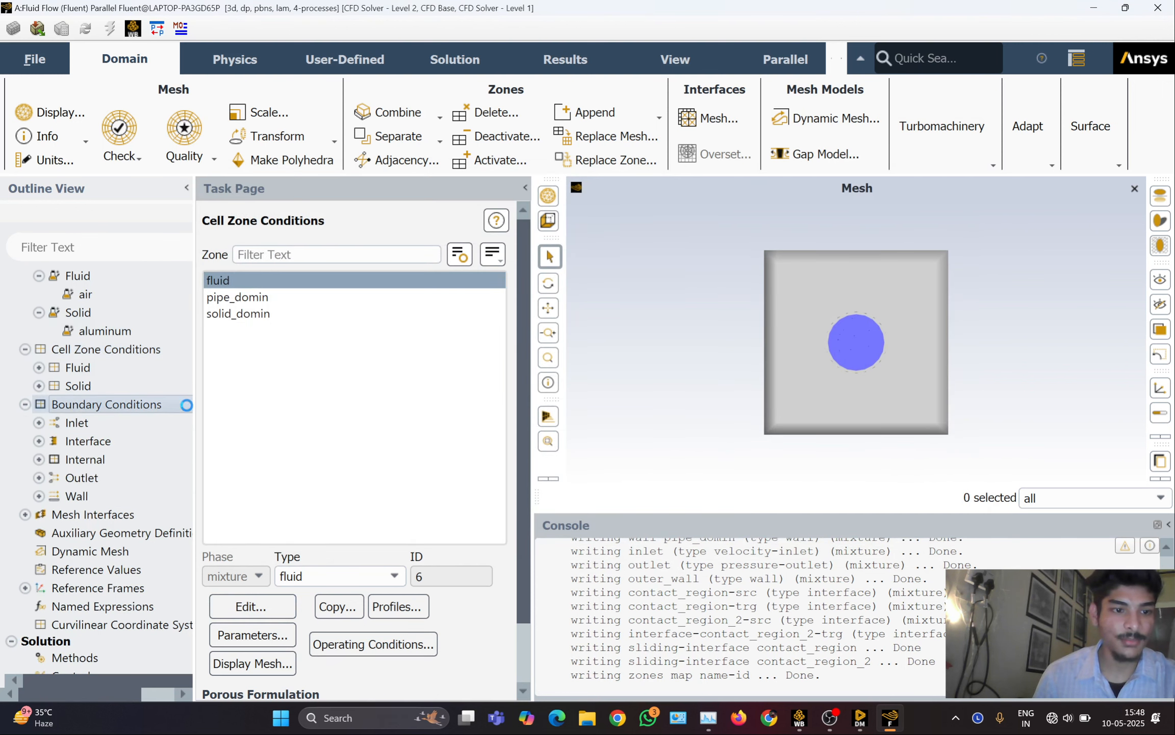
pyautogui.click(254, 332)
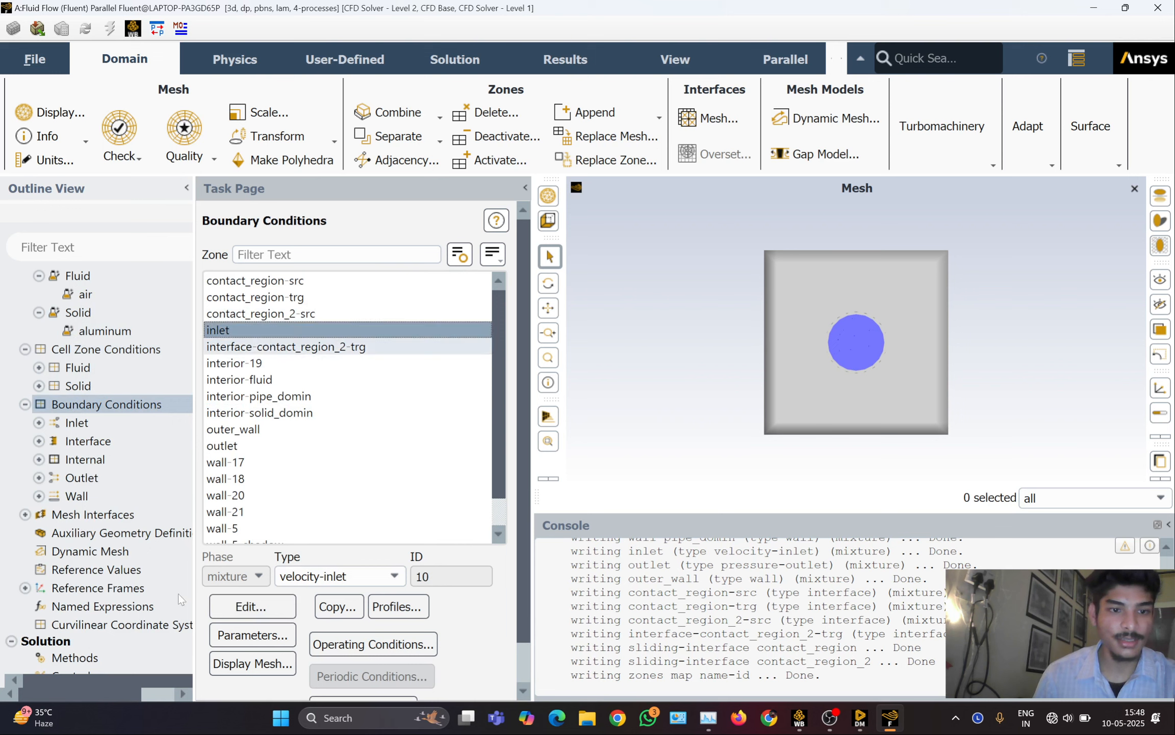
pyautogui.click(239, 608)
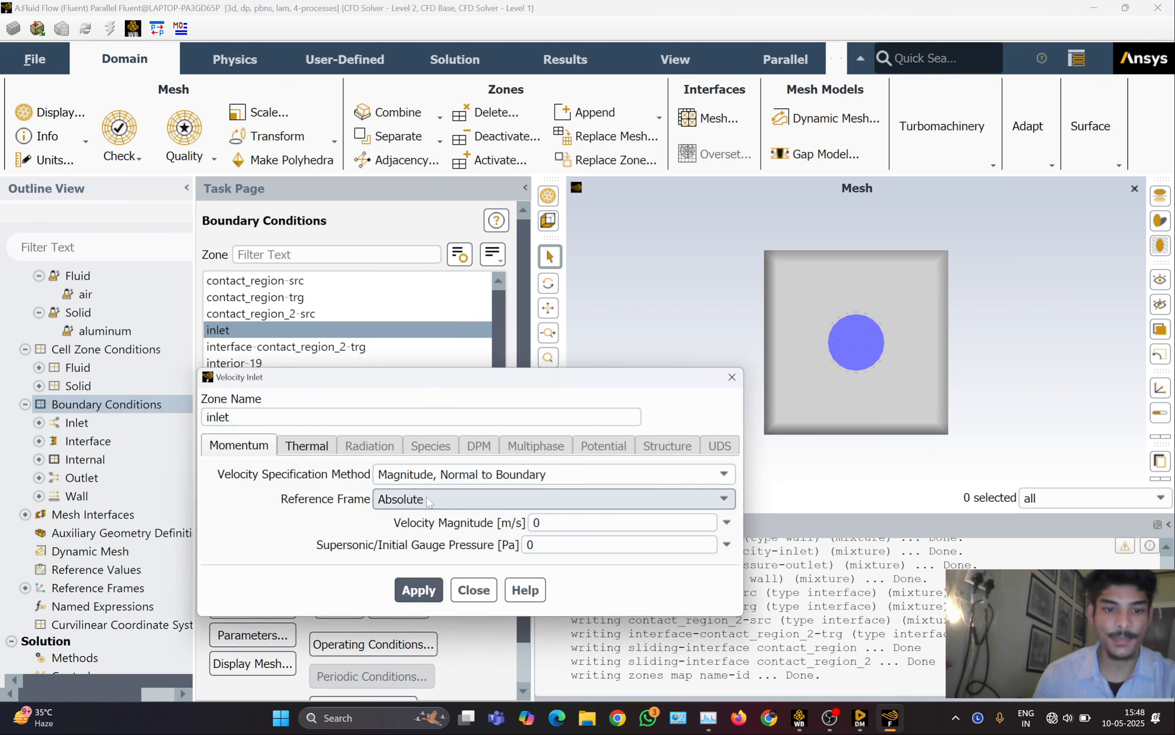
pyautogui.click(540, 521)
pyautogui.press('BackSpace')
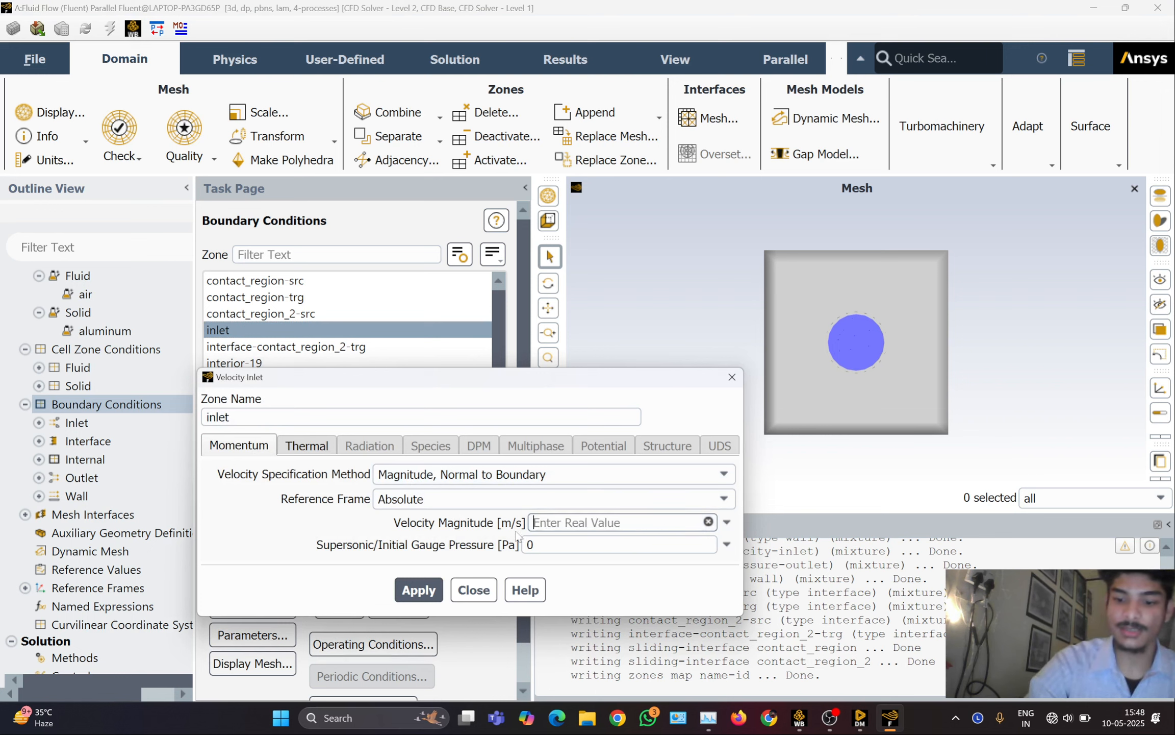
pyautogui.write('1')
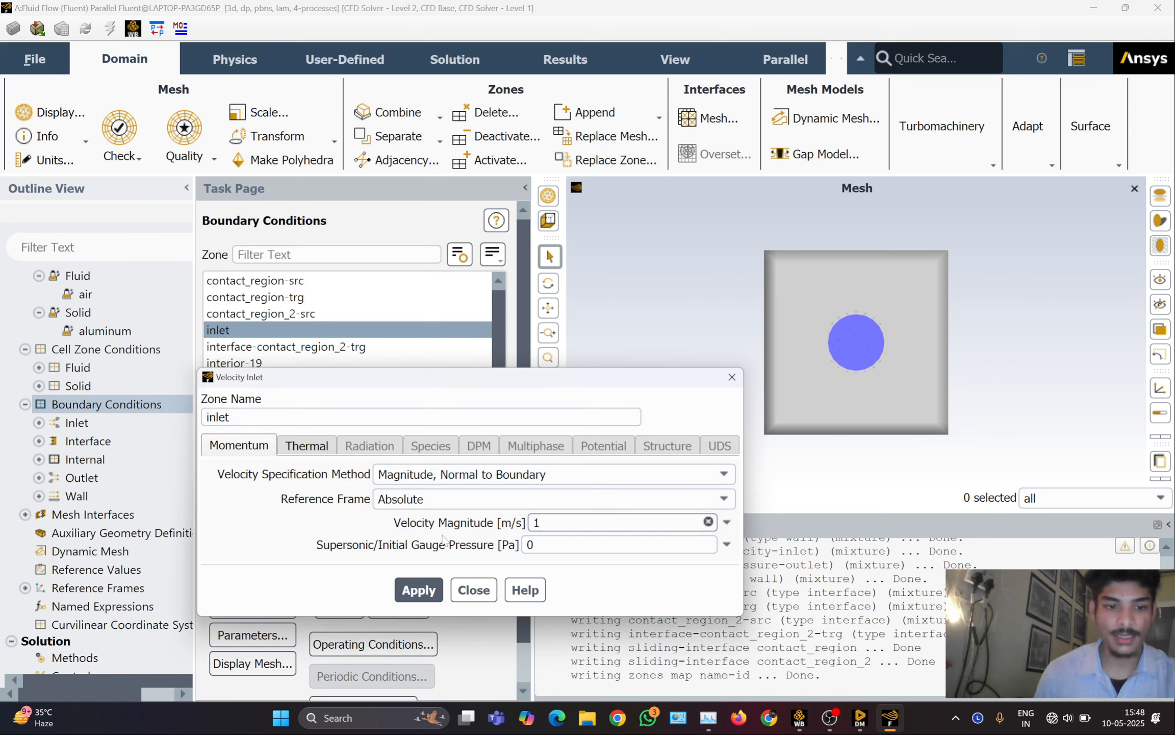
pyautogui.click(316, 447)
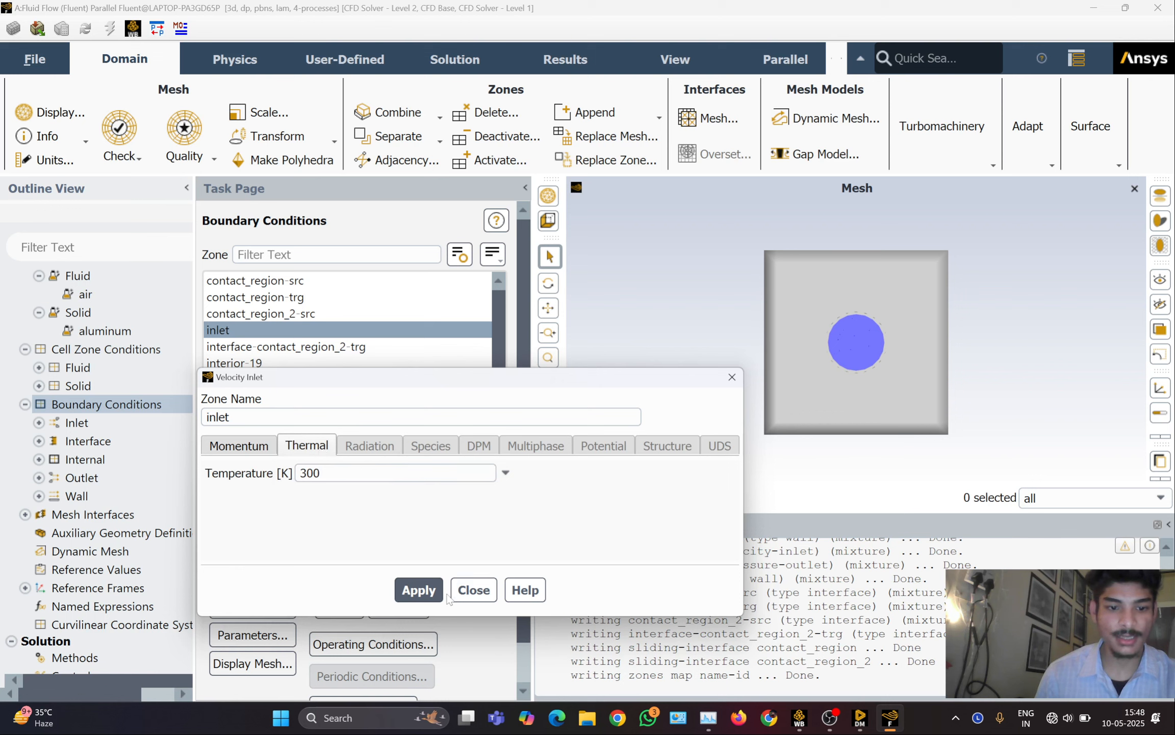
pyautogui.click(466, 591)
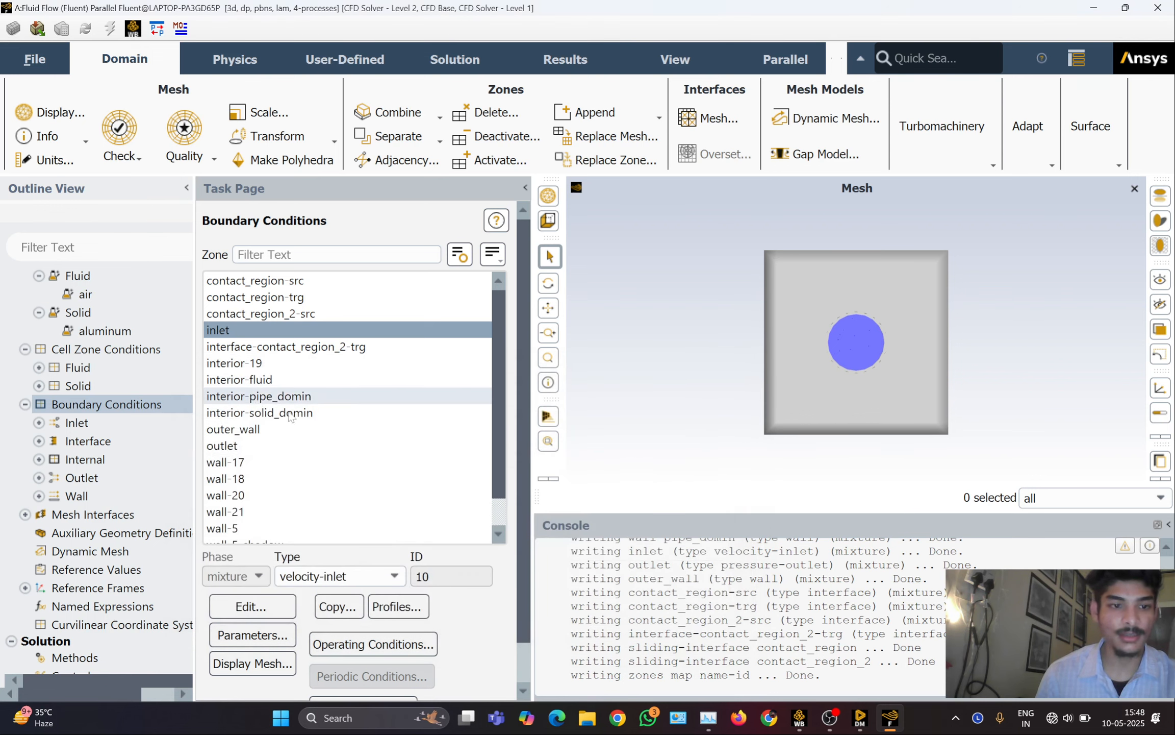
# Check the pressure and thermal conditions of the outlet boundary and apply them without changes
pyautogui.click(236, 447)
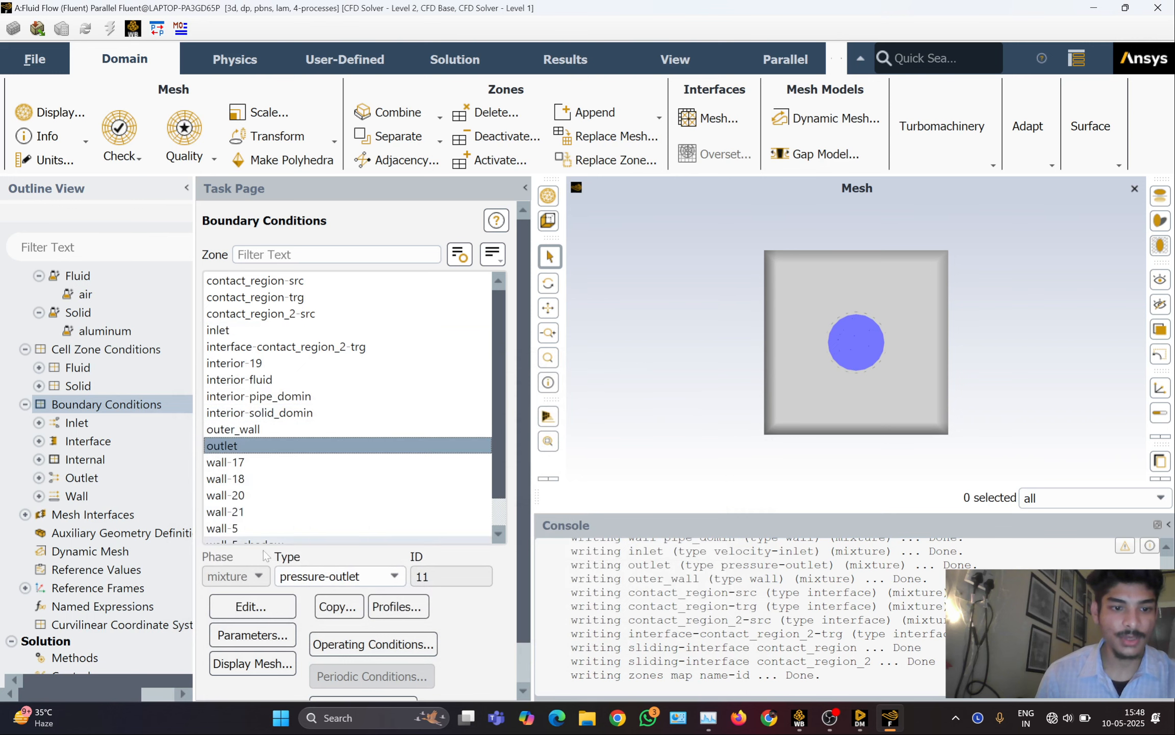
pyautogui.click(254, 604)
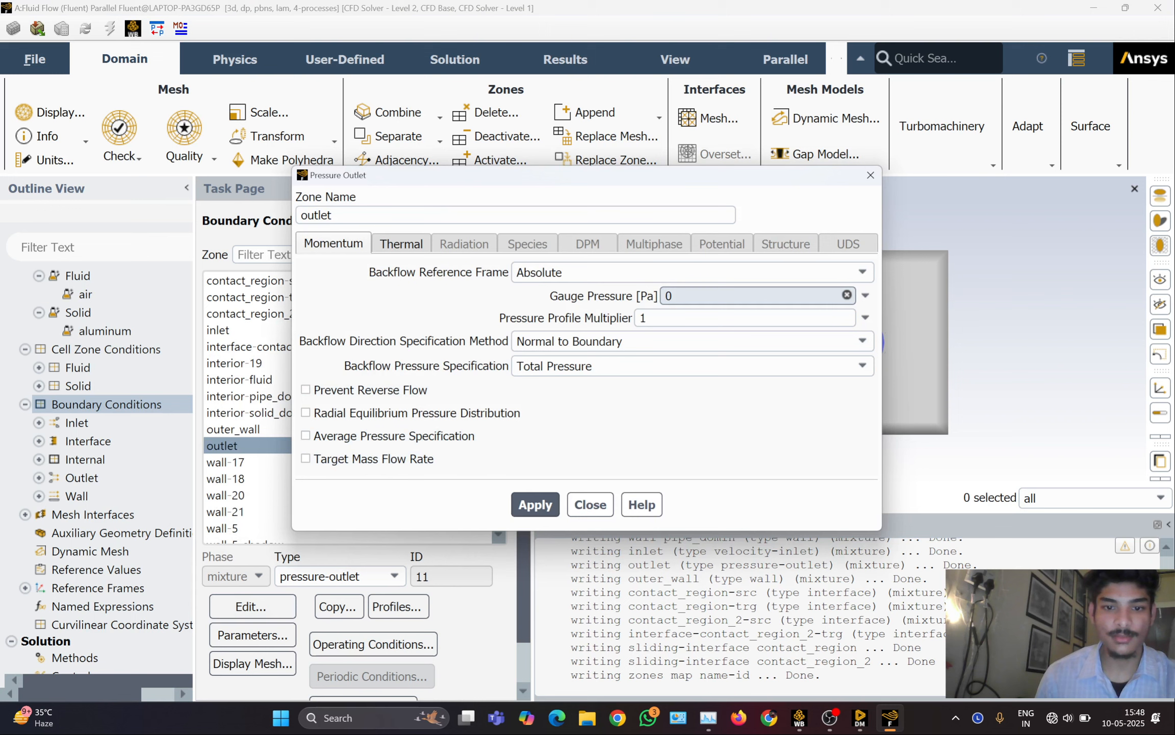
pyautogui.click(398, 245)
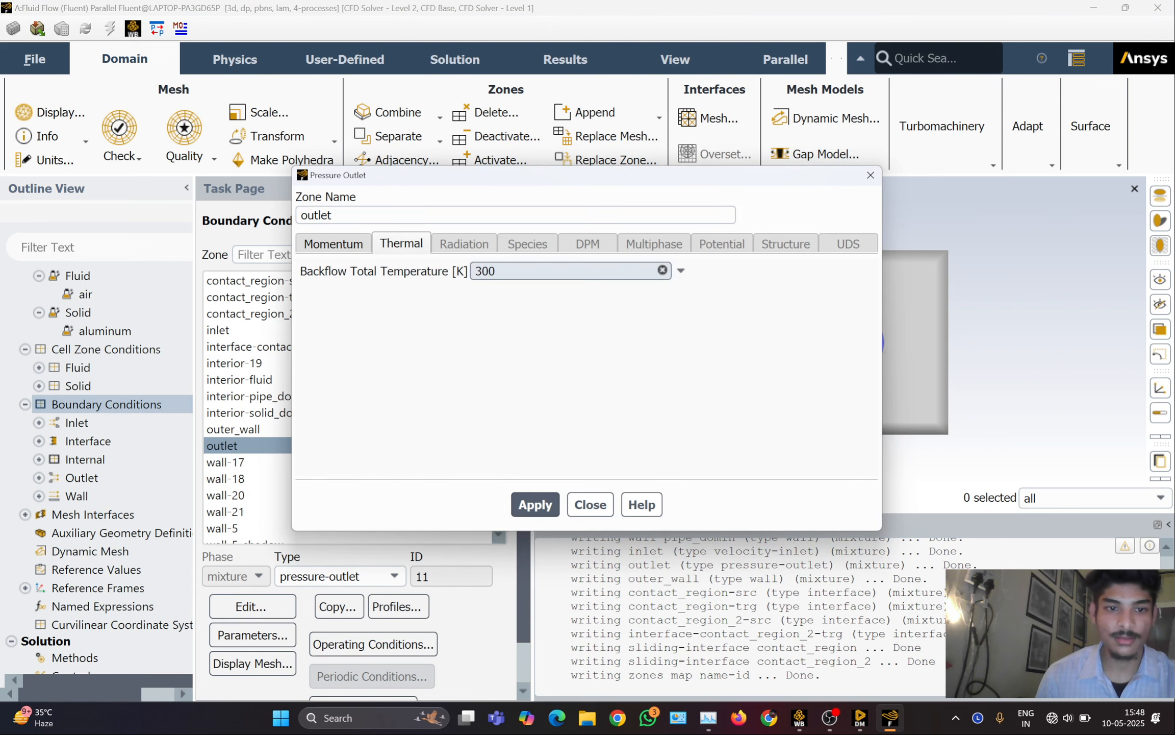
pyautogui.click(533, 504)
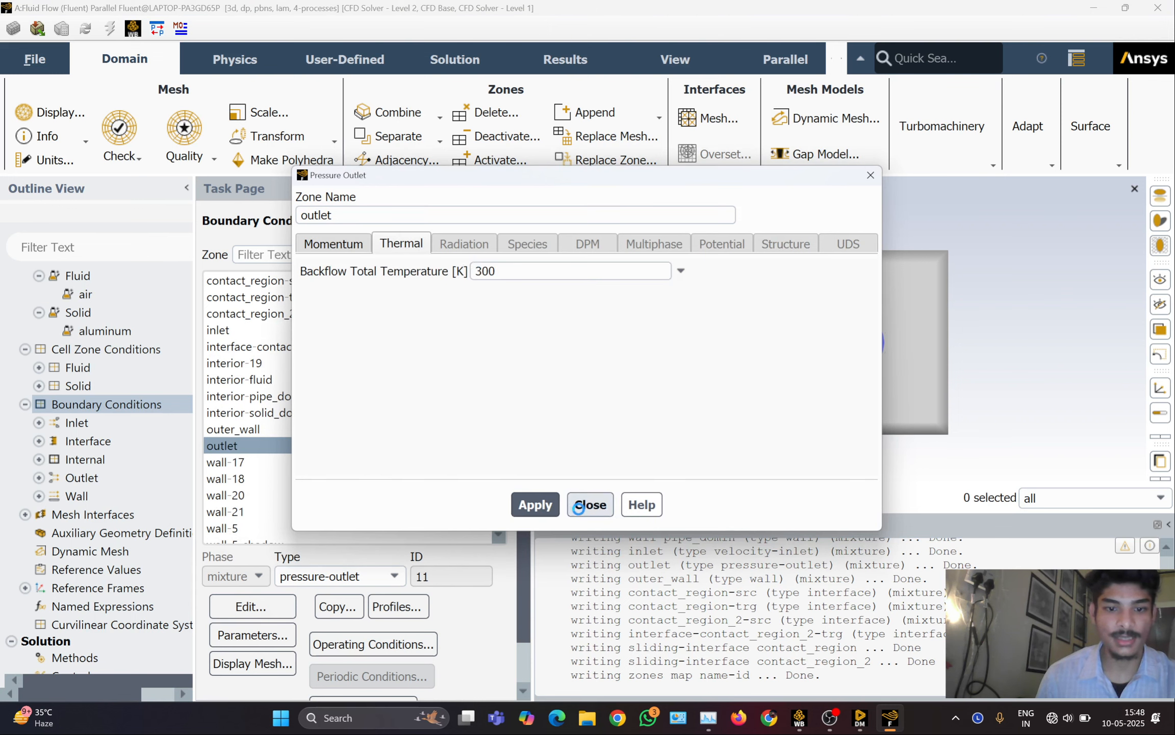
pyautogui.click(591, 505)
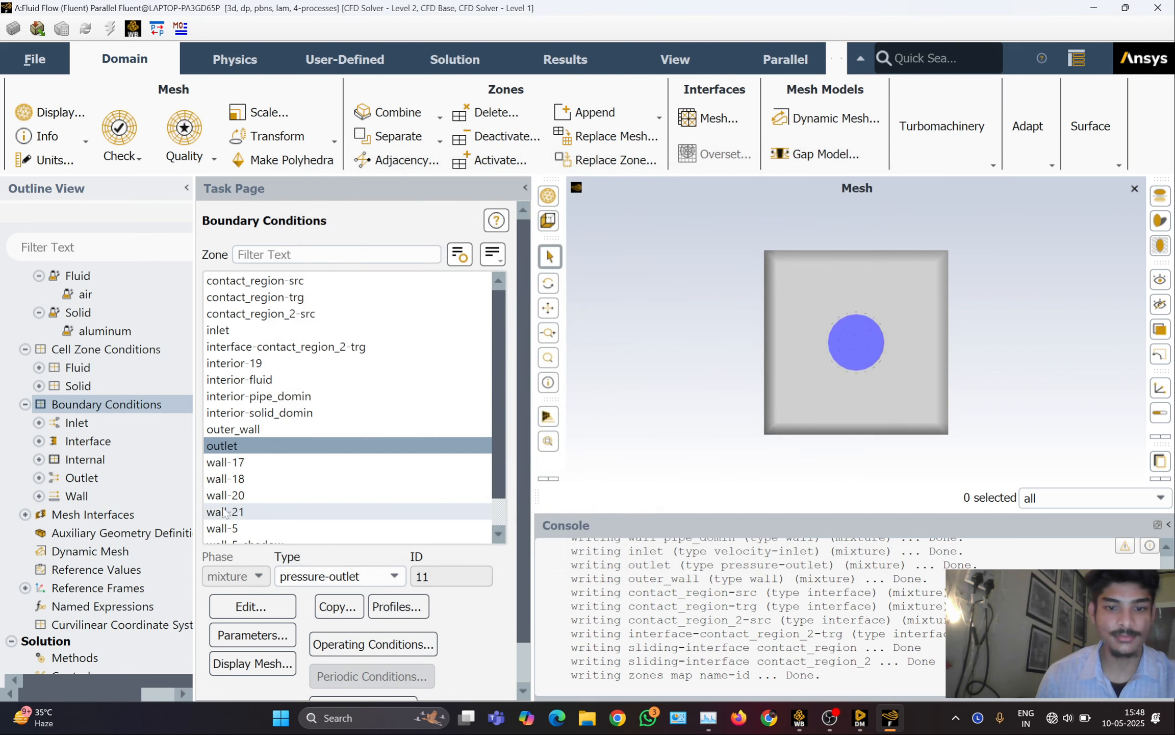
# Edit the outer_wall thermal condition, trying a heat flux of 2000 W/m² before applying a fixed Temperature of 500 K
pyautogui.click(255, 430)
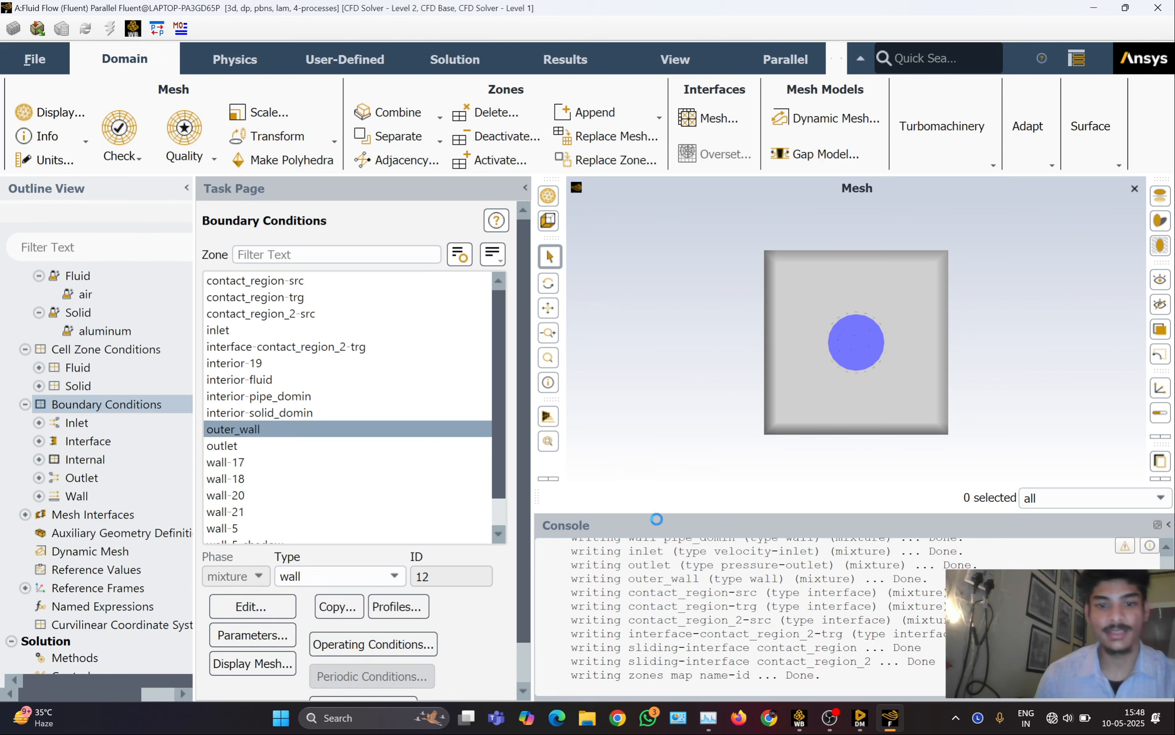
pyautogui.click(253, 606)
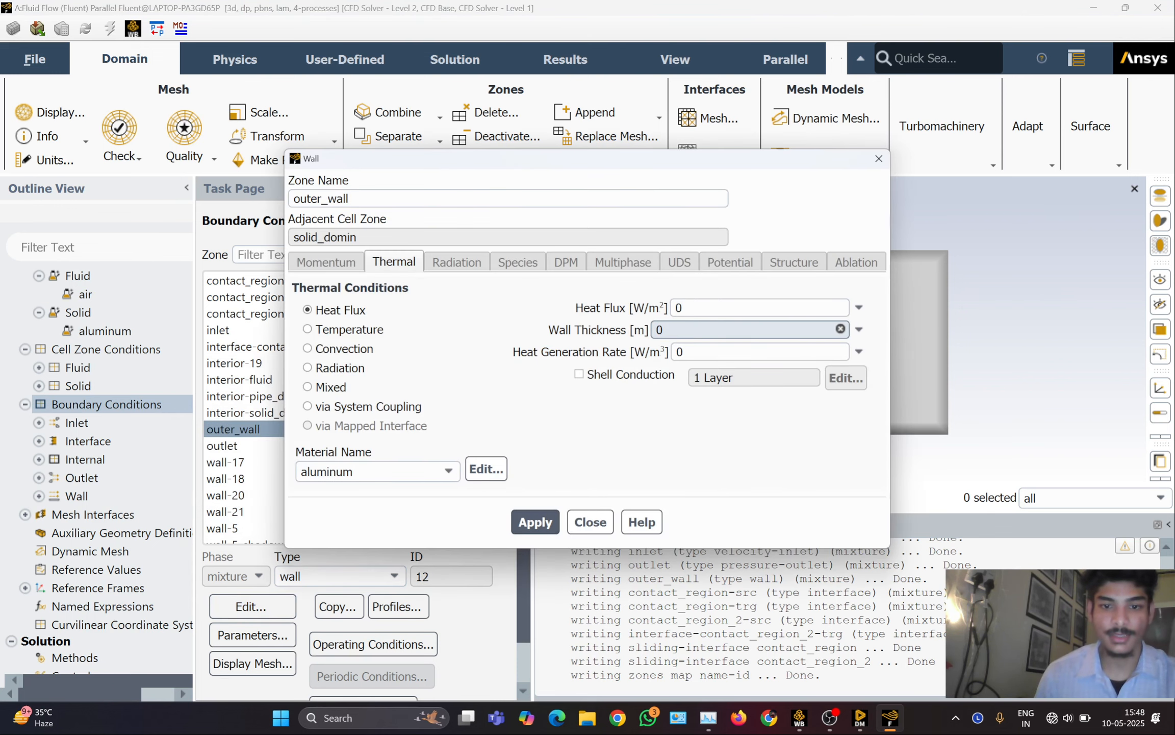
pyautogui.press('BackSpace')
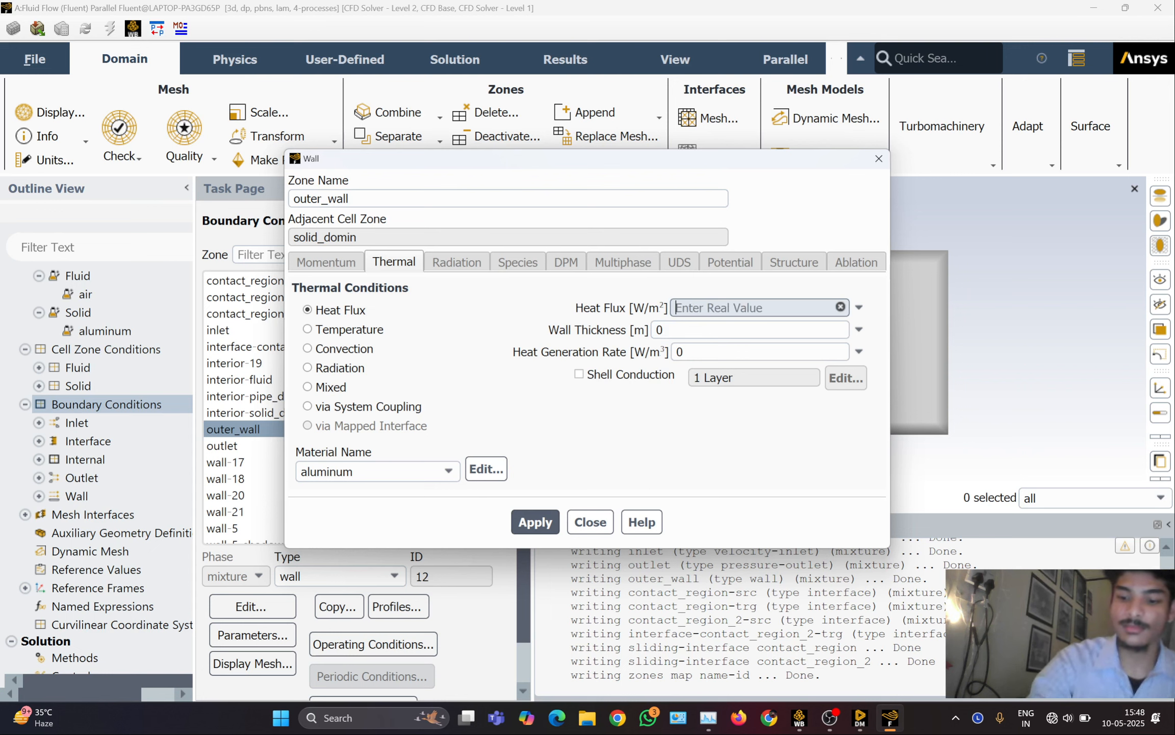
pyautogui.write('2000')
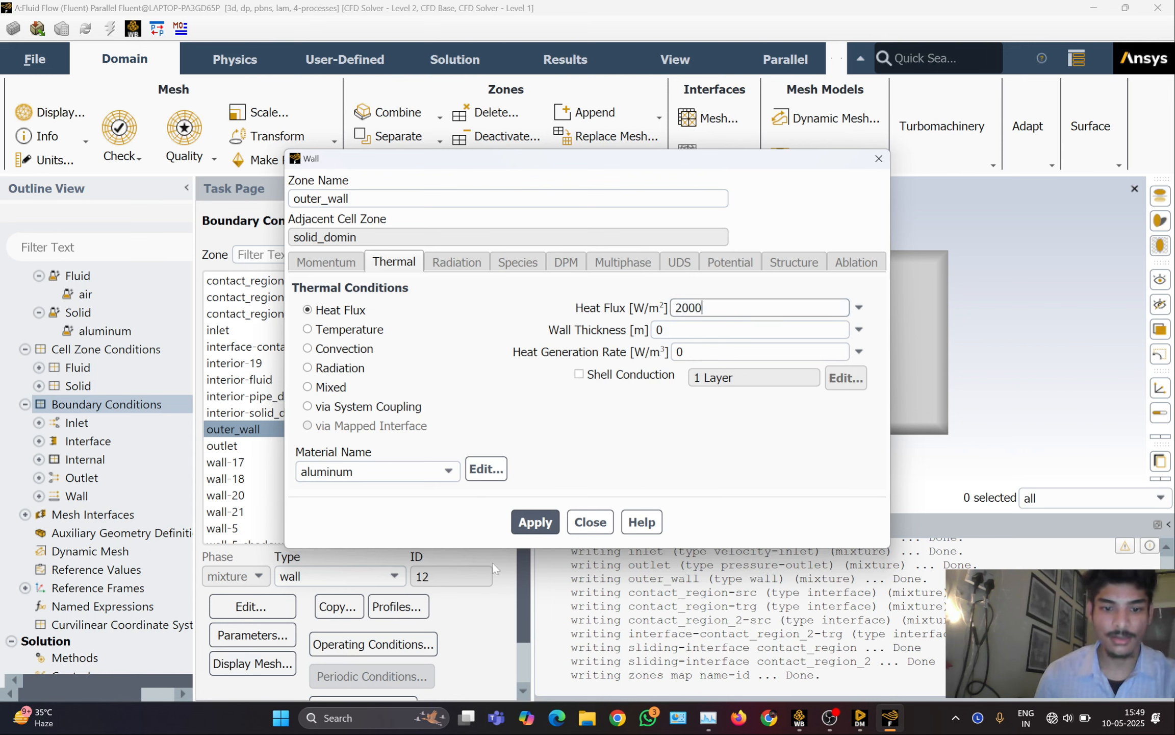
pyautogui.click(322, 327)
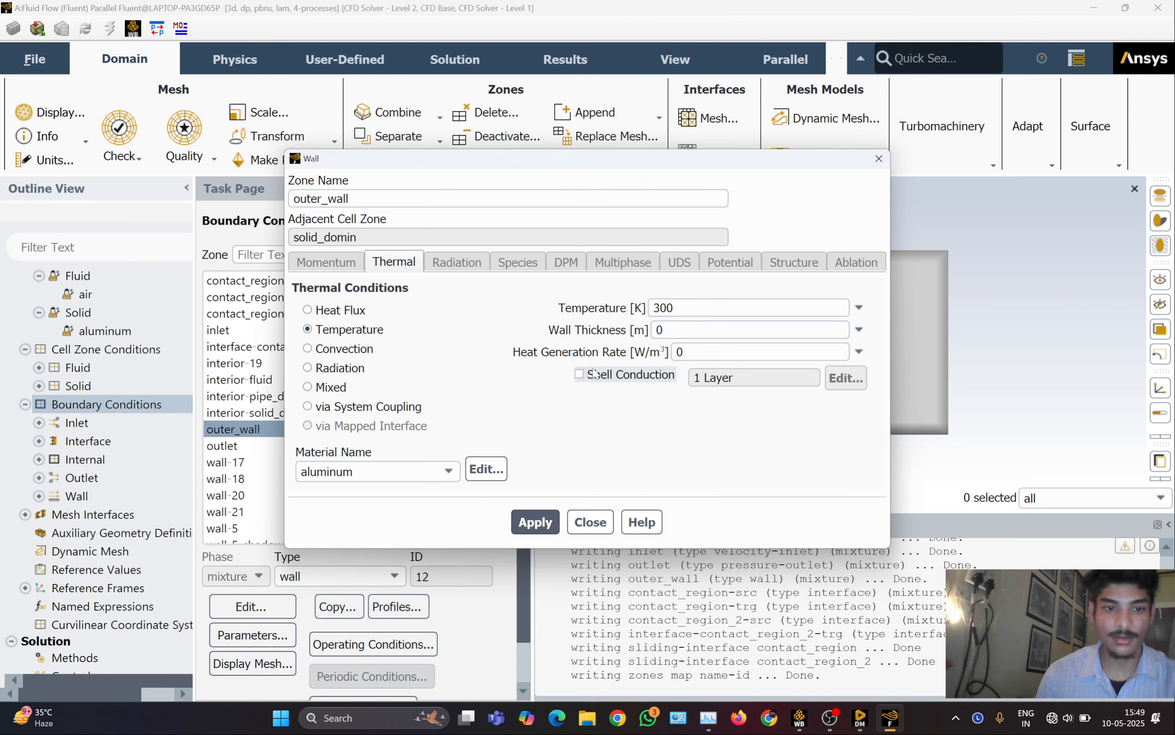
pyautogui.press('BackSpace')
pyautogui.press('BackSpace')
pyautogui.press('BackSpace')
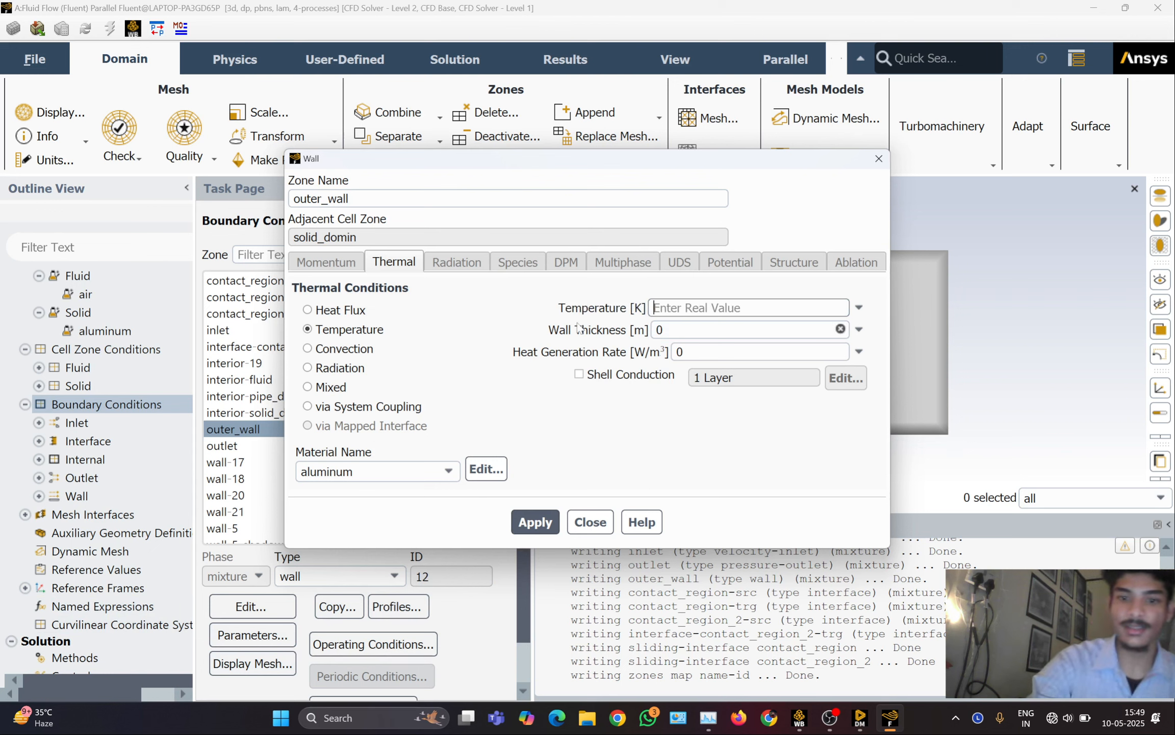
pyautogui.write('500')
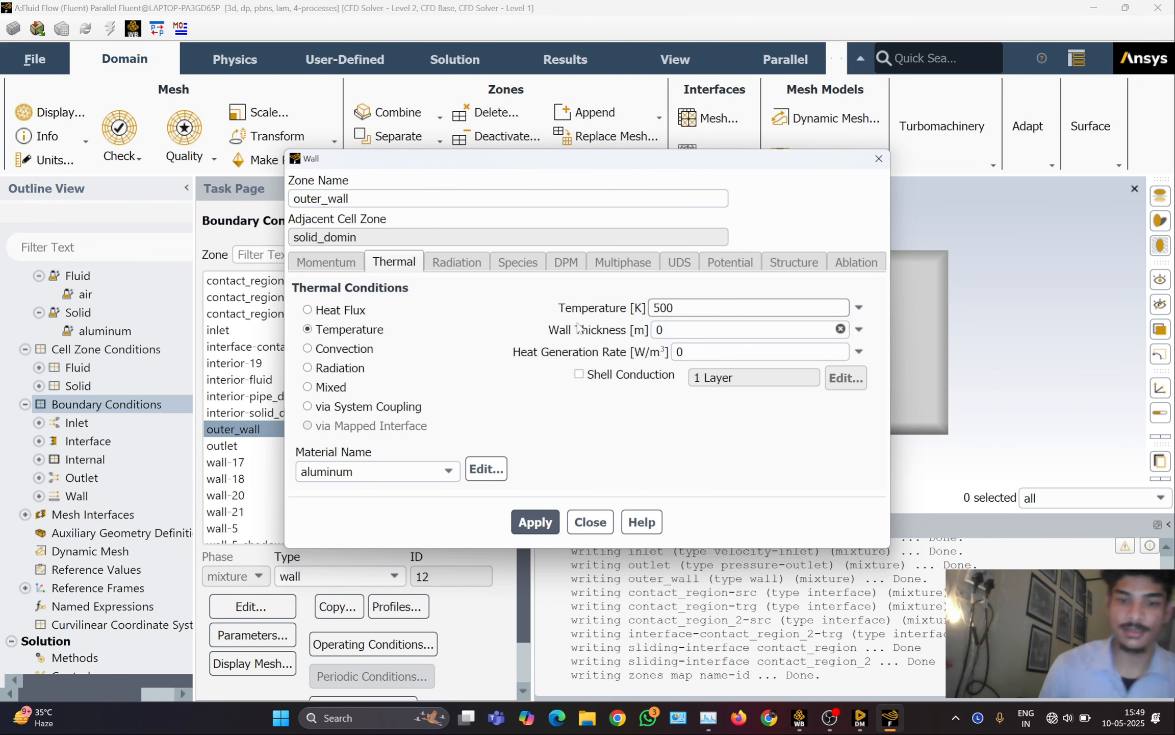
pyautogui.click(526, 523)
pyautogui.click(536, 522)
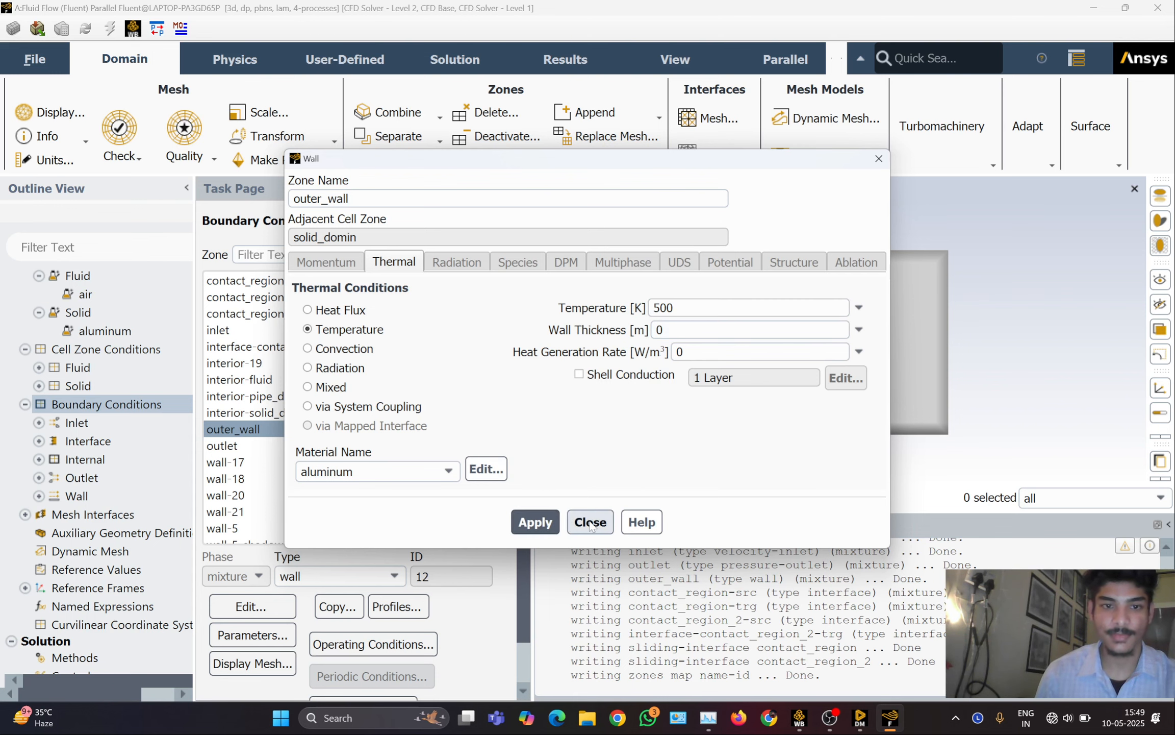
pyautogui.click(590, 521)
# Initialize the solution with the Hybrid Initialization method
pyautogui.scroll(-3, 81, 433)
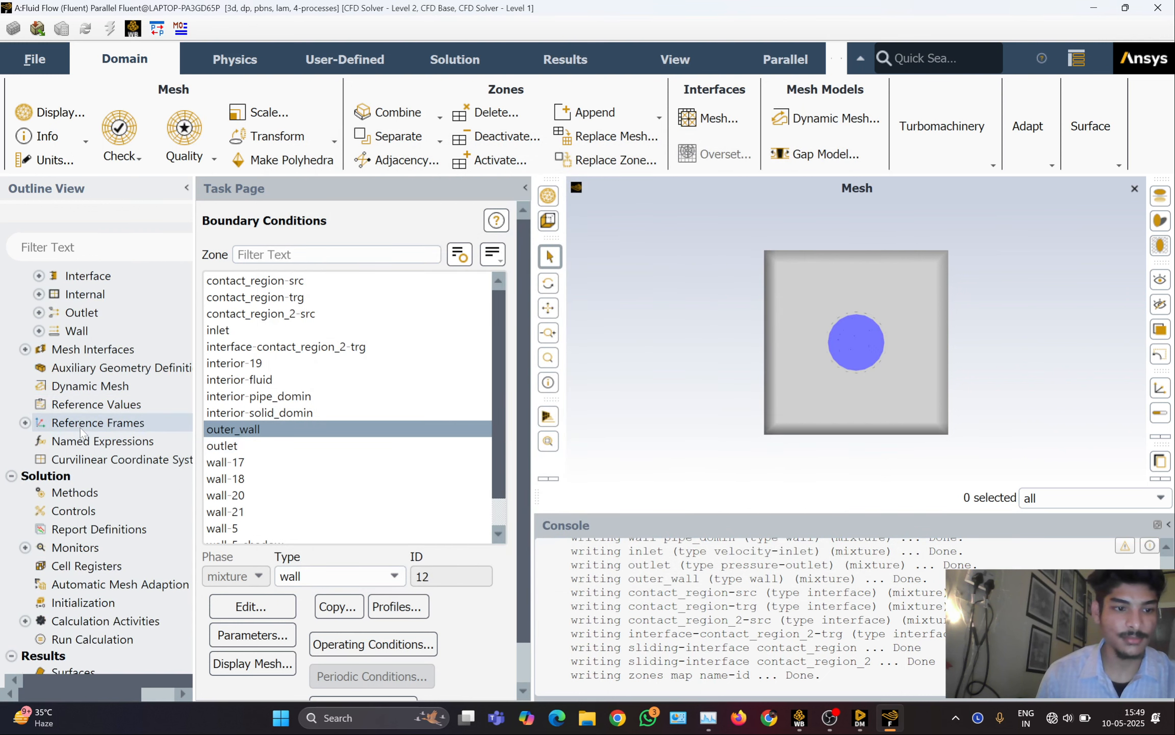
pyautogui.scroll(-2, 80, 441)
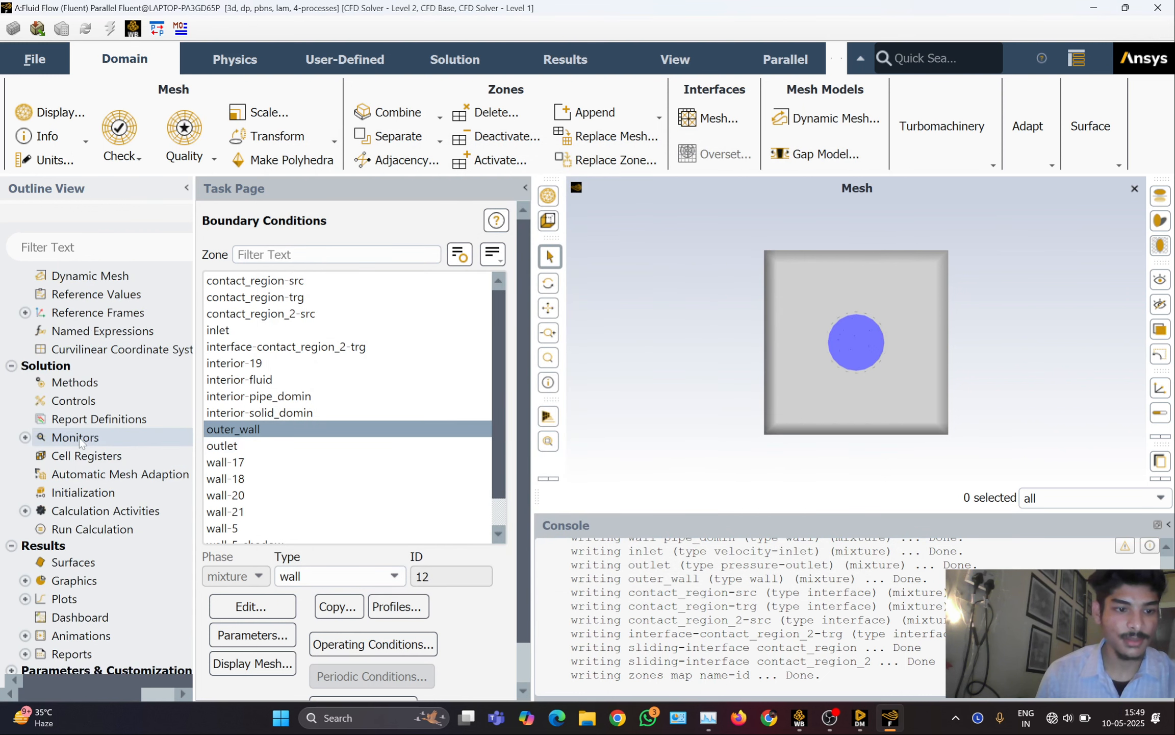
pyautogui.click(70, 495)
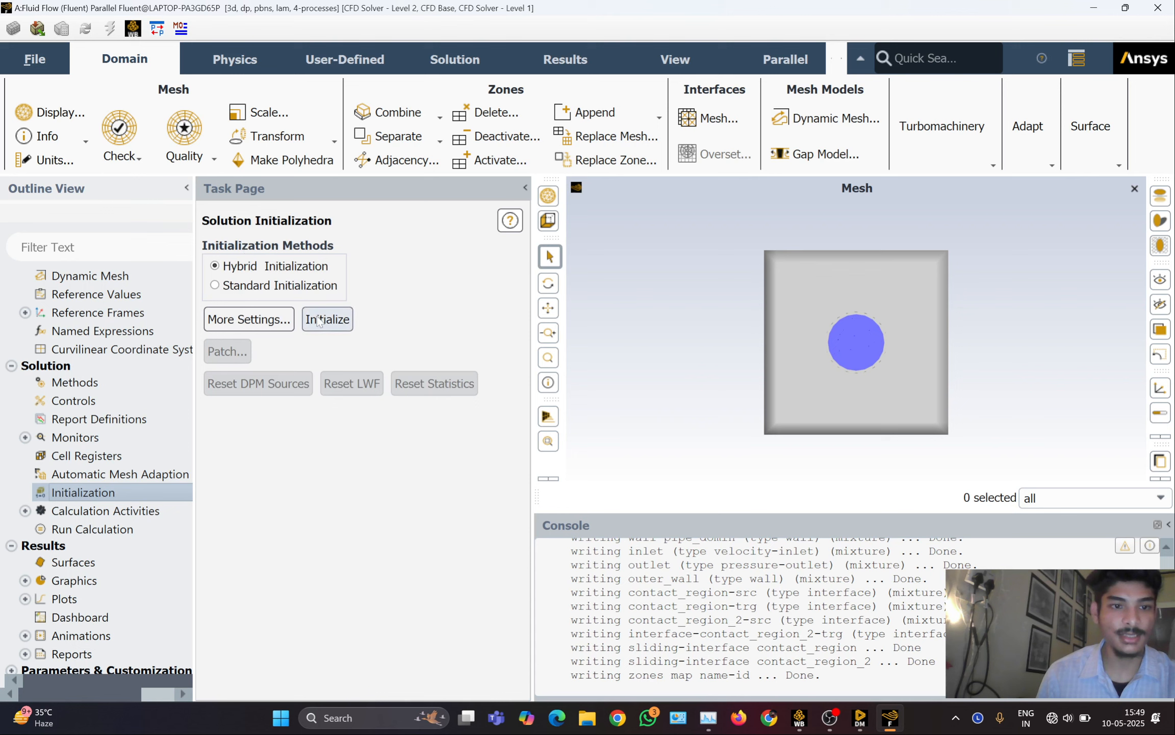
pyautogui.click(317, 319)
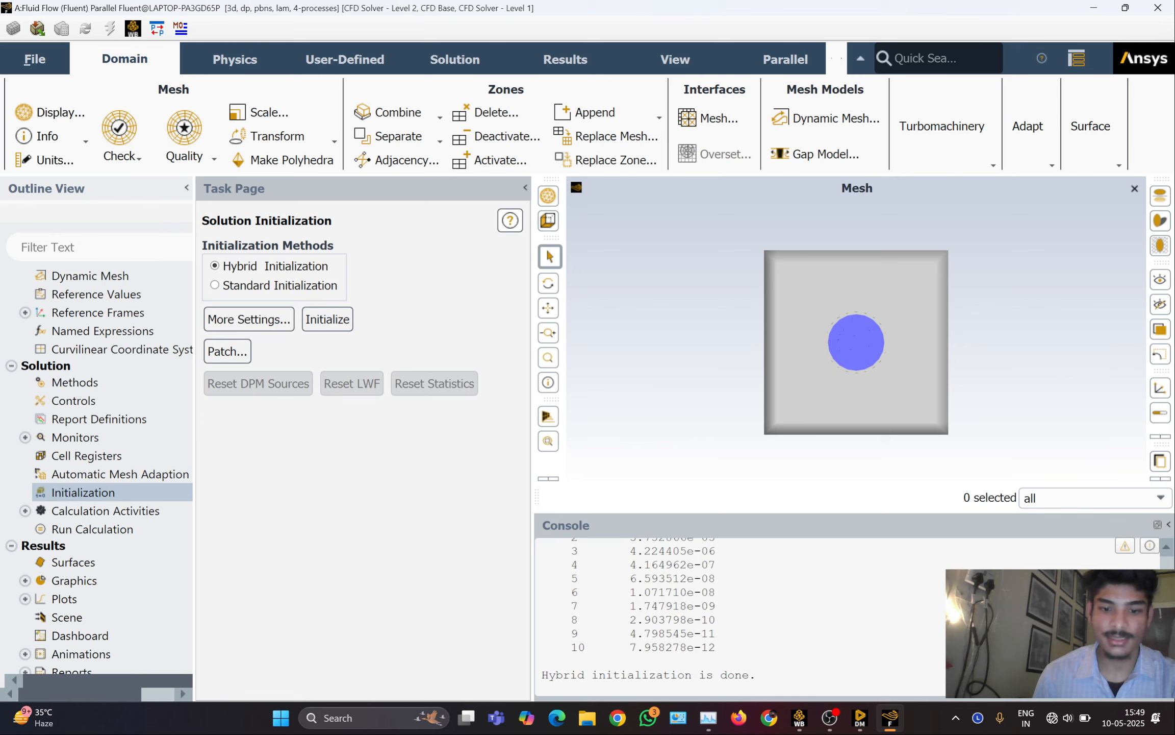
# Set the calculation to 500 iterations with a reporting interval of 10
pyautogui.click(132, 533)
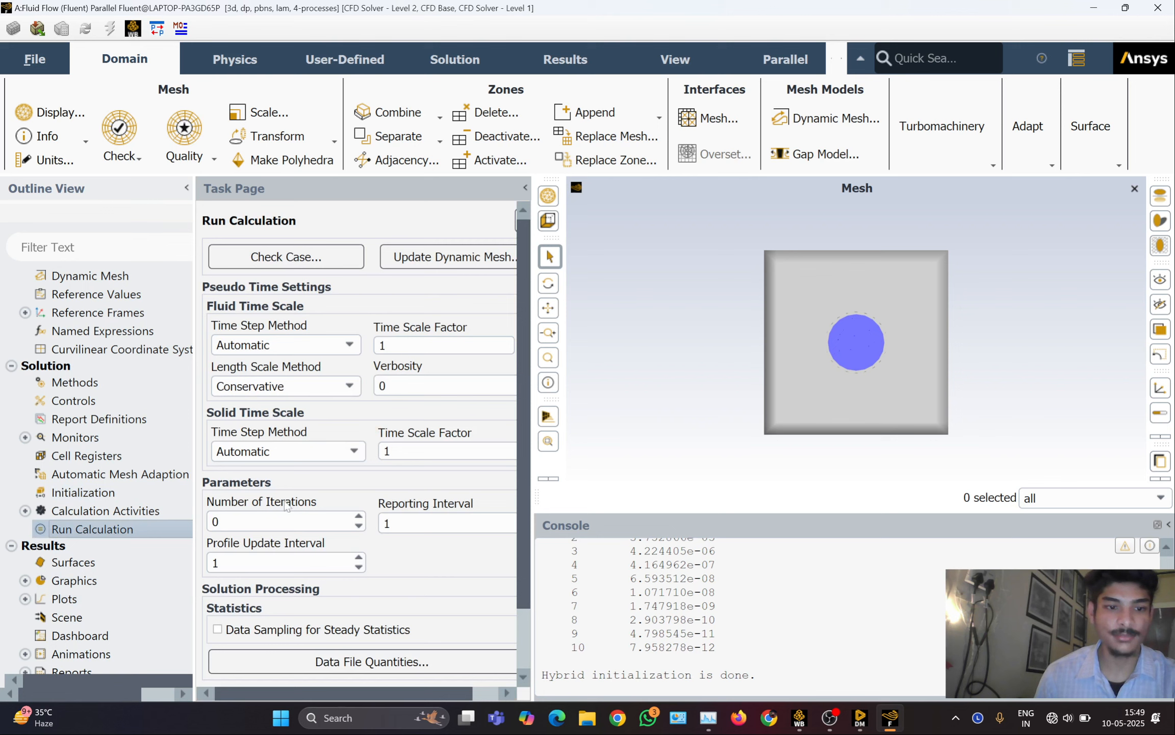
pyautogui.click(270, 521)
pyautogui.press('BackSpace')
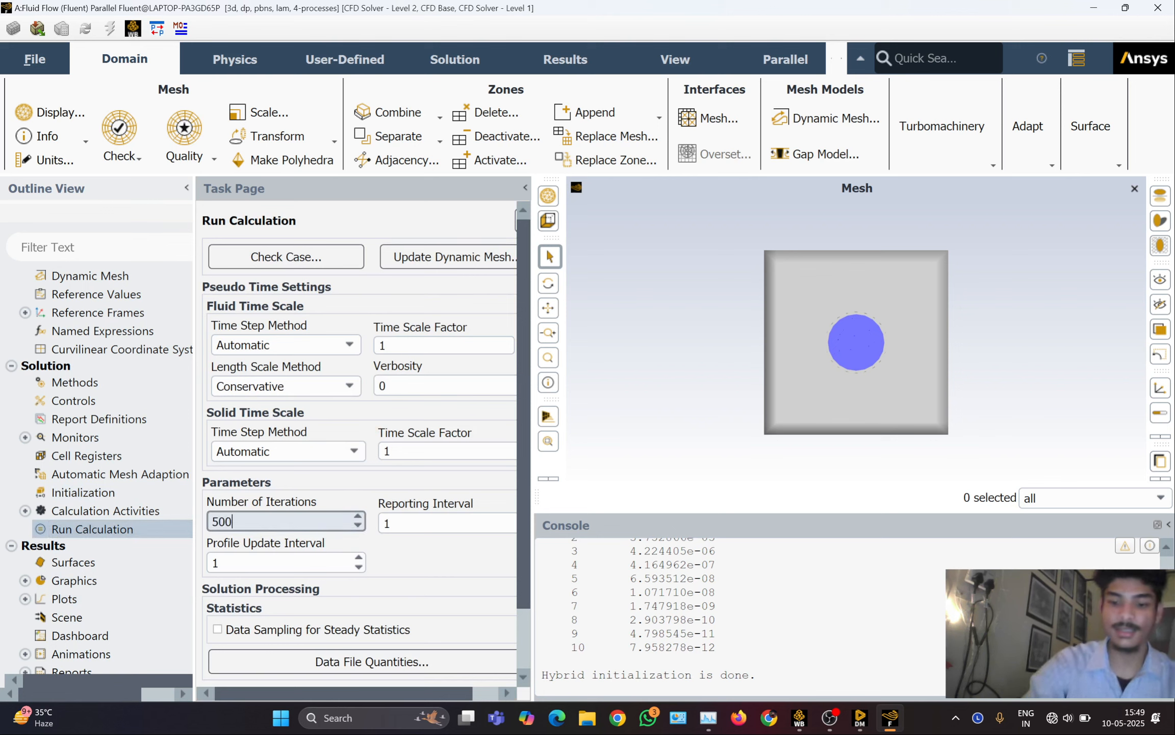
pyautogui.click(468, 517)
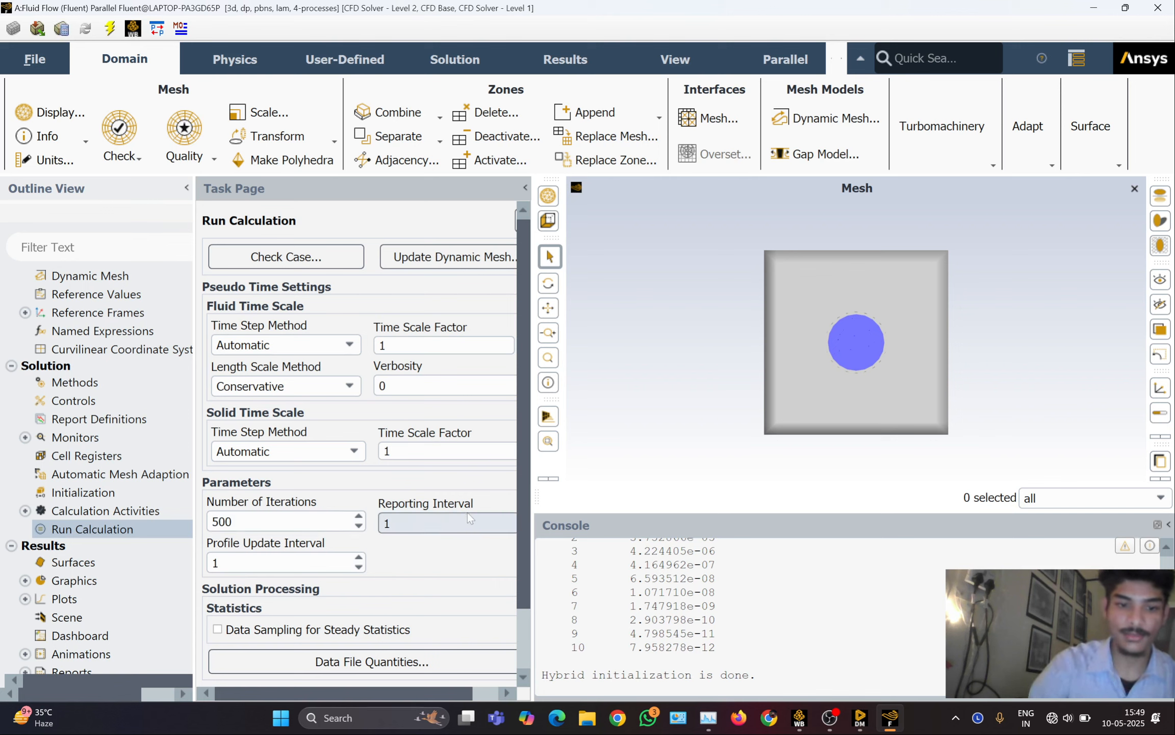
pyautogui.click(467, 517)
pyautogui.write('0')
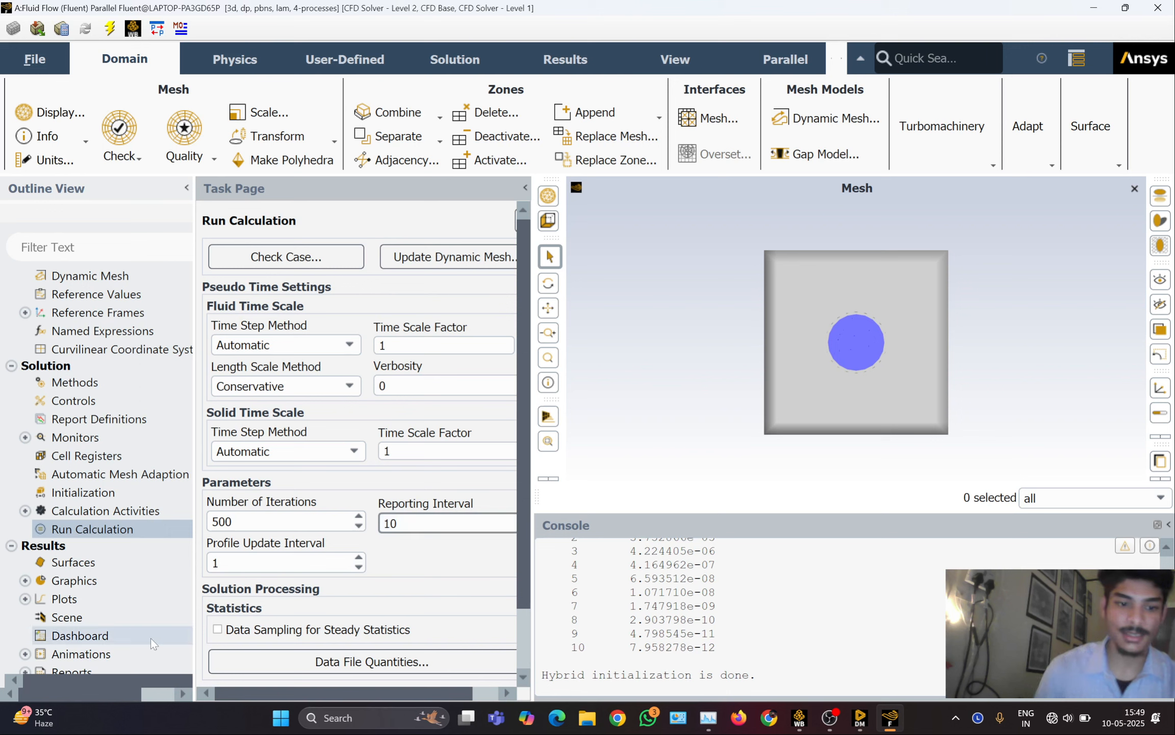
# Run the calculation and dismiss the completion message
pyautogui.scroll(-2, 344, 637)
pyautogui.click(344, 638)
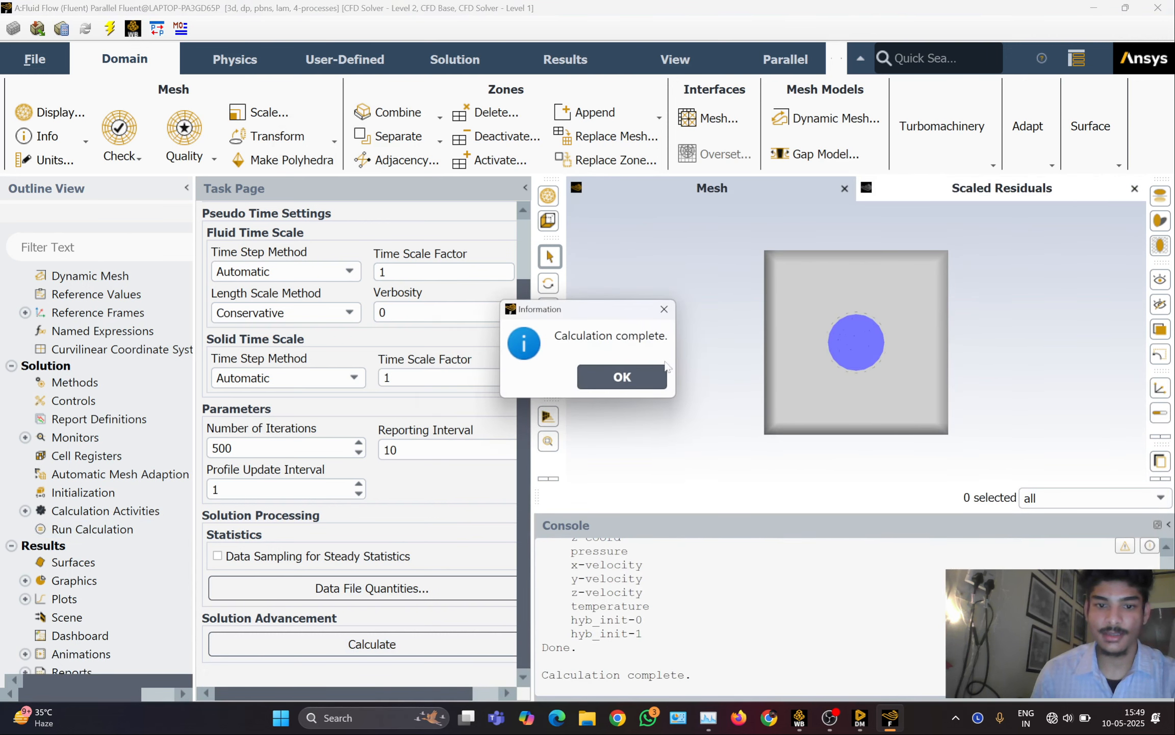
pyautogui.click(638, 376)
# Create a filled Static Pressure contour on contact_region_2-src with Global Range turned off and display it
pyautogui.scroll(-1, 69, 568)
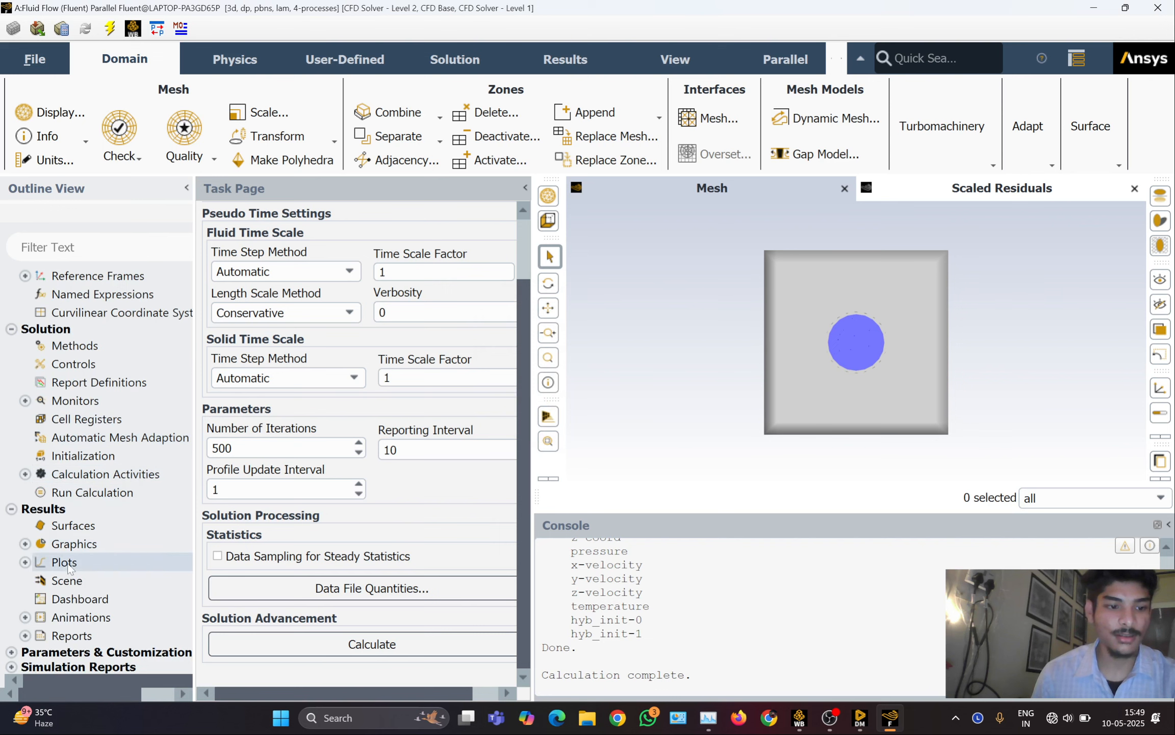
pyautogui.doubleClick(71, 544)
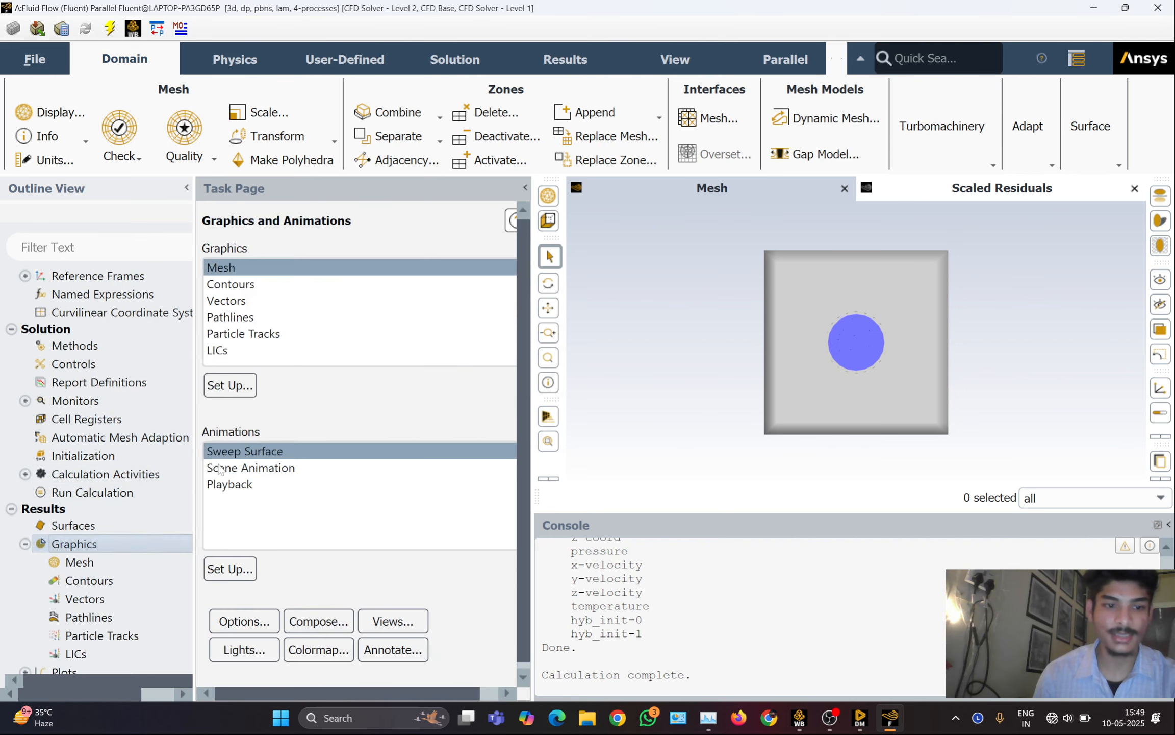
pyautogui.doubleClick(279, 286)
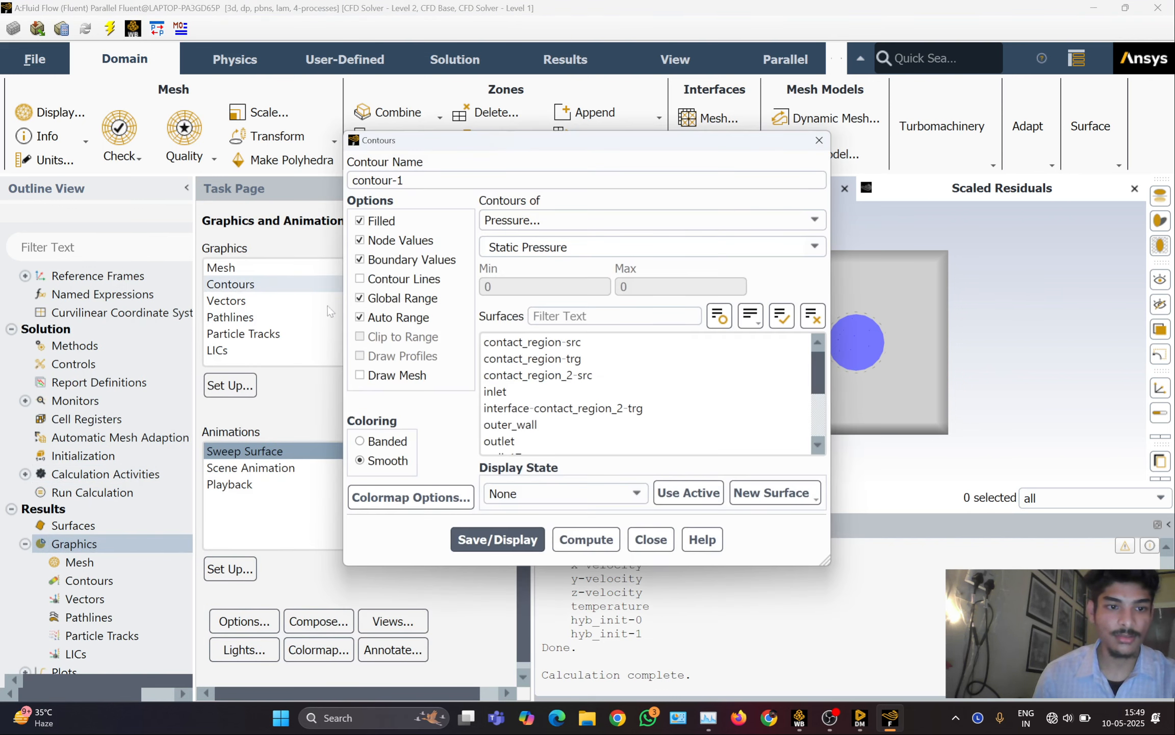
pyautogui.click(364, 299)
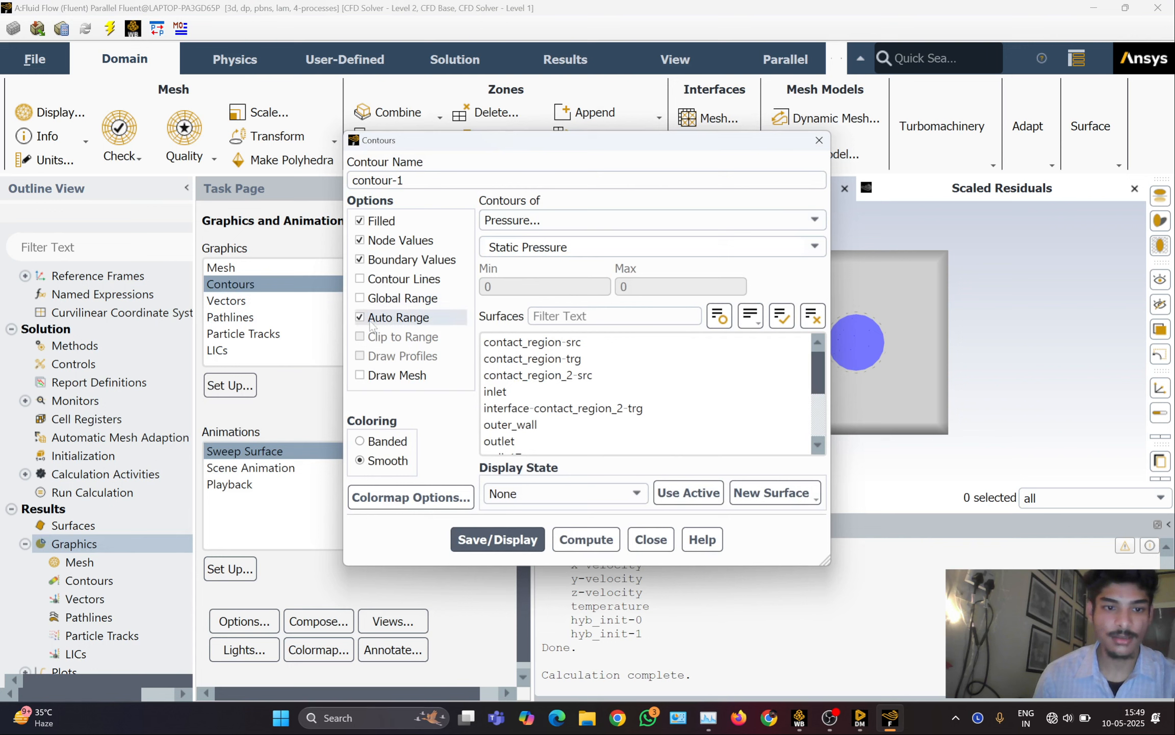
pyautogui.click(574, 377)
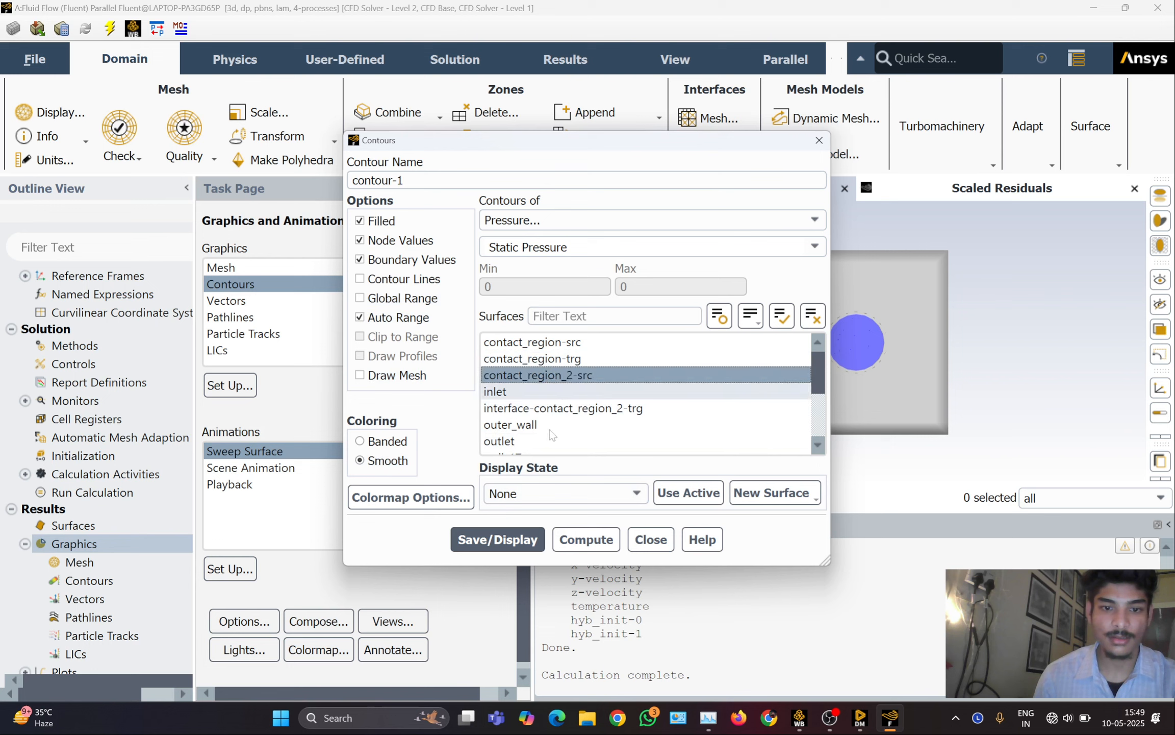
pyautogui.click(516, 539)
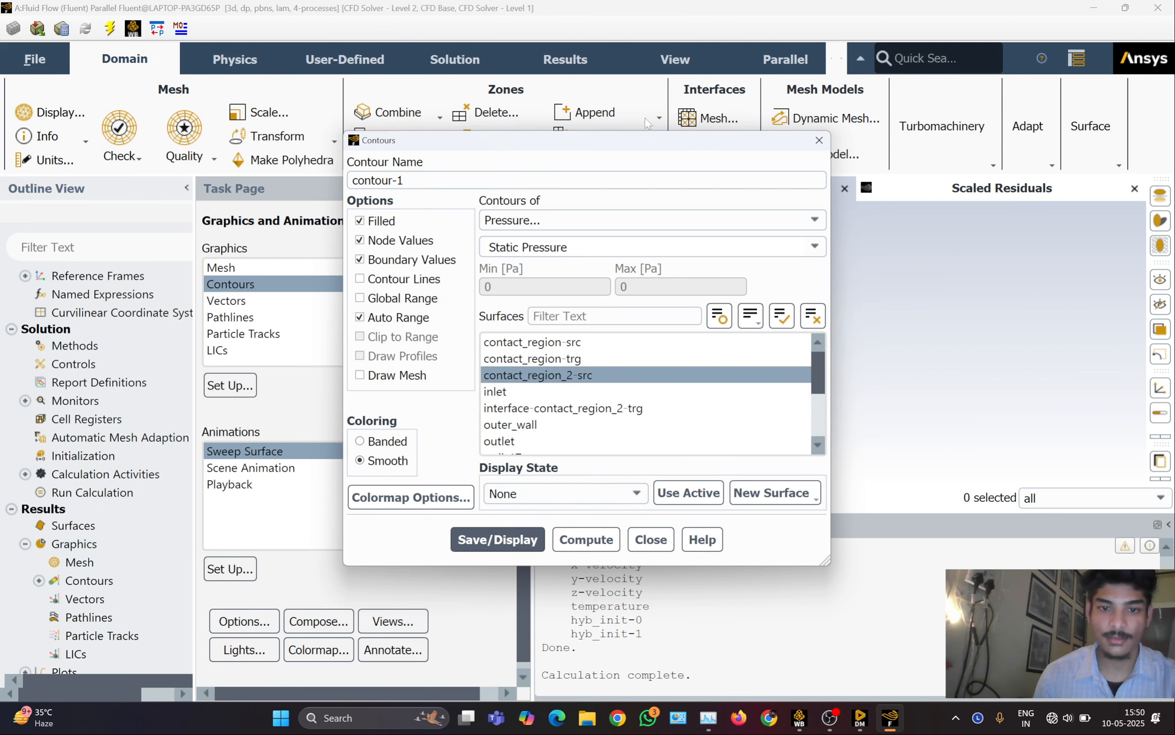
# Change contour-1 to Static Temperature and display it on contact_region_2-src
pyautogui.moveTo(636, 138); pyautogui.dragTo(326, 176)
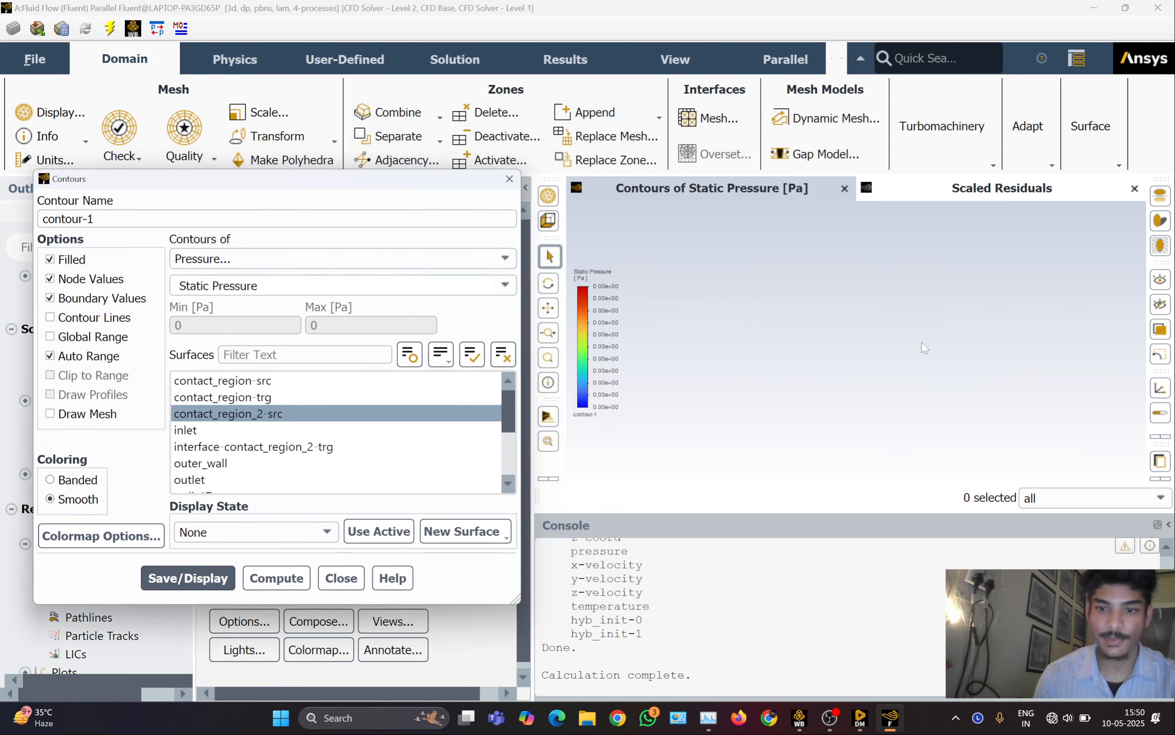
pyautogui.click(504, 261)
pyautogui.click(375, 325)
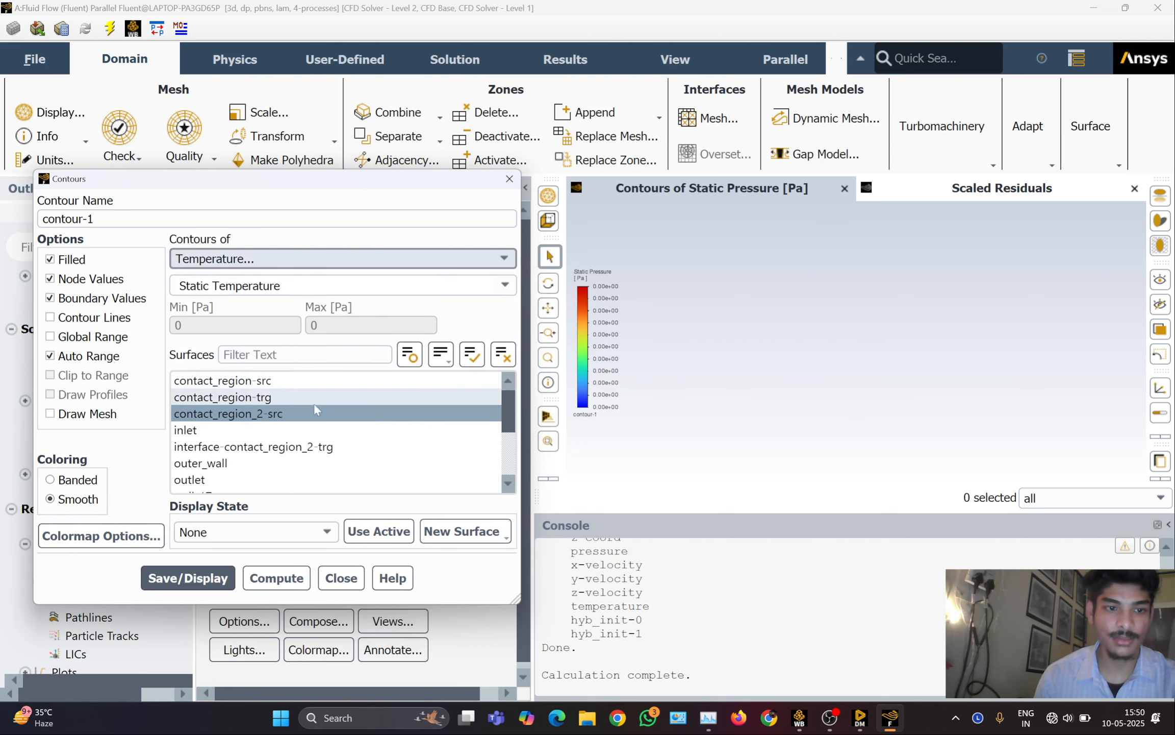
pyautogui.click(188, 578)
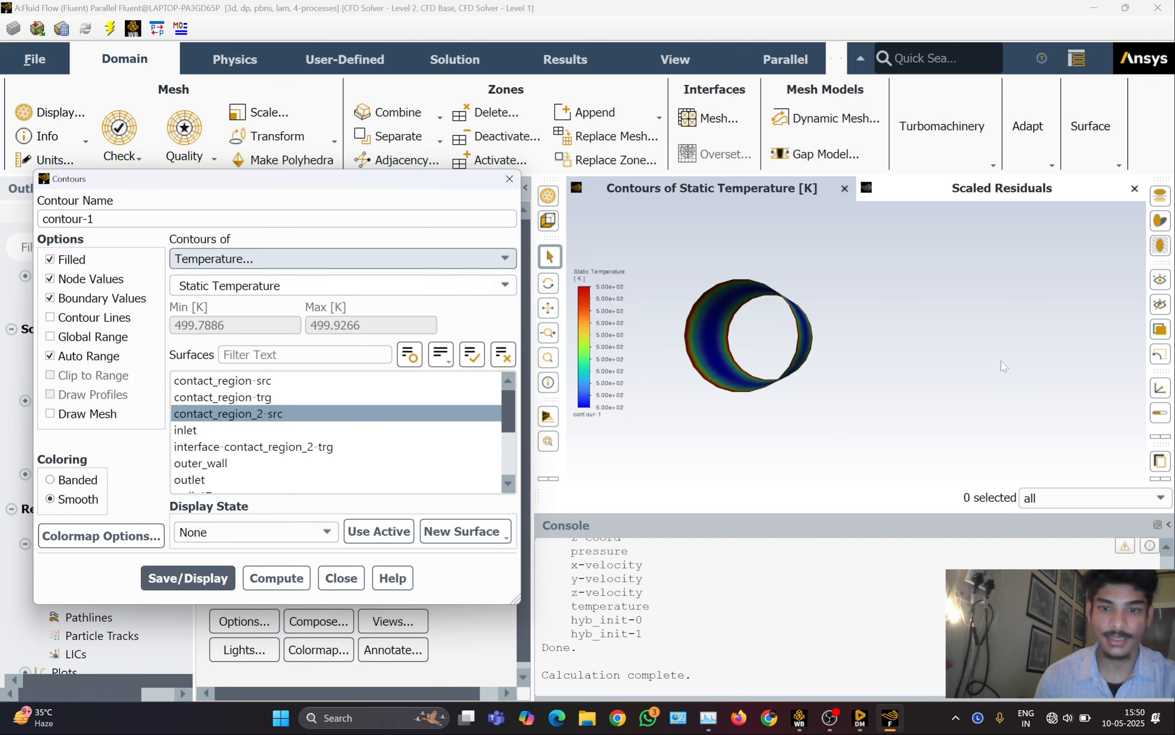
pyautogui.moveTo(1001, 360)
pyautogui.mouseDown()
pyautogui.moveTo(769, 397)
pyautogui.moveTo(738, 370)
pyautogui.moveTo(780, 337)
pyautogui.mouseUp()
# Display the temperature contour with contact_region-trg added, and again with contact_region-src in its place
pyautogui.keyDown('ctrl'); pyautogui.click(306, 397); pyautogui.keyUp('ctrl')
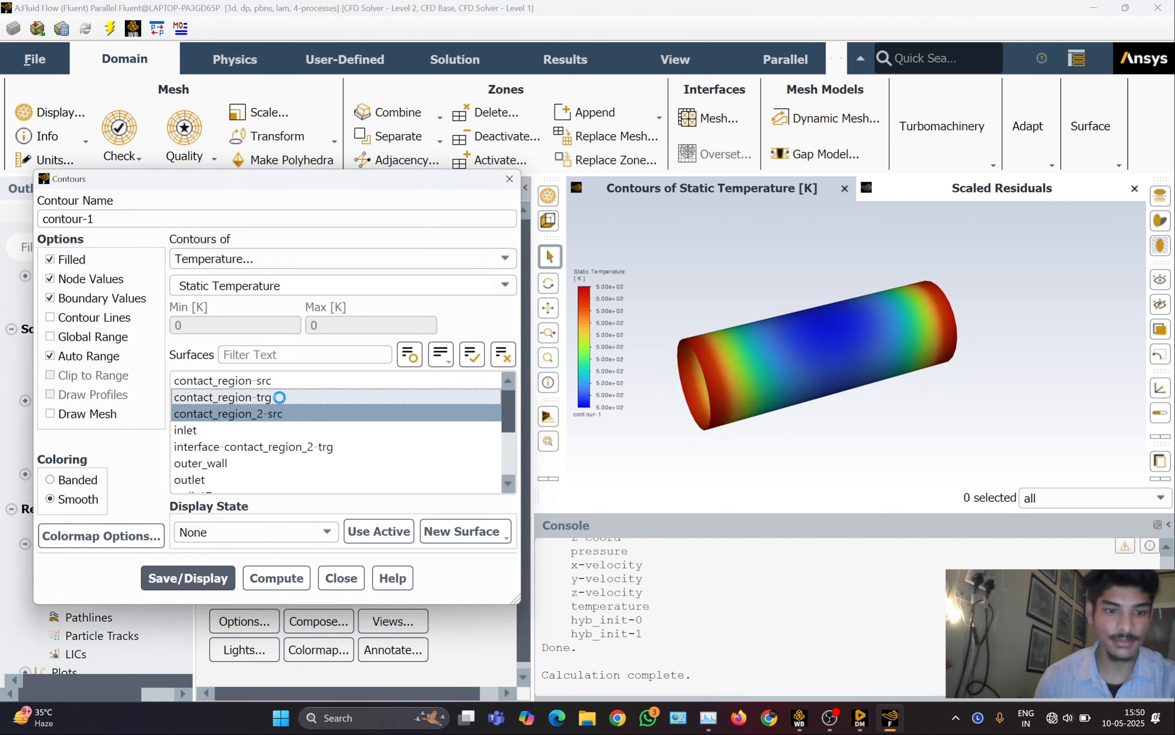
pyautogui.click(200, 573)
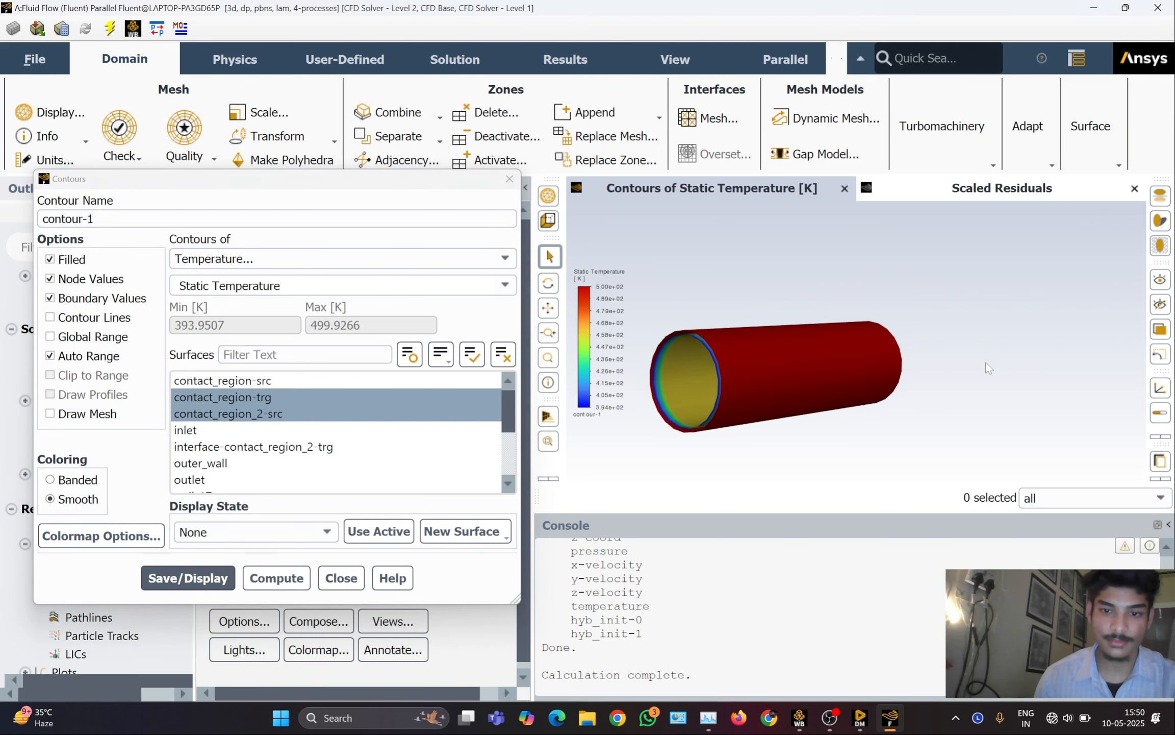
pyautogui.click(230, 396)
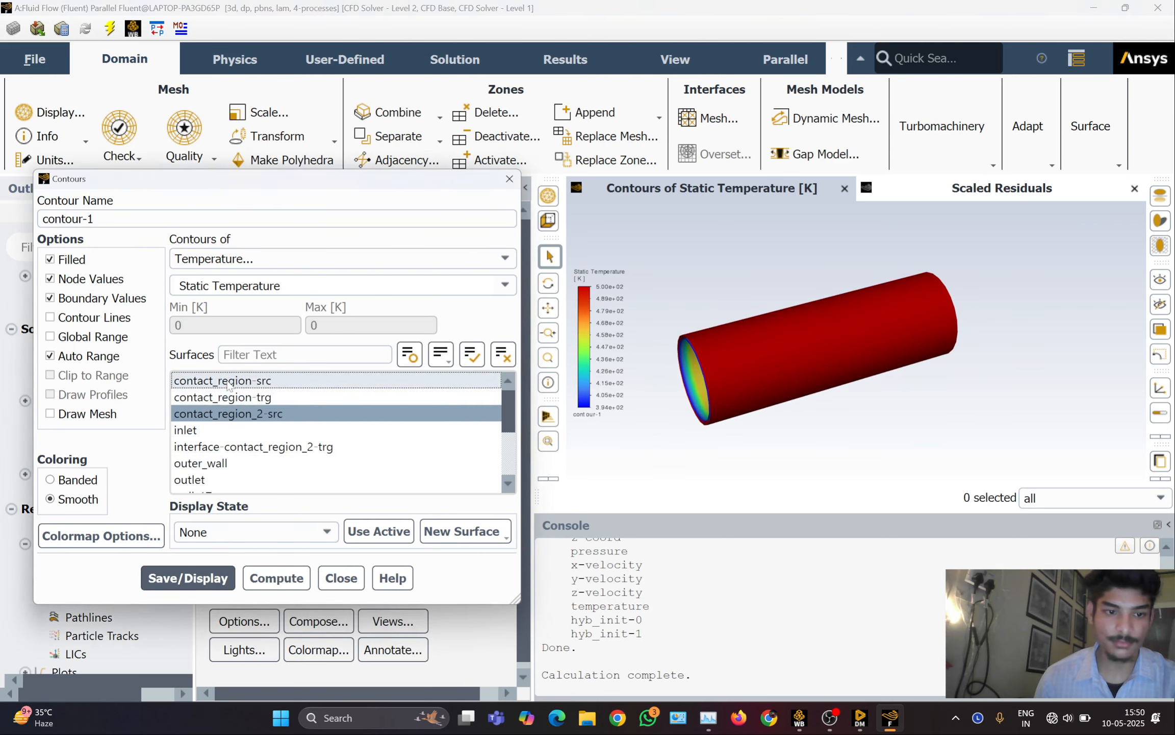
pyautogui.click(230, 383)
pyautogui.click(199, 579)
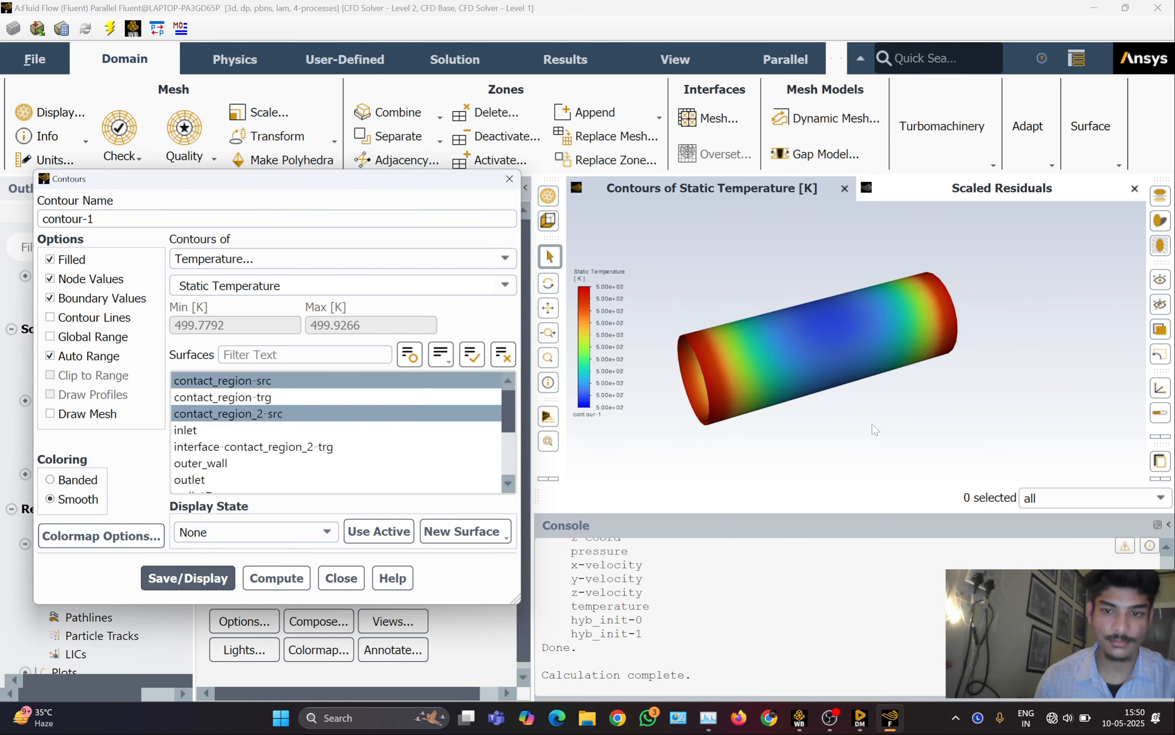
# Add the inlet and outlet to the temperature contour's surfaces, trying interface-contact_region_2-trg as well
pyautogui.keyDown('ctrl'); pyautogui.click(308, 446); pyautogui.keyUp('ctrl')
pyautogui.click(188, 578)
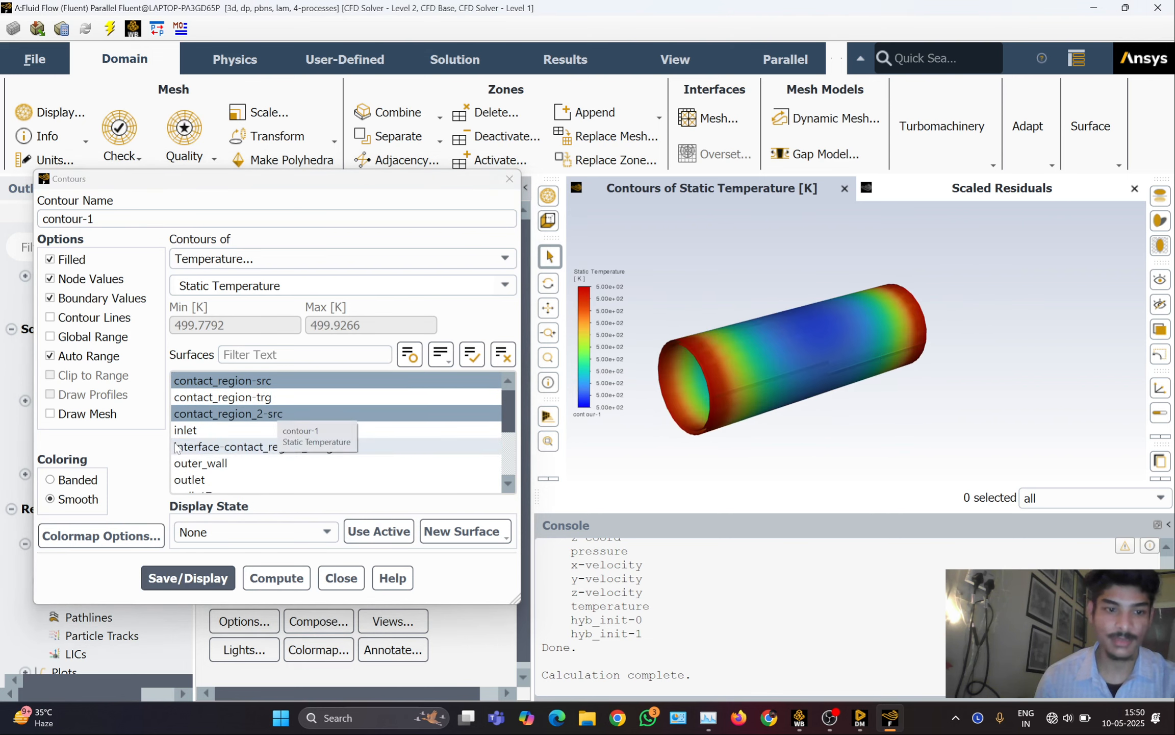
pyautogui.keyDown('ctrl'); pyautogui.click(199, 430); pyautogui.keyUp('ctrl')
pyautogui.click(188, 577)
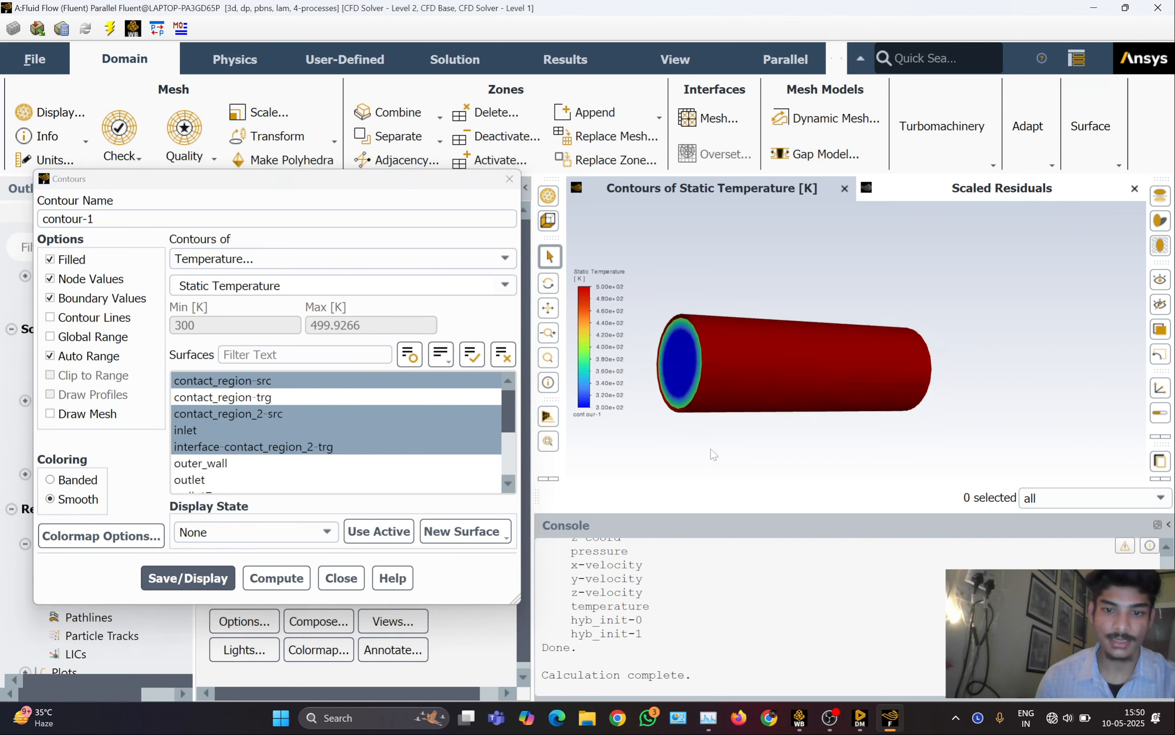
pyautogui.keyDown('ctrl'); pyautogui.click(229, 431); pyautogui.keyUp('ctrl')
pyautogui.keyDown('ctrl'); pyautogui.click(204, 480); pyautogui.keyUp('ctrl')
pyautogui.moveTo(911, 371)
pyautogui.mouseDown()
pyautogui.moveTo(759, 362)
pyautogui.moveTo(925, 356)
pyautogui.mouseUp()
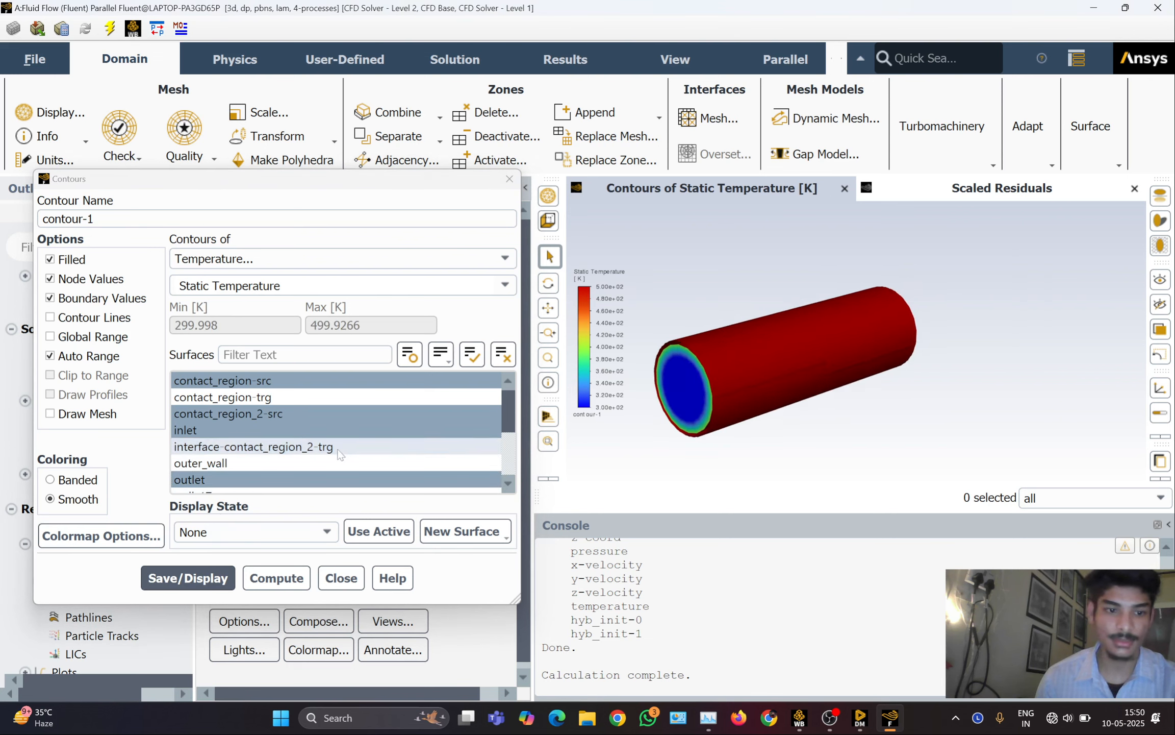
# Include outer_wall and interface-contact_region_2-trg in the temperature contour and display it on the whole box
pyautogui.scroll(-2, 288, 447)
pyautogui.scroll(-1, 288, 446)
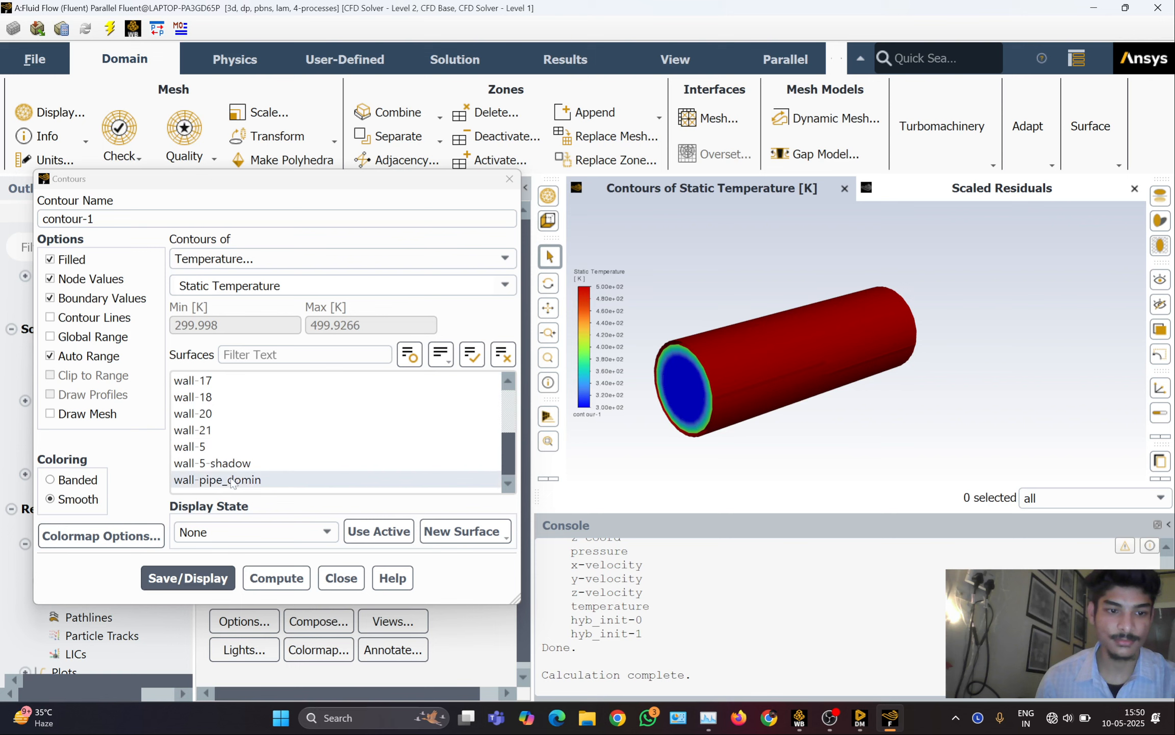
pyautogui.click(243, 480)
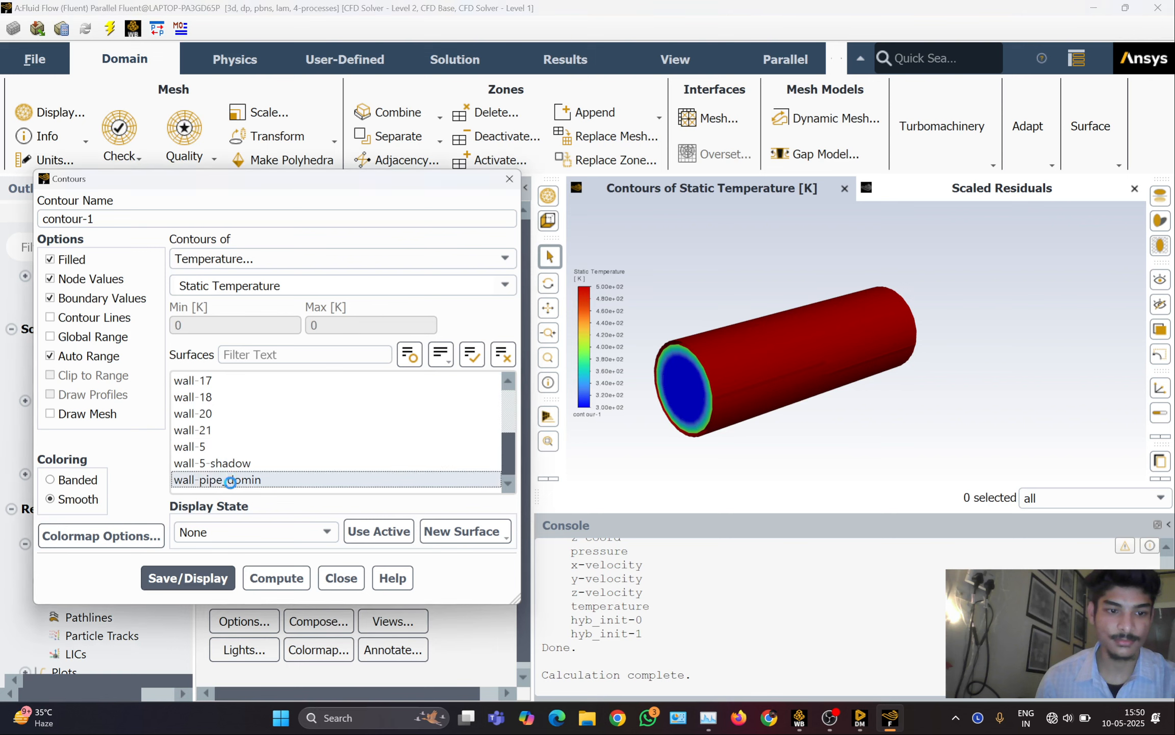
pyautogui.scroll(2, 228, 439)
pyautogui.click(227, 447)
pyautogui.click(188, 577)
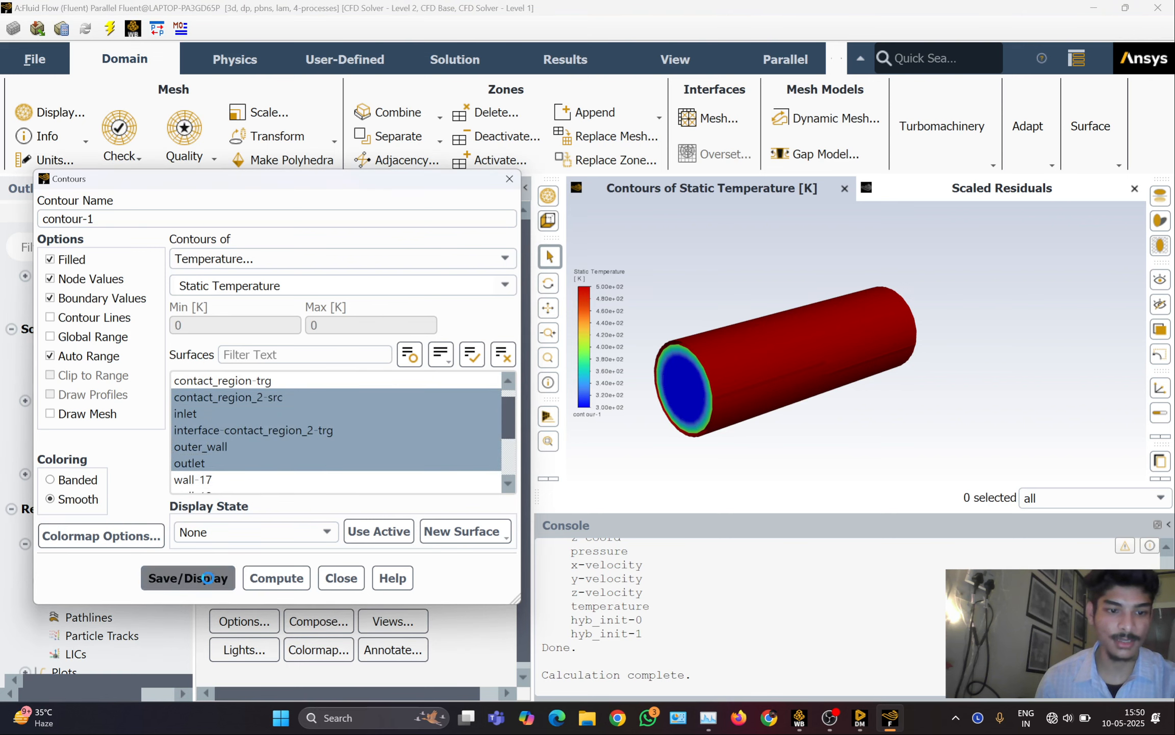
pyautogui.moveTo(727, 401); pyautogui.dragTo(815, 316)
pyautogui.scroll(-3, 815, 316)
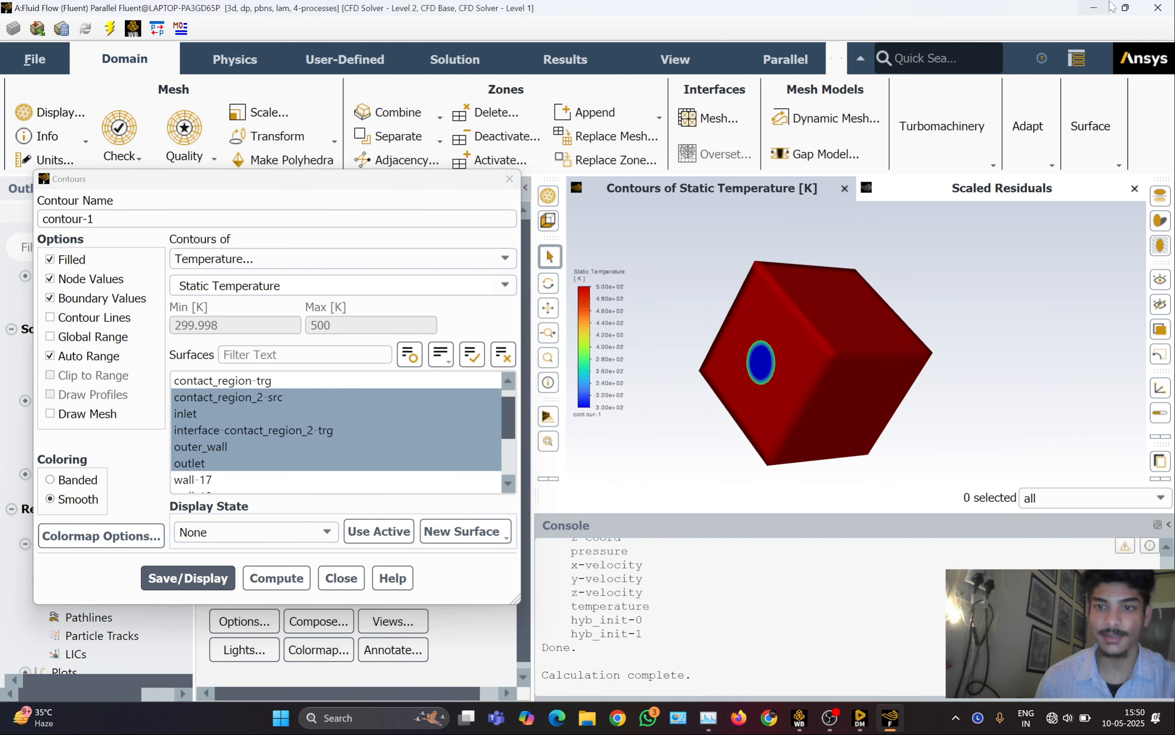
# Switch to Workbench and open the Fluid Flow (Fluent) system's Results in CFD-Post
pyautogui.click(1090, 6)
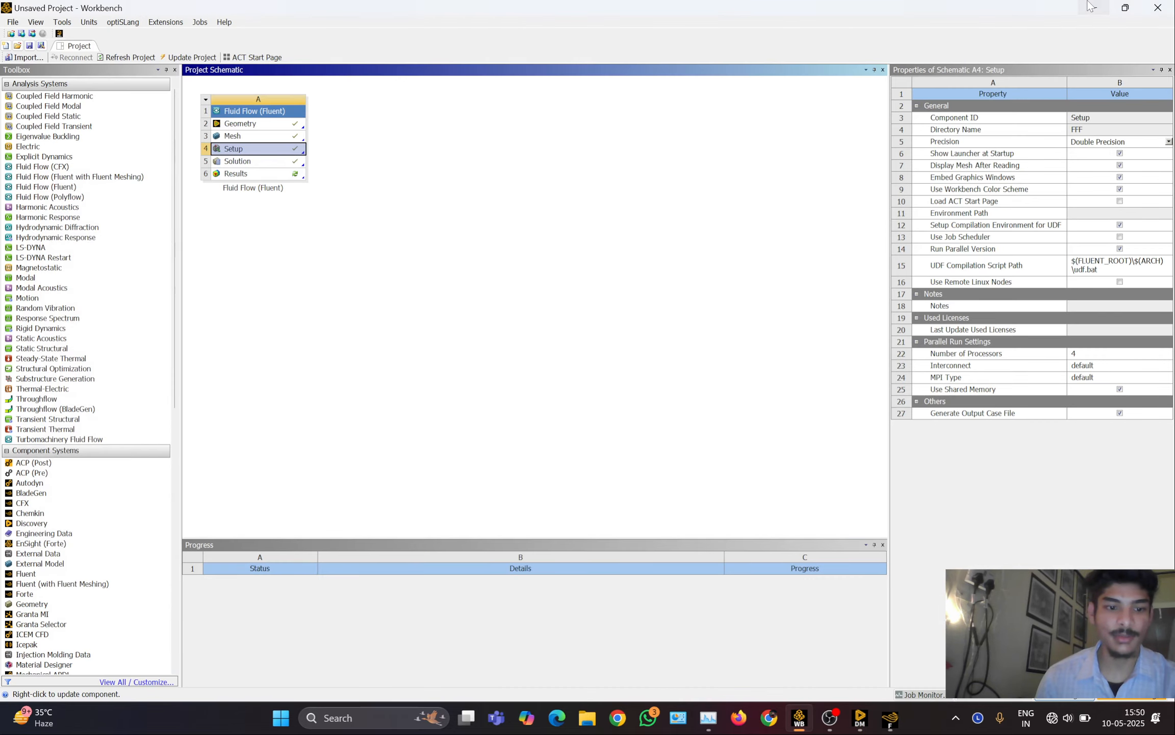
pyautogui.click(289, 175)
pyautogui.rightClick(288, 174)
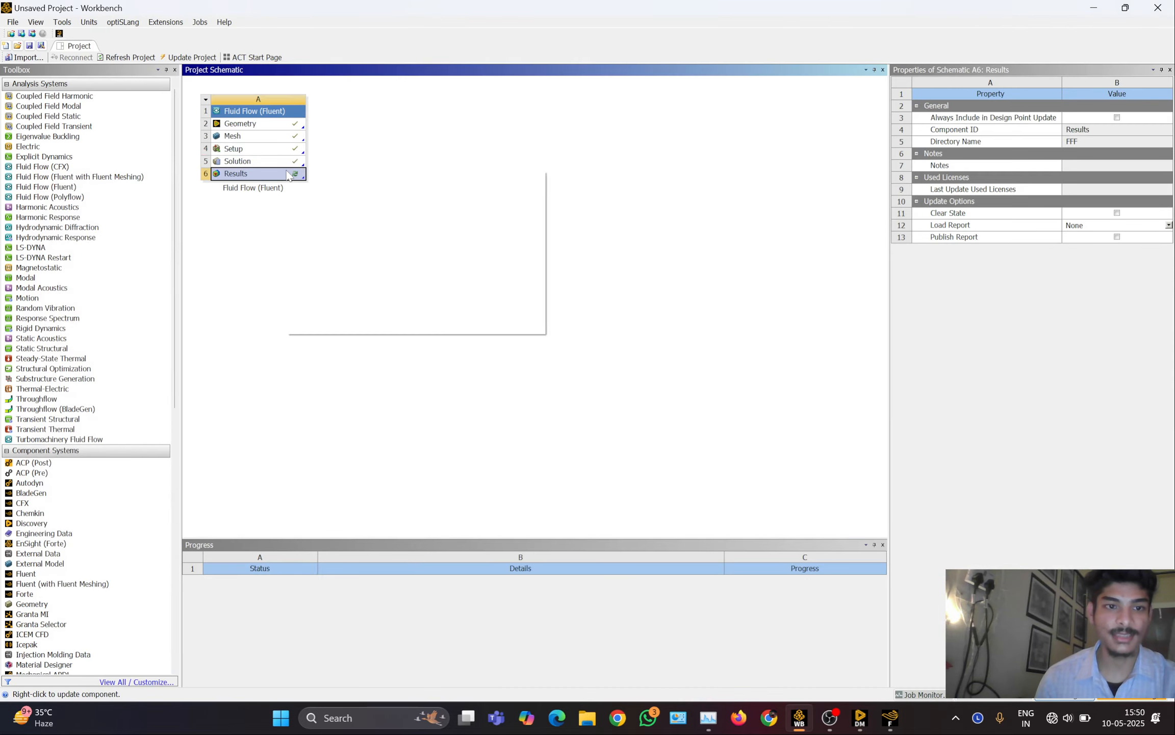
pyautogui.click(315, 179)
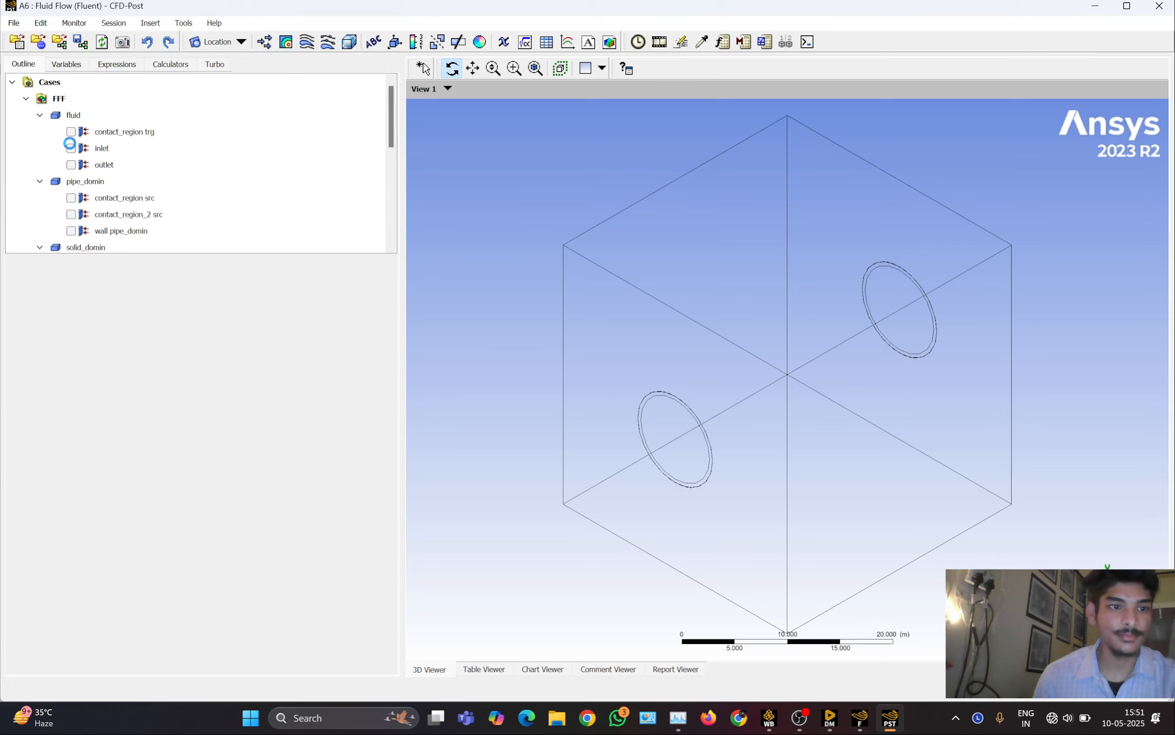
# Show the fluid domain's inlet and outlet, turning contact_region trg on and off to check it
pyautogui.click(71, 147)
pyautogui.click(71, 164)
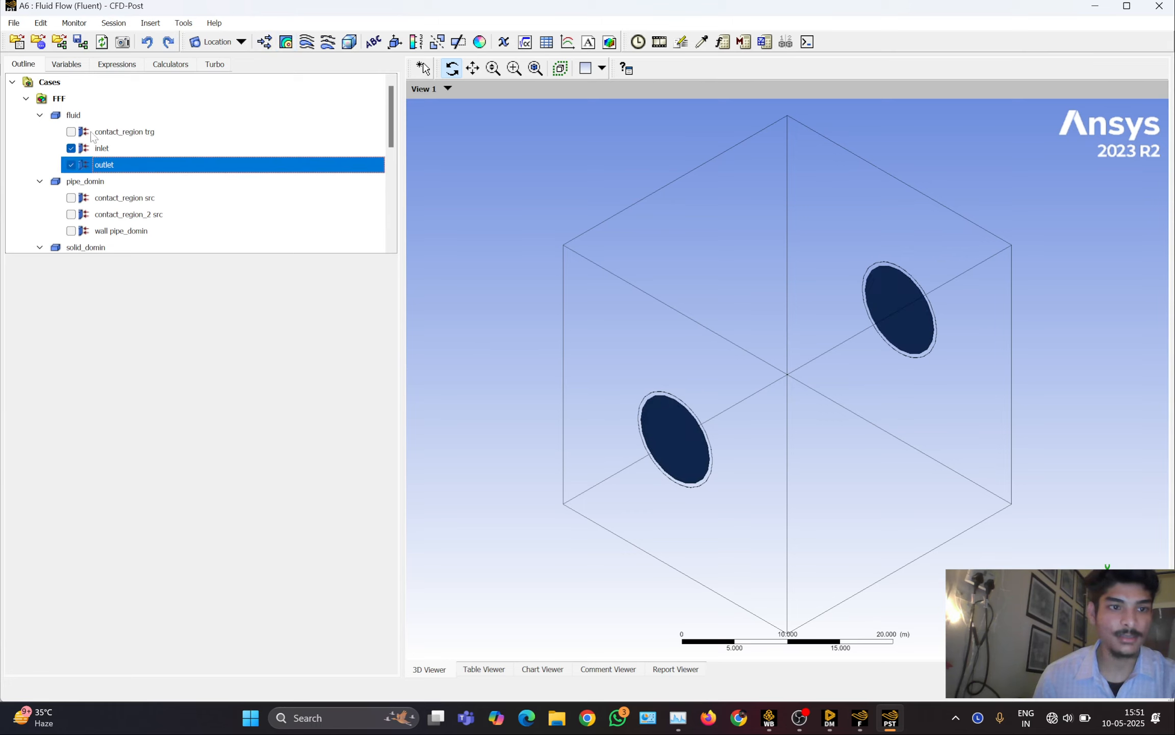
pyautogui.click(71, 132)
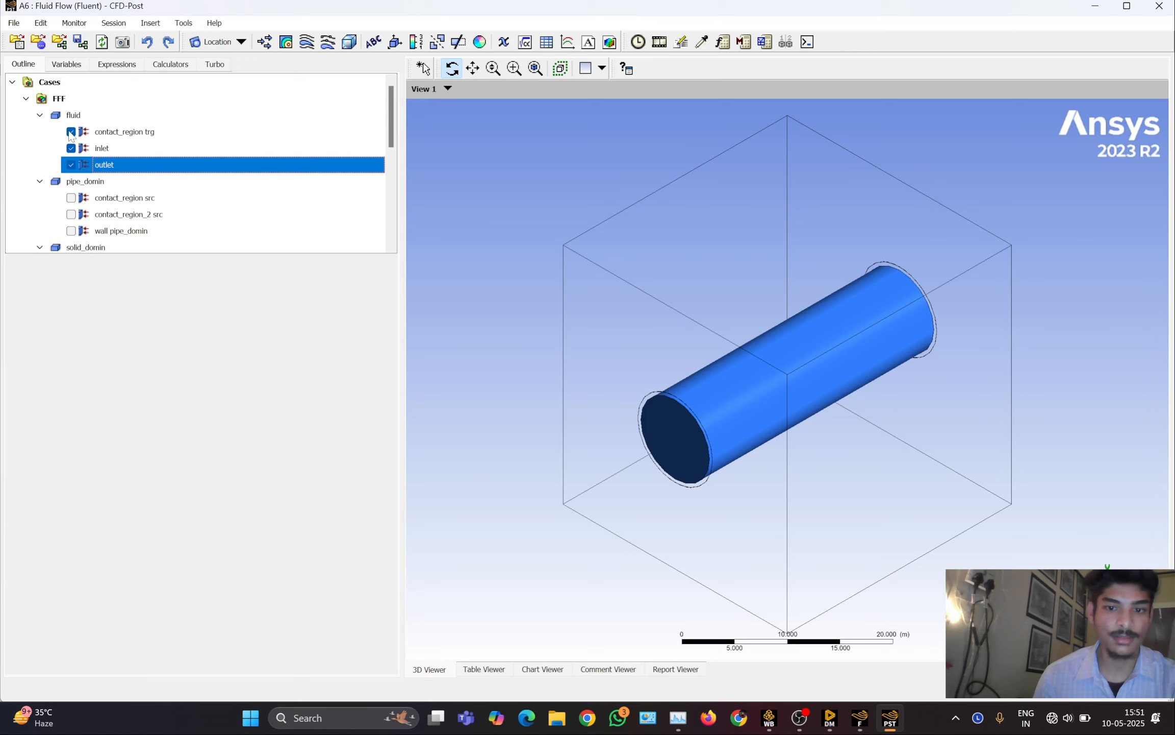
pyautogui.click(70, 132)
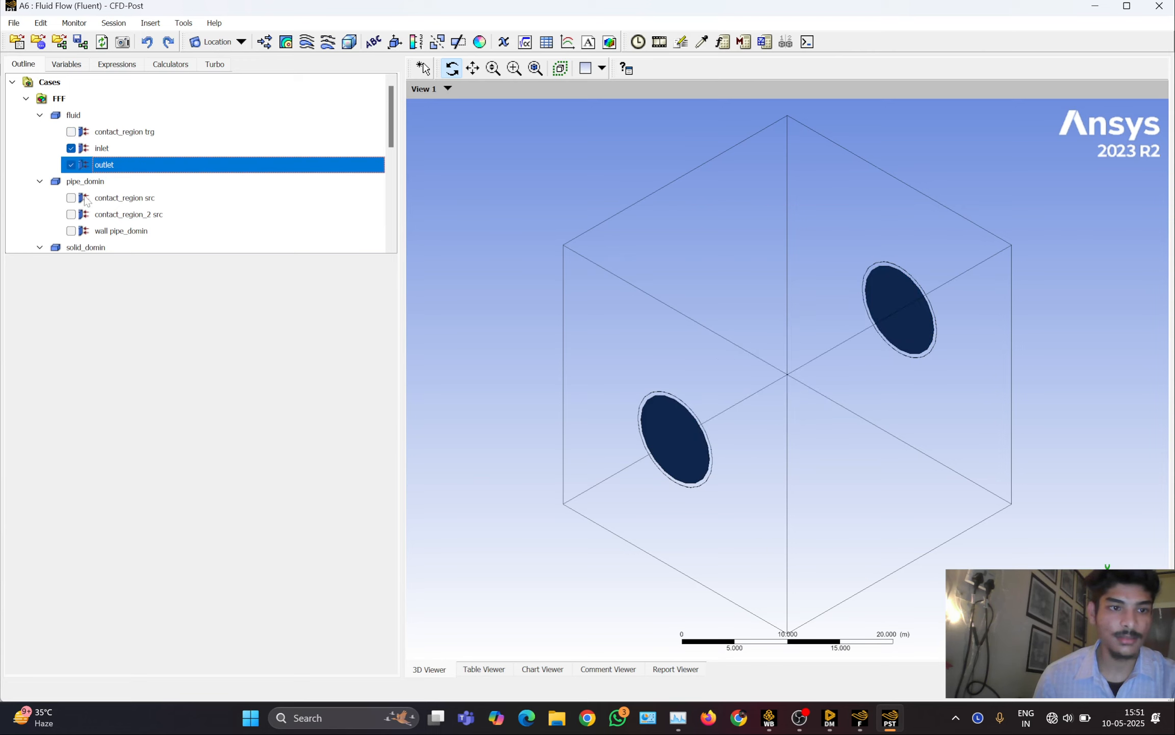
# Show the solid domain's outer_wall and interface contact_region_2 trg surfaces
pyautogui.scroll(-2, 85, 200)
pyautogui.click(71, 181)
pyautogui.click(72, 164)
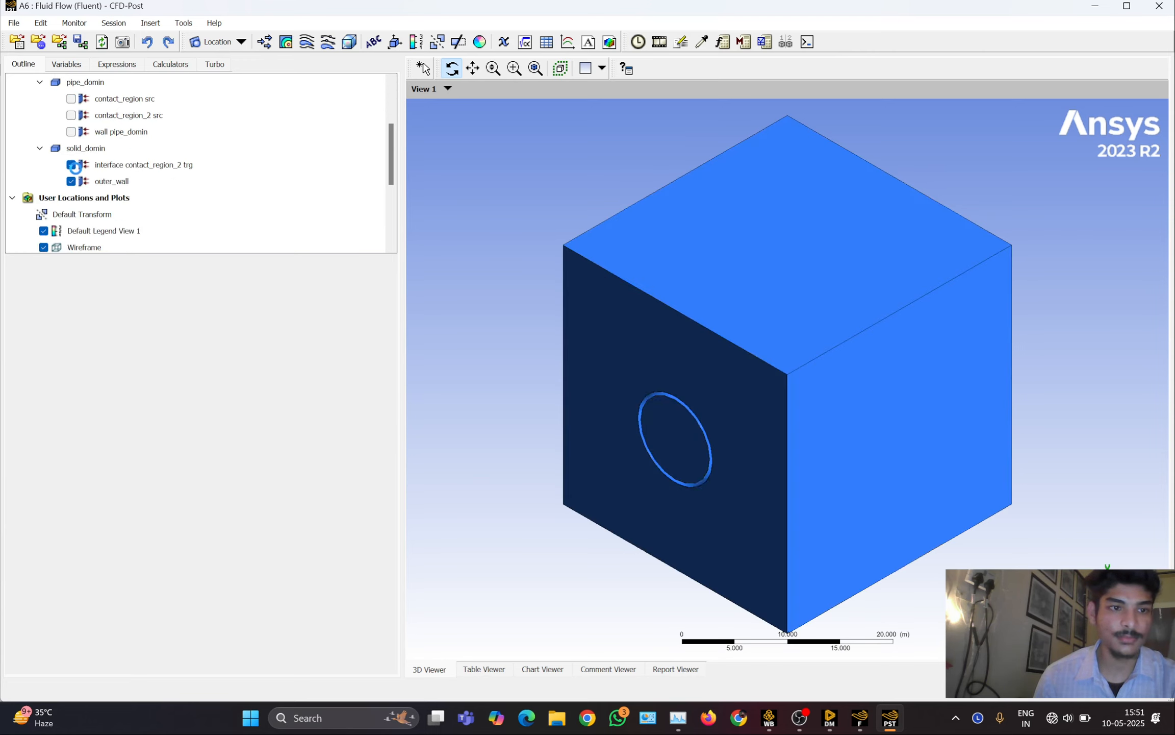
# Set the transparency of outer_wall to 0.8 and apply it
pyautogui.click(104, 182)
pyautogui.click(62, 283)
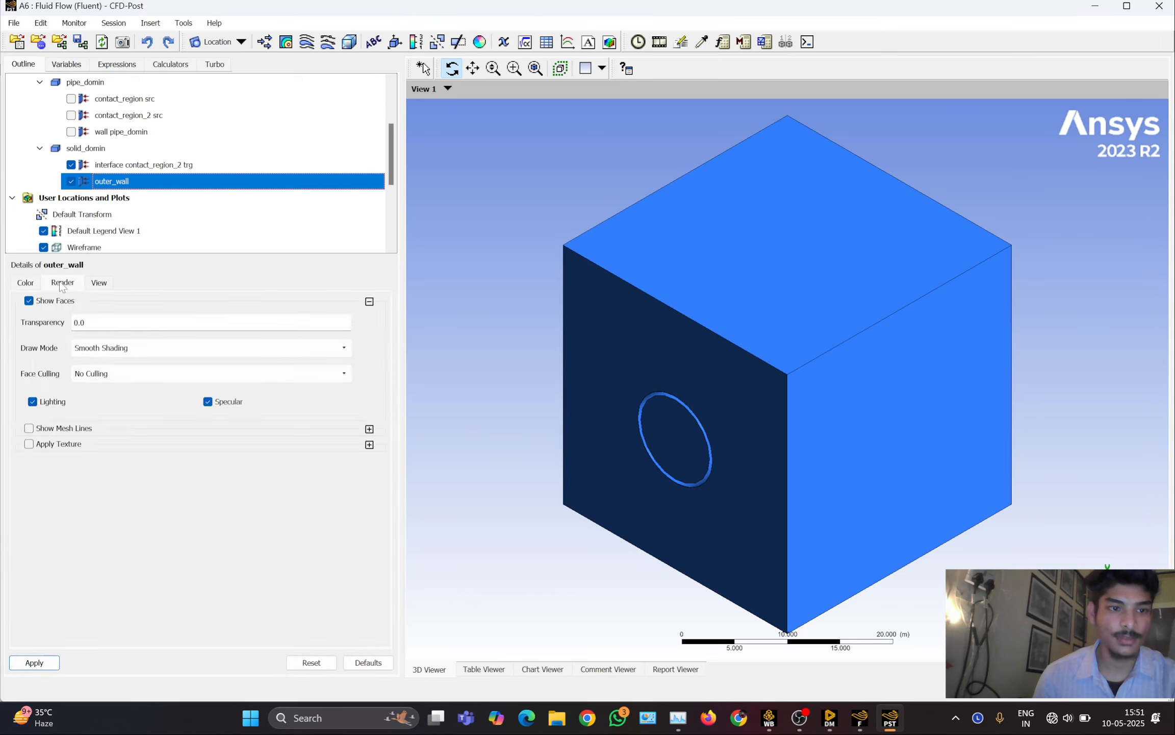
pyautogui.click(92, 324)
pyautogui.write('0.8')
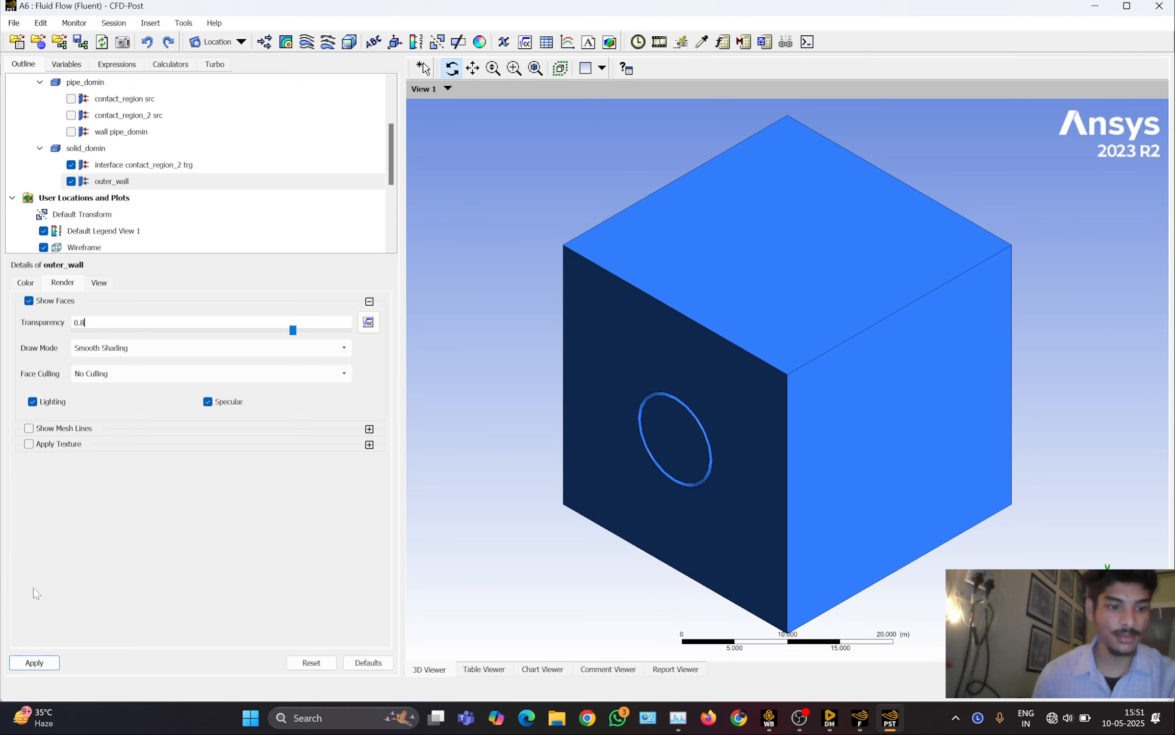
pyautogui.click(40, 662)
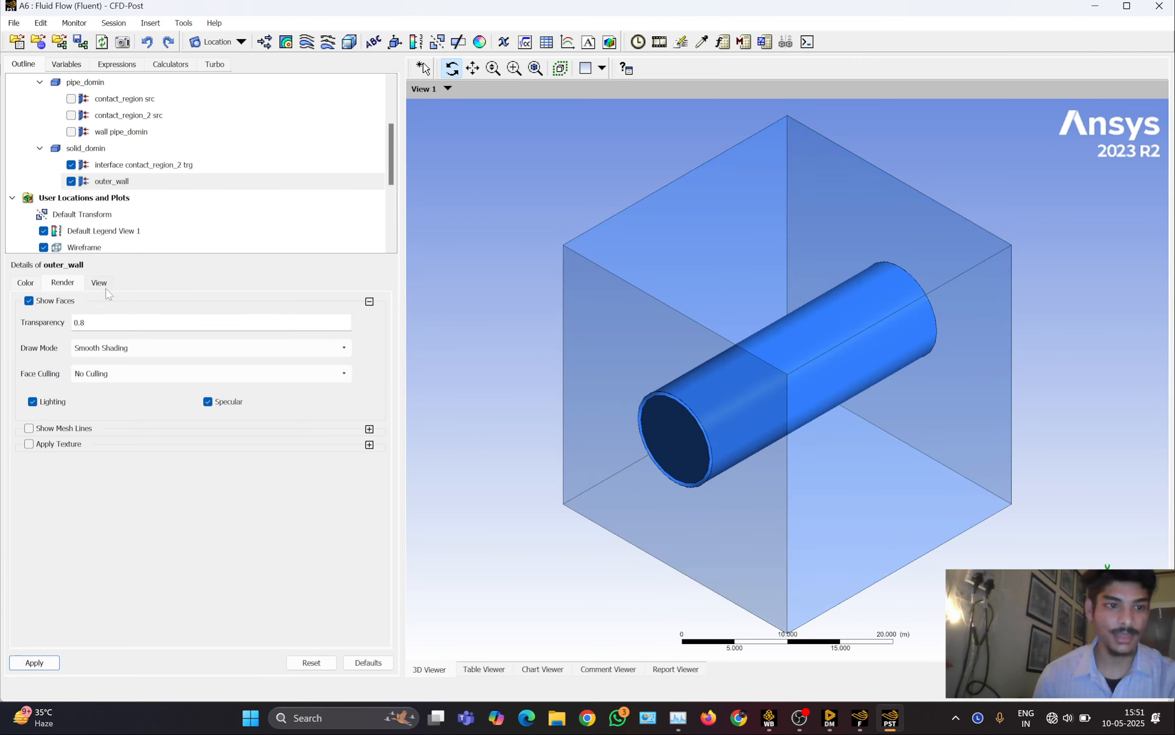
# Set the transparency of interface contact_region_2 trg to 0.9 and apply it
pyautogui.click(109, 168)
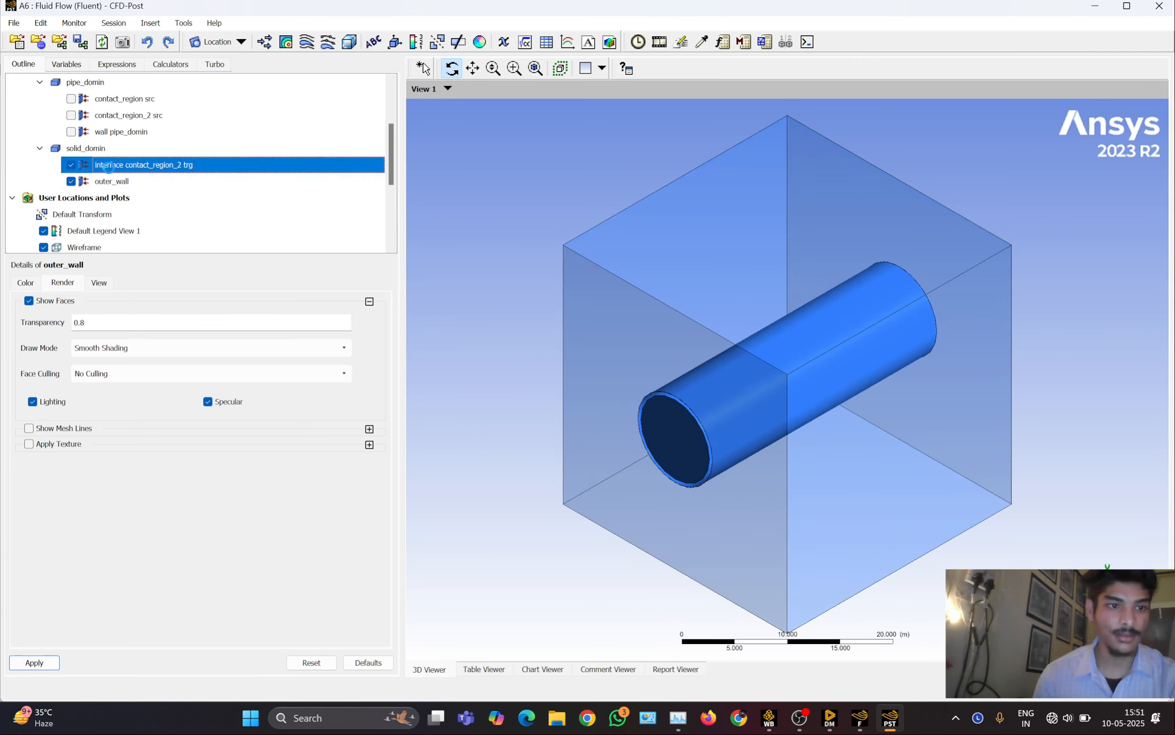
pyautogui.click(111, 323)
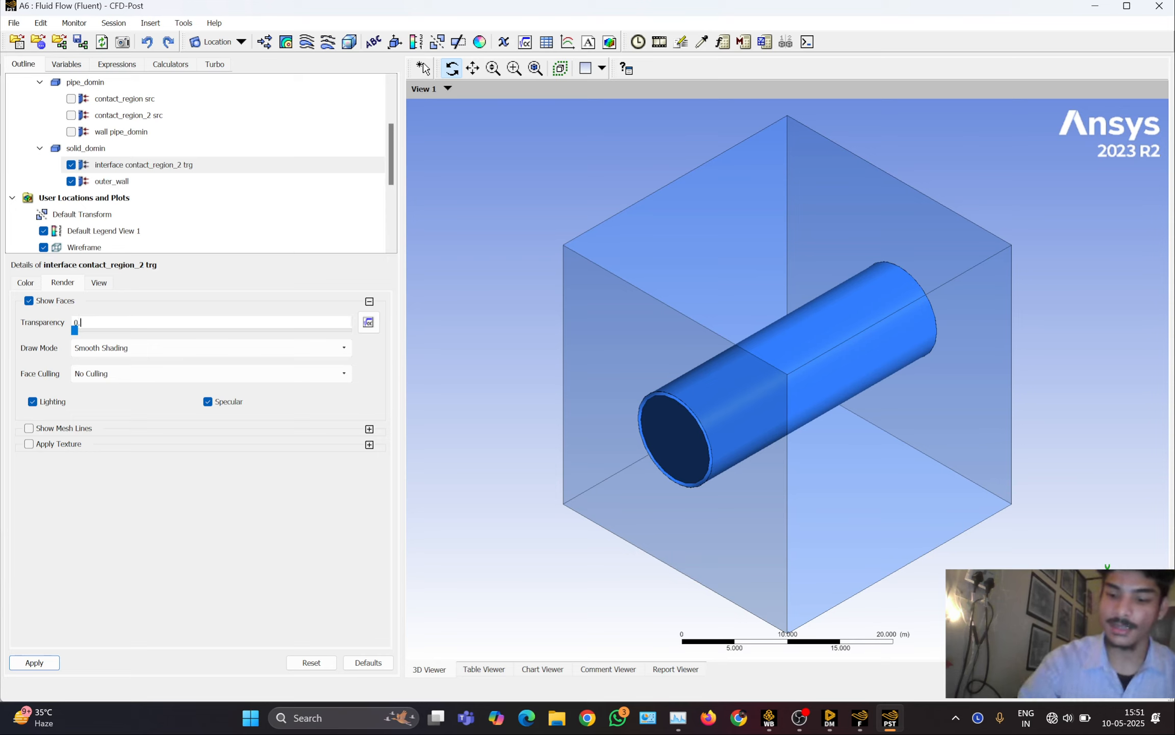
pyautogui.write('0.9')
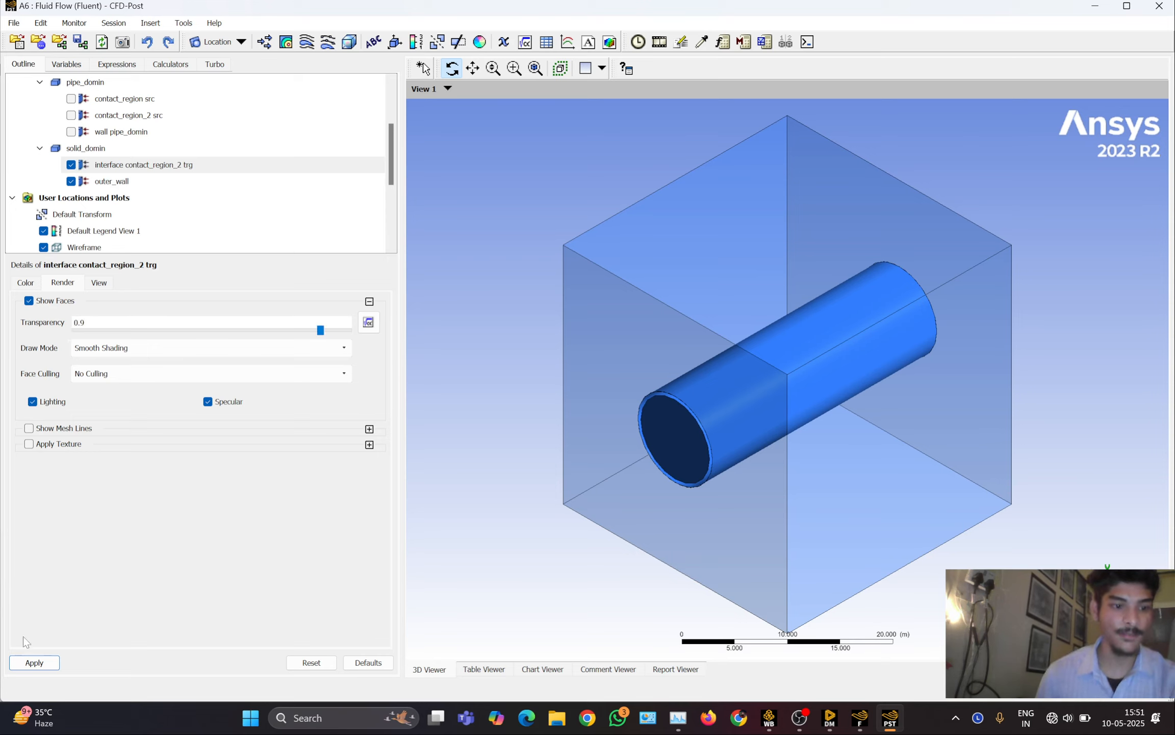
pyautogui.click(32, 663)
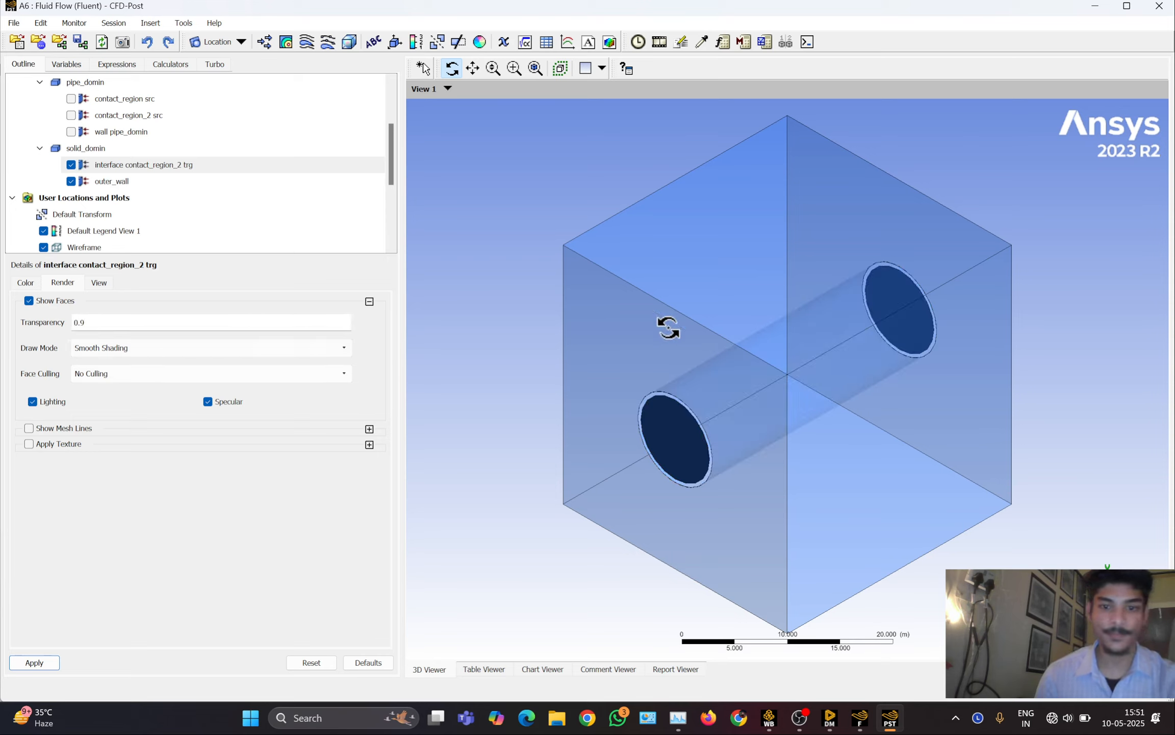
# Insert a contour plot named Contour 1 located on contact_region src, with Temperature as its variable
pyautogui.click(286, 42)
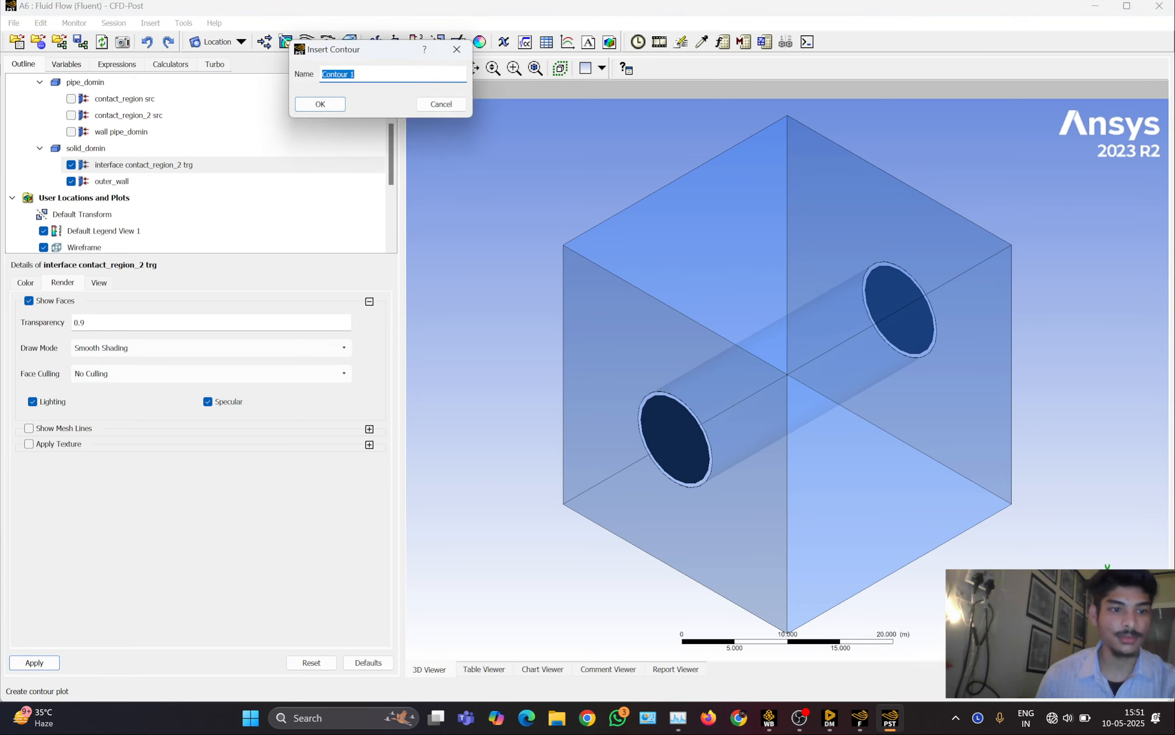
pyautogui.click(323, 105)
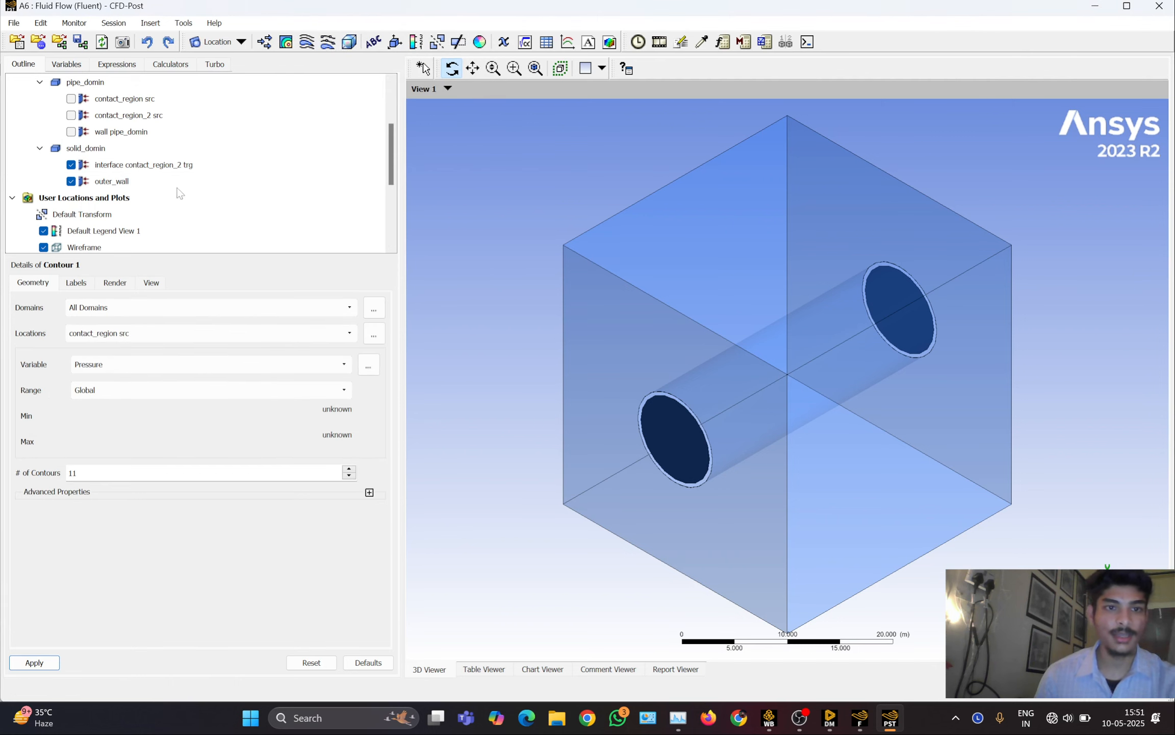
pyautogui.click(200, 337)
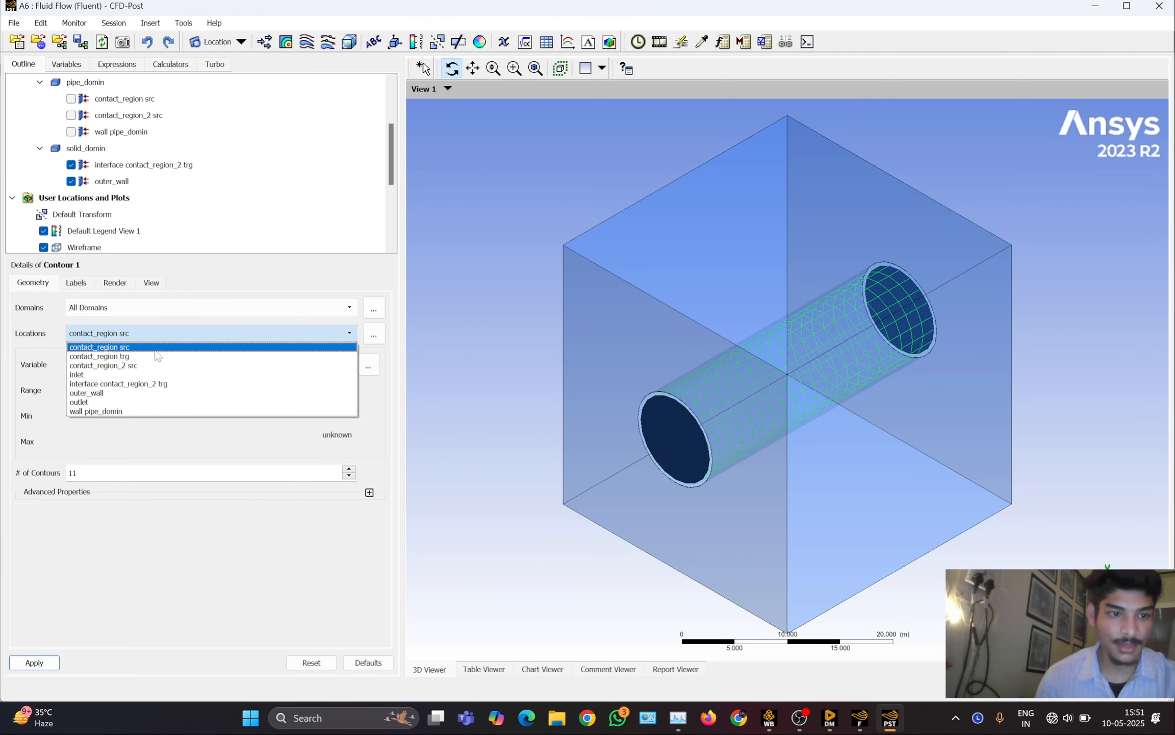
pyautogui.click(128, 348)
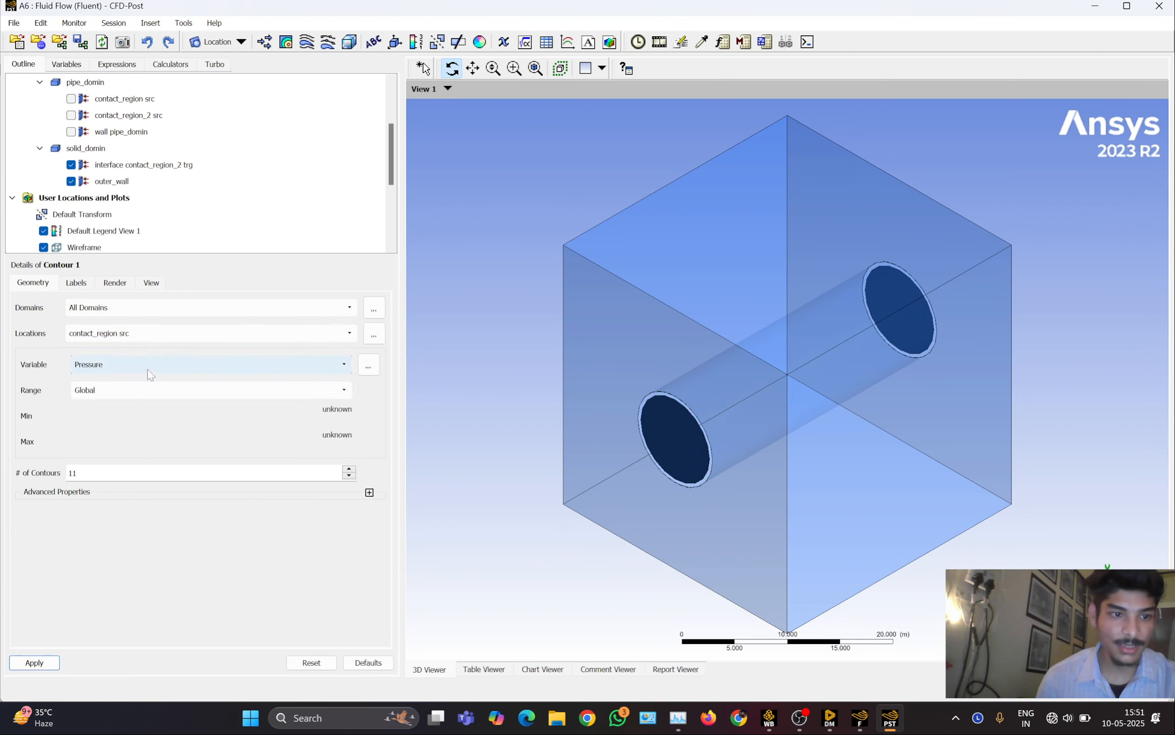
pyautogui.click(134, 366)
pyautogui.click(130, 424)
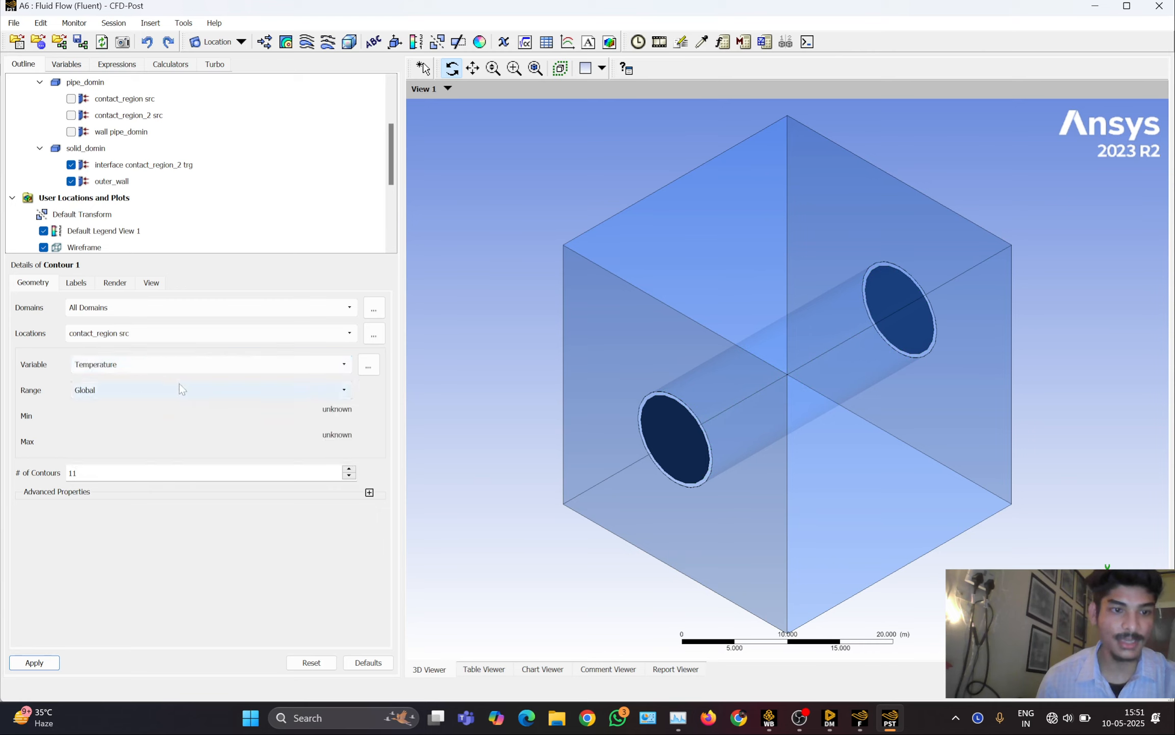
# Give Contour 1 a Local range and 500 contours, apply it, and view the temperature distribution on the pipe
pyautogui.click(265, 393)
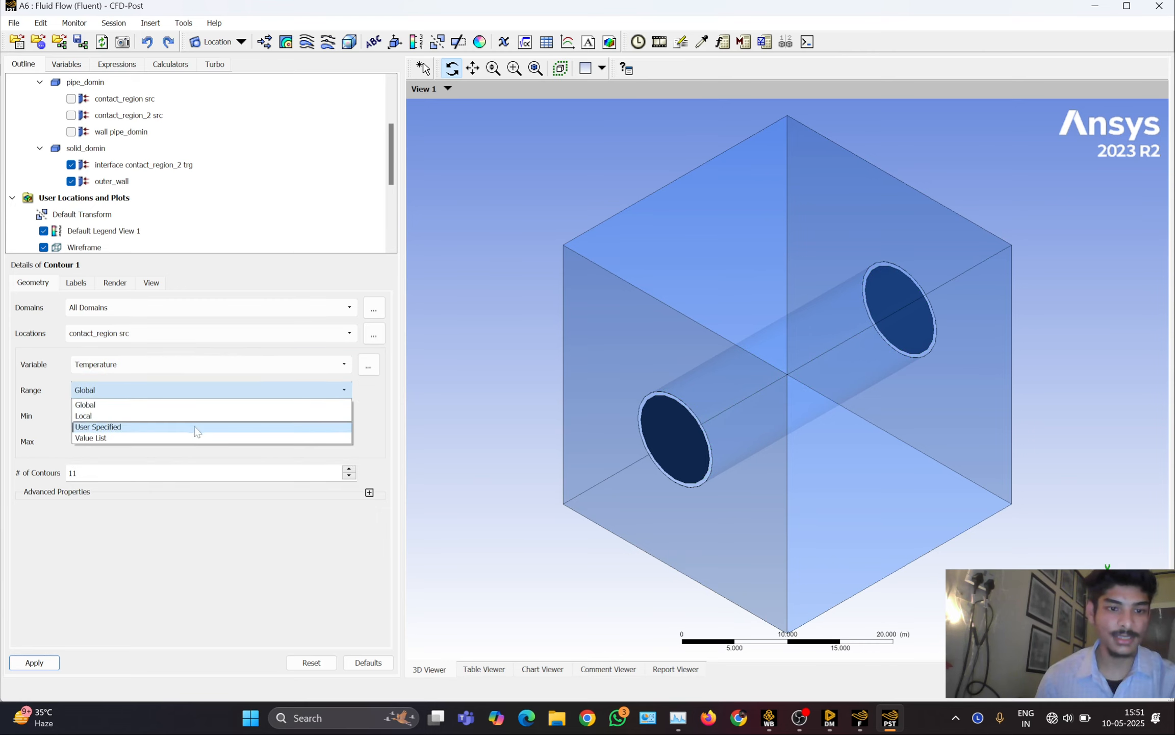
pyautogui.click(127, 416)
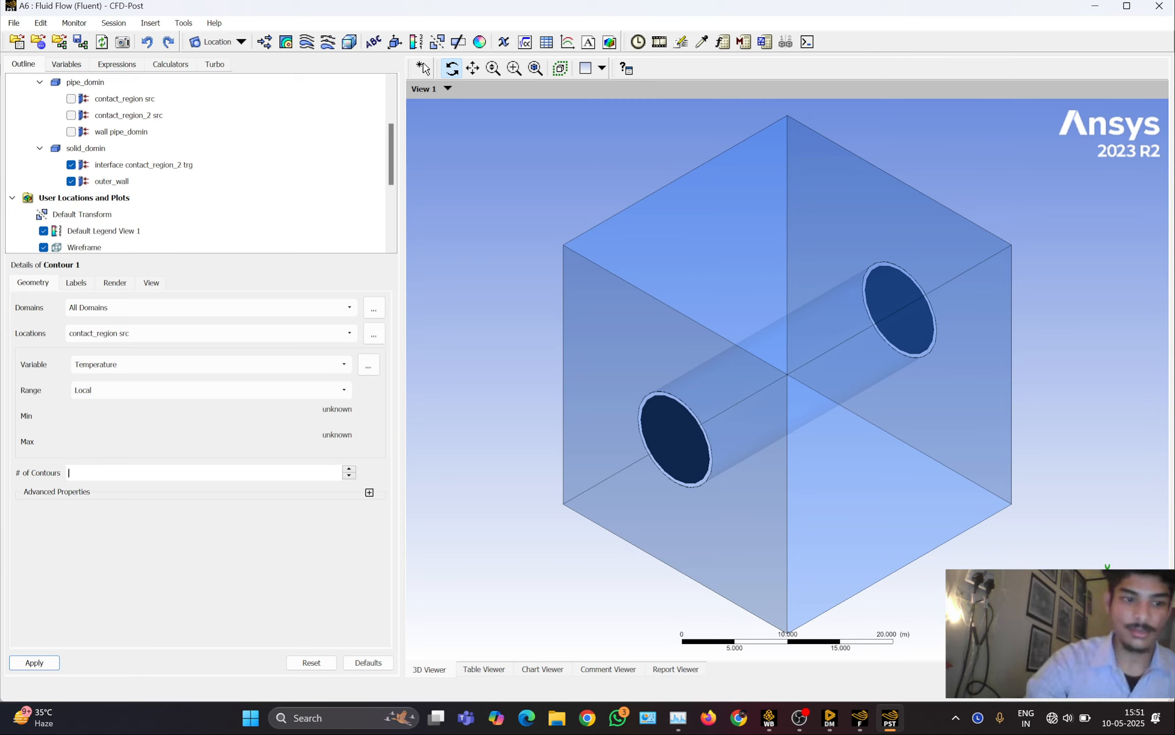
pyautogui.write('50')
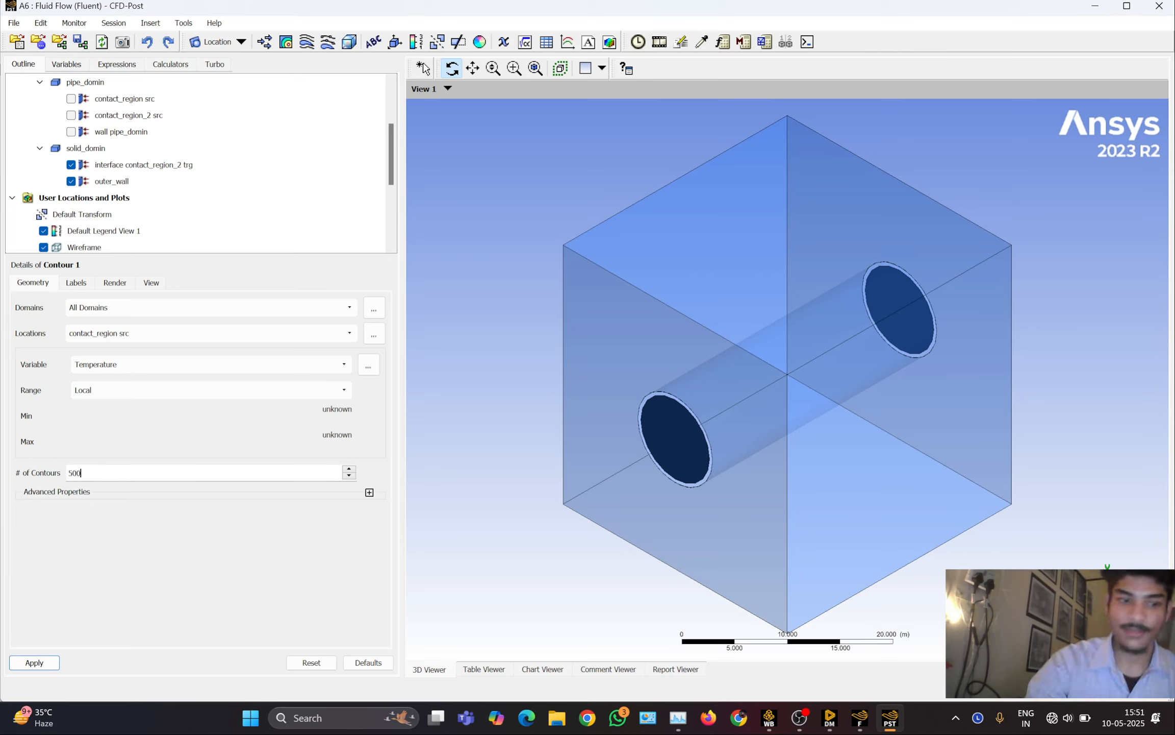
pyautogui.write('0')
pyautogui.click(35, 663)
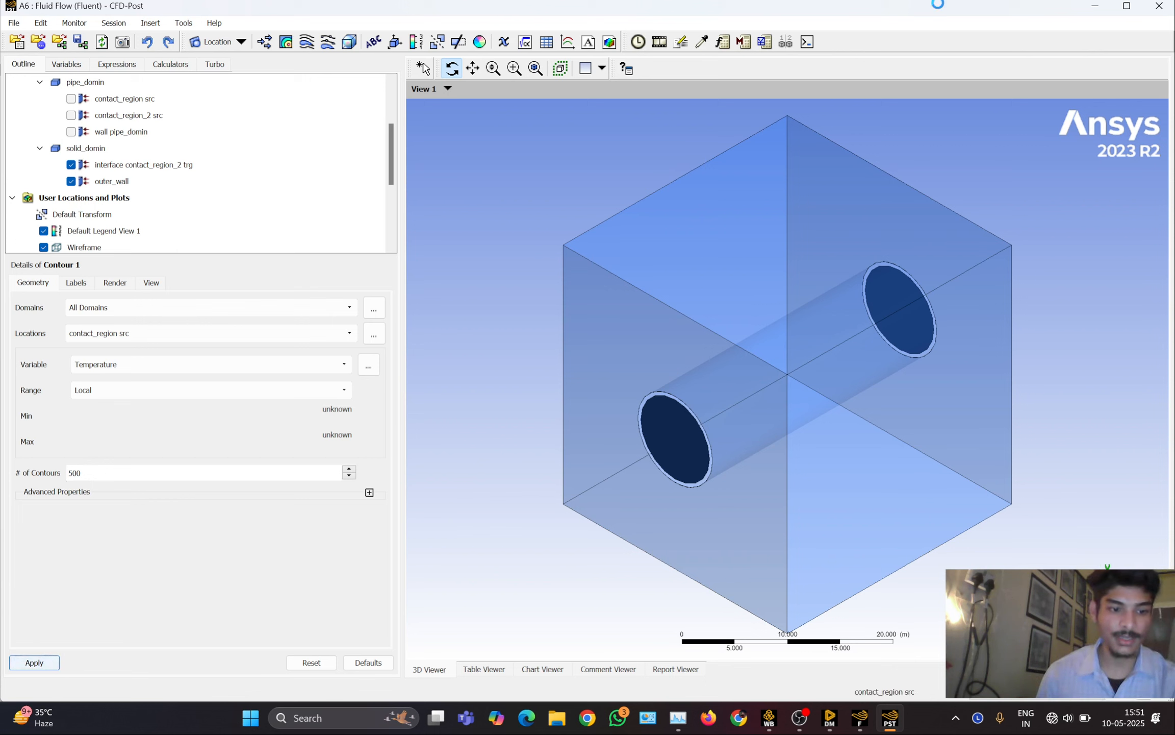
pyautogui.moveTo(805, 343); pyautogui.dragTo(811, 311)
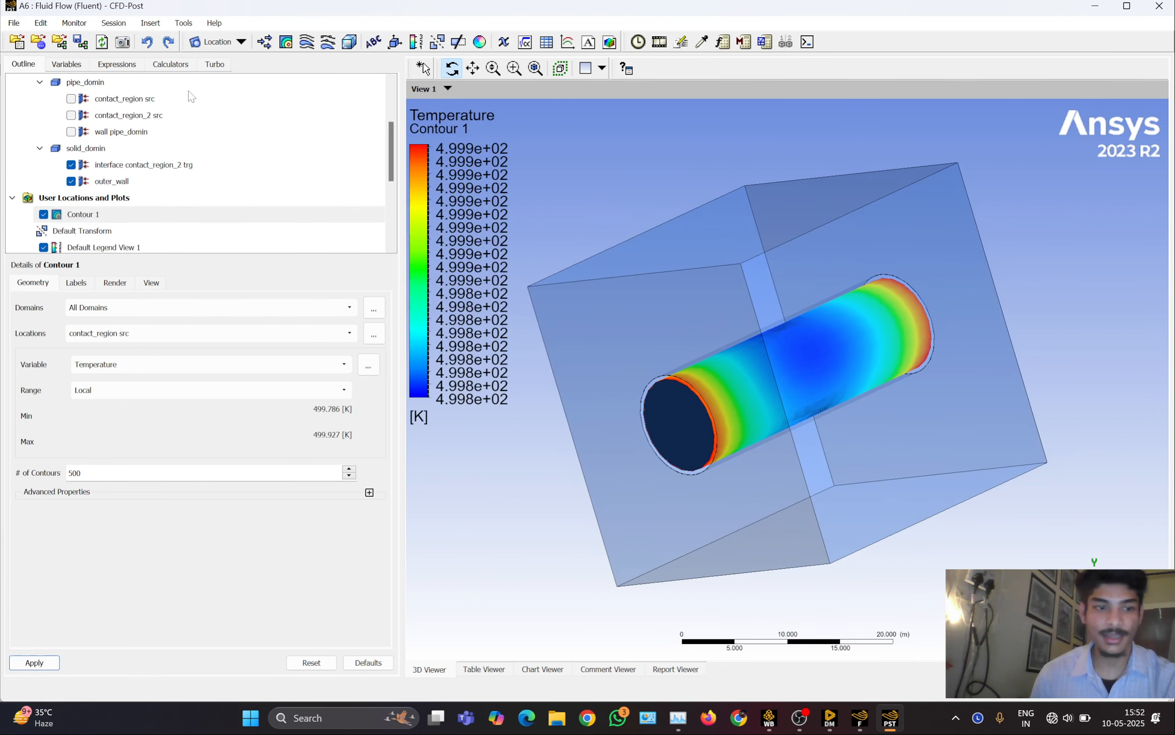
pyautogui.click(264, 43)
pyautogui.click(310, 97)
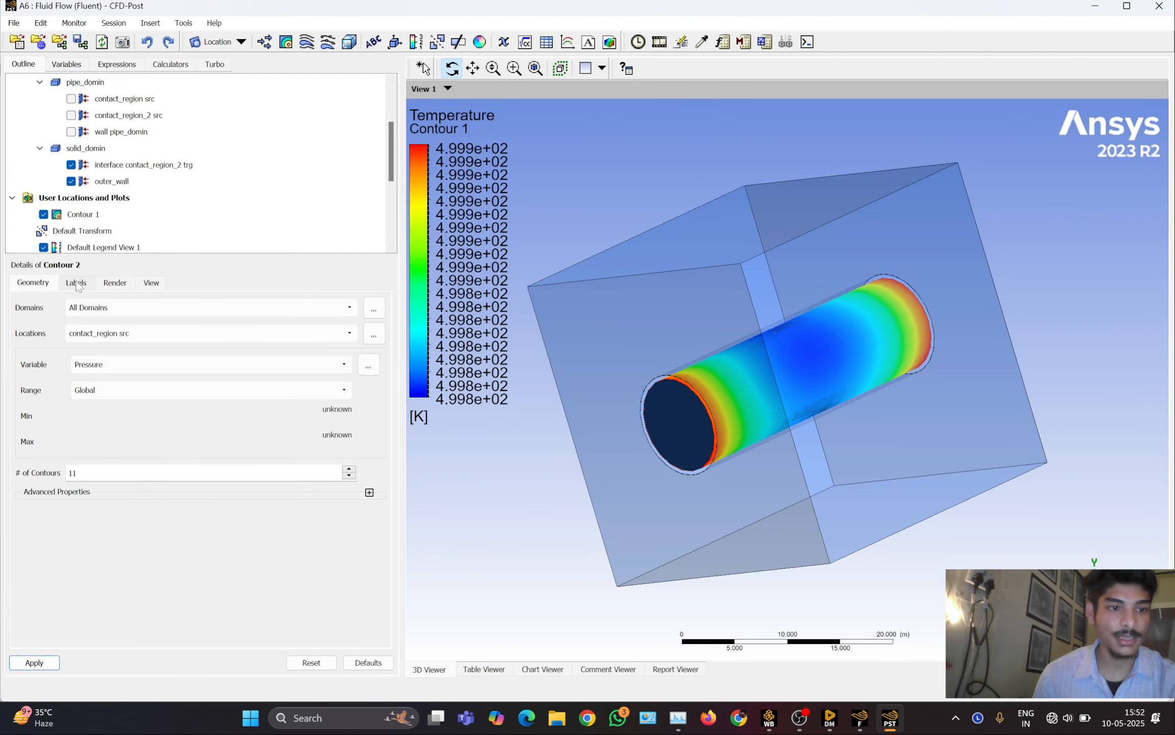
pyautogui.scroll(-1, 94, 225)
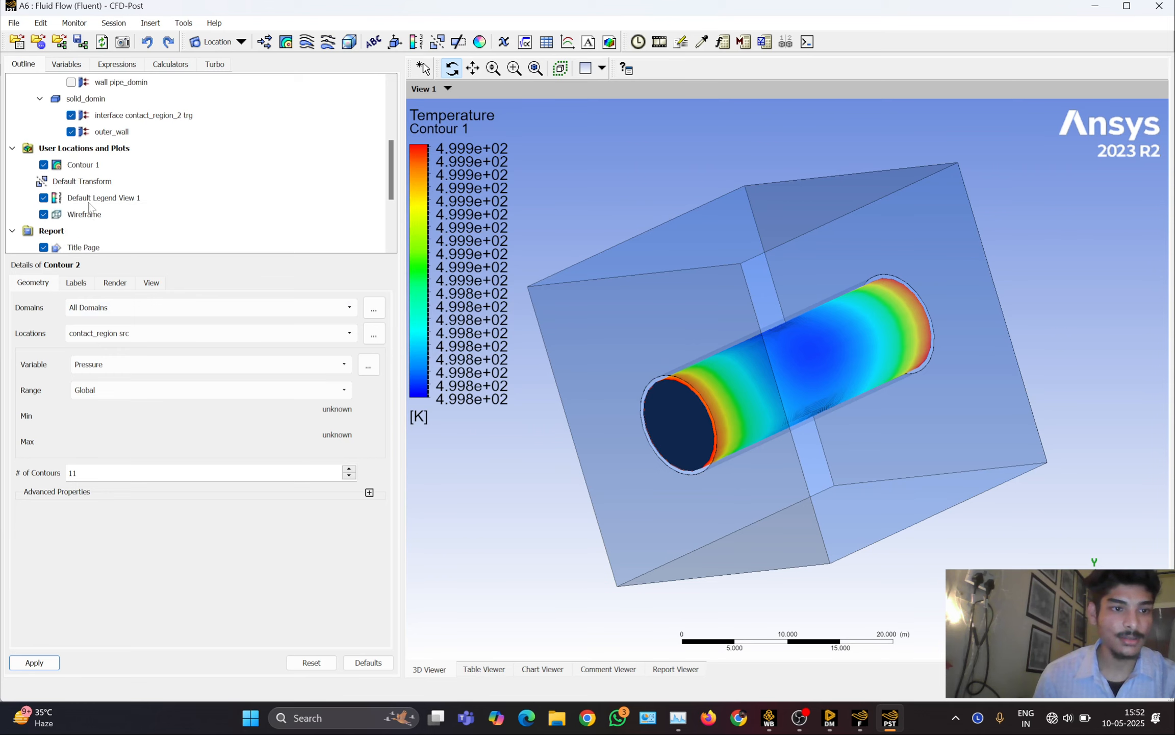
pyautogui.click(83, 166)
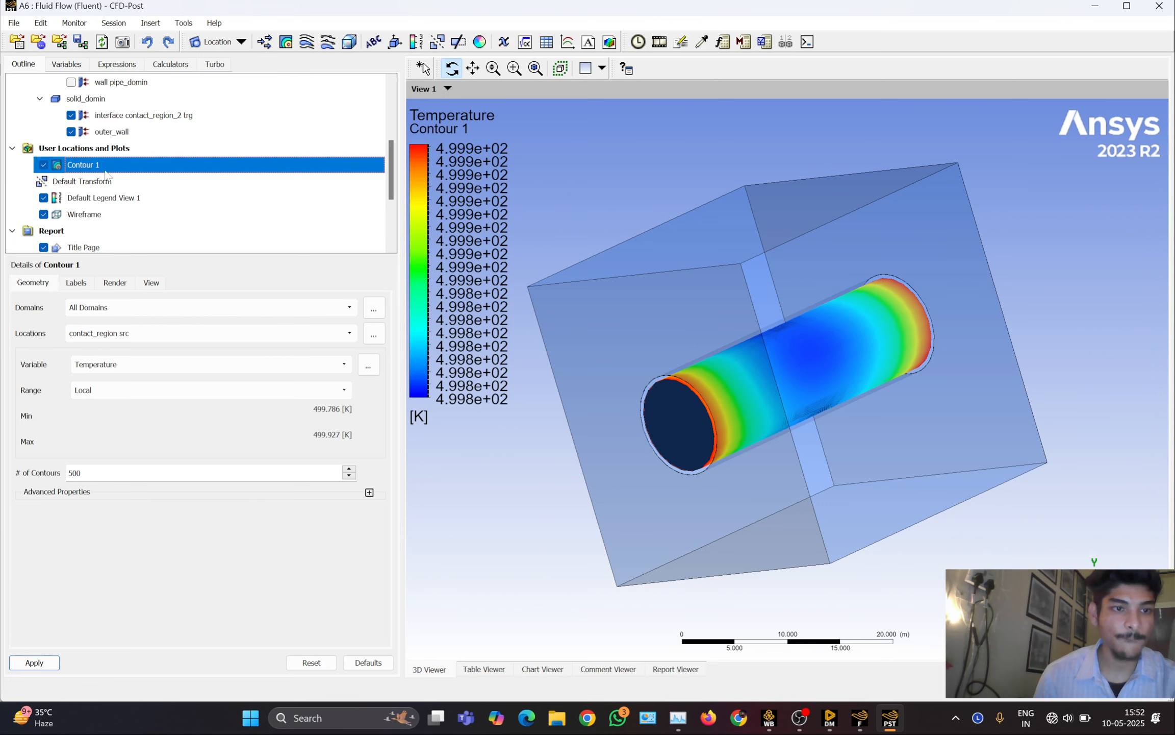
pyautogui.scroll(-1, 108, 187)
pyautogui.scroll(2, 108, 190)
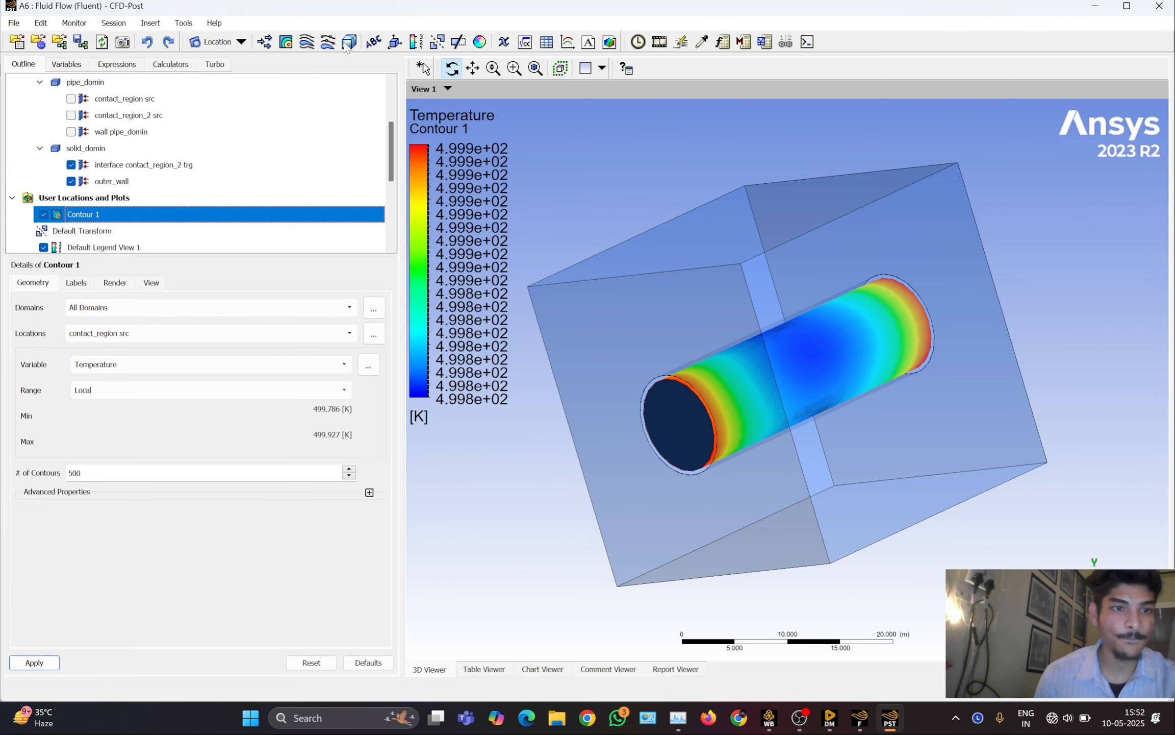
# Insert a second contour plot named Contour 2 and open its location choices
pyautogui.click(285, 42)
pyautogui.click(321, 108)
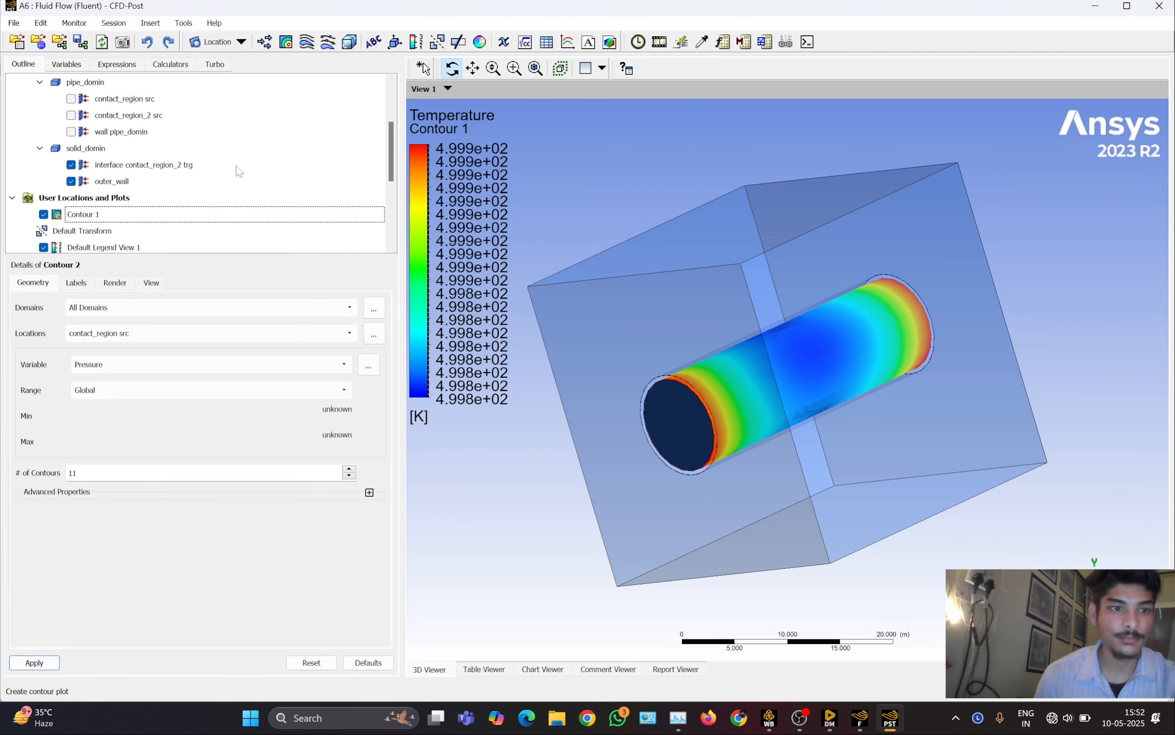
pyautogui.scroll(-1, 221, 180)
pyautogui.scroll(-1, 82, 177)
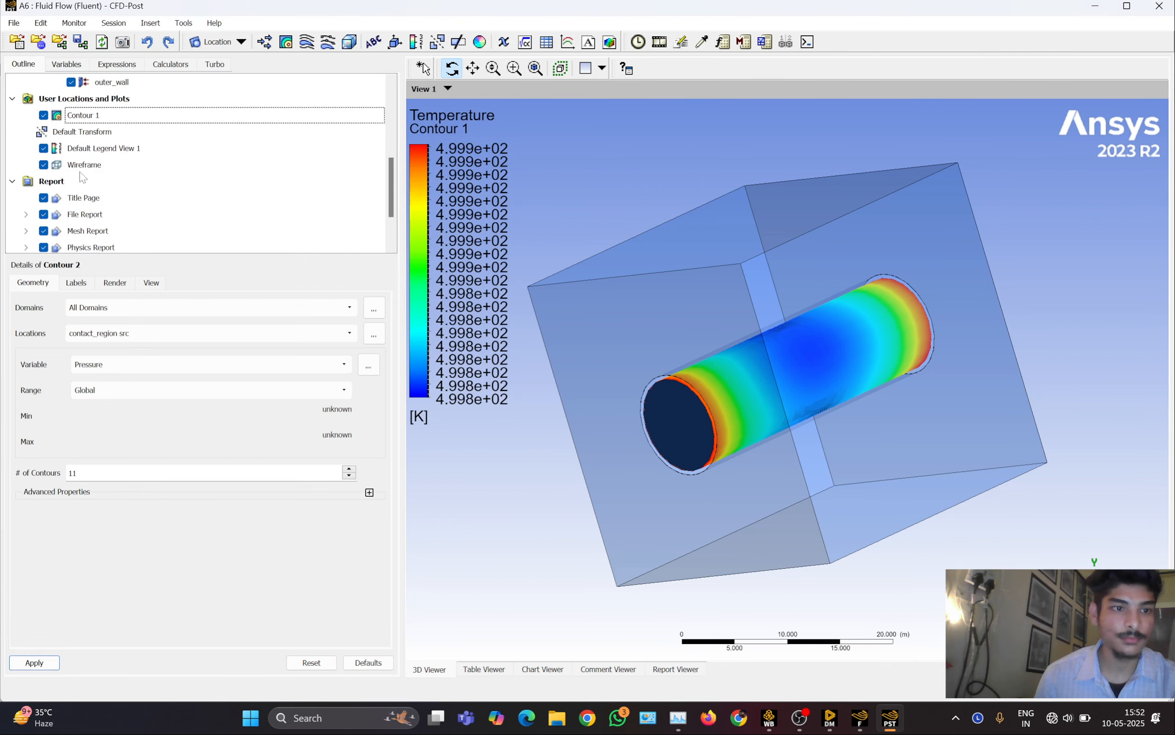
pyautogui.scroll(-1, 111, 194)
pyautogui.scroll(3, 109, 194)
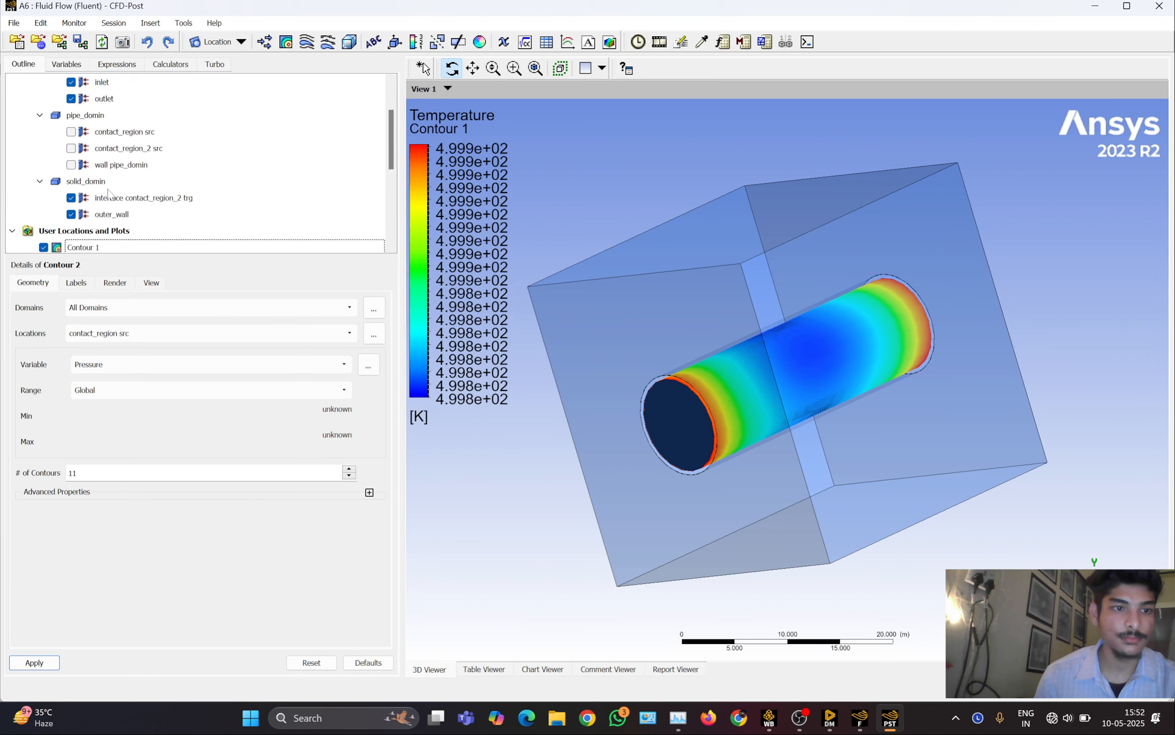
pyautogui.scroll(-1, 109, 197)
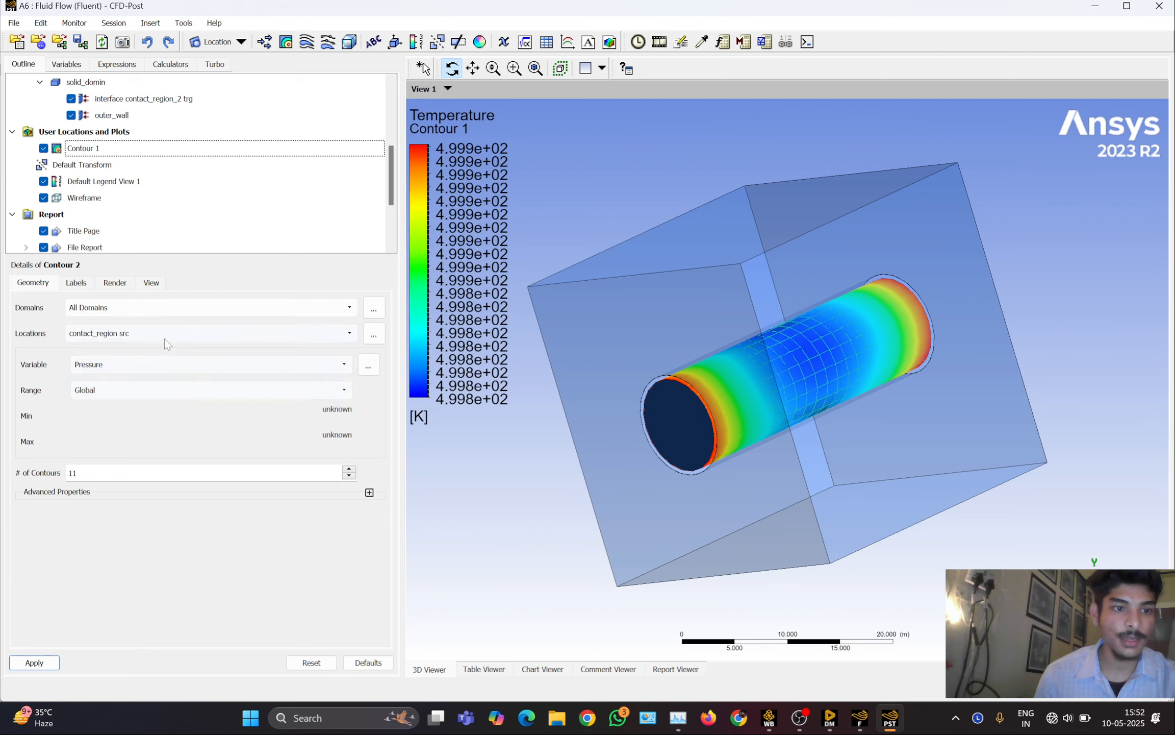
pyautogui.click(208, 334)
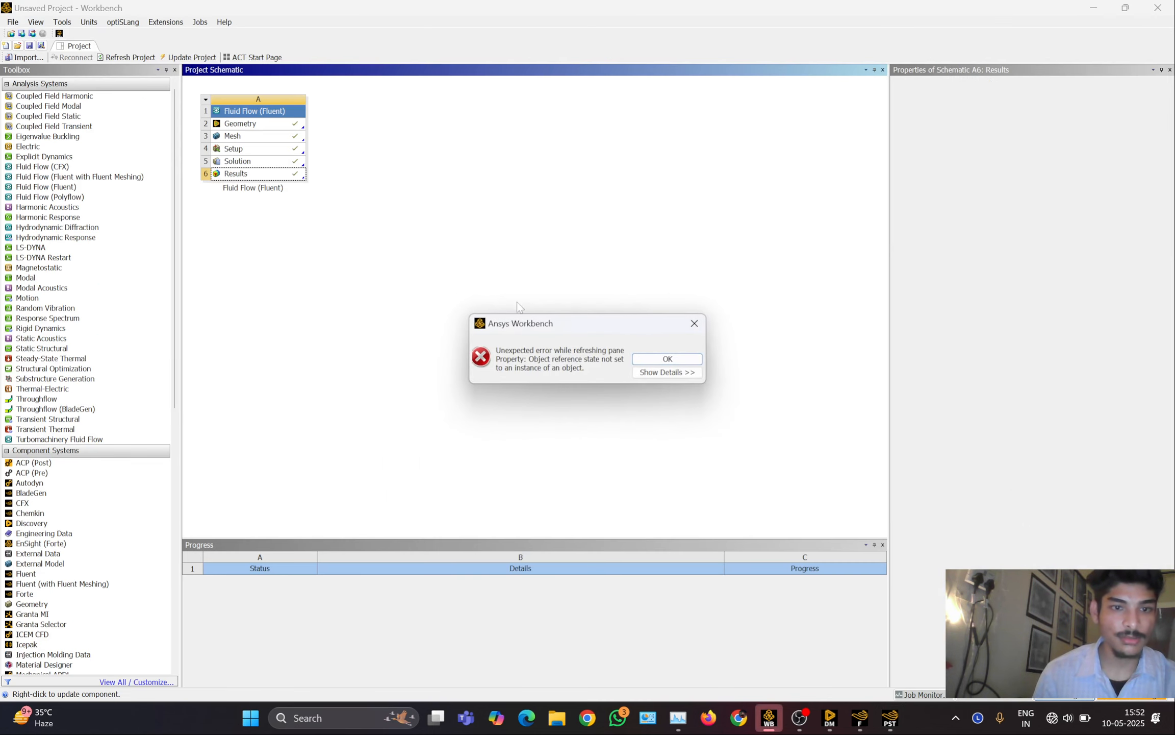
# Dismiss the error in Workbench and open the Results cell for editing to return to CFD-Post
pyautogui.click(668, 360)
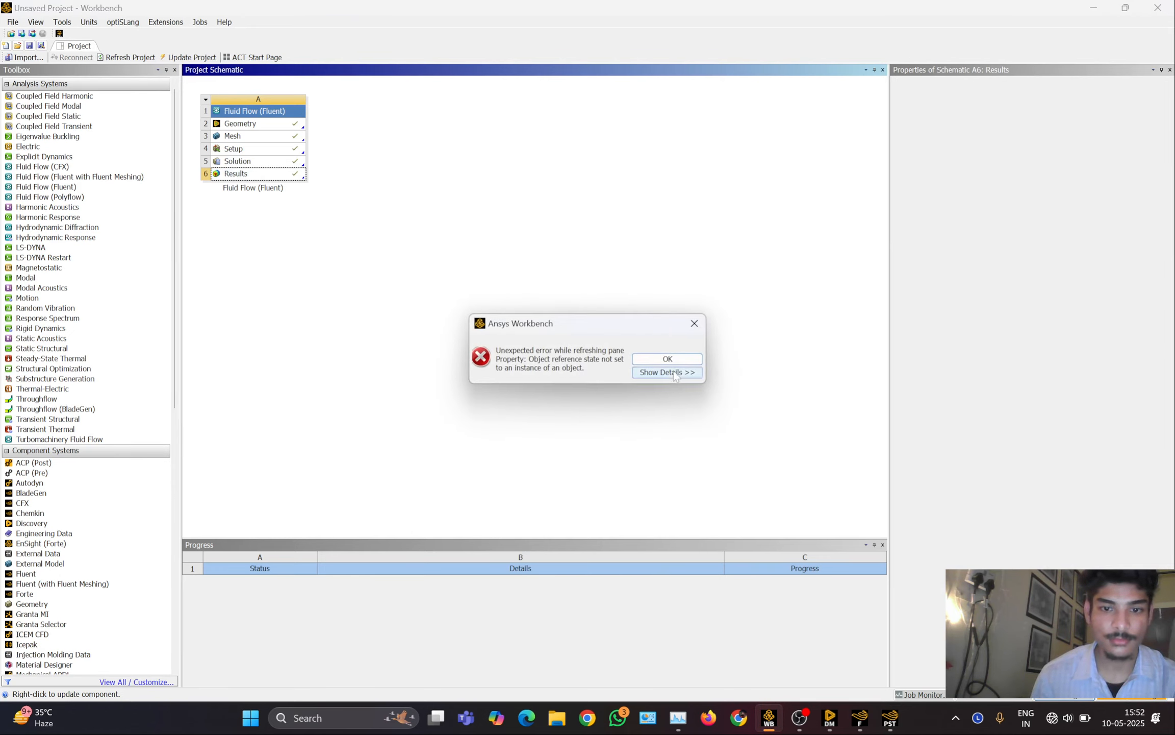
pyautogui.click(668, 372)
pyautogui.click(695, 323)
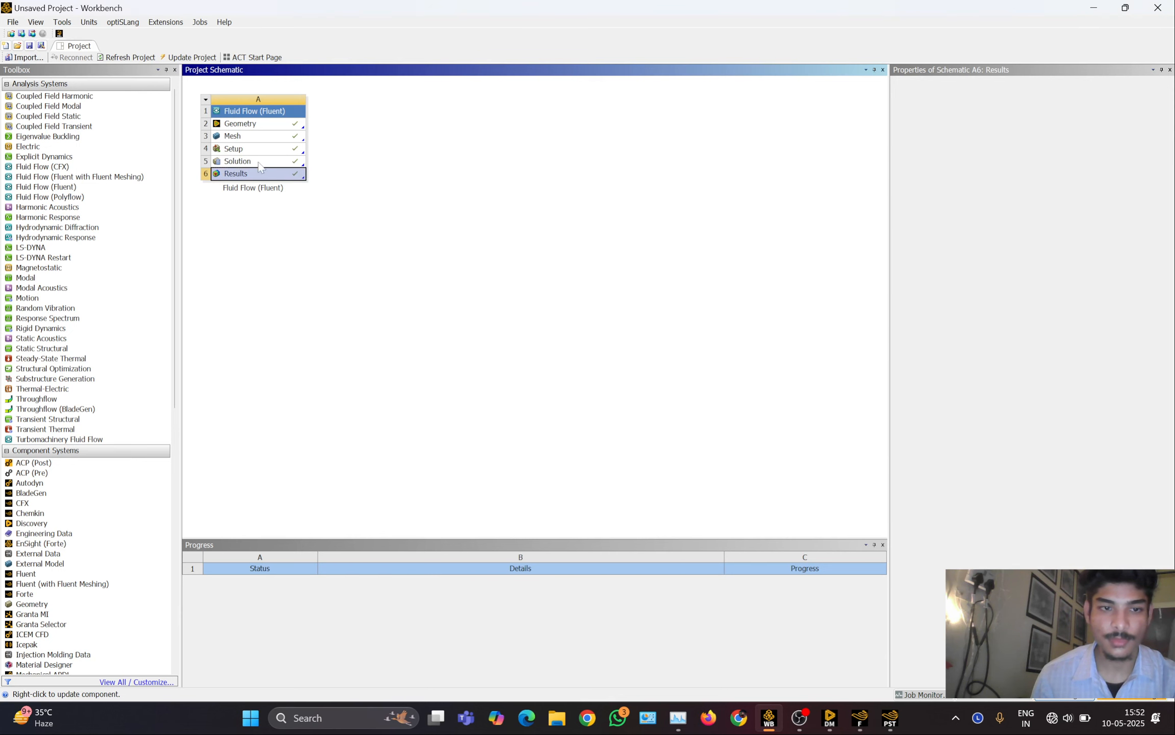
pyautogui.rightClick(248, 176)
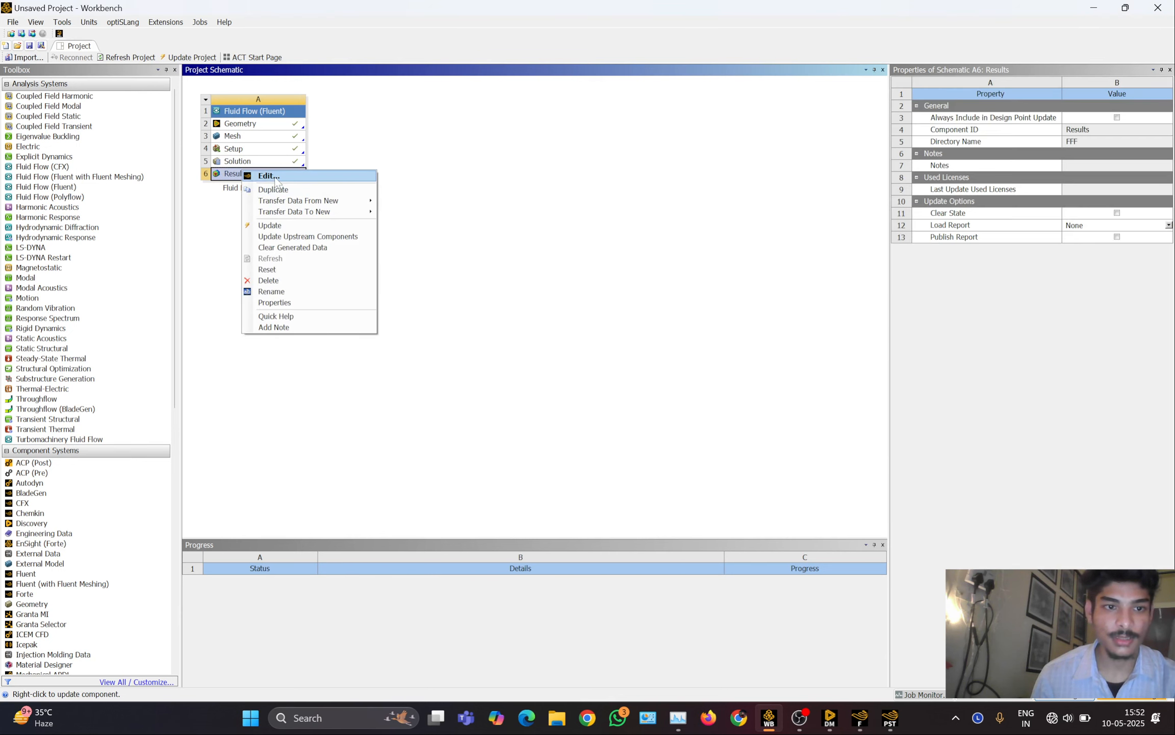
pyautogui.click(272, 178)
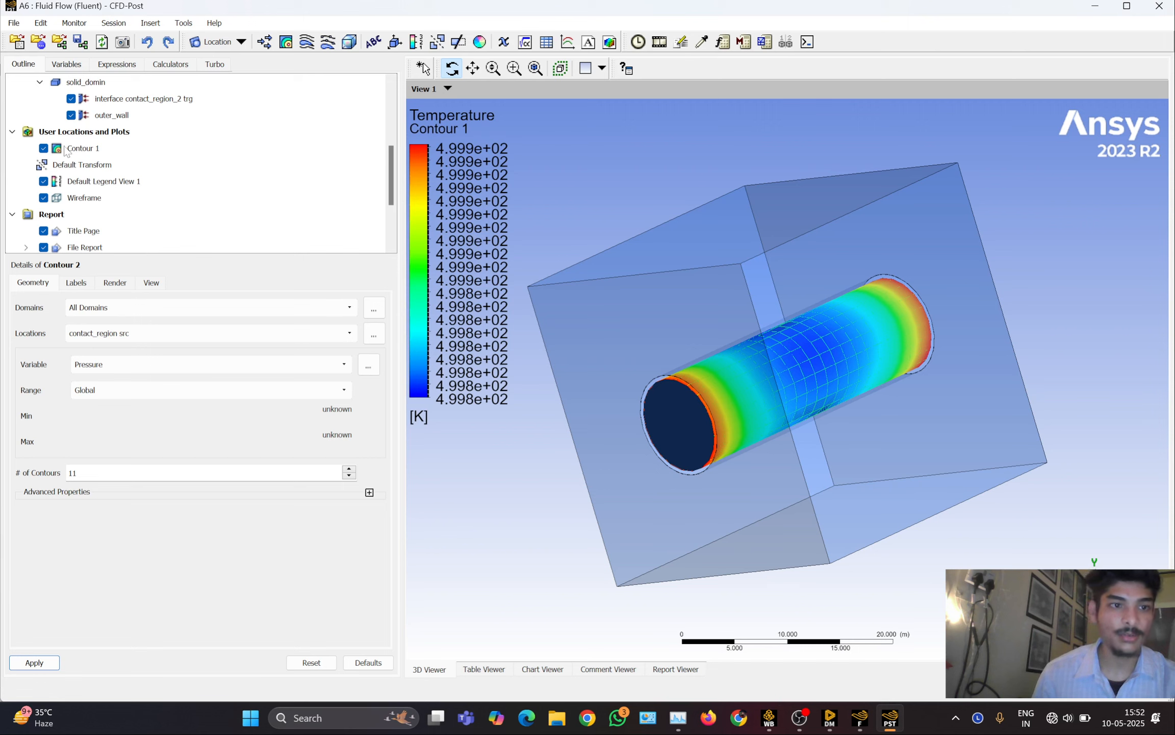
# Locate Contour 2 on interface contact_region_2 trg and choose Temperature as its variable
pyautogui.scroll(-1, 66, 153)
pyautogui.scroll(1, 85, 232)
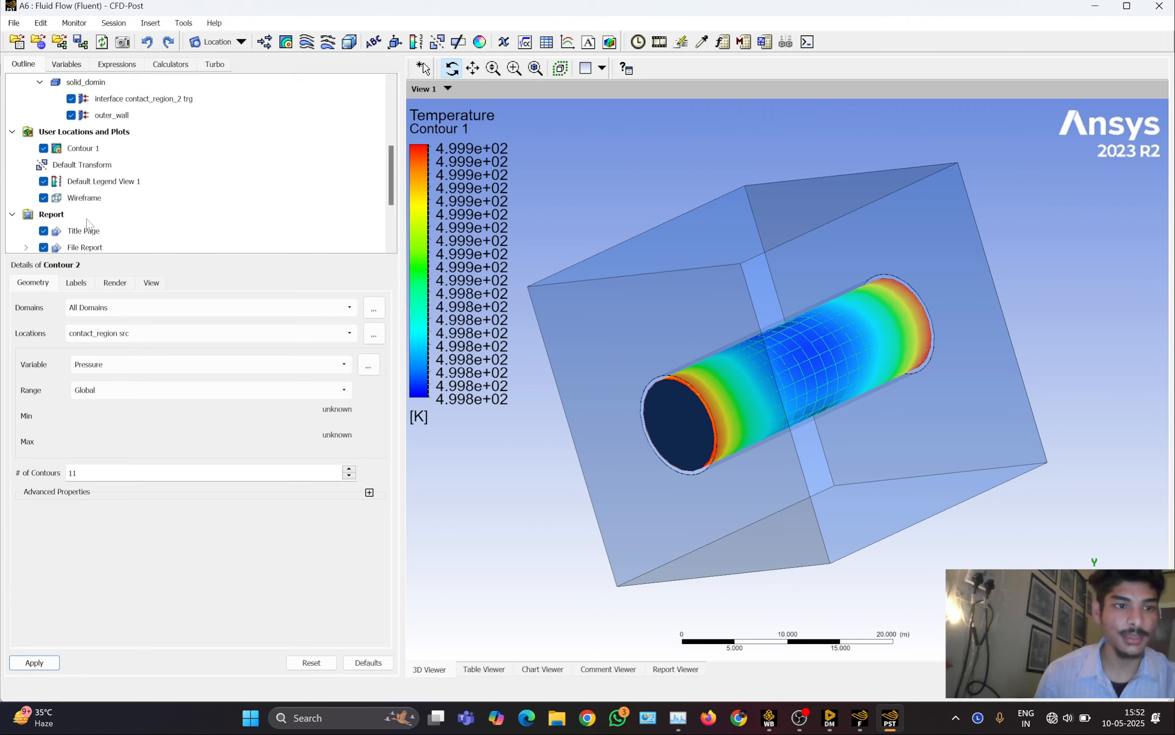
pyautogui.click(134, 334)
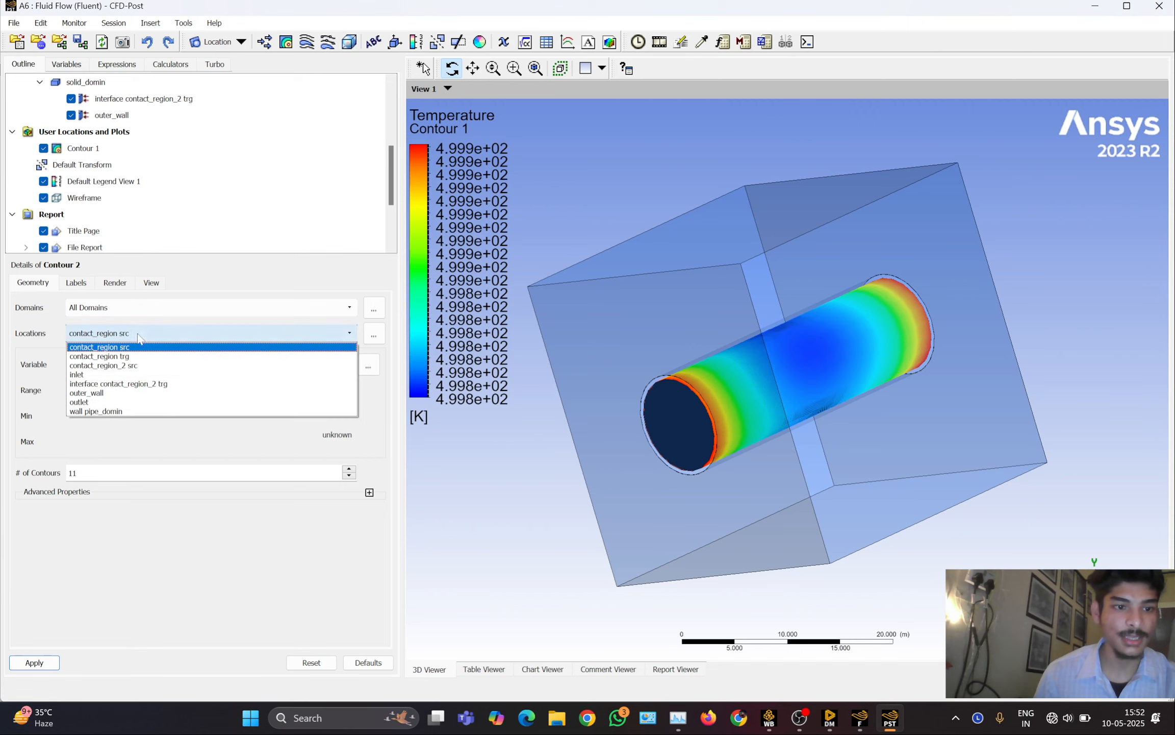
pyautogui.click(137, 386)
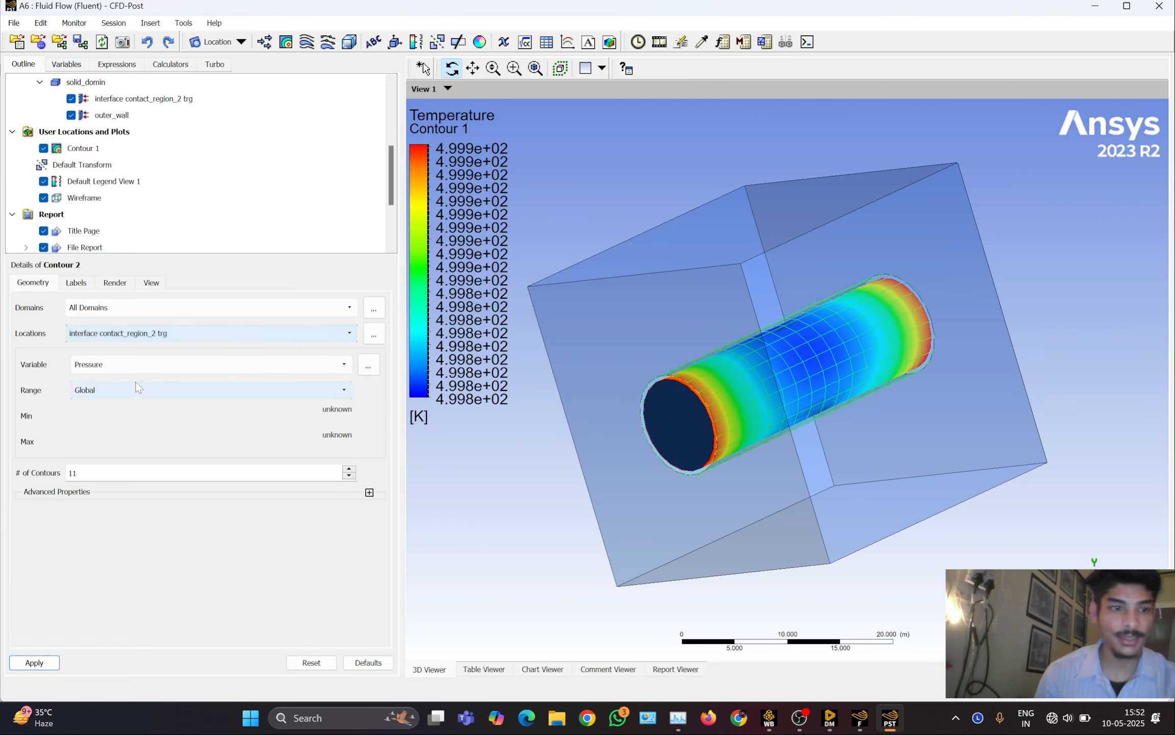
pyautogui.click(114, 366)
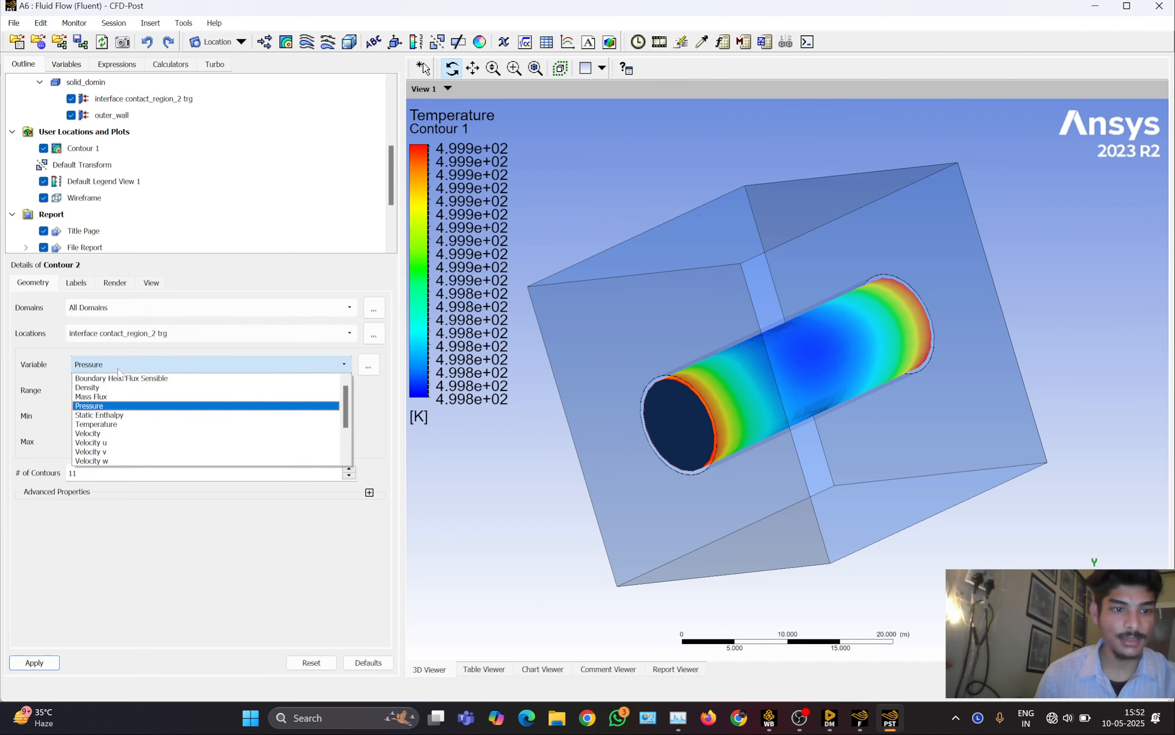
pyautogui.click(113, 414)
pyautogui.click(127, 366)
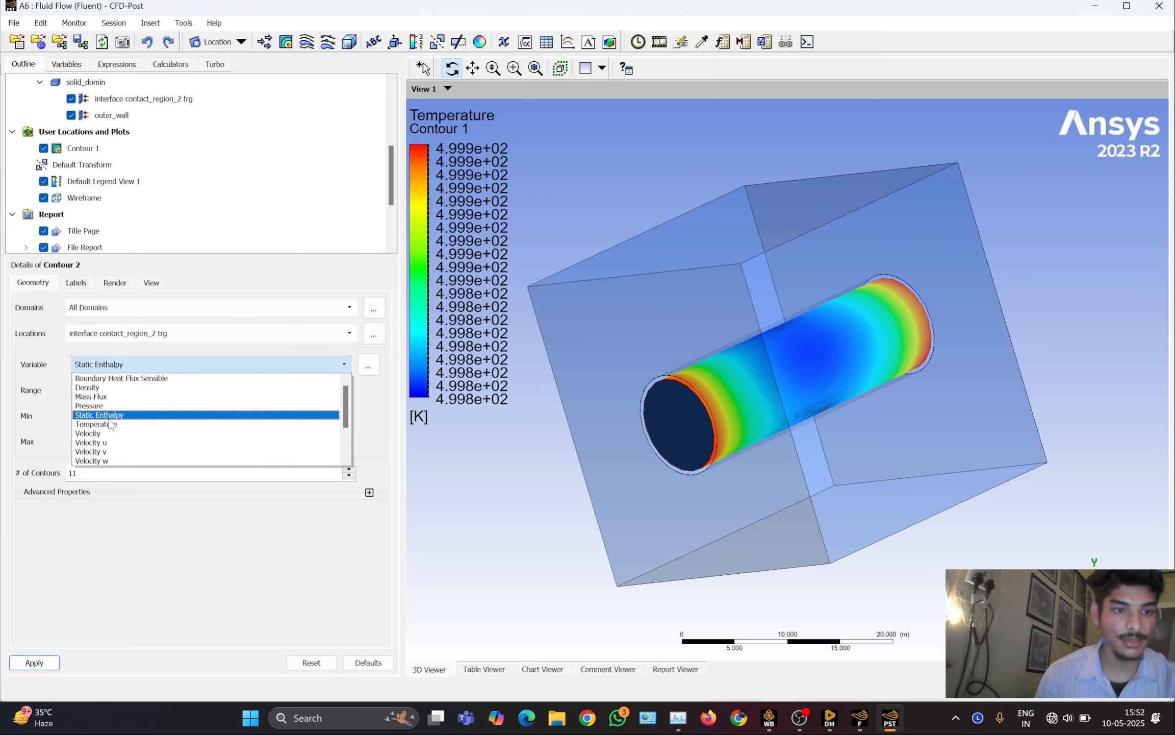
pyautogui.click(108, 422)
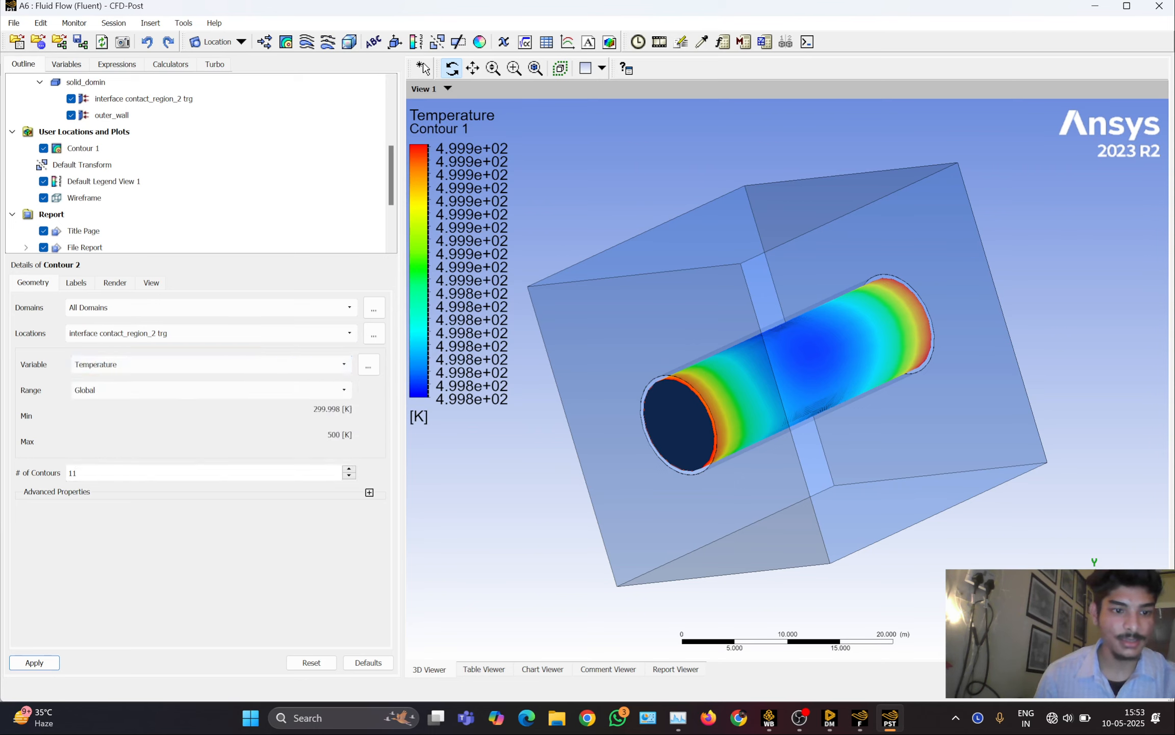
# Set Contour 2's number of contours to 500 and apply it
pyautogui.press('BackSpace')
pyautogui.press('BackSpace')
pyautogui.write('500')
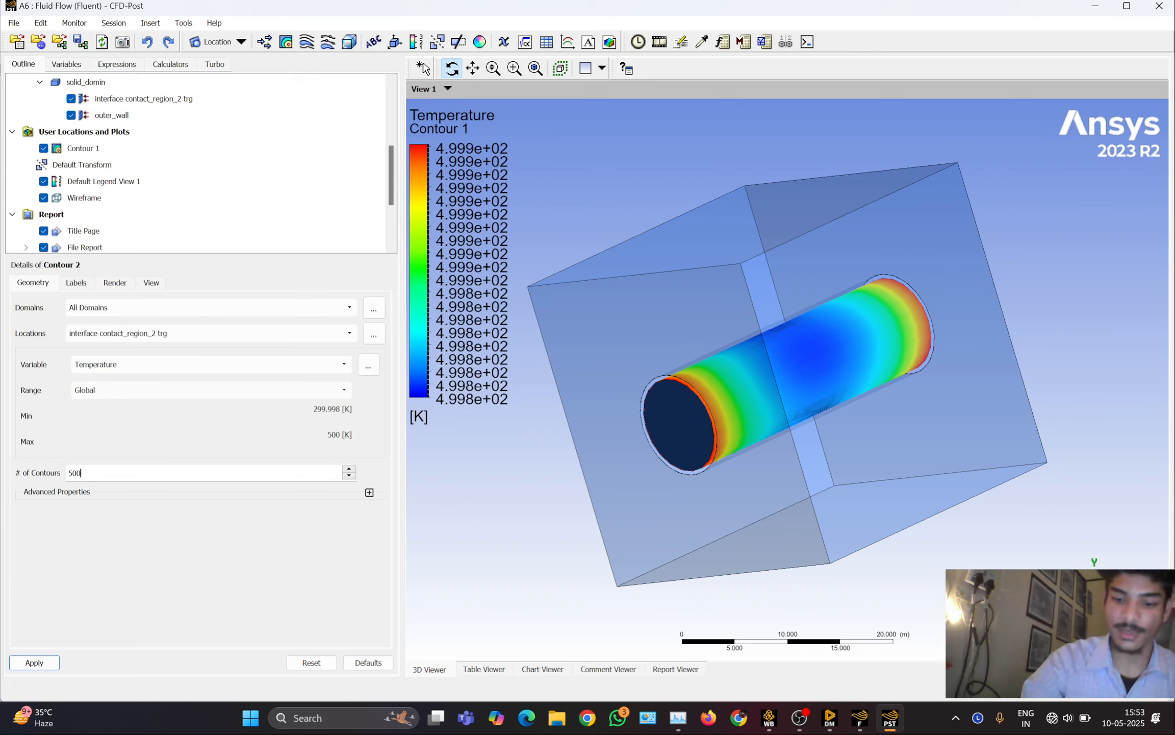
pyautogui.click(35, 663)
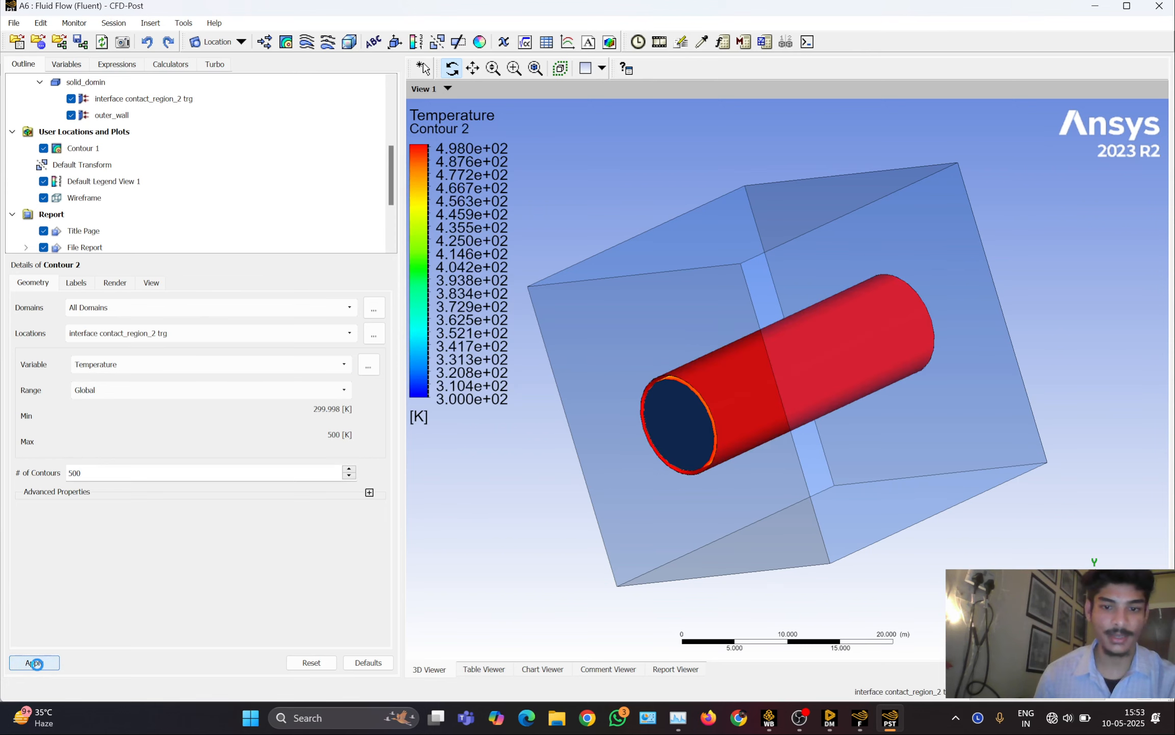
# Delete the Contour 2 plot from the user locations and plots
pyautogui.click(156, 337)
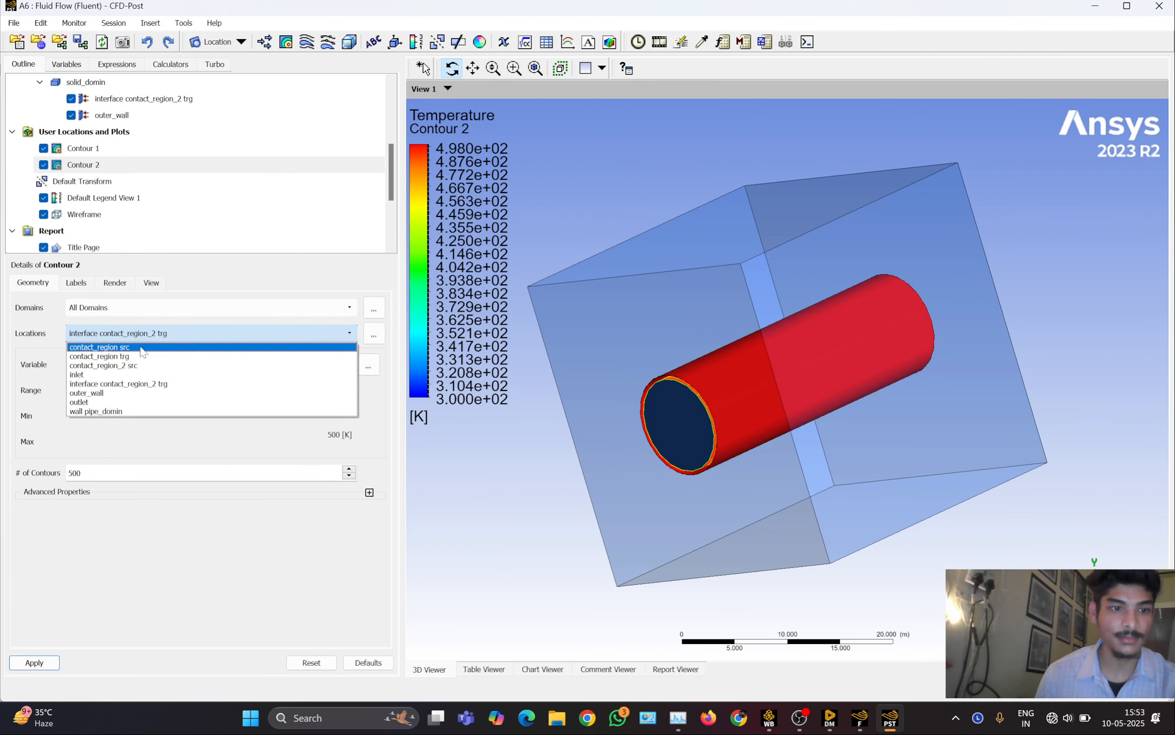
pyautogui.click(83, 167)
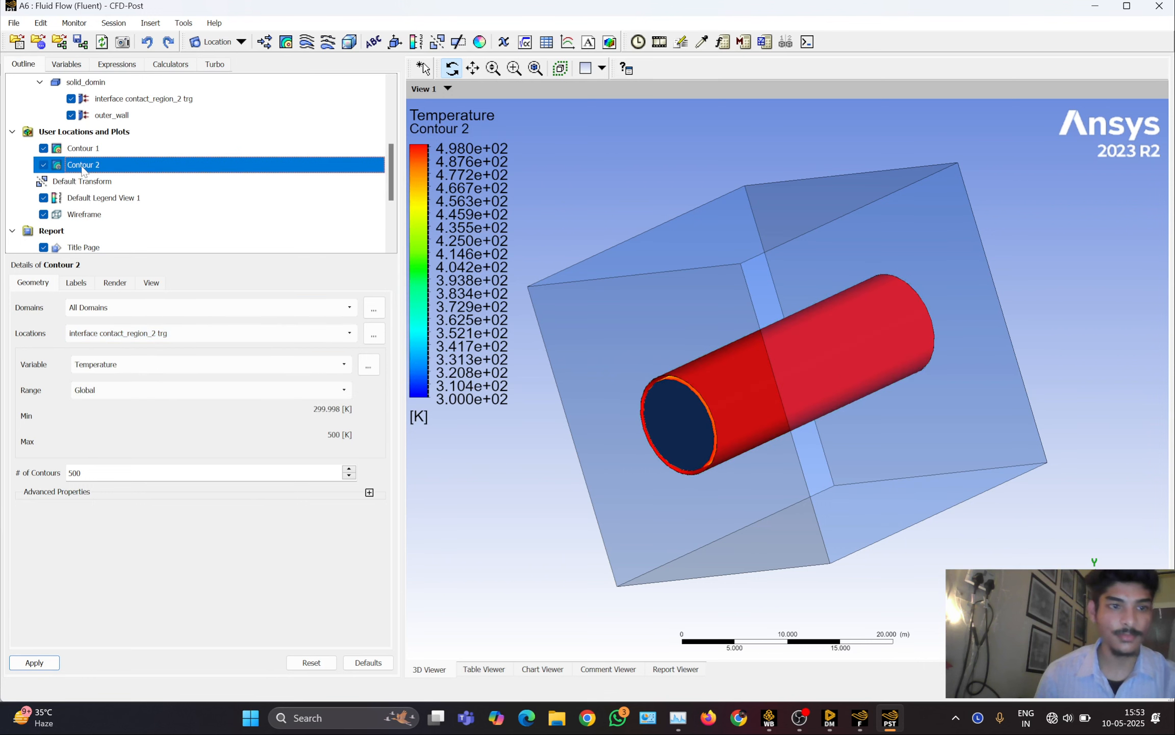
pyautogui.press('Delete')
# Change Contour 1's location to contact_region_2 src, apply it and inspect the pipe's temperature contour
pyautogui.moveTo(679, 357); pyautogui.dragTo(684, 287)
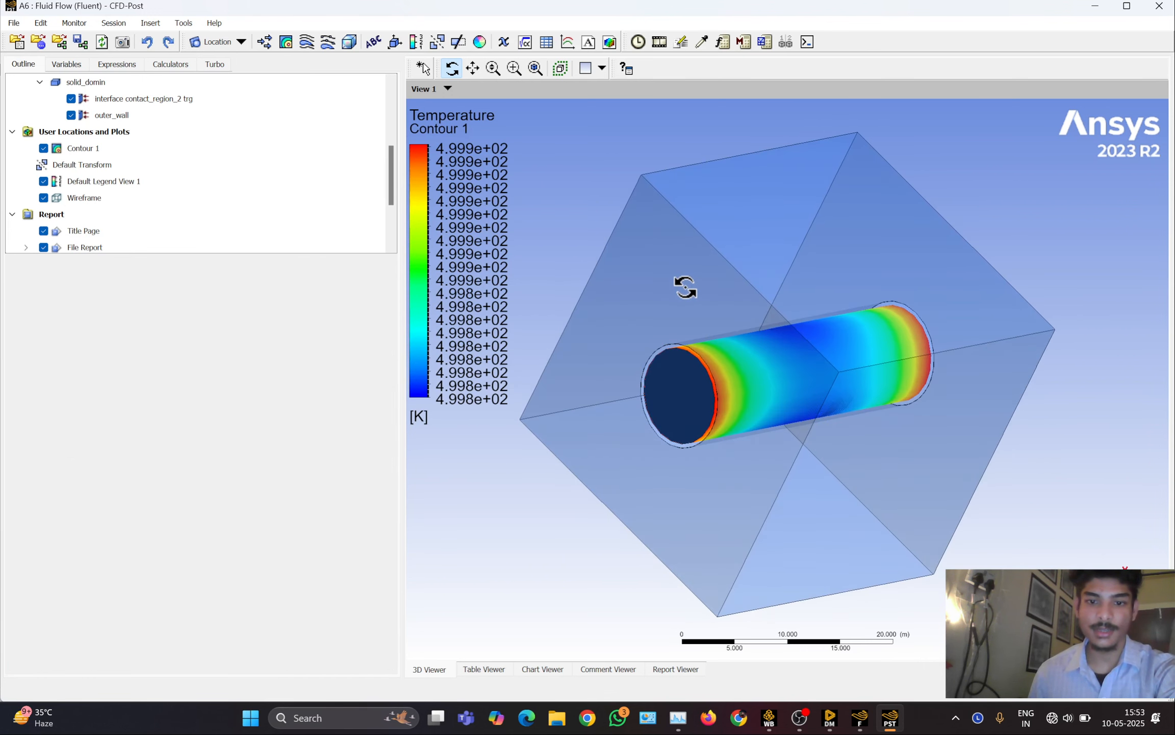
pyautogui.click(71, 149)
pyautogui.click(123, 333)
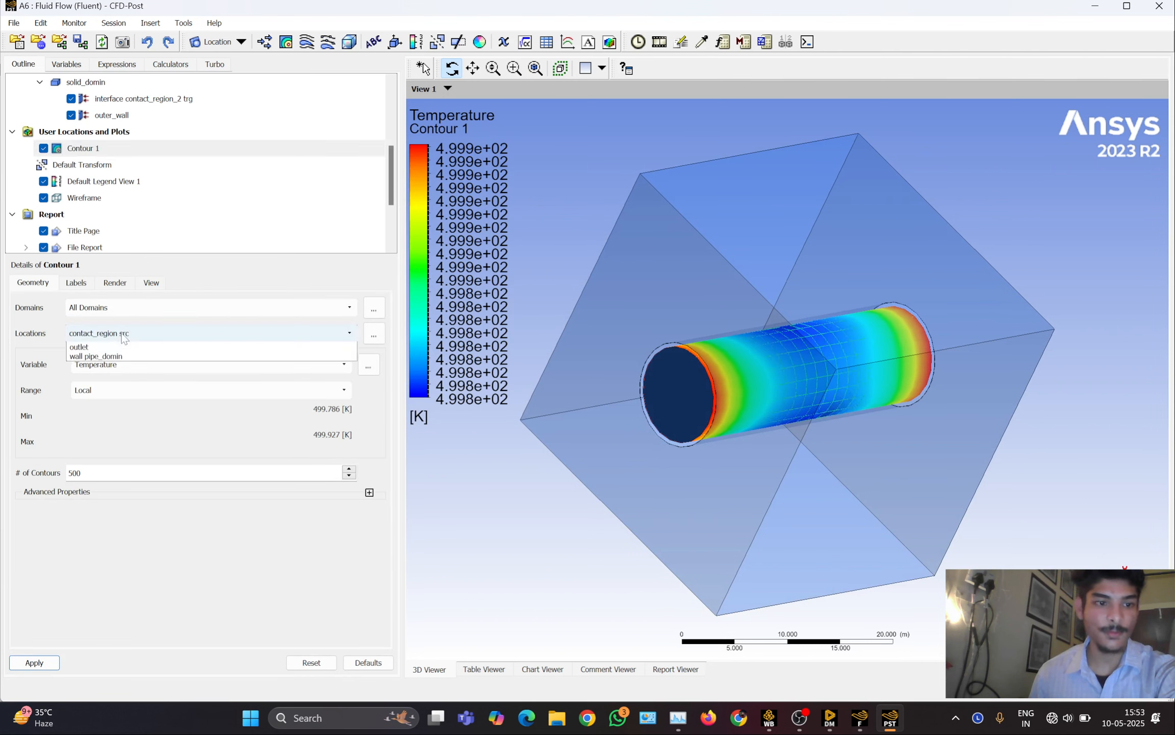
pyautogui.click(124, 334)
pyautogui.click(125, 334)
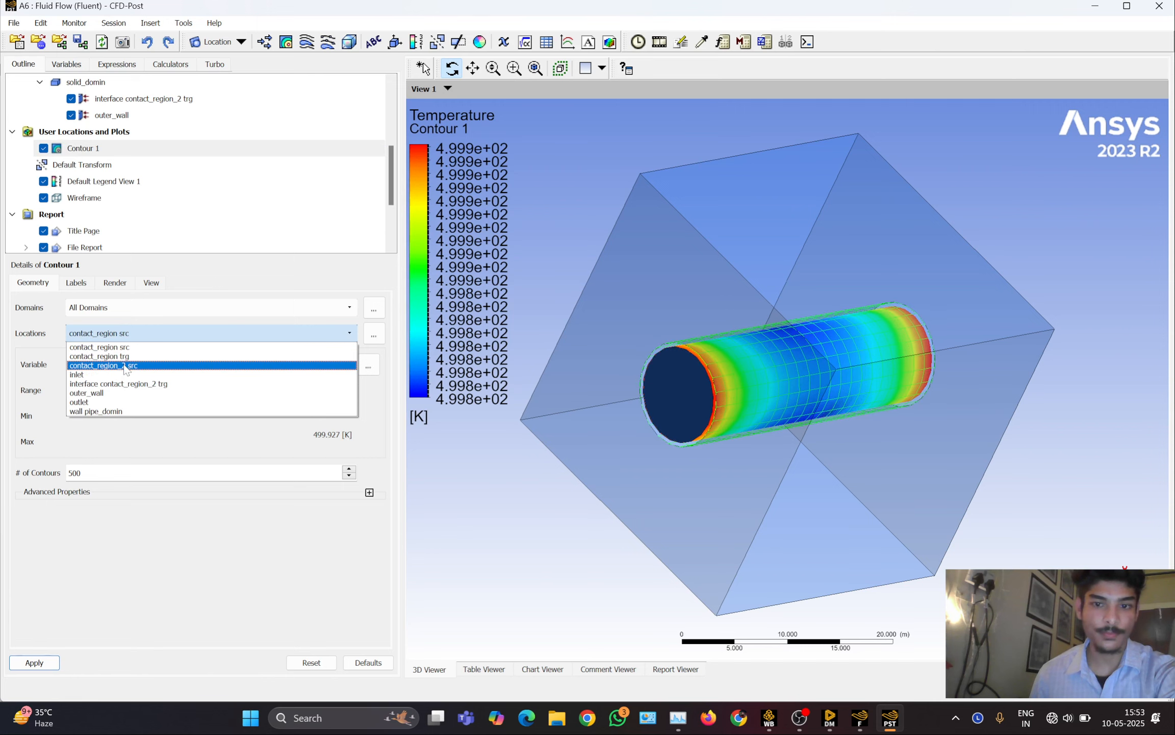
pyautogui.click(125, 366)
pyautogui.click(34, 663)
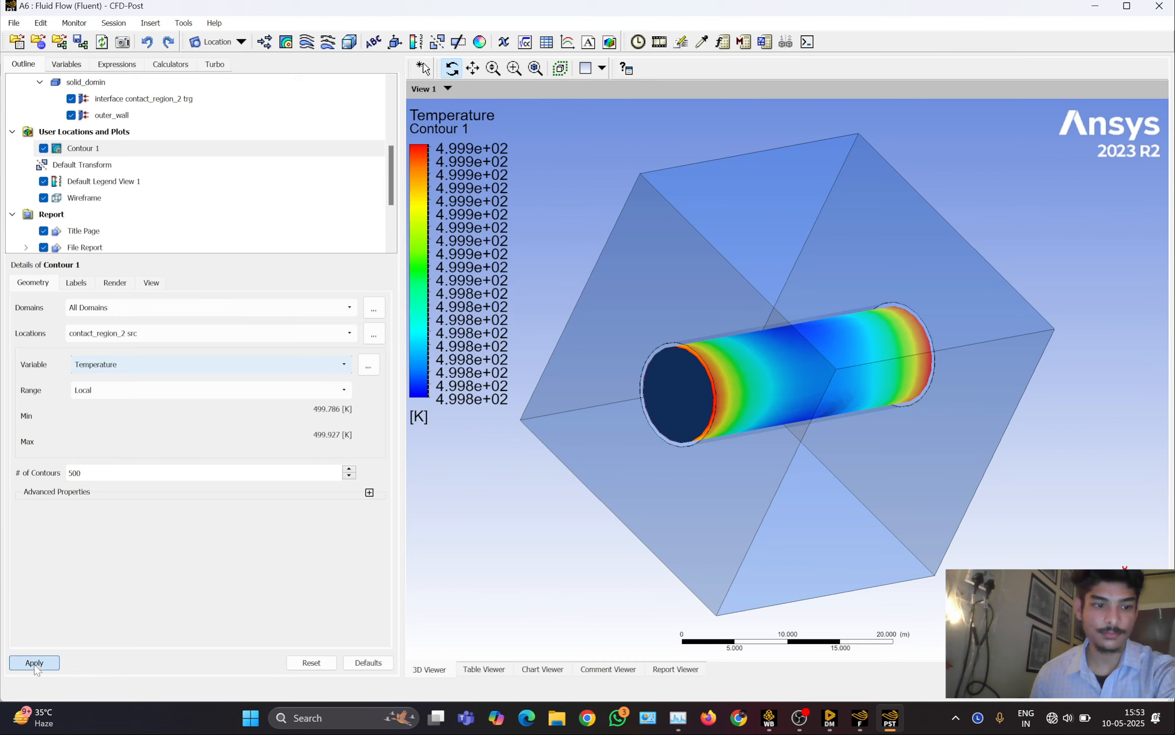
pyautogui.moveTo(669, 416); pyautogui.dragTo(699, 407)
pyautogui.scroll(6, 684, 406)
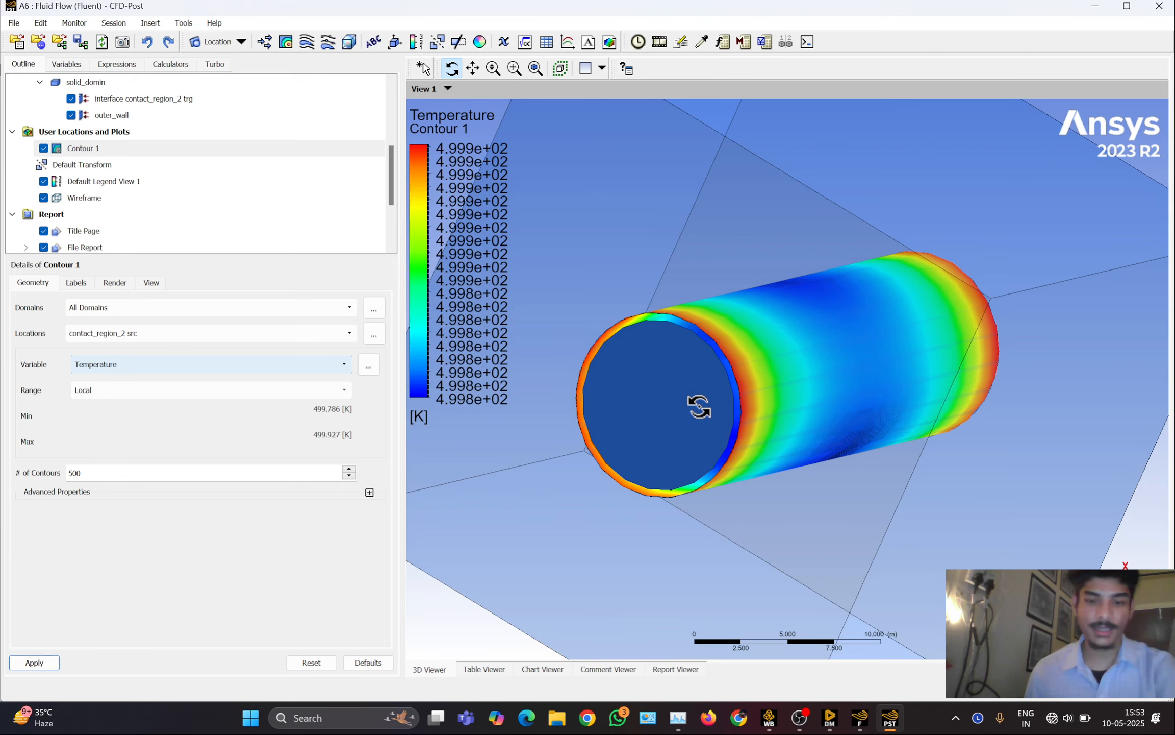
pyautogui.moveTo(699, 407)
pyautogui.mouseDown()
pyautogui.moveTo(753, 394)
pyautogui.moveTo(687, 411)
pyautogui.mouseUp()
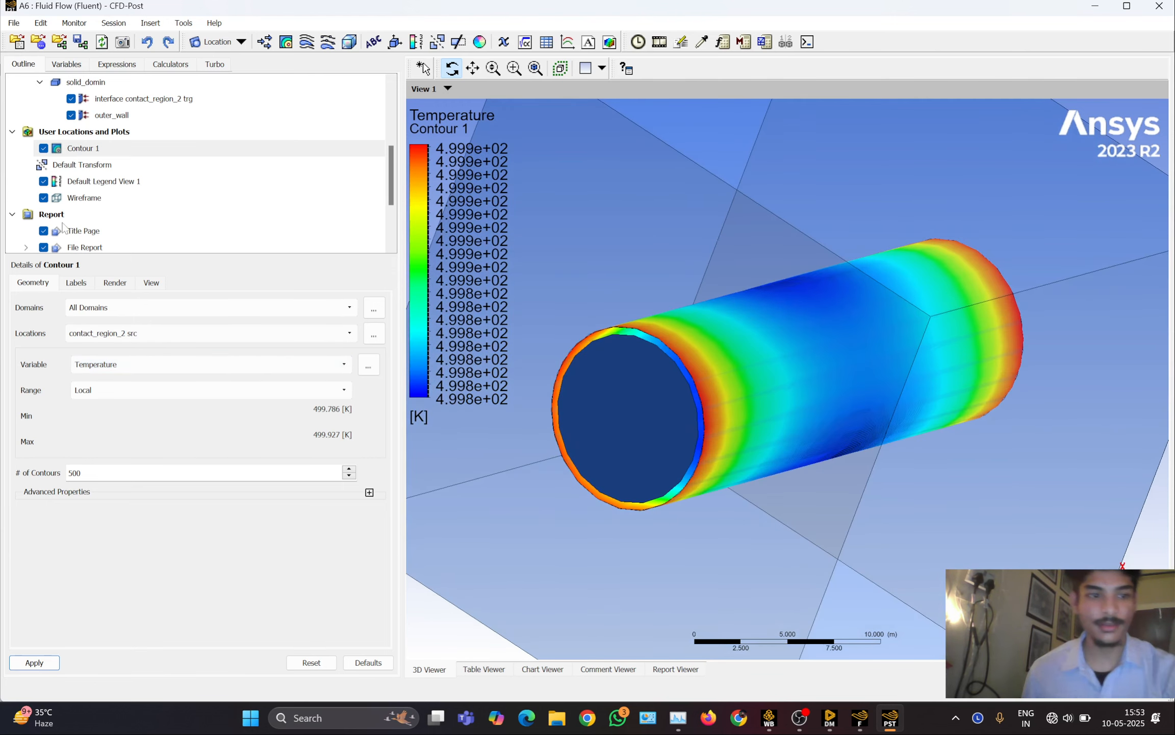
# Insert a second contour plot on contact_region src with Temperature as its variable
pyautogui.click(285, 42)
pyautogui.click(314, 101)
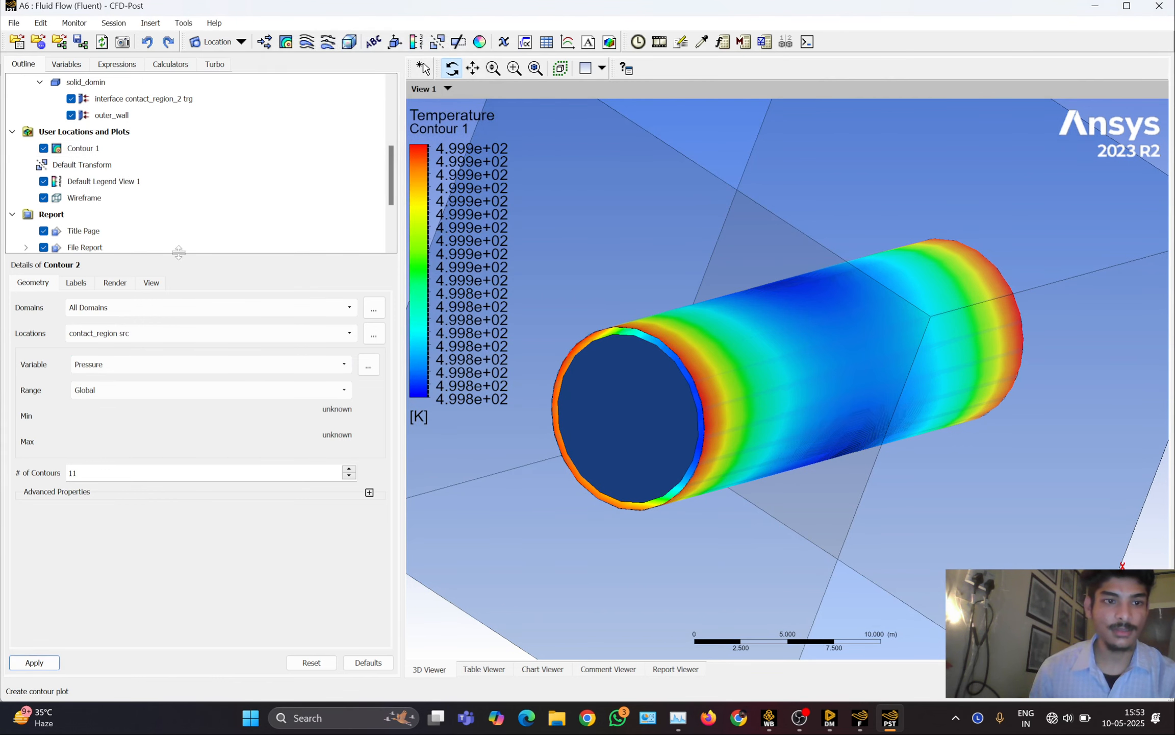
pyautogui.click(151, 333)
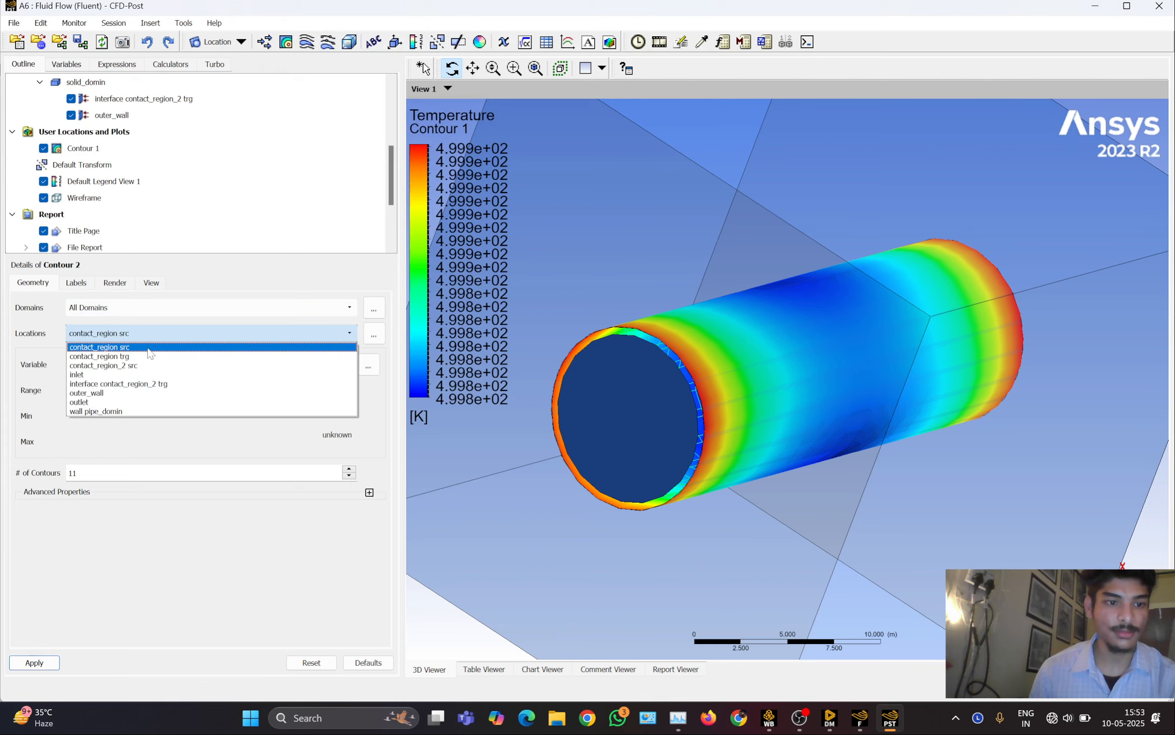
pyautogui.click(147, 347)
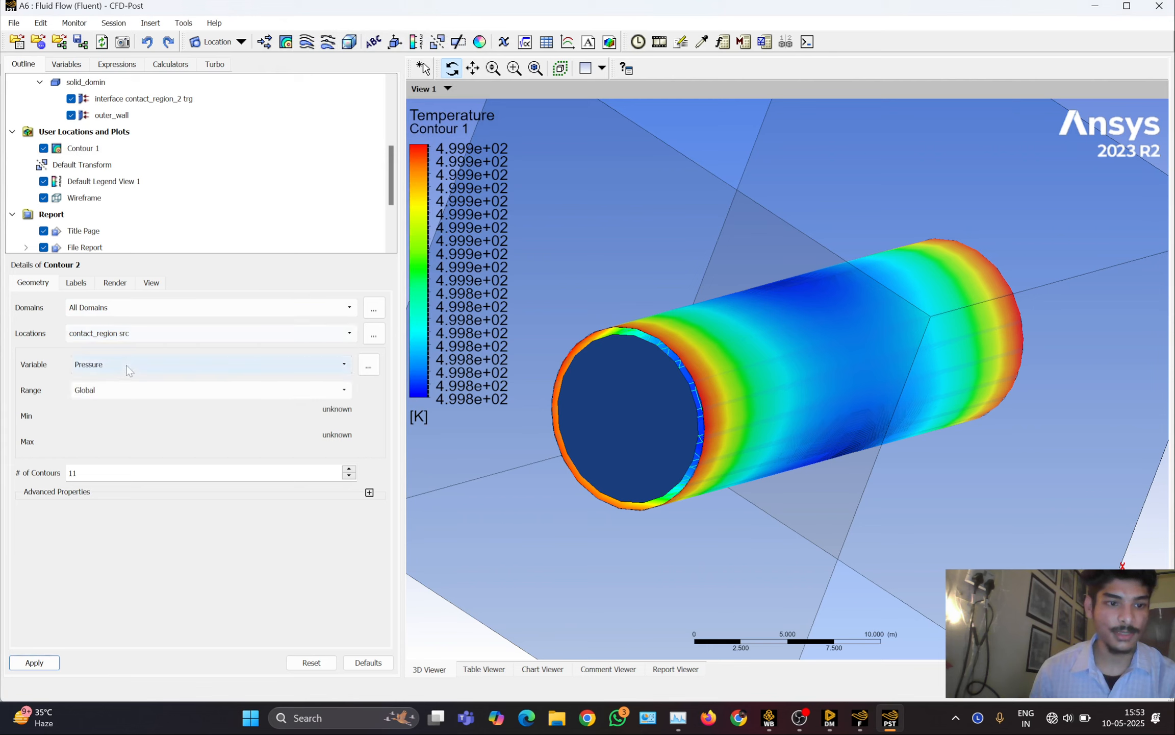
pyautogui.click(346, 366)
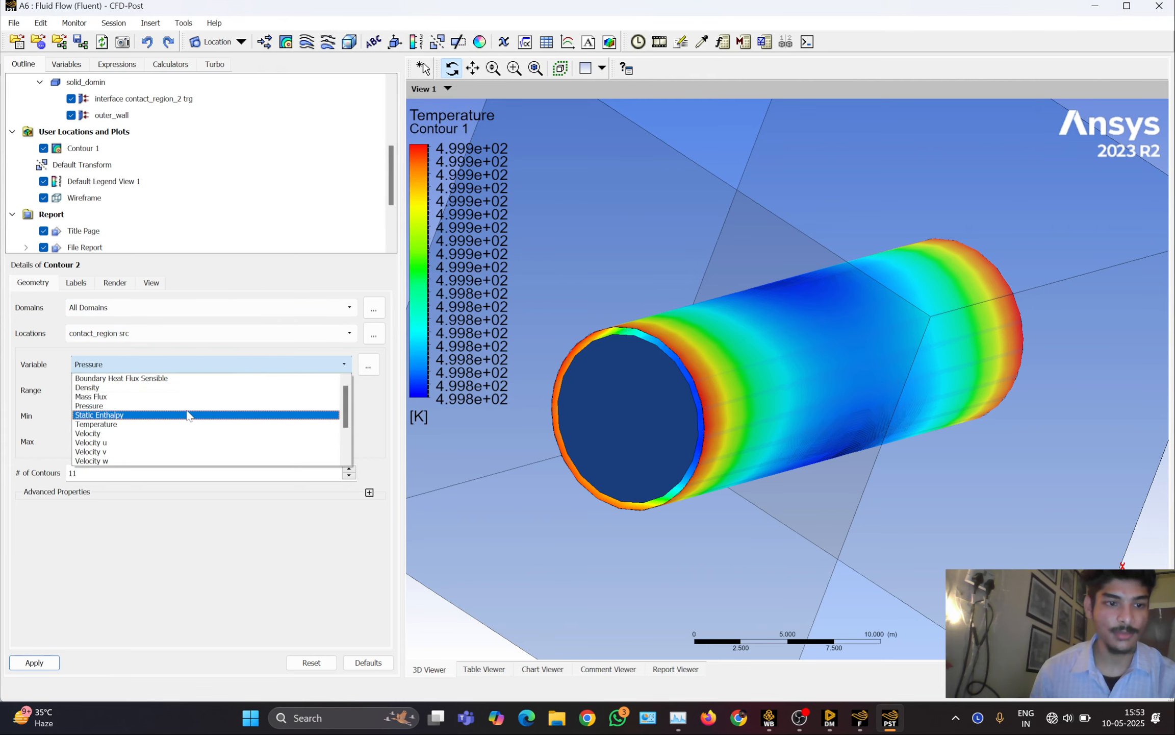
pyautogui.click(179, 424)
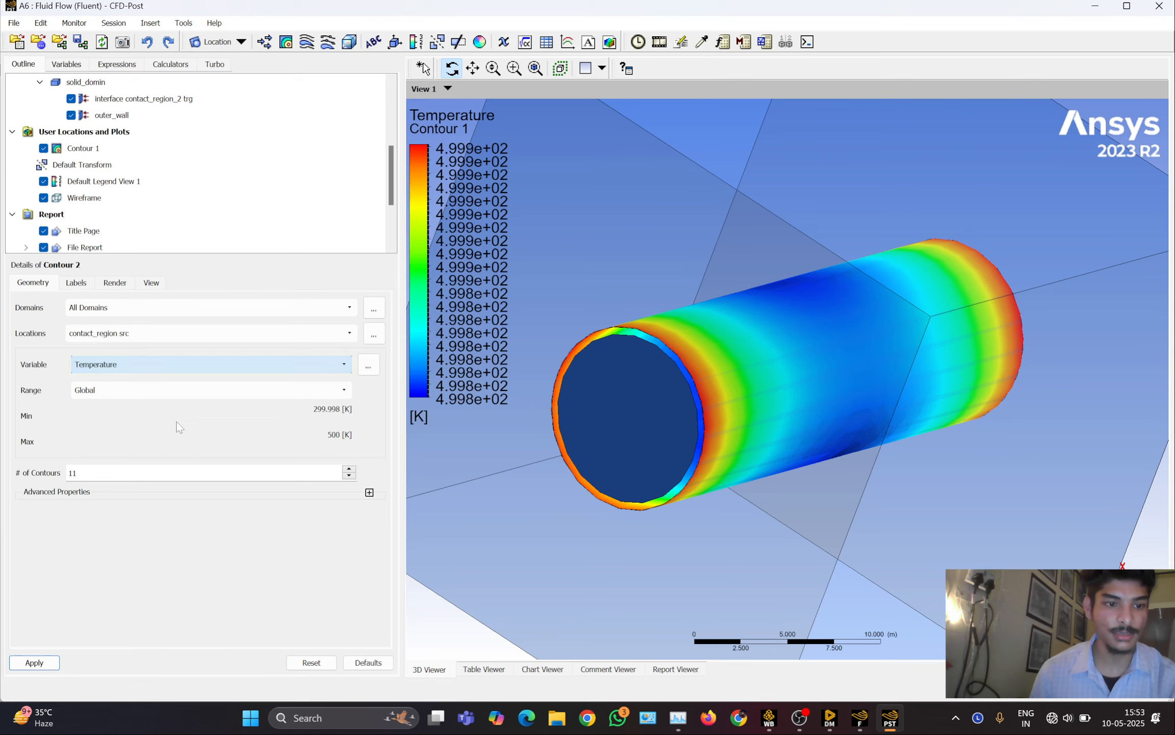
# Set Contour 2's range to Local and its number of contours to 500, and apply it
pyautogui.click(113, 394)
pyautogui.click(112, 412)
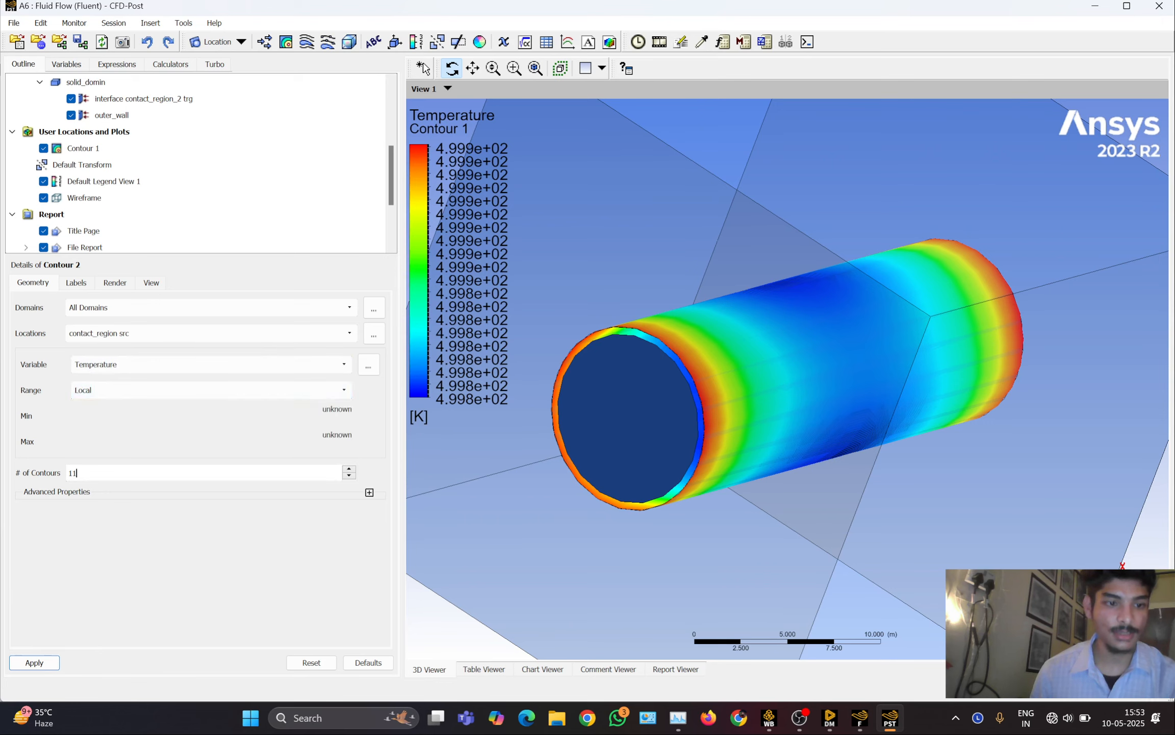
pyautogui.write('500')
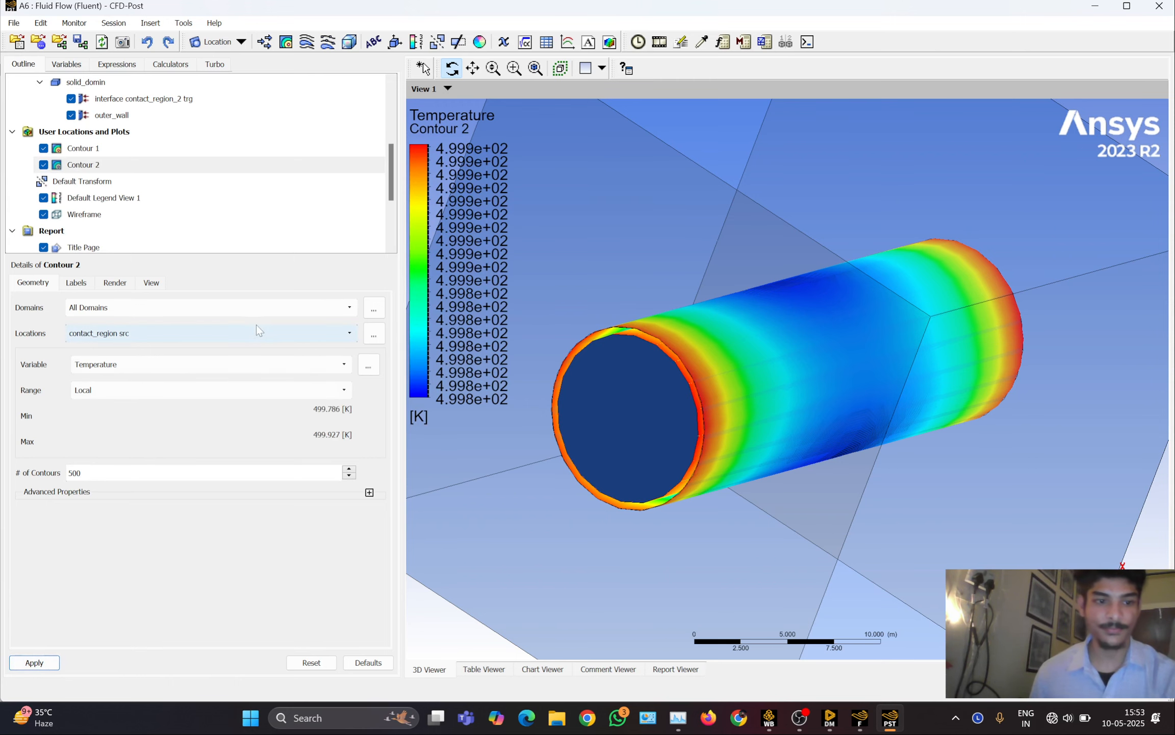
pyautogui.moveTo(648, 309); pyautogui.dragTo(623, 302)
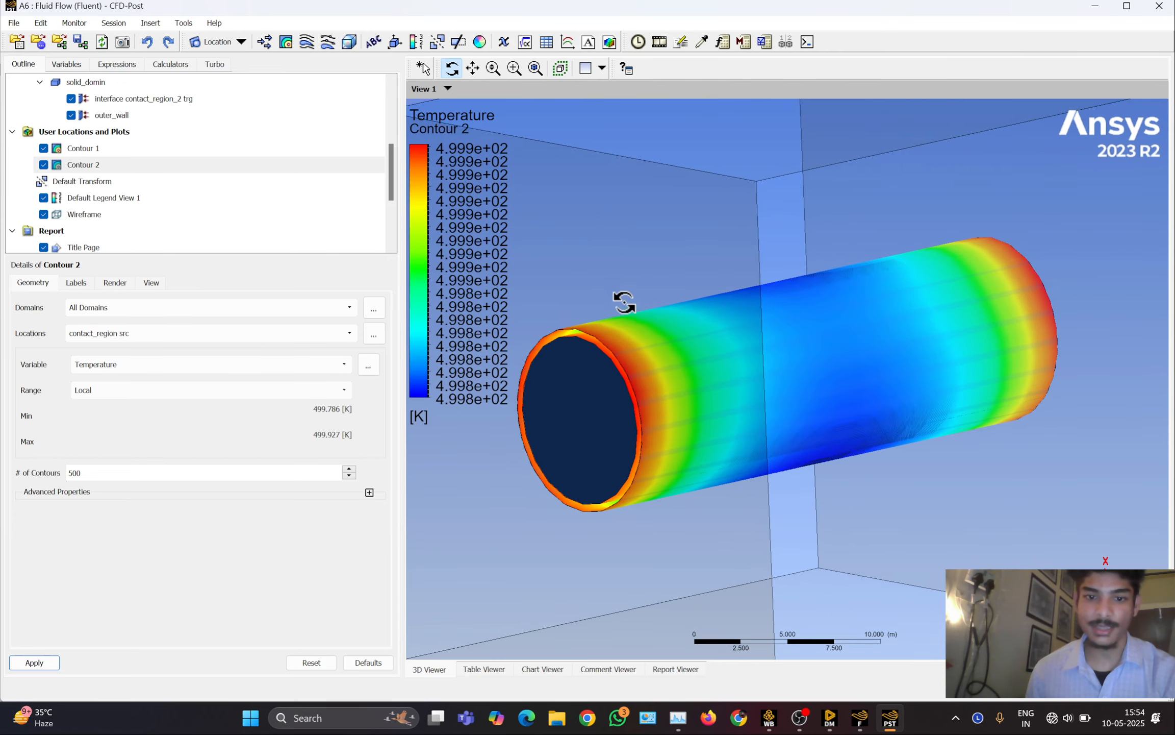
# Insert a 3D streamline plot named Streamline 1 that starts from the inlet
pyautogui.click(308, 43)
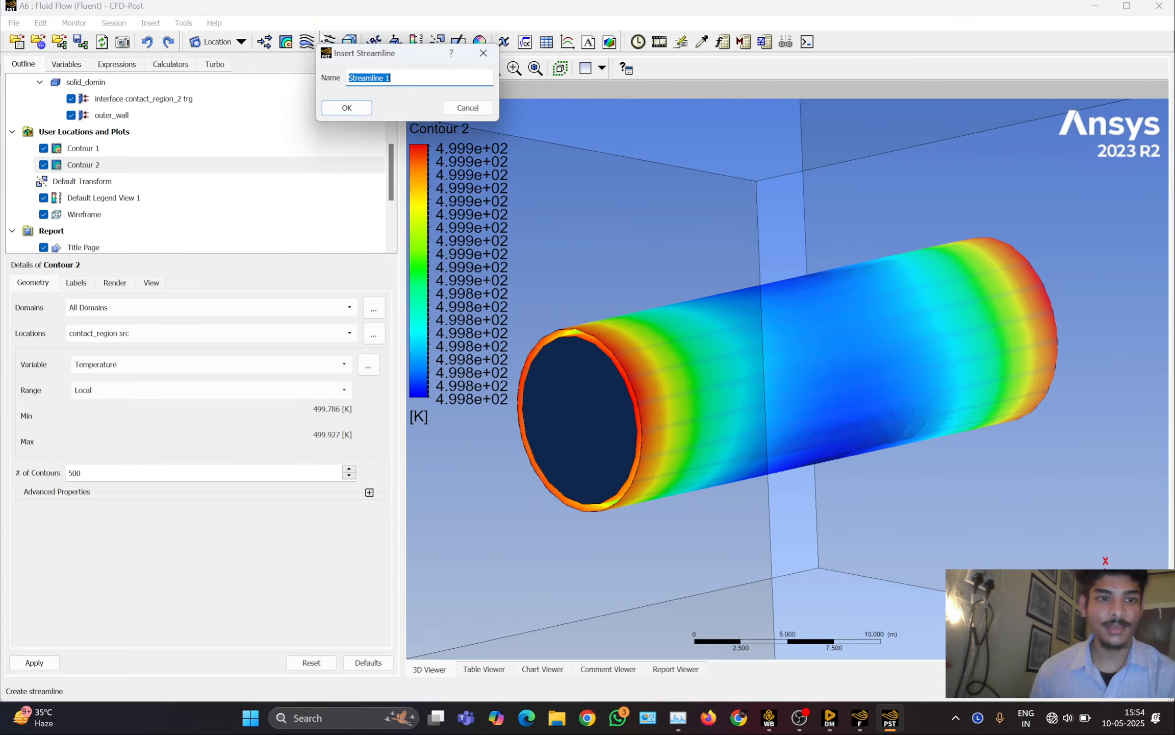
pyautogui.click(349, 107)
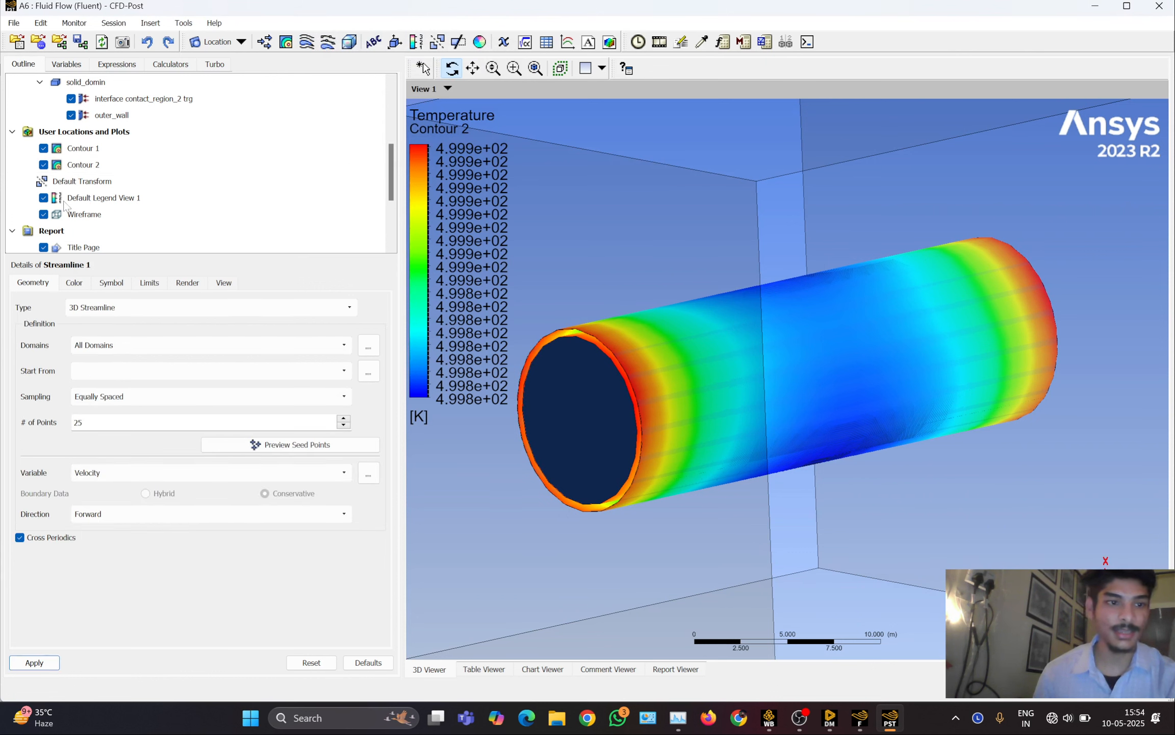
pyautogui.scroll(-1, 76, 211)
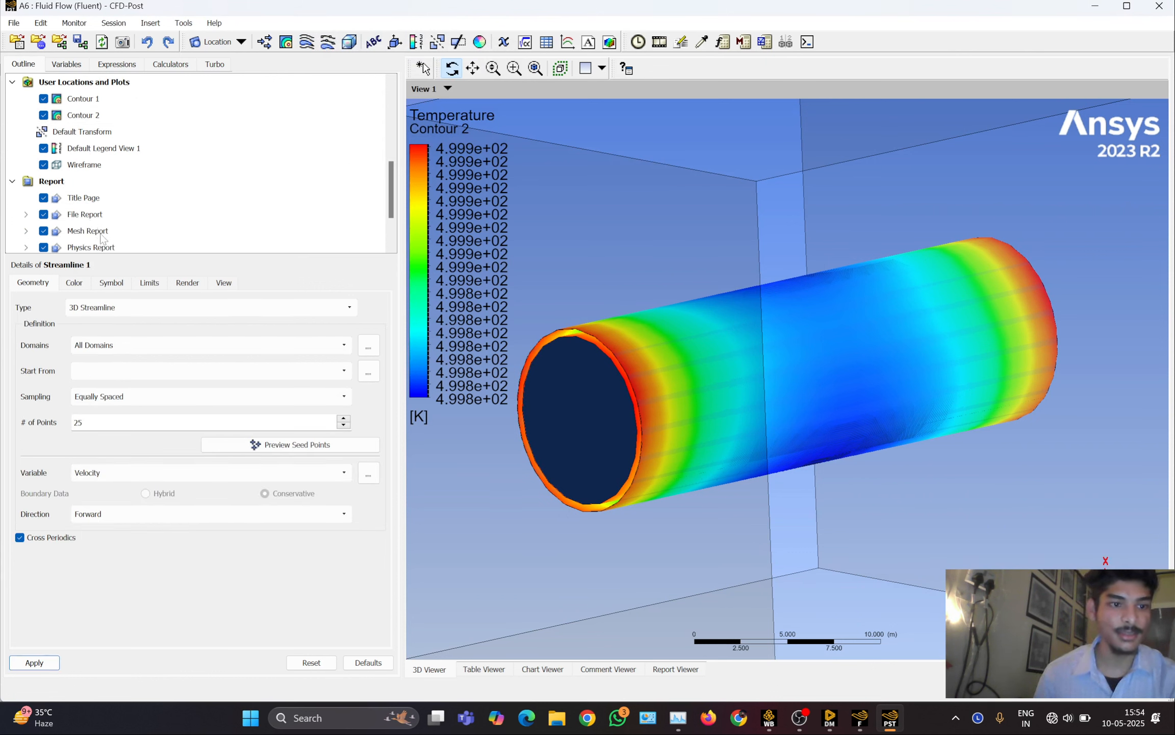
pyautogui.click(152, 371)
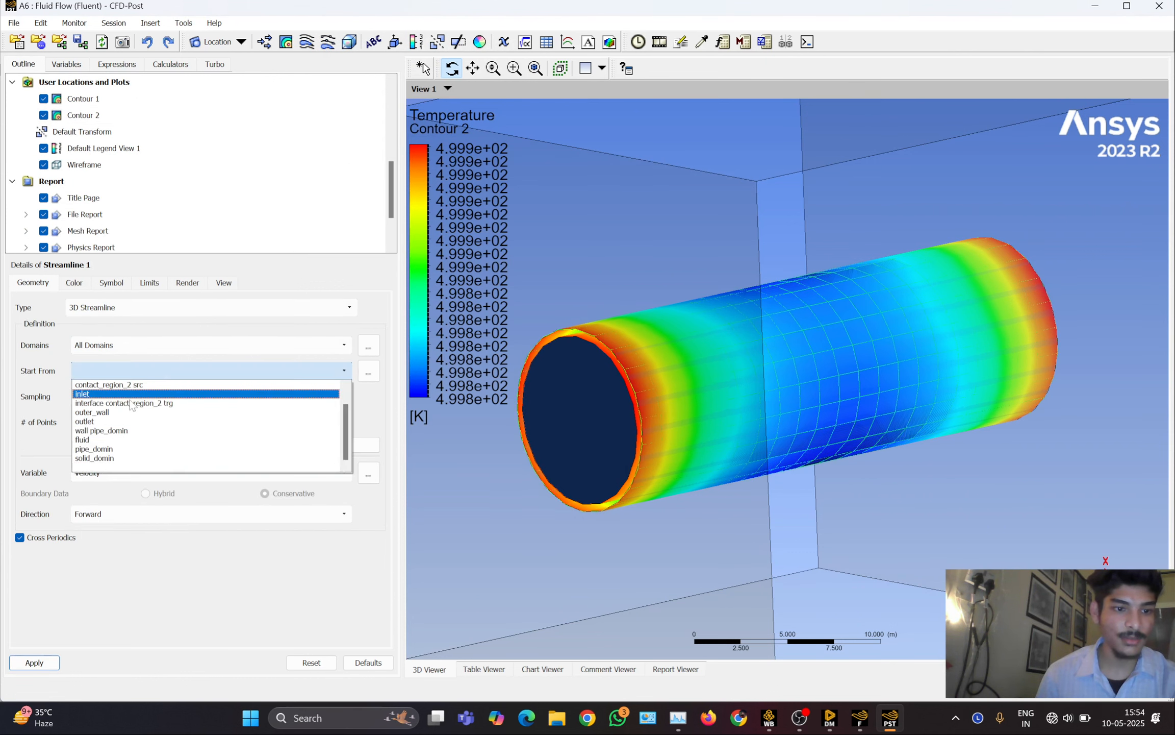
pyautogui.click(139, 394)
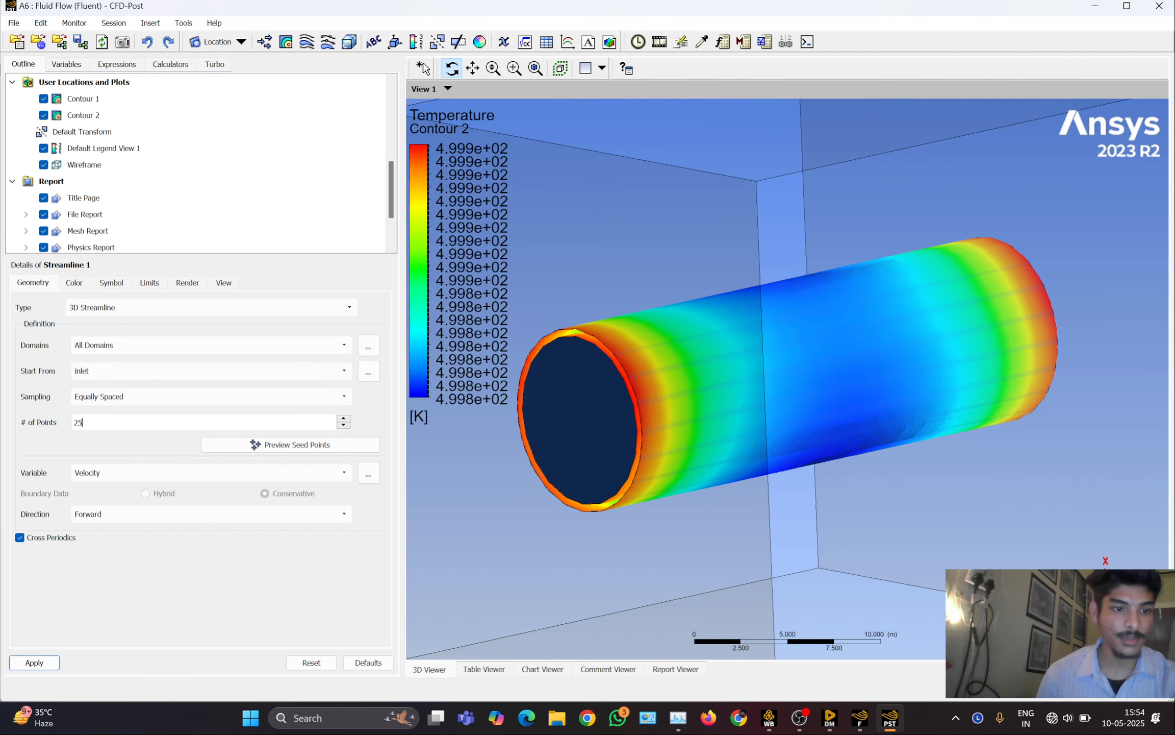
# Set Streamline 1's number of points to 100 and apply it
pyautogui.doubleClick(125, 421)
pyautogui.press('BackSpace')
pyautogui.write('1')
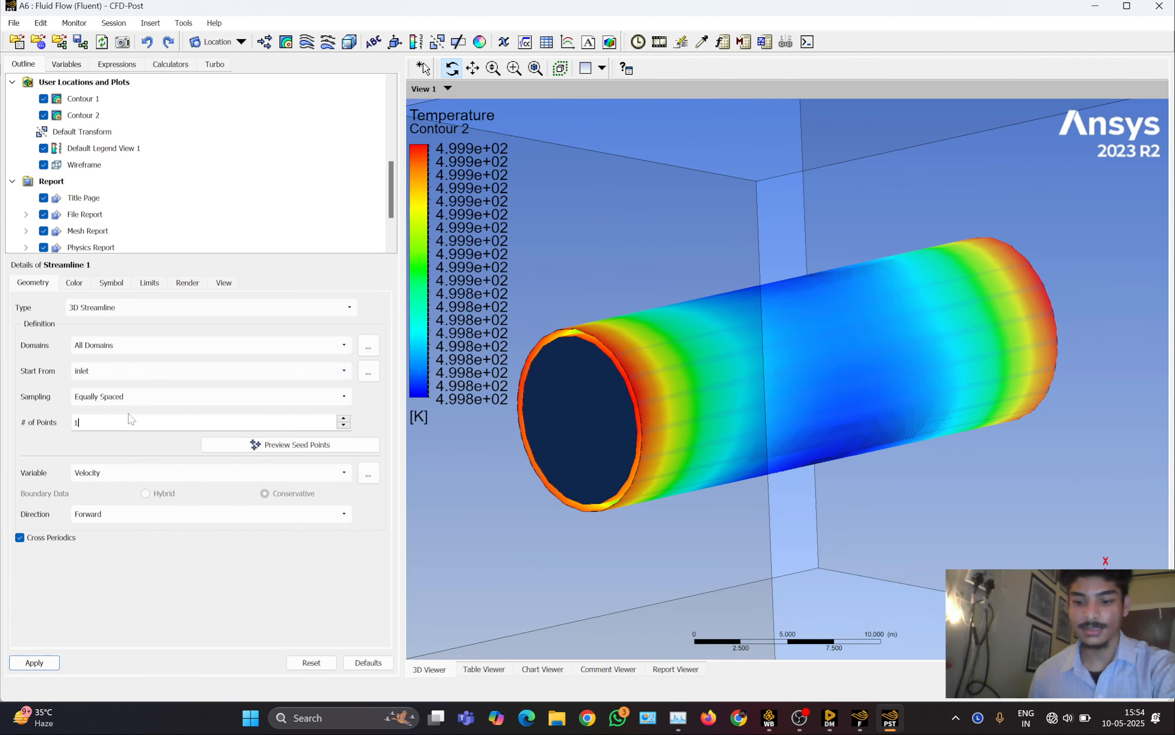
pyautogui.write('00')
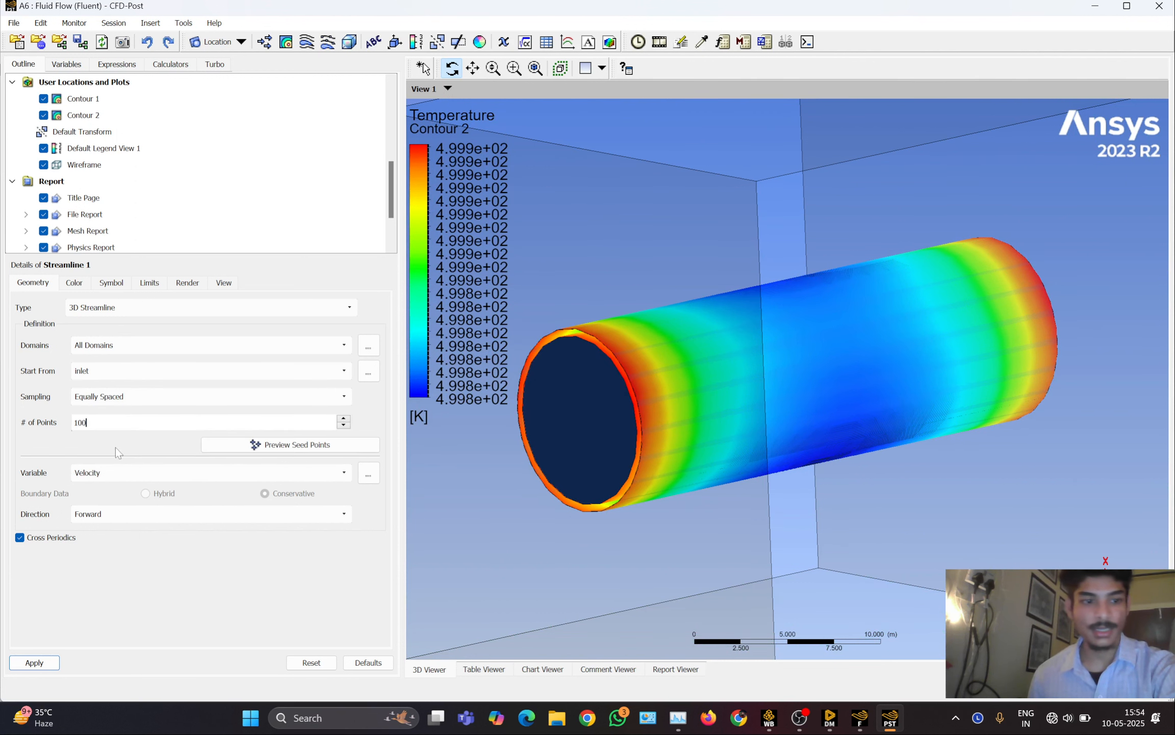
pyautogui.click(32, 662)
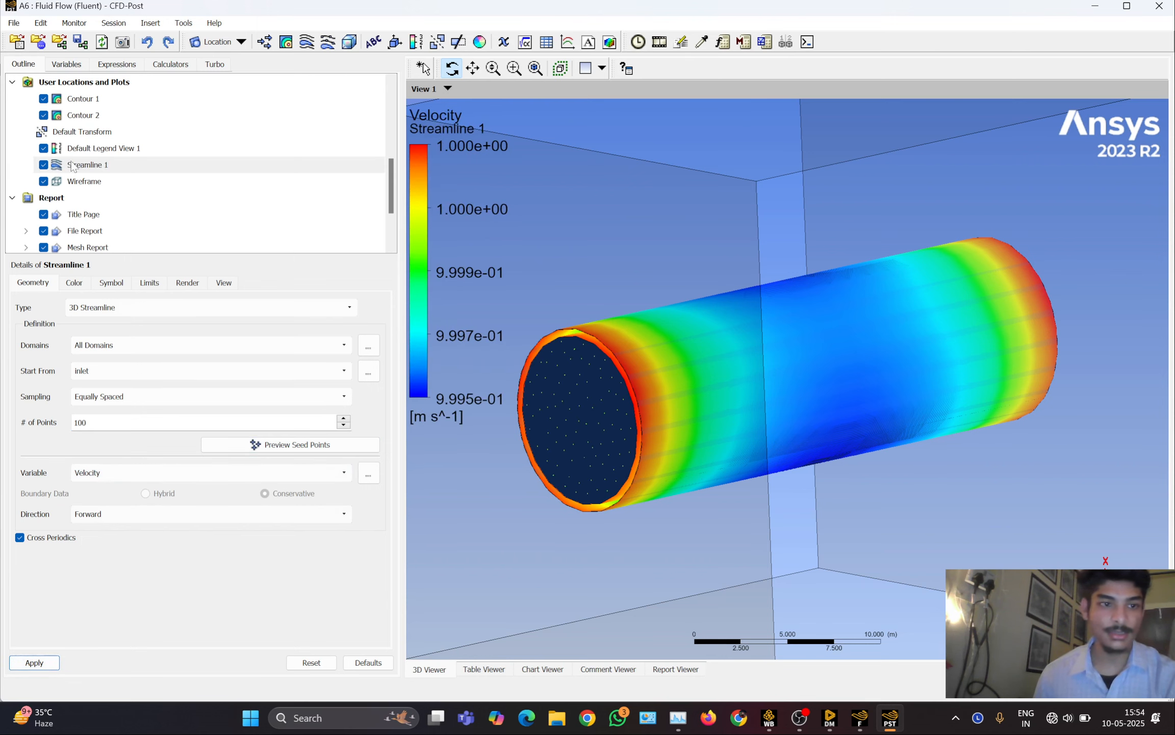
# Try toggling the visibility of the outer_wall and inlet boundaries
pyautogui.scroll(5, 73, 166)
pyautogui.scroll(-1, 77, 167)
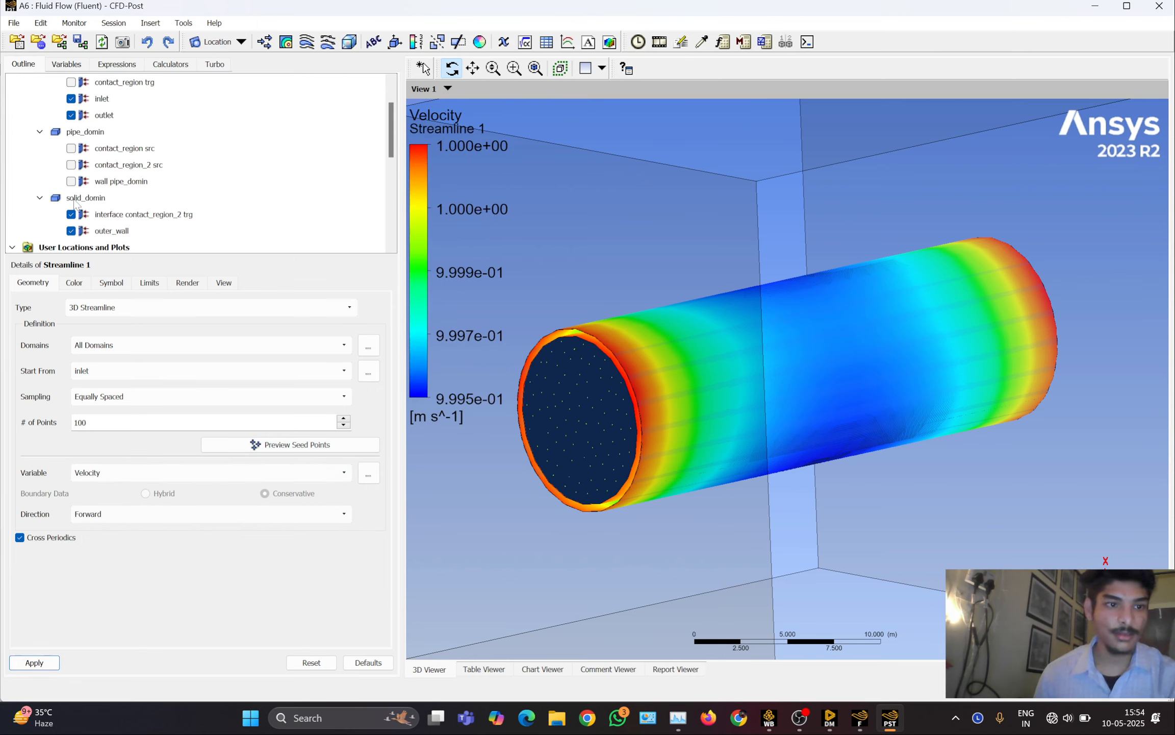
pyautogui.click(71, 230)
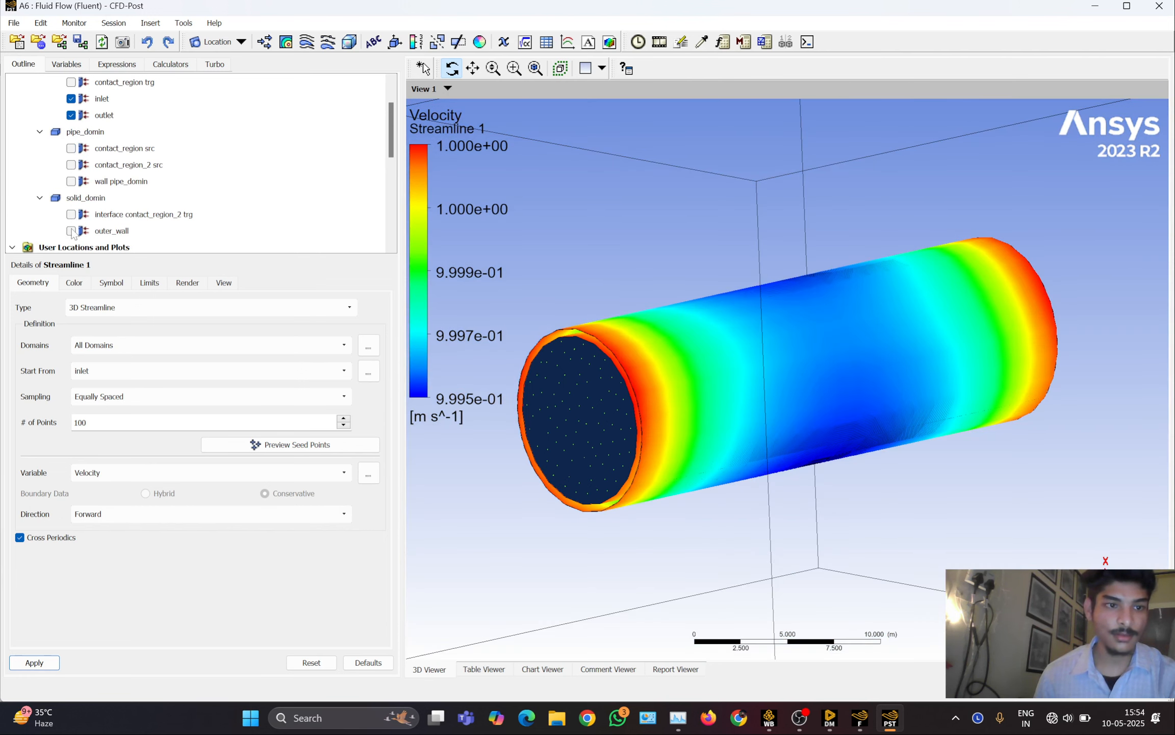
pyautogui.scroll(1, 84, 197)
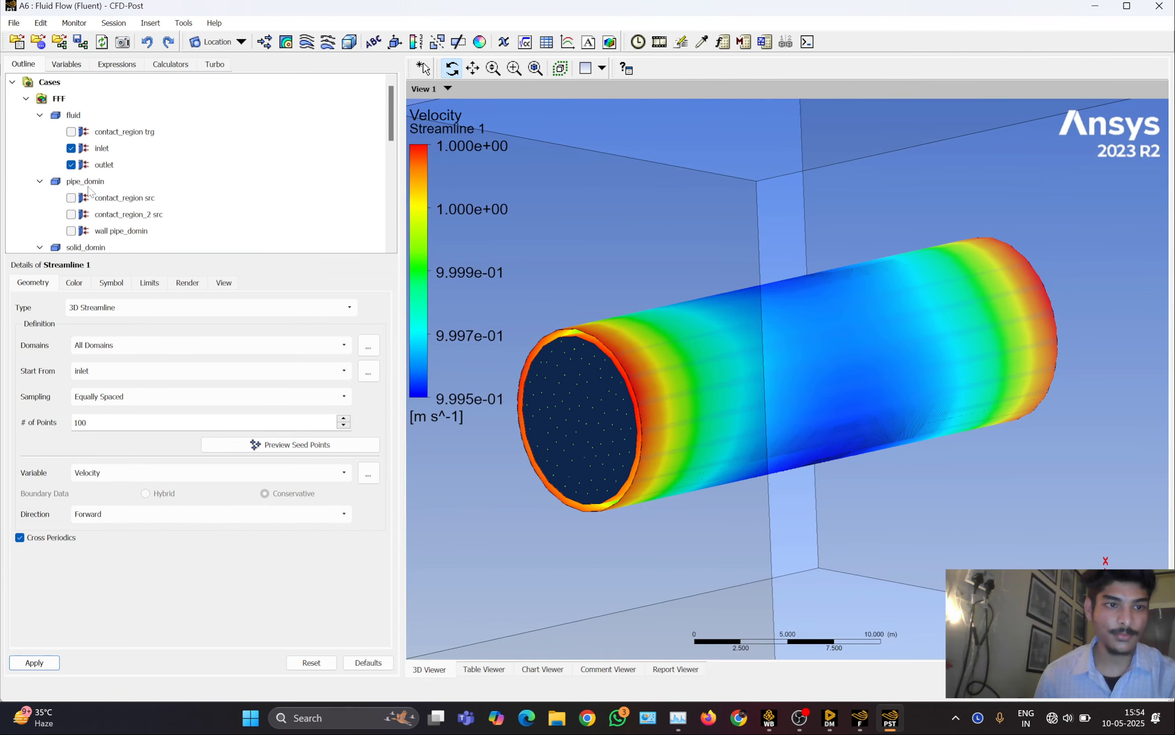
pyautogui.click(71, 148)
pyautogui.click(71, 148)
pyautogui.scroll(-1, 75, 170)
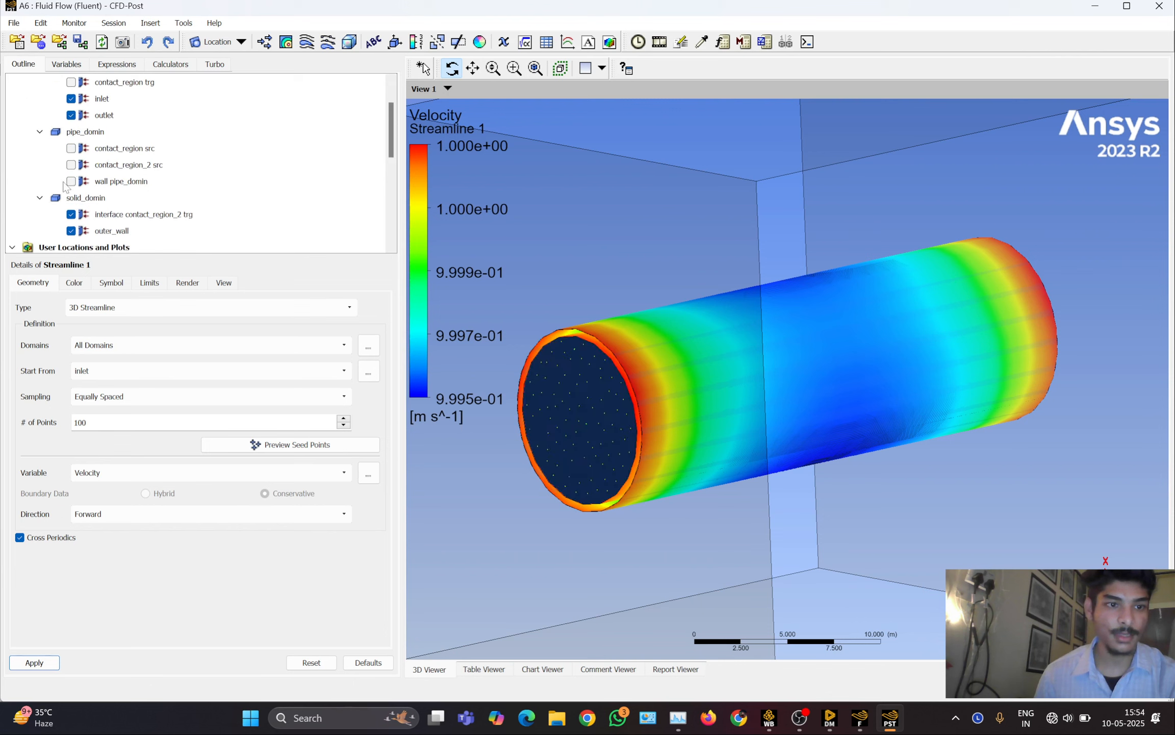
# Hide Contour 1 and Contour 2 to expose the velocity streamlines inside the pipe
pyautogui.scroll(-2, 87, 199)
pyautogui.click(43, 165)
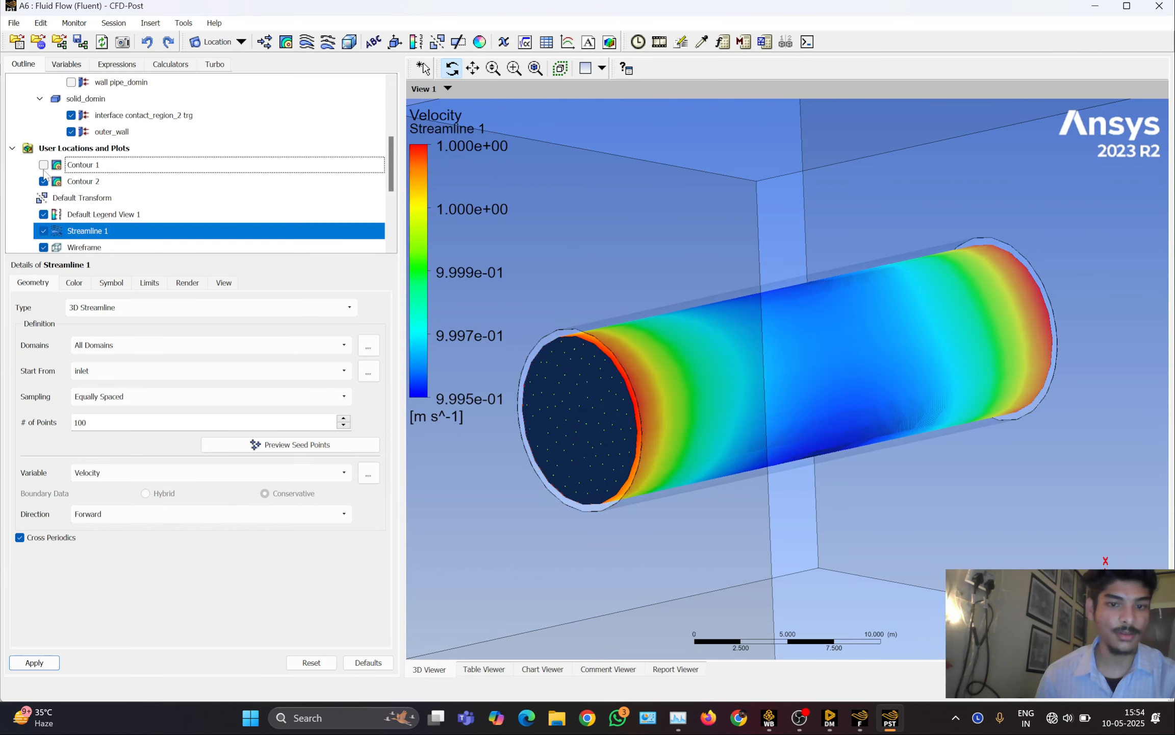
pyautogui.click(43, 181)
pyautogui.moveTo(743, 387)
pyautogui.mouseDown()
pyautogui.moveTo(753, 399)
pyautogui.moveTo(703, 388)
pyautogui.moveTo(853, 367)
pyautogui.moveTo(779, 341)
pyautogui.moveTo(749, 364)
pyautogui.mouseUp()
pyautogui.scroll(-5, 740, 375)
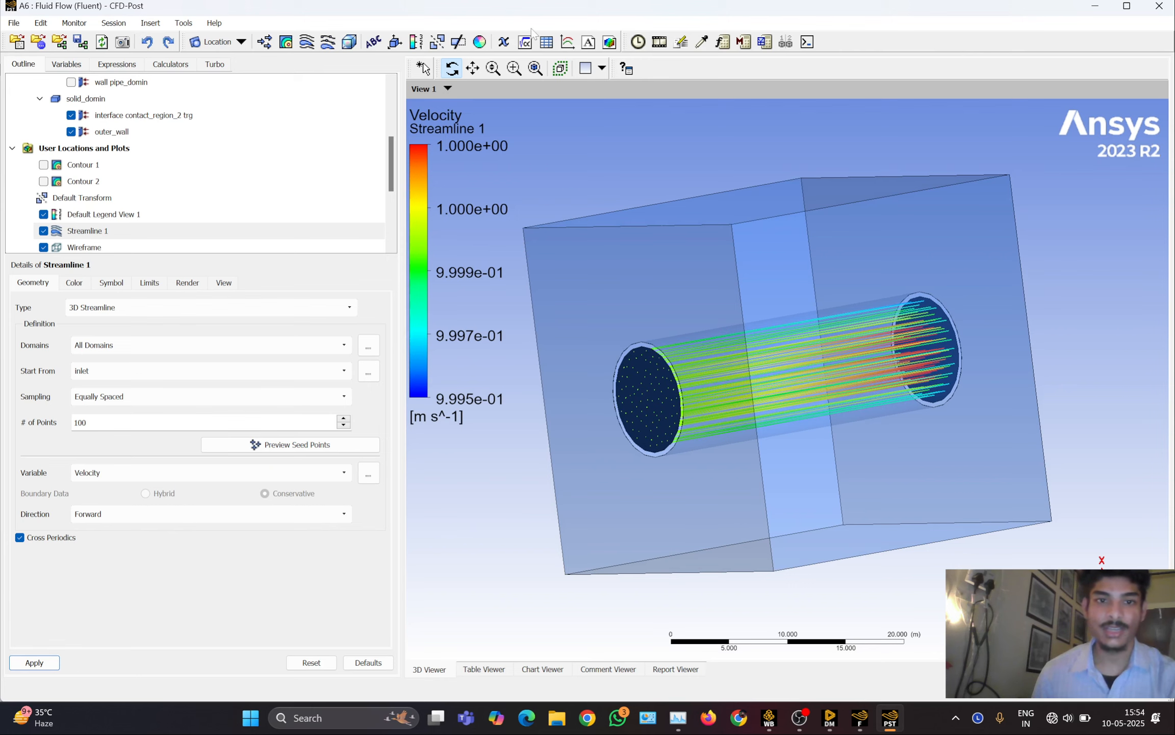
# Play a sweep animation of Streamline 1 at a slightly slower speed and view it from another angle
pyautogui.click(659, 42)
pyautogui.click(56, 229)
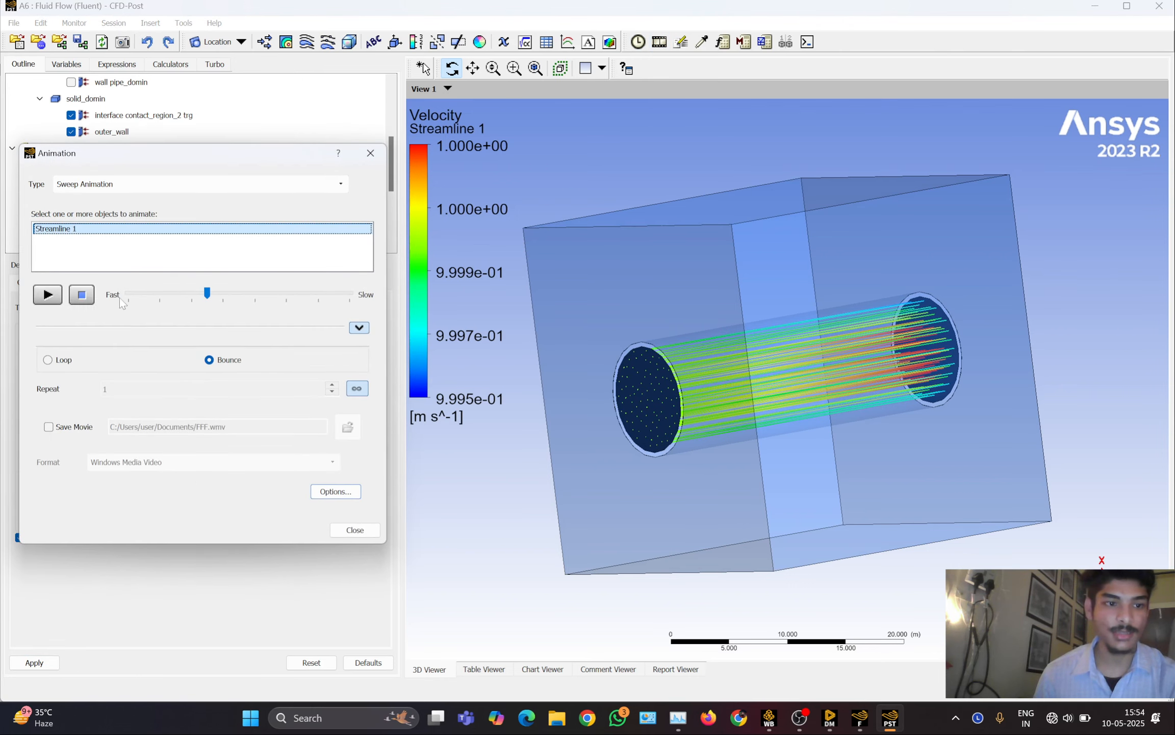
pyautogui.click(207, 293)
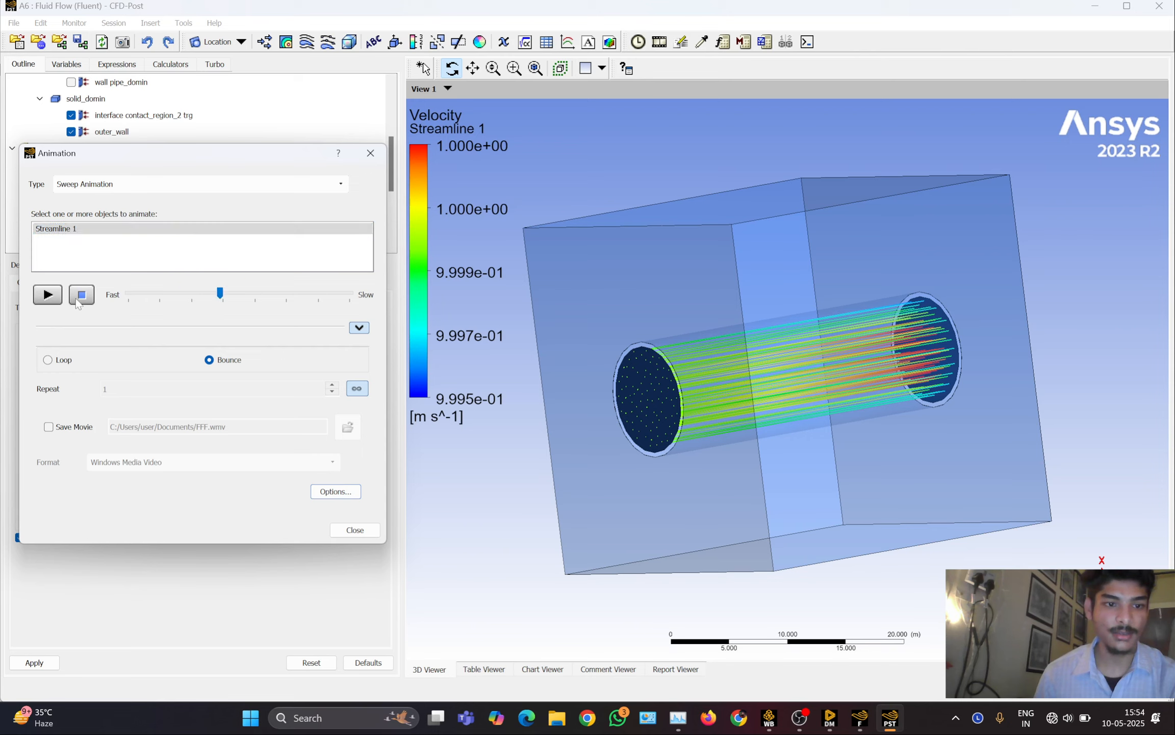
pyautogui.click(47, 295)
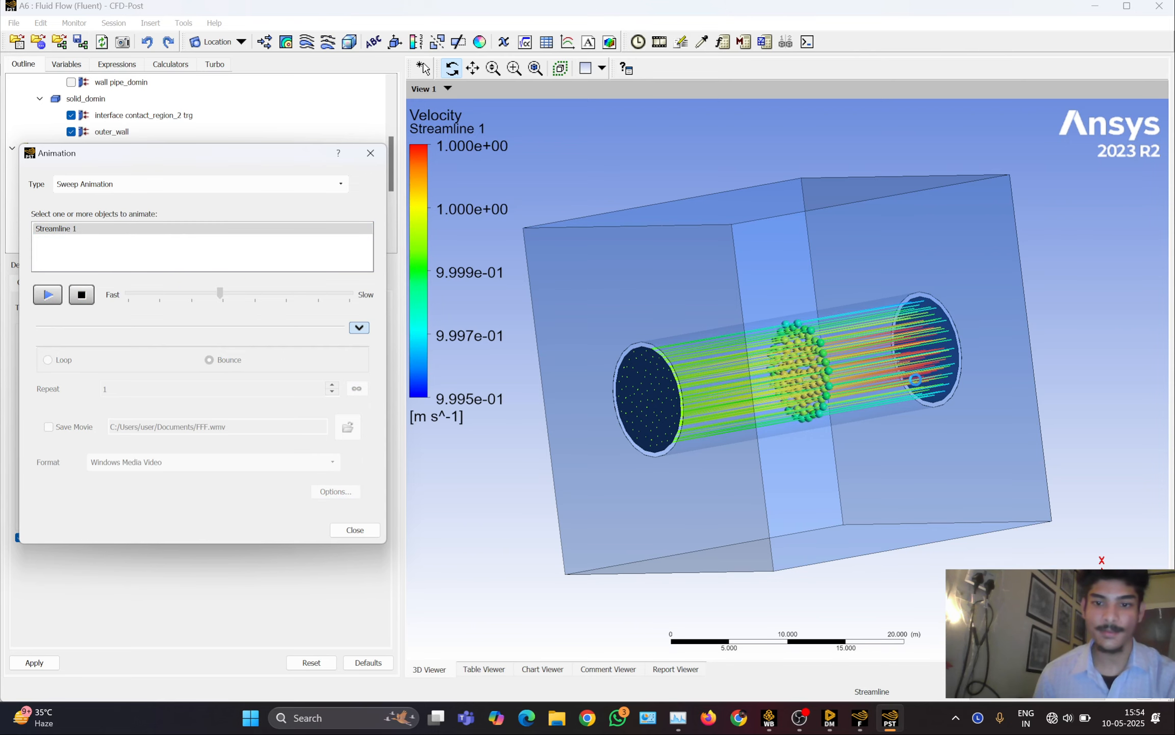
pyautogui.moveTo(882, 387); pyautogui.dragTo(841, 432)
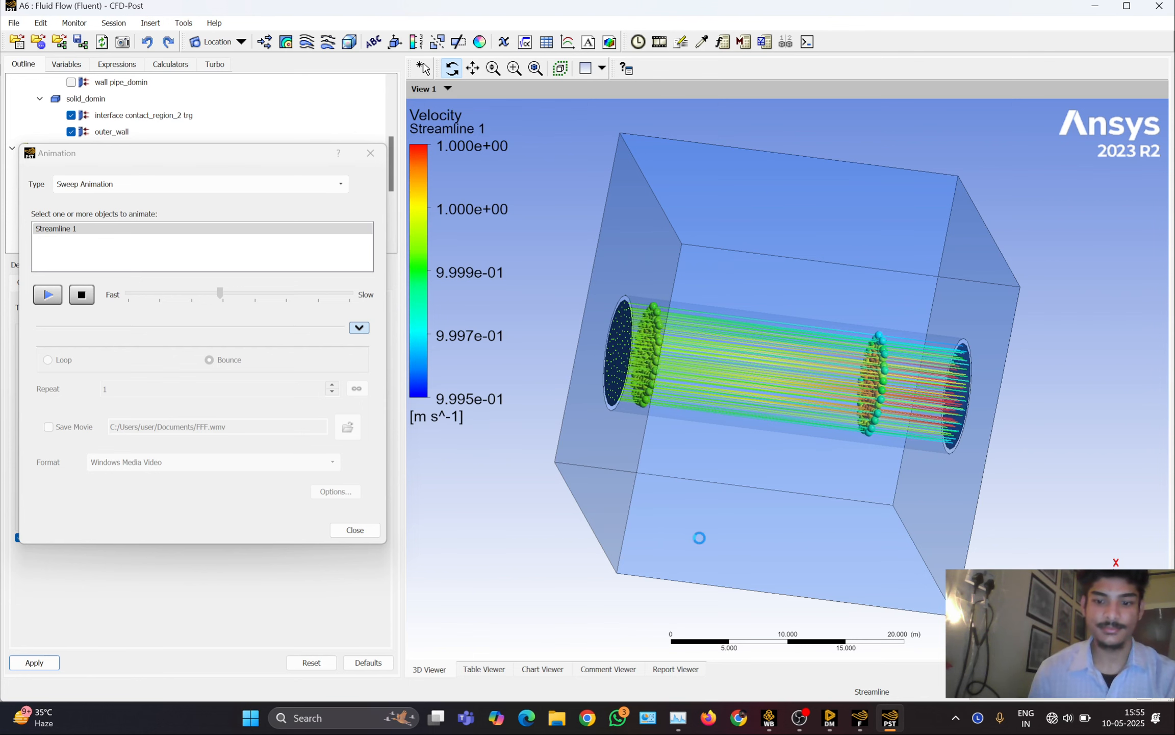
pyautogui.click(799, 717)
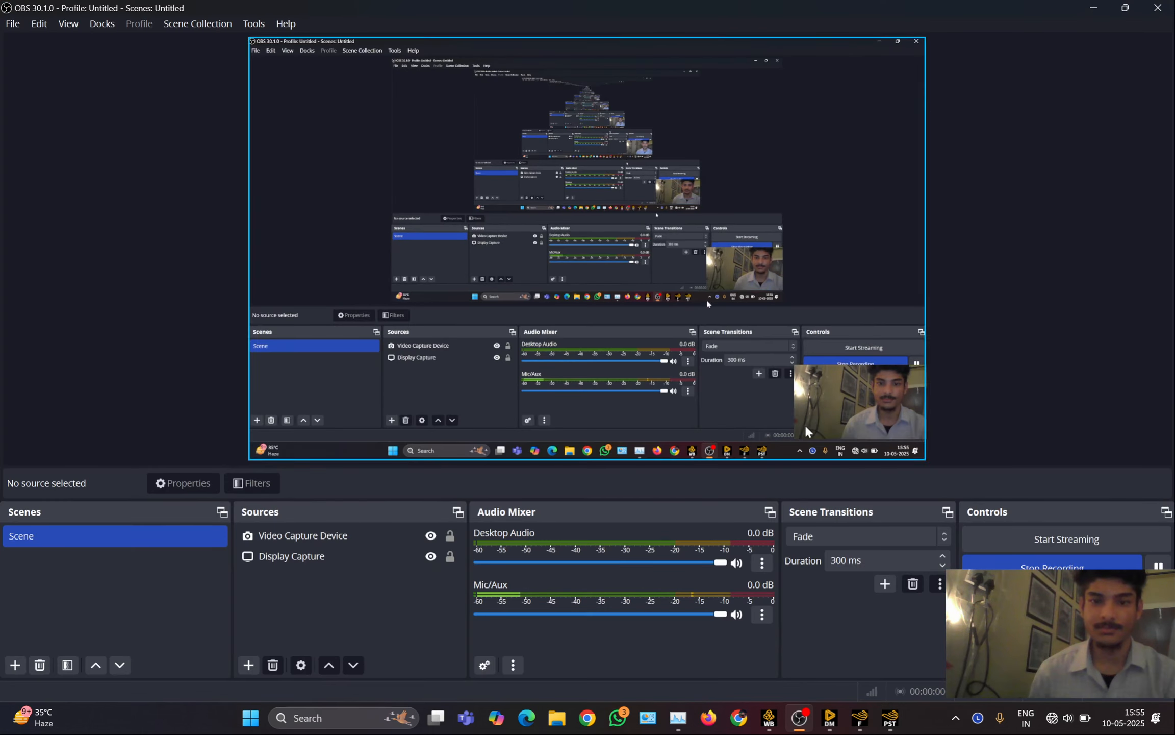